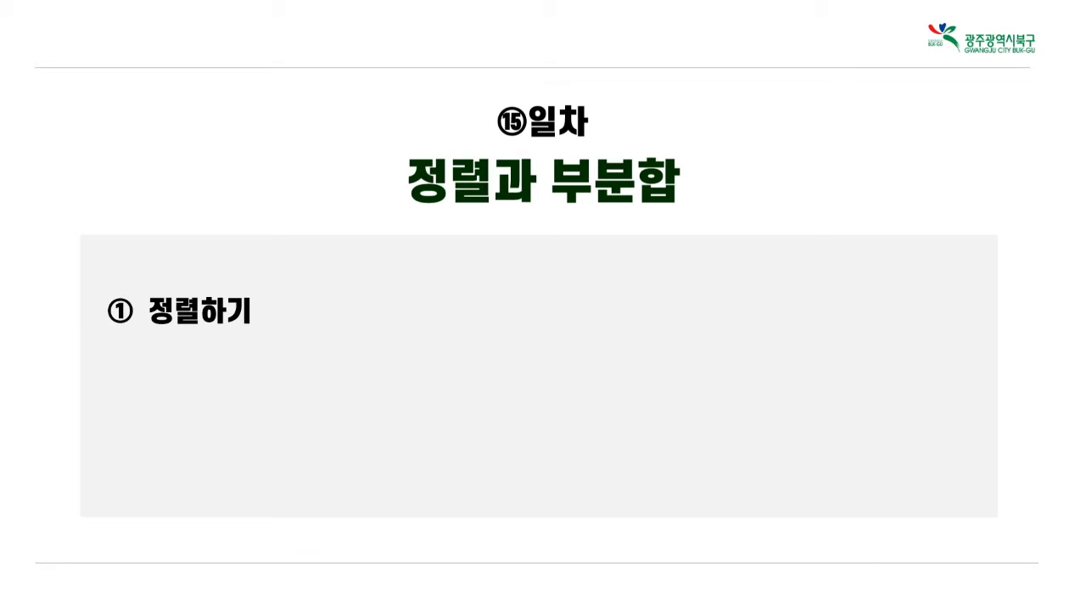
{"action": "left_click", "coordinate": [552, 423]}
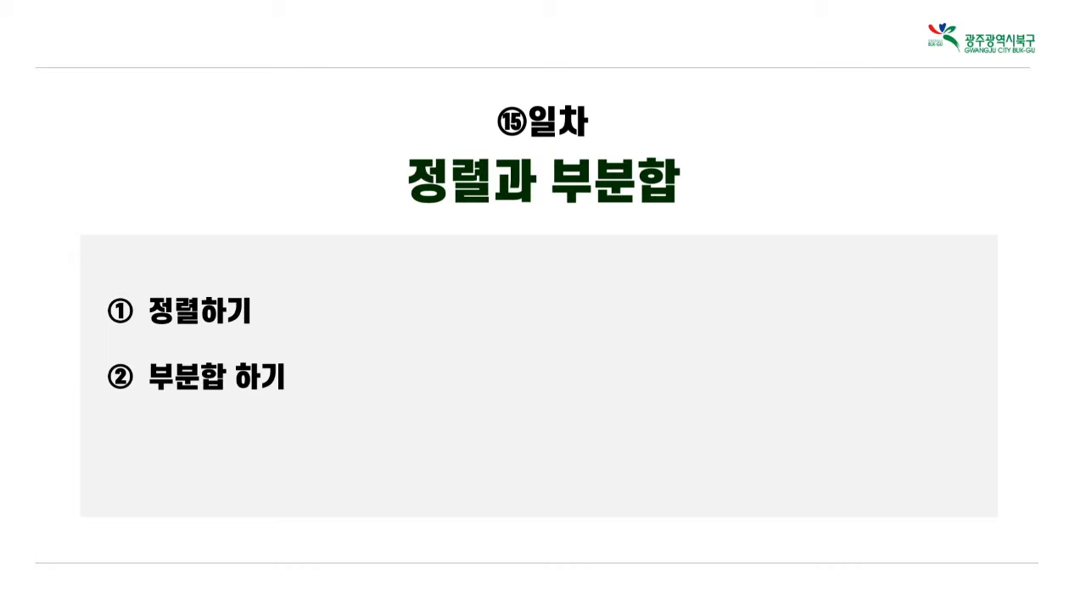
{"action": "key", "text": "Right"}
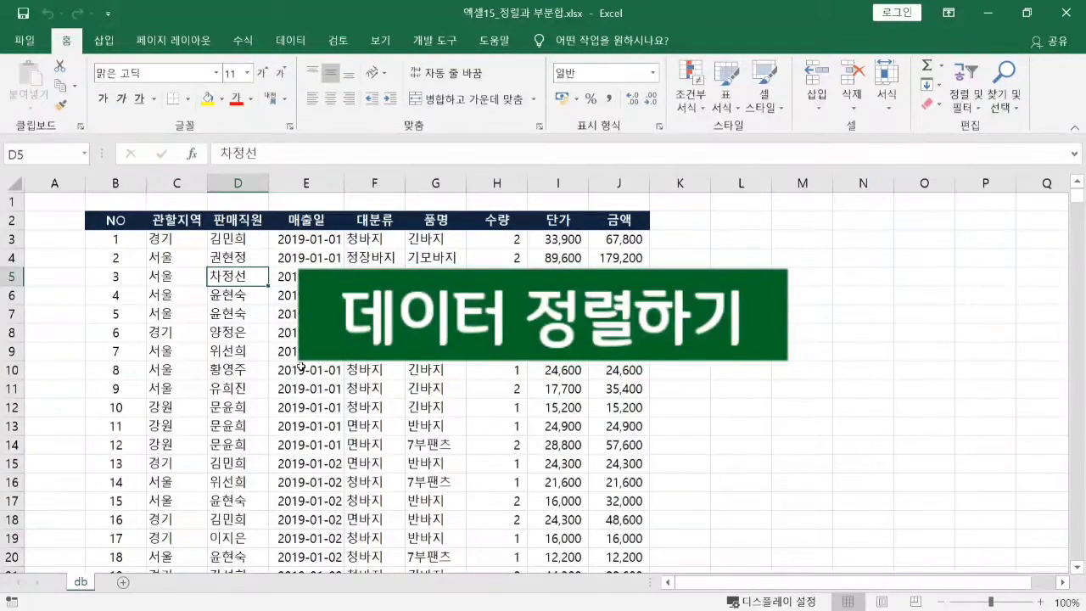
Step: Sort the sales table by the 관할지역 column, first in ascending order and finally in descending order
{"action": "left_click", "coordinate": [179, 270]}
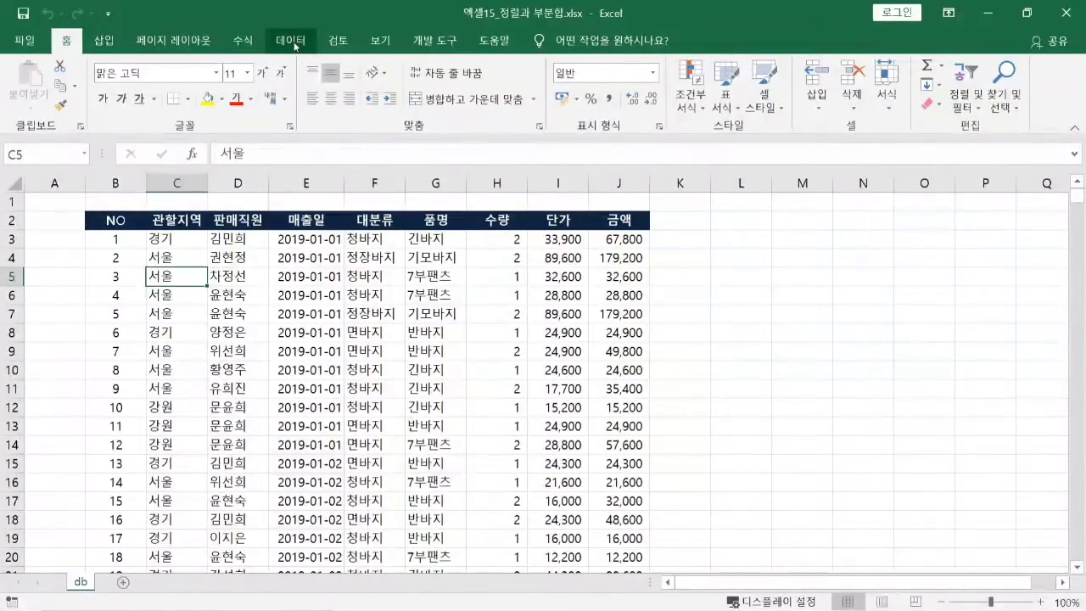
{"action": "left_click", "coordinate": [295, 48]}
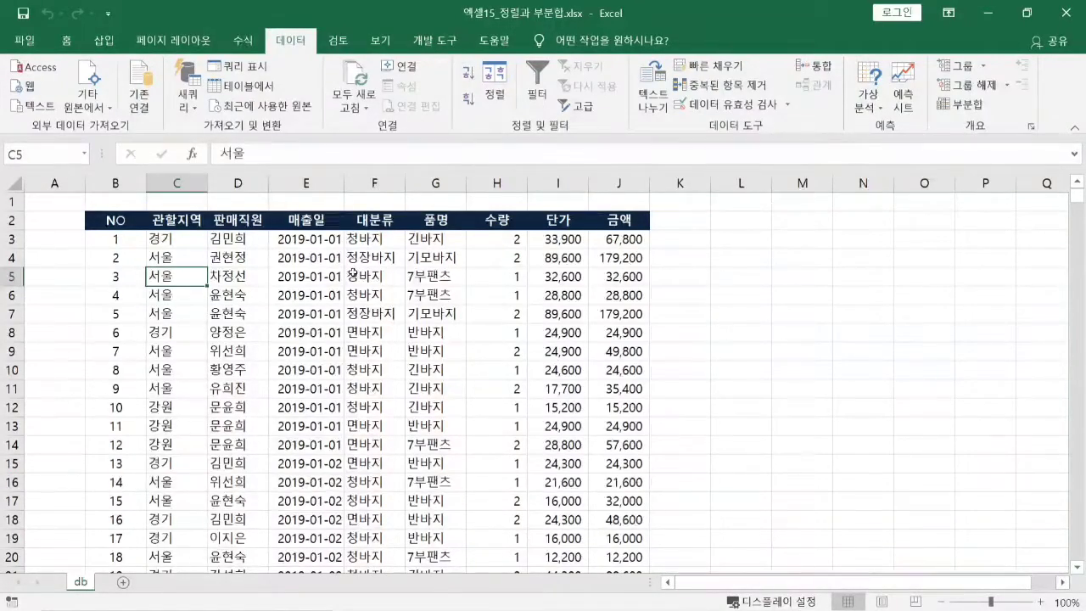
{"action": "left_click", "coordinate": [181, 243]}
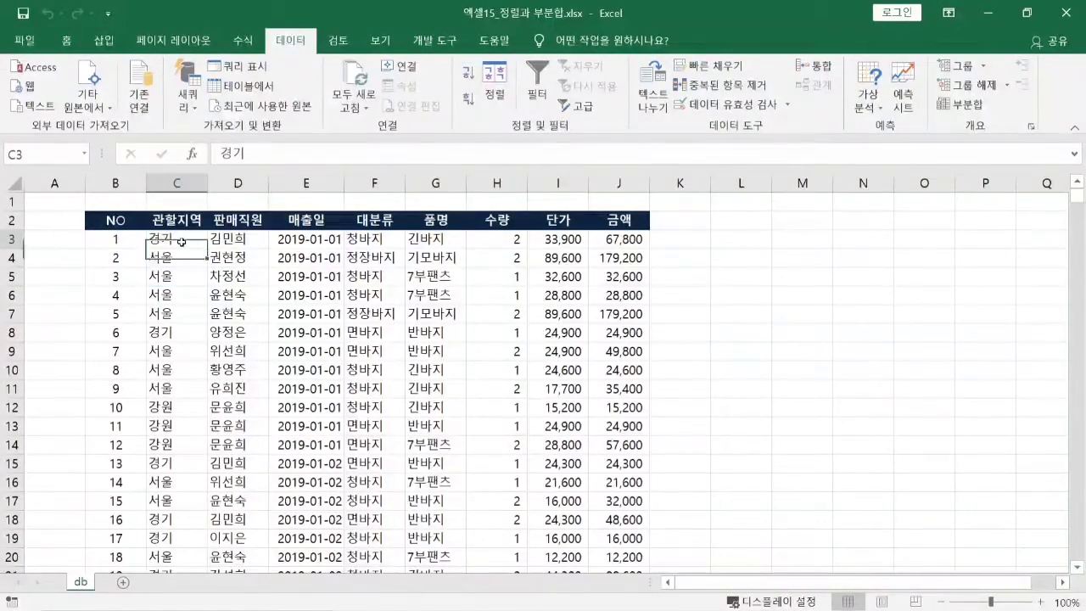
{"action": "left_click", "coordinate": [180, 313]}
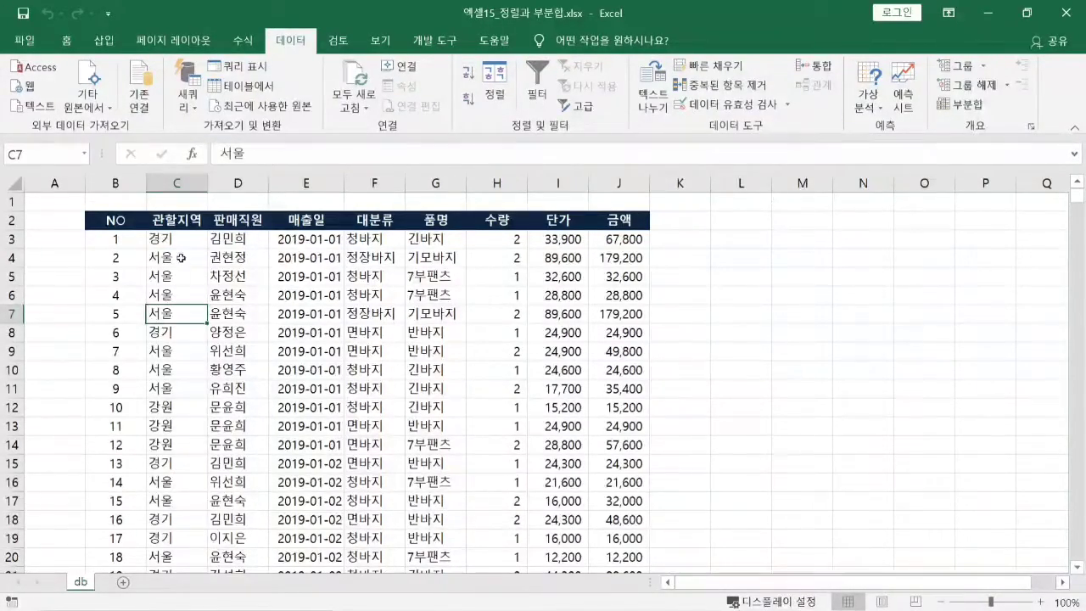
{"action": "left_click", "coordinate": [189, 405]}
{"action": "left_click", "coordinate": [194, 348]}
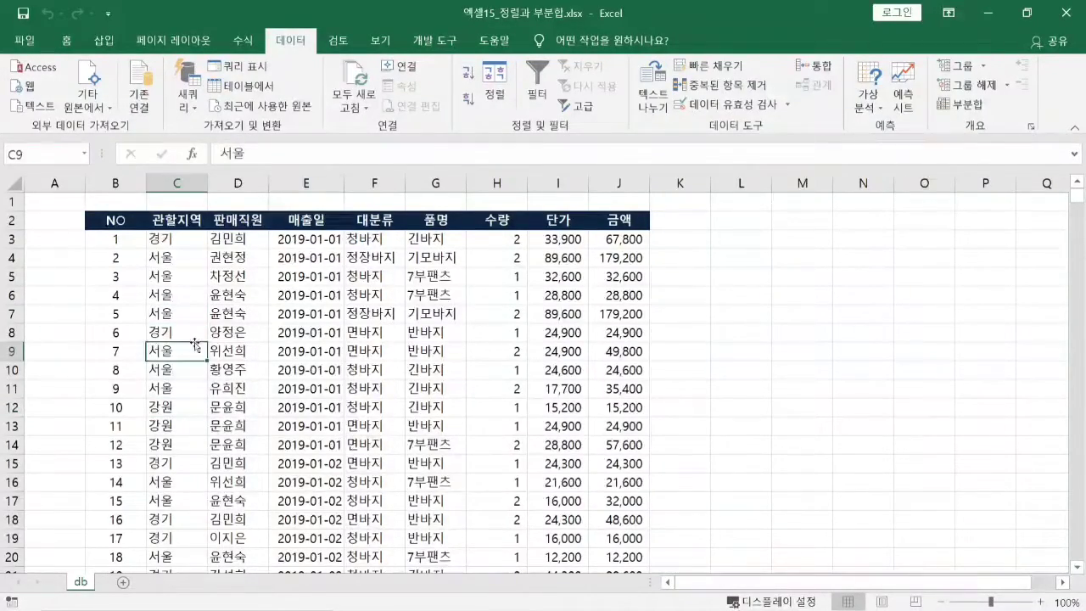
{"action": "left_click", "coordinate": [185, 290]}
{"action": "left_click", "coordinate": [195, 427]}
{"action": "left_click", "coordinate": [185, 315]}
{"action": "left_click", "coordinate": [184, 276]}
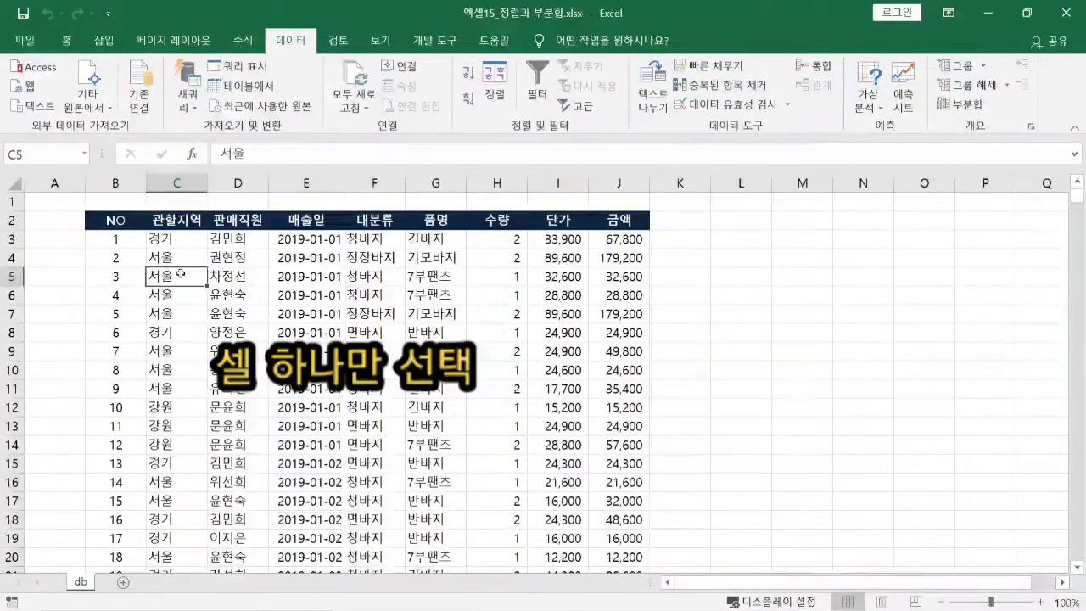
{"action": "left_click", "coordinate": [185, 375]}
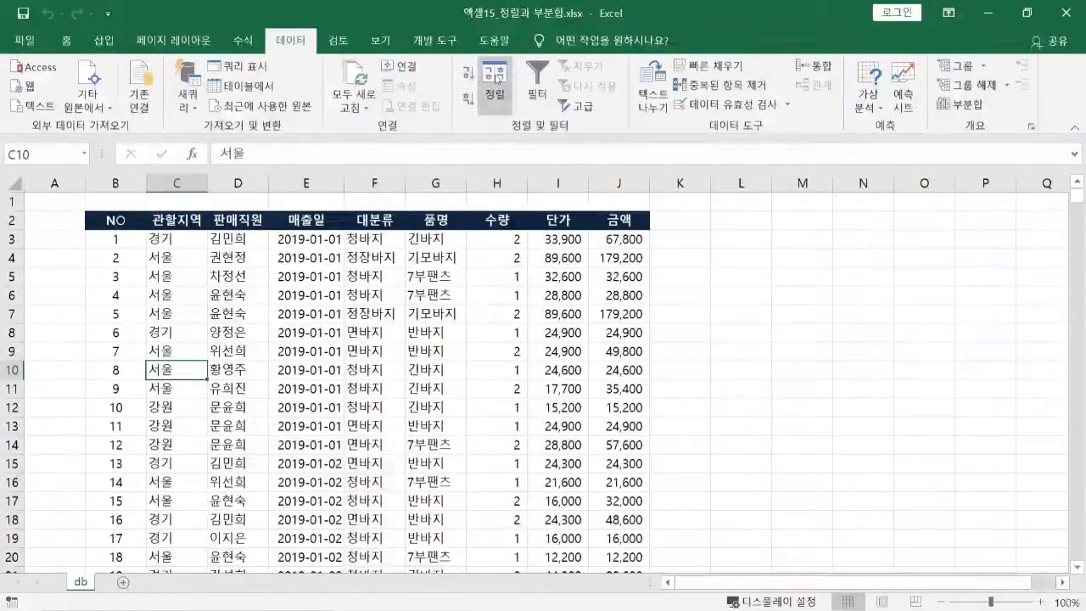
{"action": "left_click", "coordinate": [467, 74]}
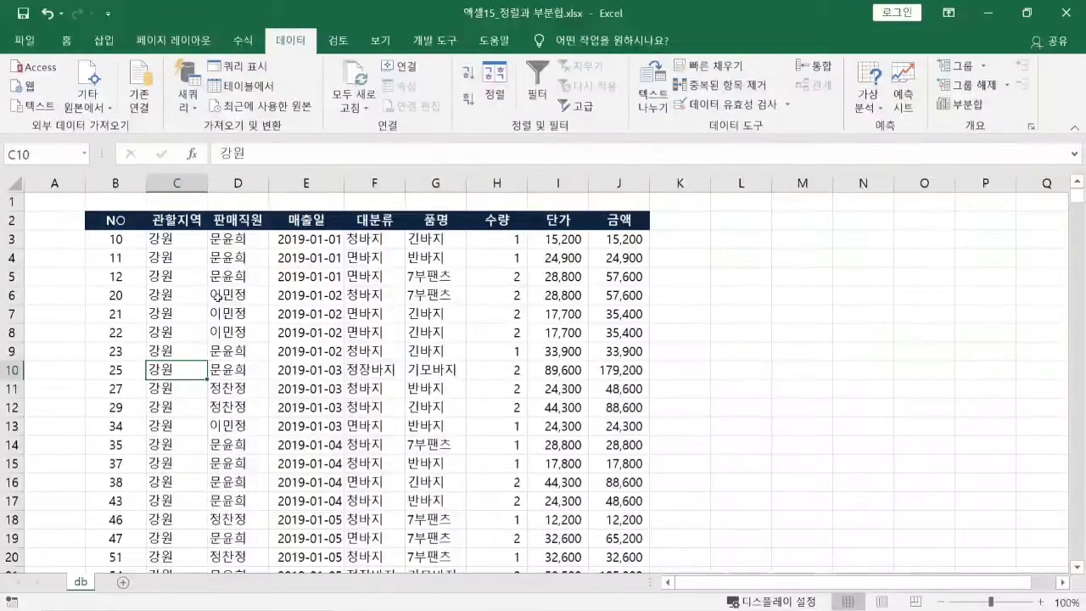
{"action": "left_click", "coordinate": [466, 101]}
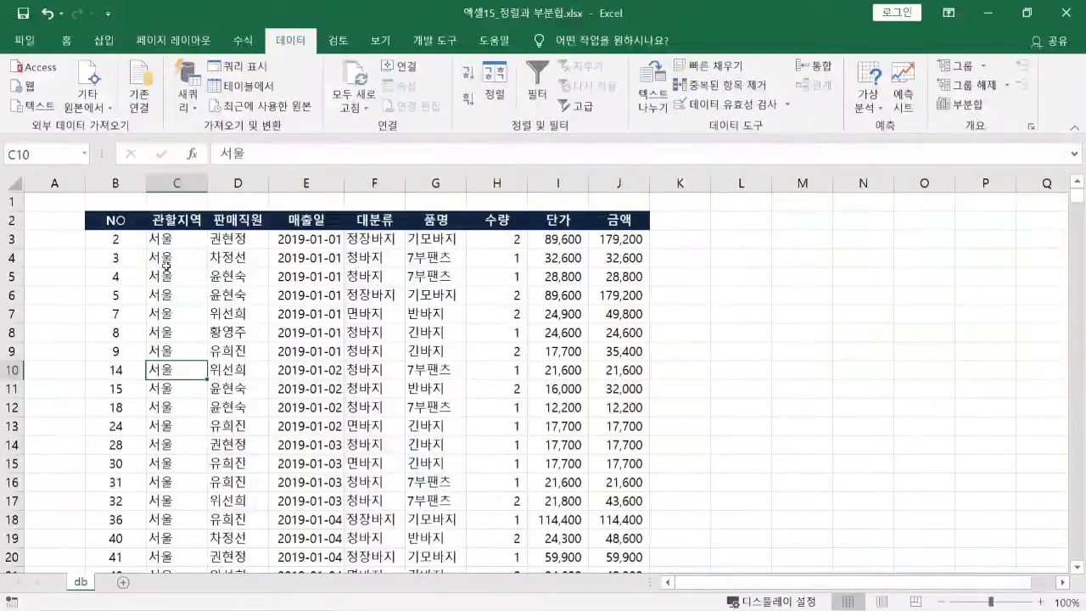
Step: Sort the table by the NO column in ascending order, reverse it to descending, and return it to ascending
{"action": "left_click", "coordinate": [113, 275]}
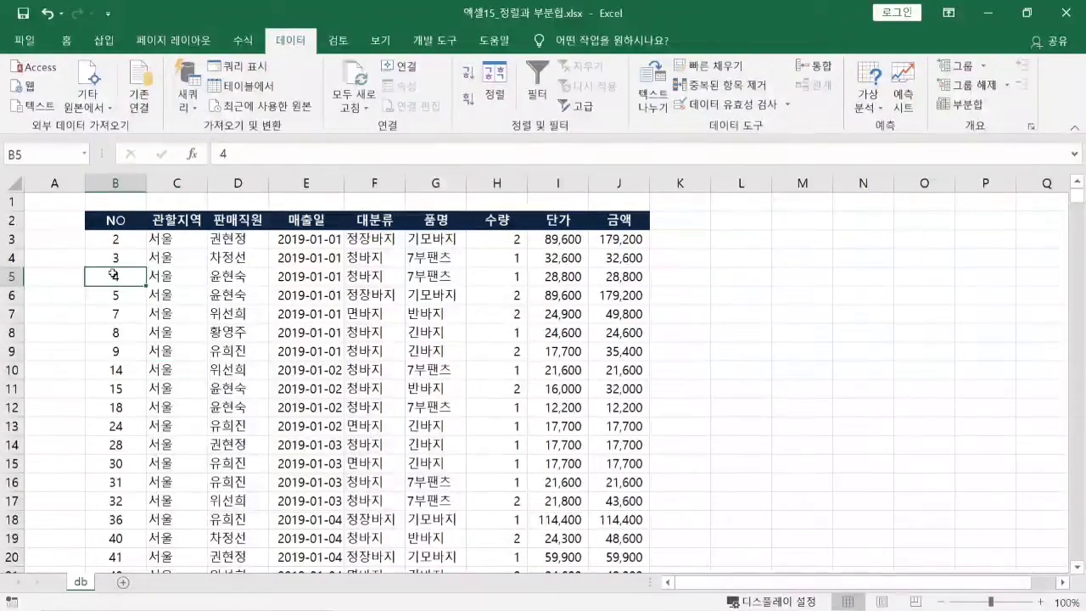
{"action": "left_click", "coordinate": [132, 347]}
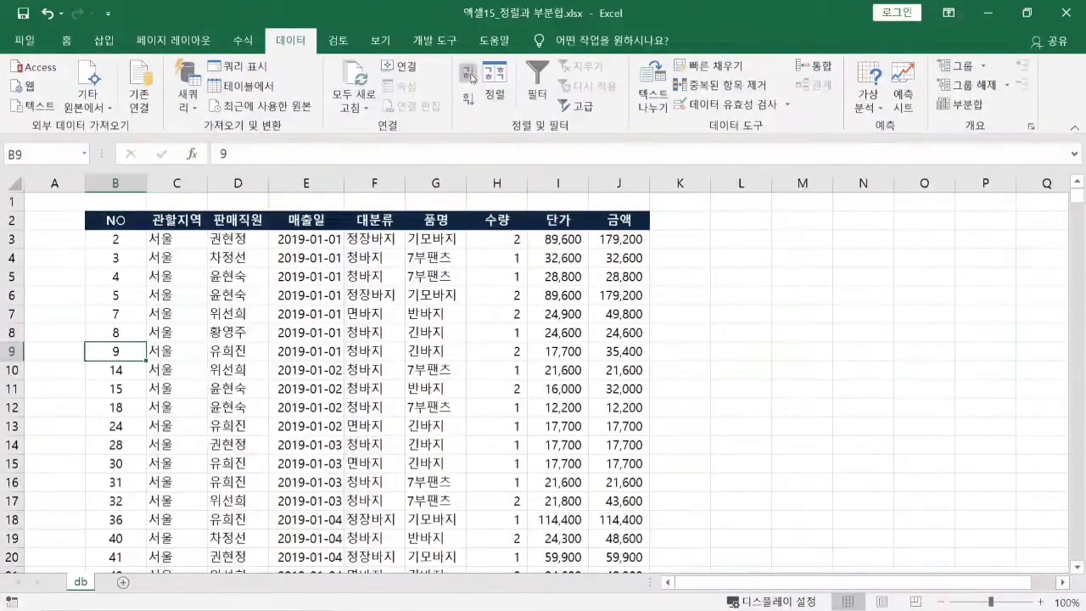
{"action": "left_click", "coordinate": [469, 78]}
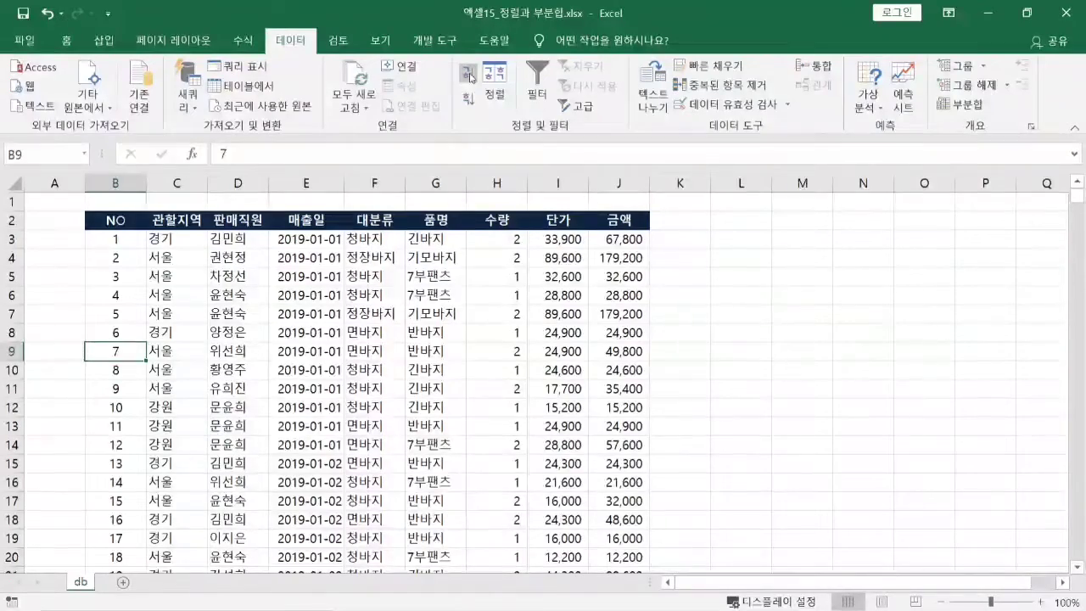
{"action": "left_click", "coordinate": [469, 99]}
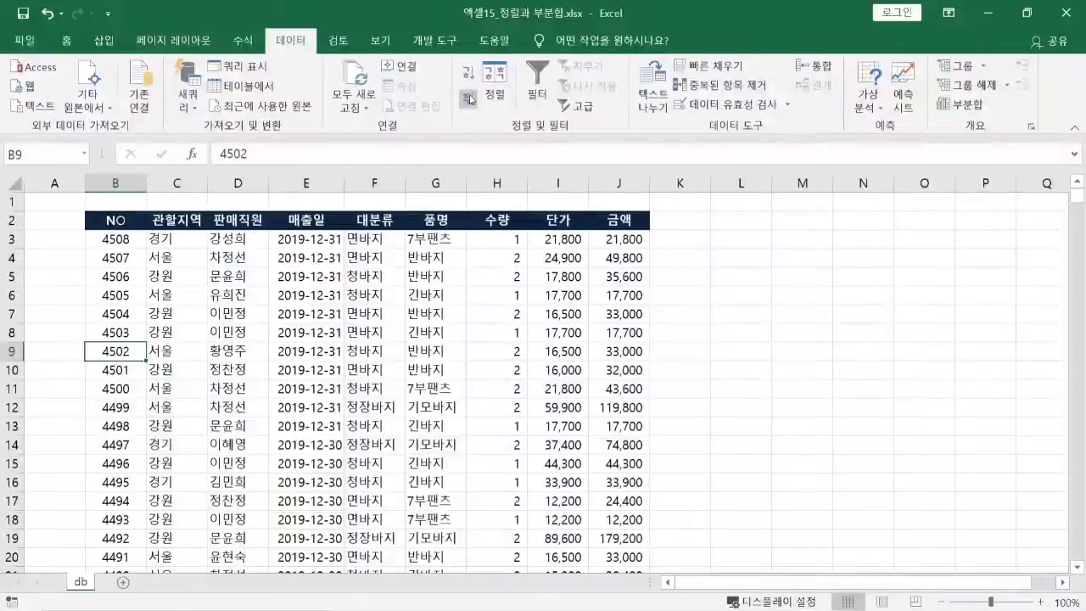
{"action": "left_click", "coordinate": [132, 241]}
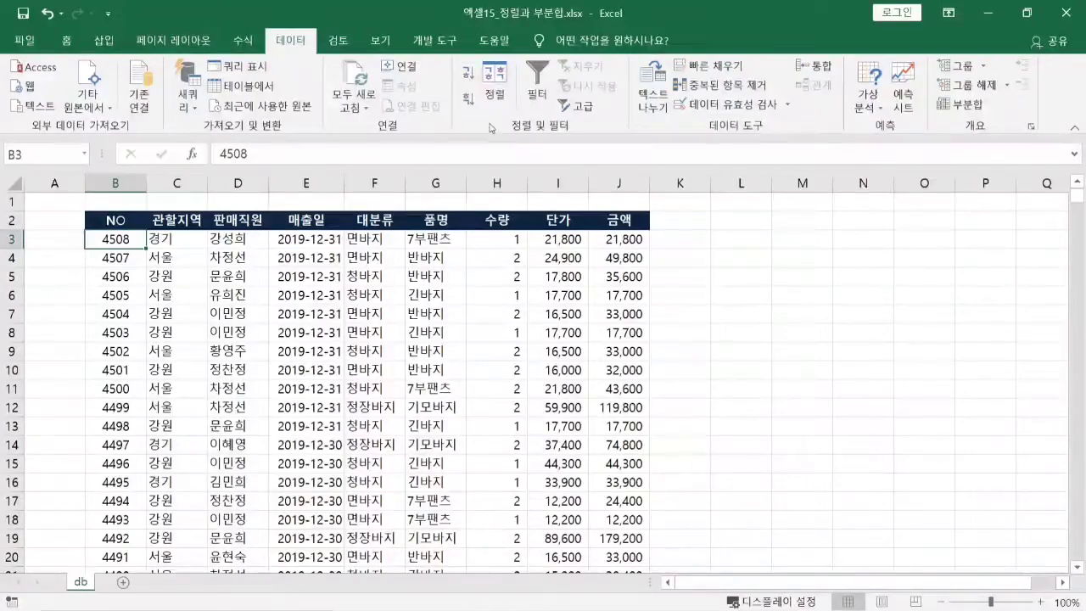
{"action": "left_click", "coordinate": [472, 76]}
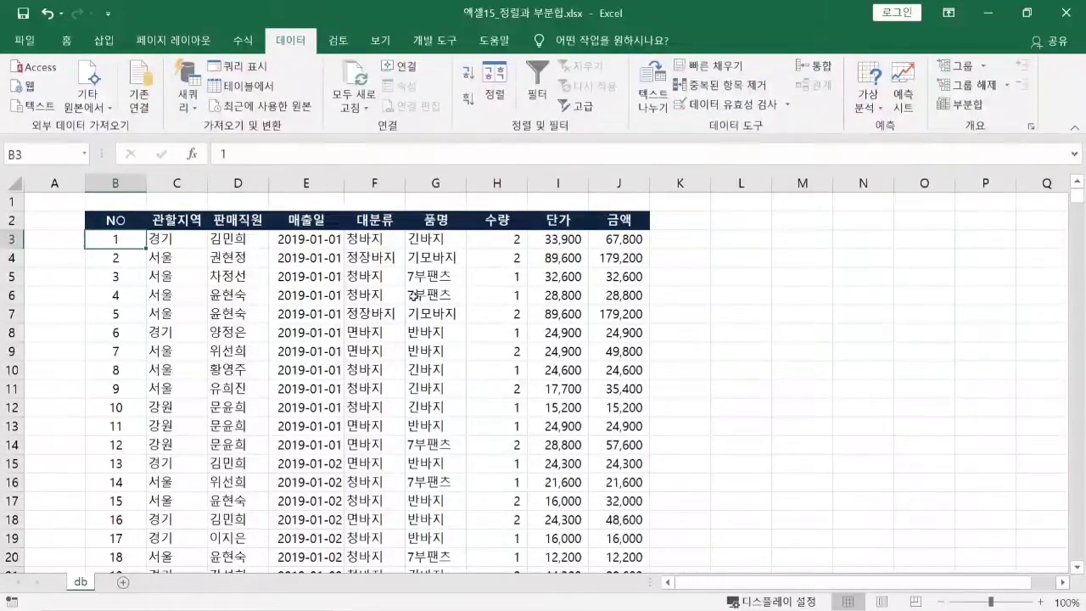
Step: Sort the table by the 판매직원 column in ascending order and reverse it to descending order
{"action": "left_click", "coordinate": [240, 276]}
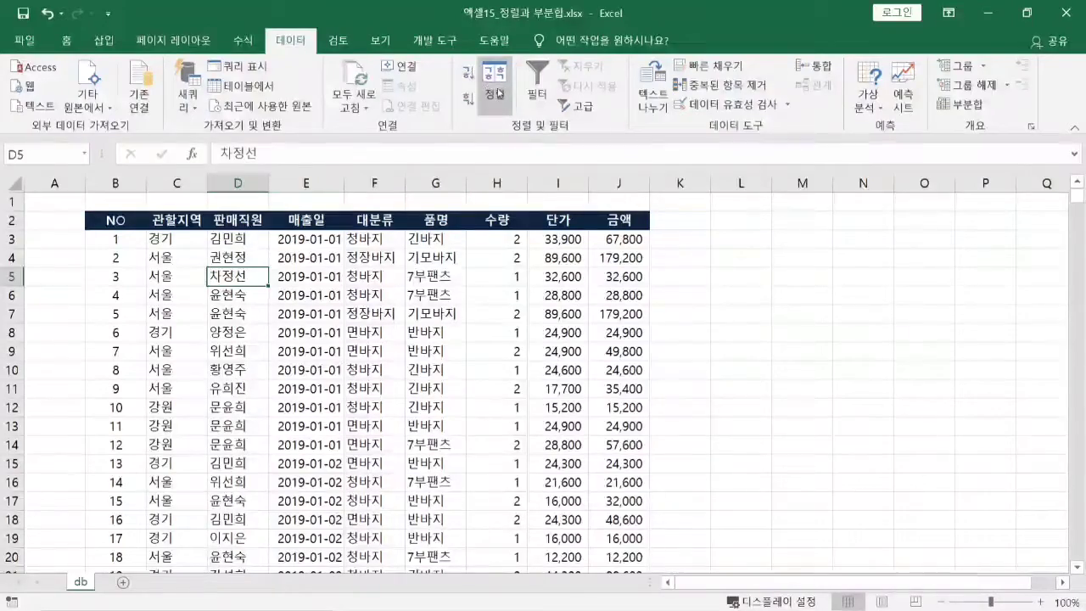
{"action": "left_click", "coordinate": [467, 78]}
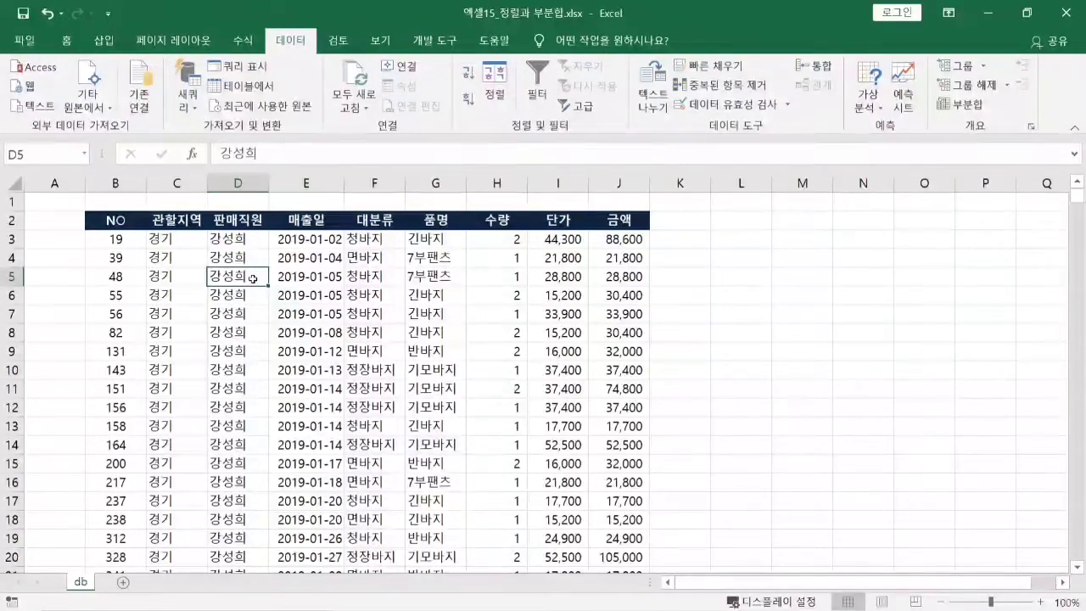
{"action": "left_click", "coordinate": [468, 100]}
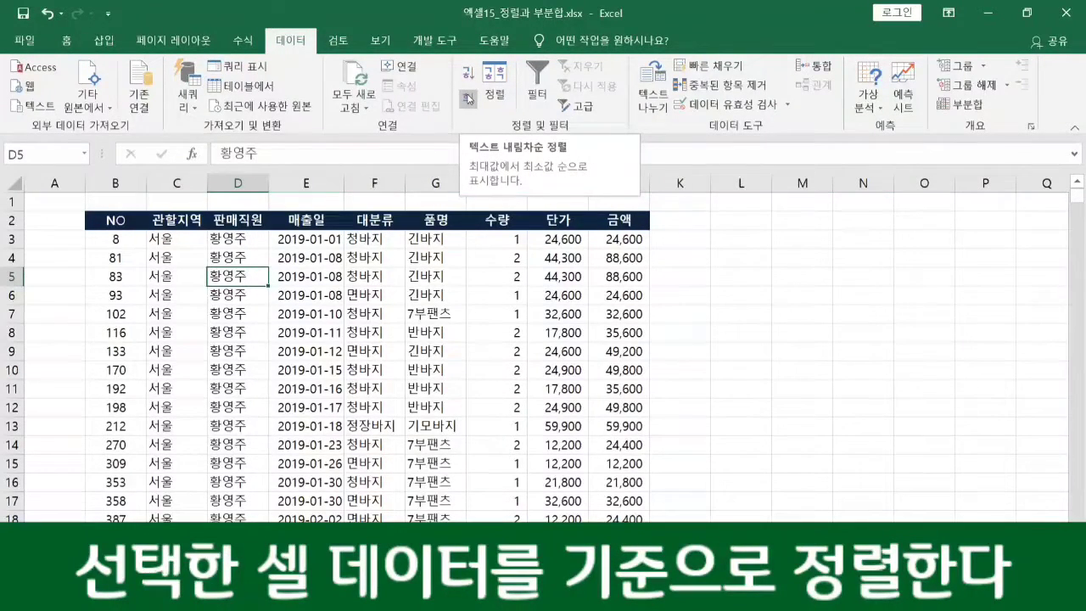
Step: Sort the table by the 금액 column from smallest to largest and reverse it to largest to smallest
{"action": "left_click", "coordinate": [621, 273]}
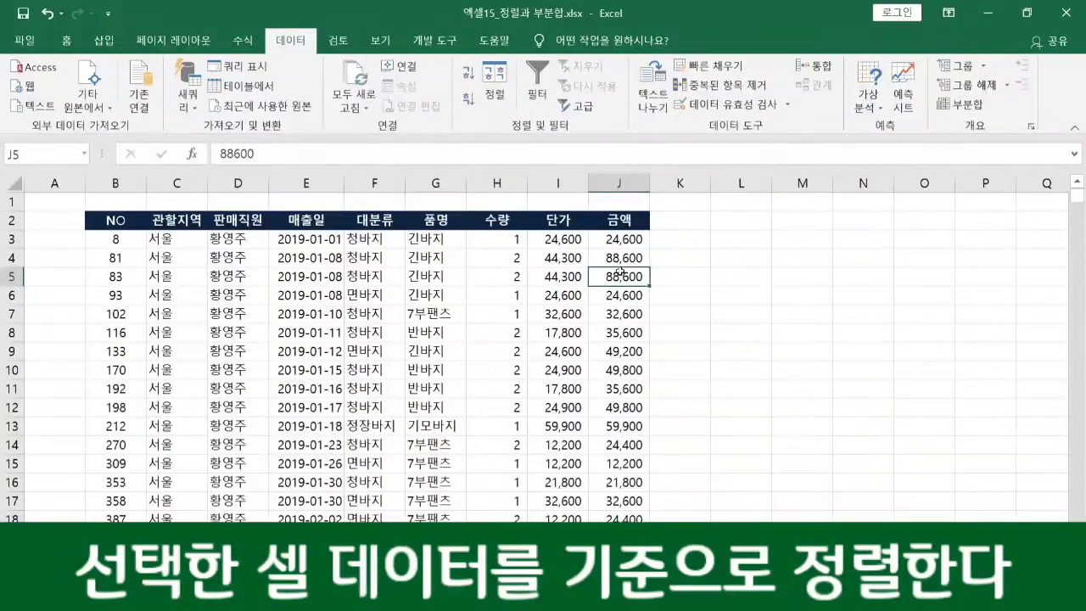
{"action": "left_click", "coordinate": [468, 75]}
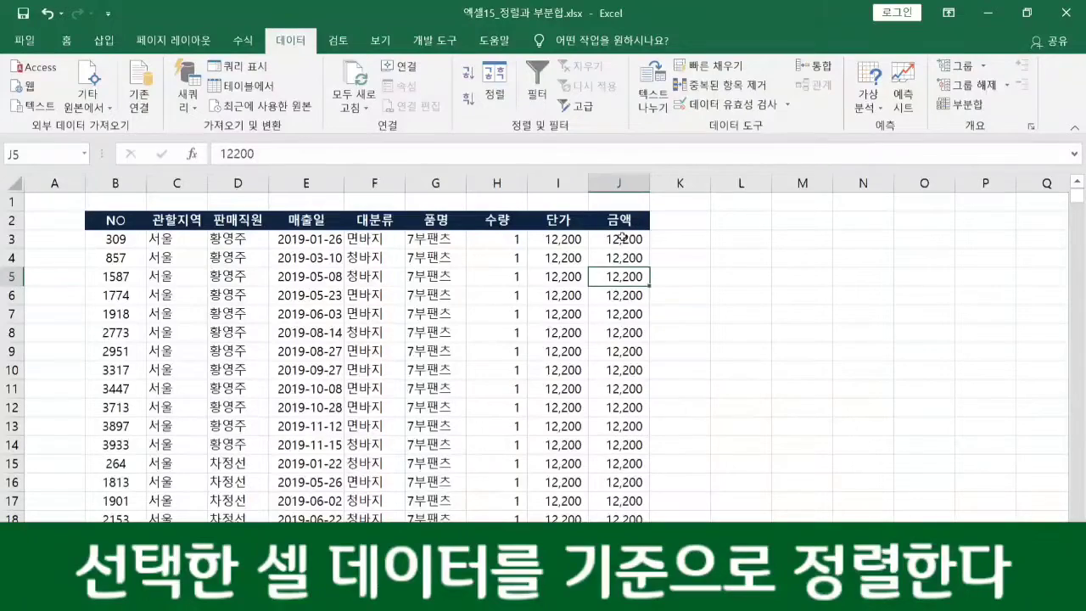
{"action": "left_click", "coordinate": [469, 98]}
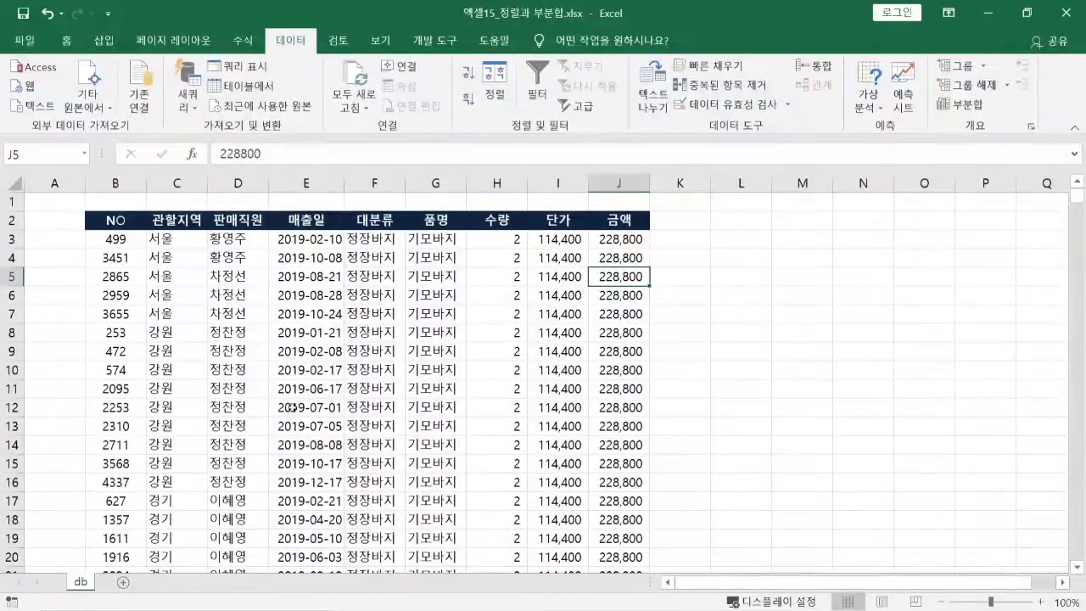
Step: Restore the table's original row order by sorting the NO column in ascending order
{"action": "left_click", "coordinate": [121, 273]}
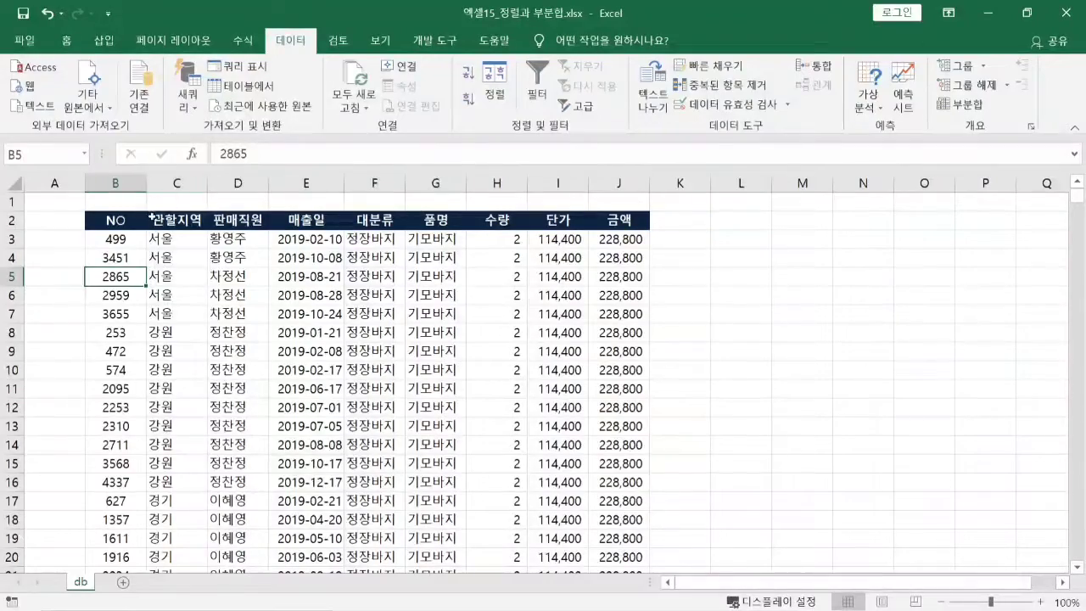
{"action": "left_click", "coordinate": [470, 74]}
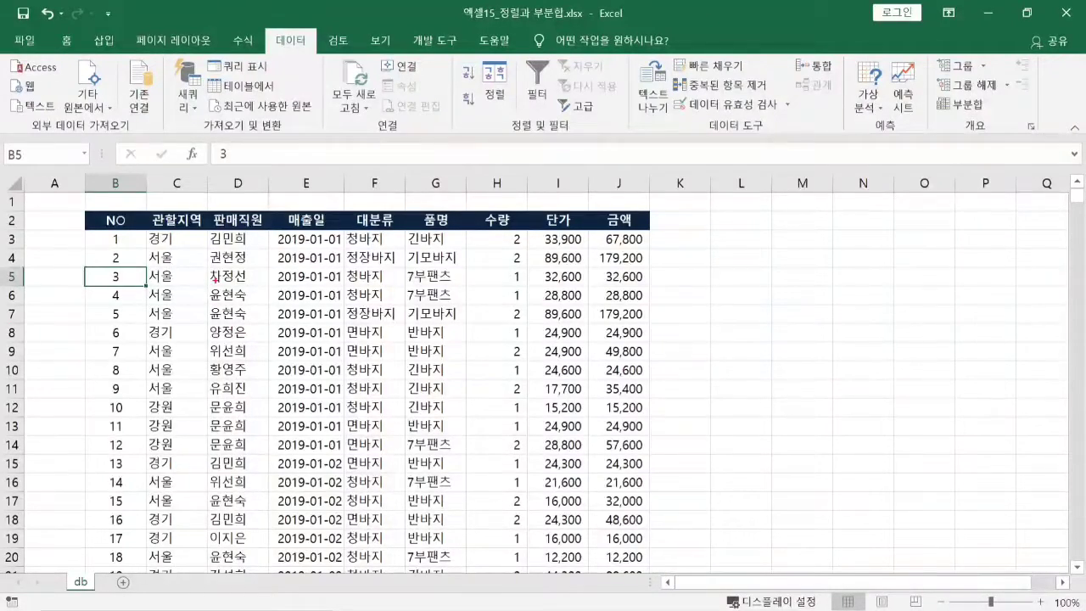
{"action": "mouse_move", "coordinate": [146, 209]}
{"action": "left_mouse_down"}
{"action": "mouse_move", "coordinate": [211, 500]}
{"action": "mouse_move", "coordinate": [204, 480]}
{"action": "left_mouse_up"}
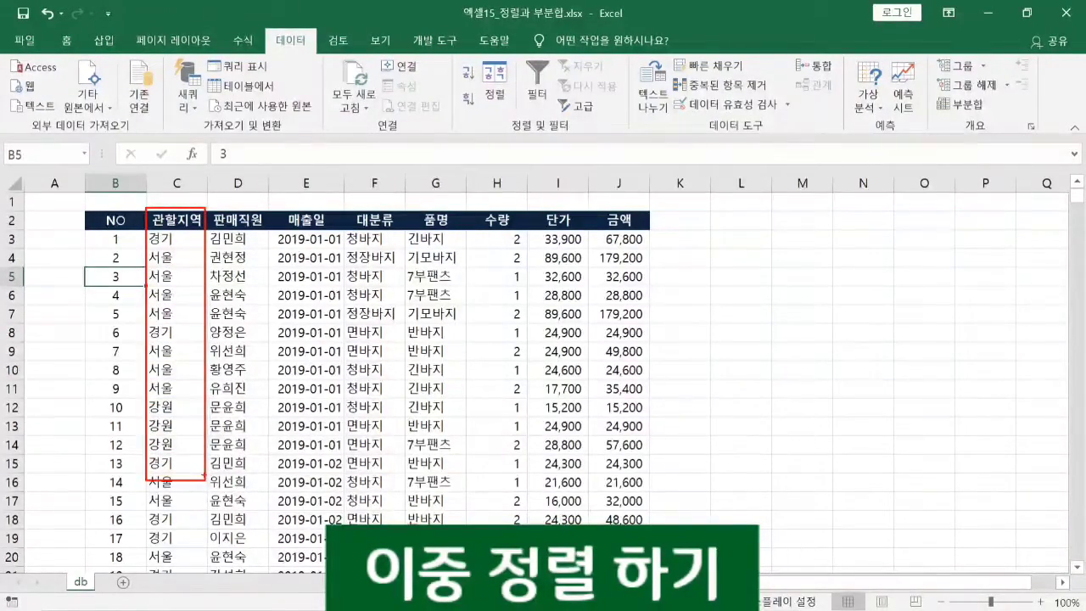
{"action": "left_click_drag", "start_coordinate": [164, 213], "coordinate": [205, 202]}
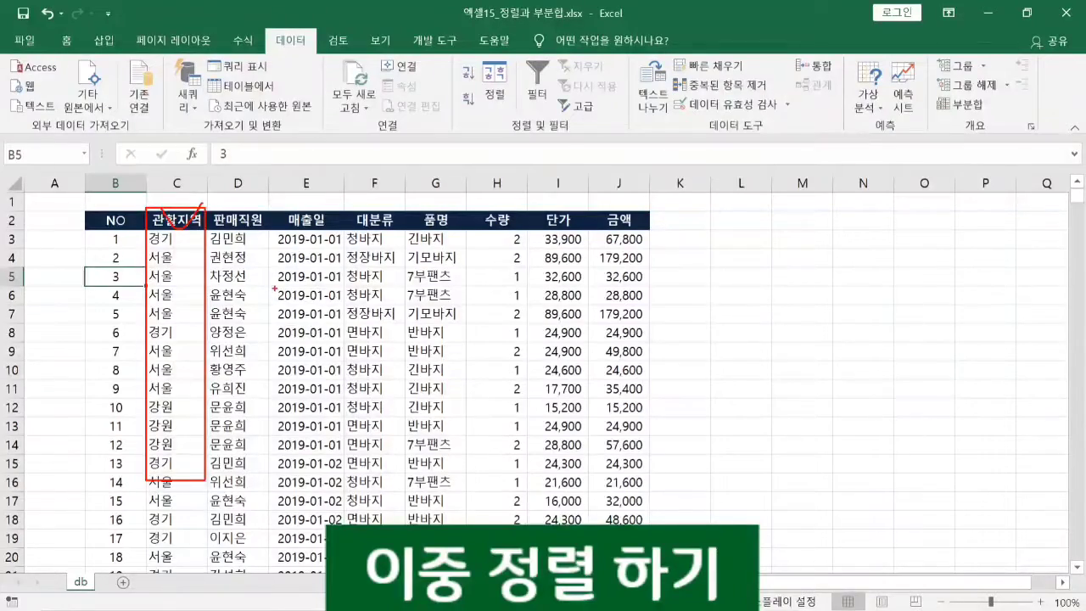
{"action": "key", "text": "Escape"}
Step: Start a custom sort of the table with 관할지역 as the first sort level, in 내림차순 (descending) order
{"action": "left_click", "coordinate": [246, 289]}
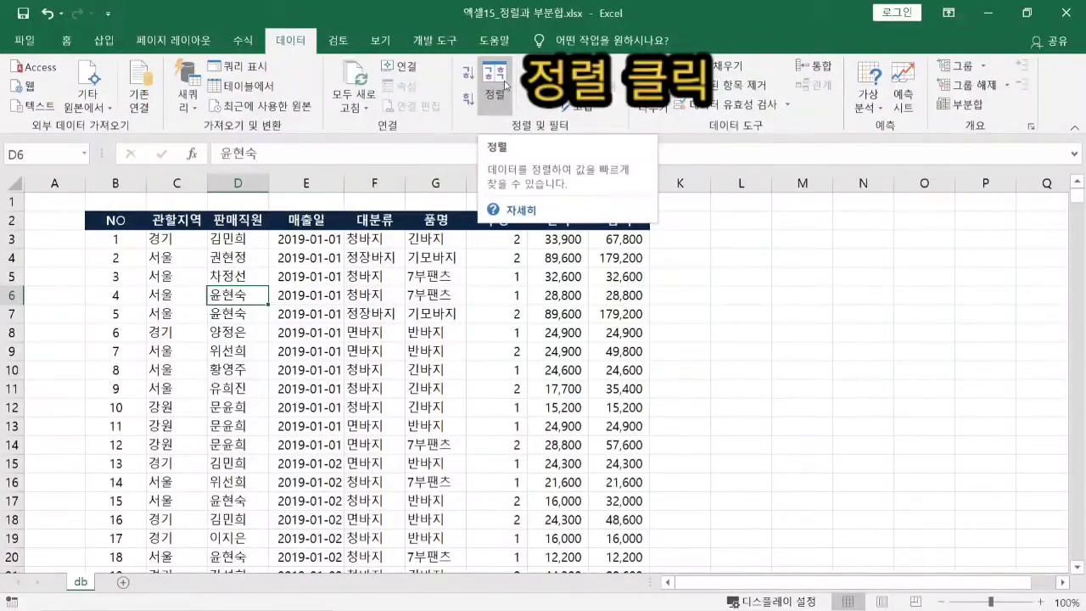
{"action": "left_click", "coordinate": [500, 77]}
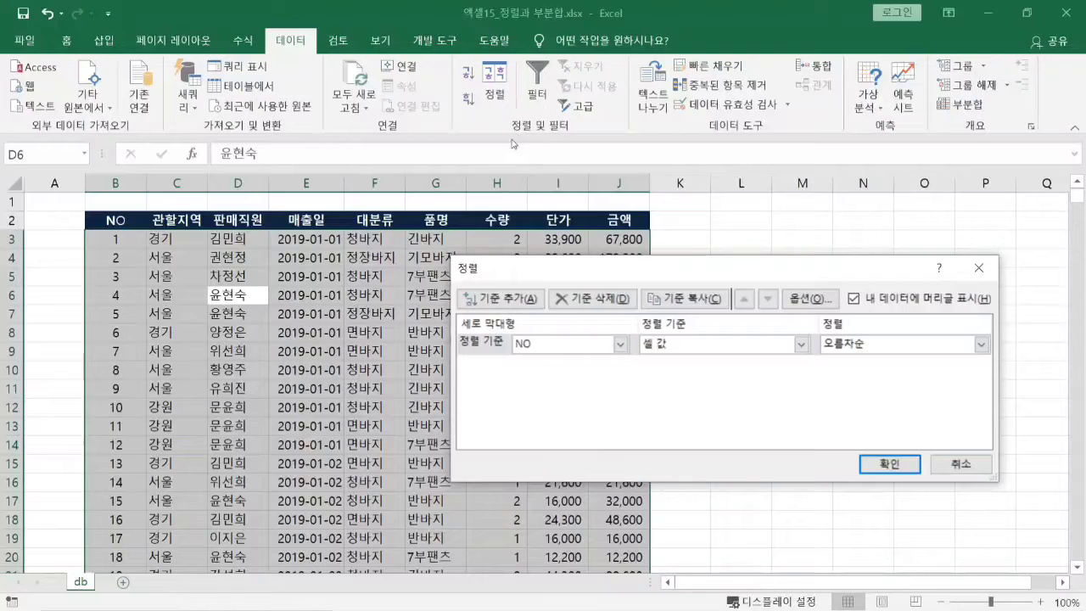
{"action": "left_click_drag", "start_coordinate": [582, 278], "coordinate": [523, 157]}
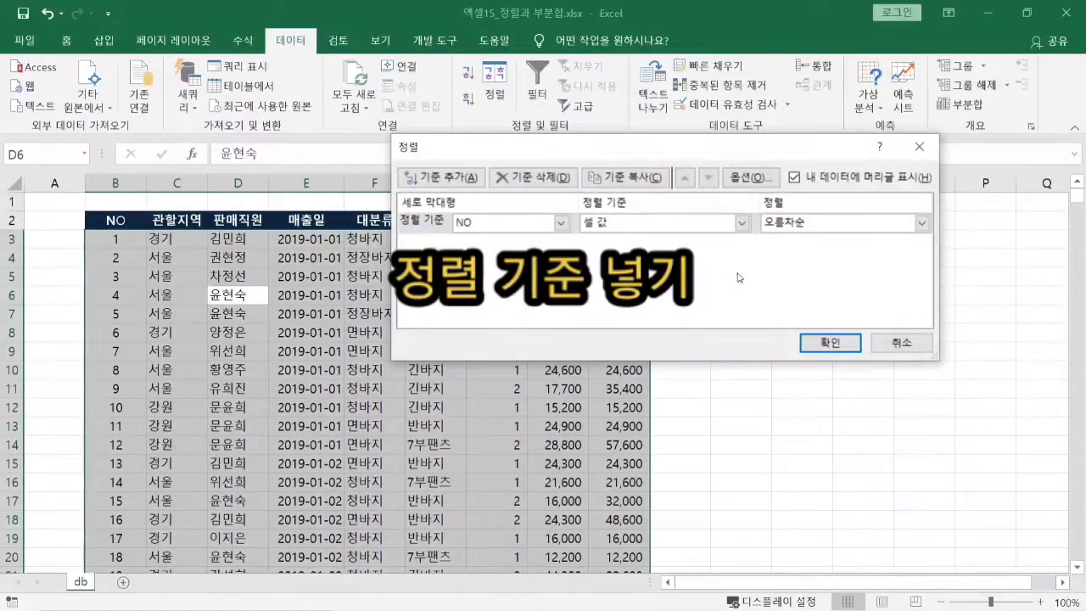
{"action": "left_click", "coordinate": [561, 222]}
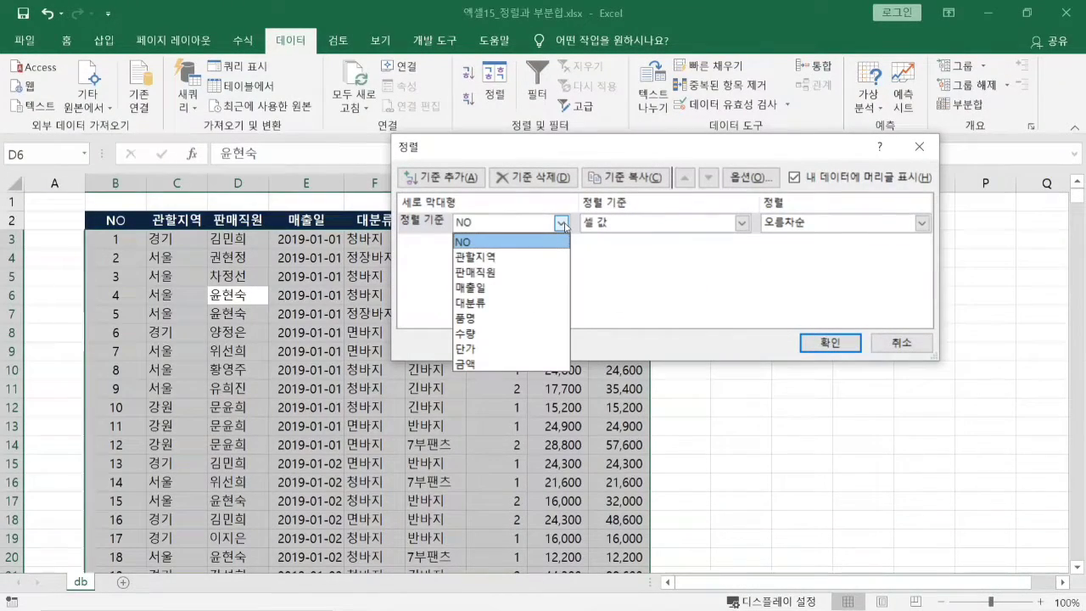
{"action": "left_click", "coordinate": [507, 256]}
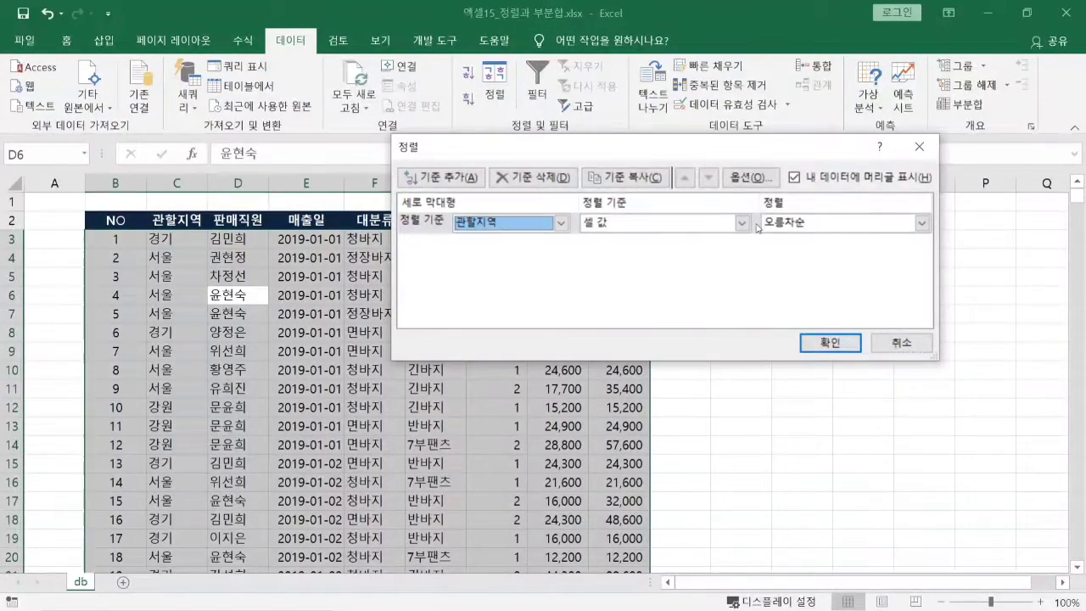
{"action": "left_click", "coordinate": [785, 227]}
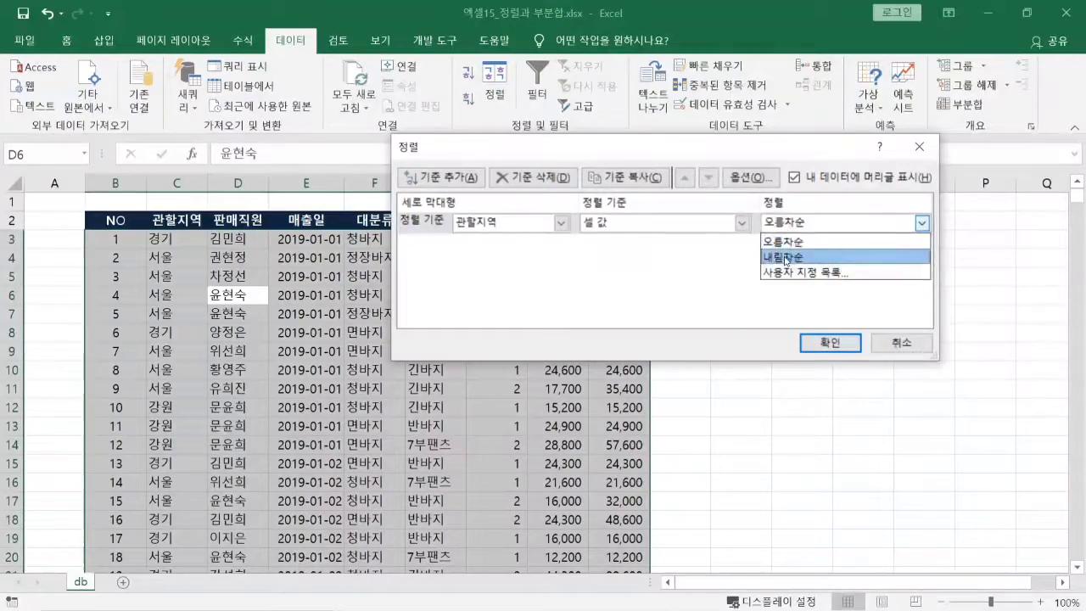
{"action": "left_click", "coordinate": [785, 259]}
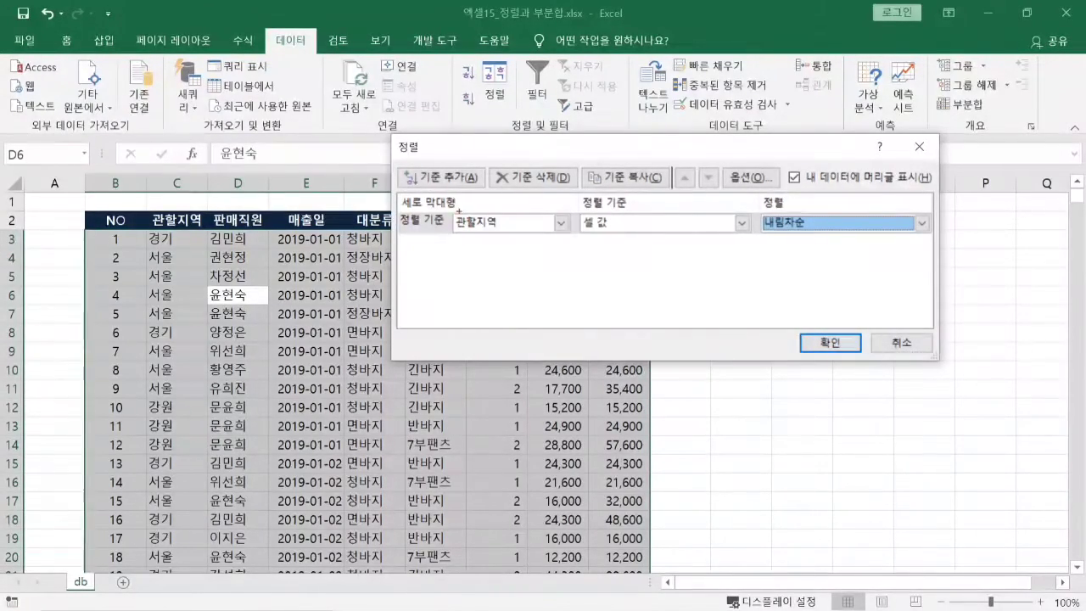
{"action": "mouse_move", "coordinate": [392, 162]}
{"action": "left_mouse_down"}
{"action": "mouse_move", "coordinate": [424, 188]}
{"action": "mouse_move", "coordinate": [497, 193]}
{"action": "left_mouse_up"}
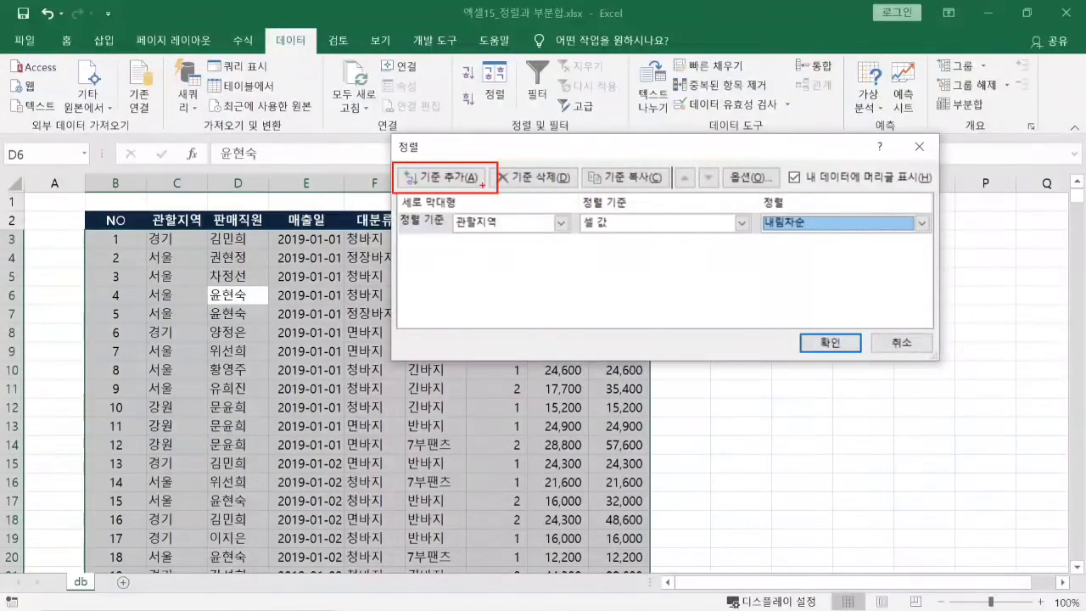
Step: Add 판매직원 as the second sort level in 오름차순 (ascending) order and apply the custom sort
{"action": "left_click_drag", "start_coordinate": [447, 169], "coordinate": [463, 141]}
{"action": "key", "text": "Escape"}
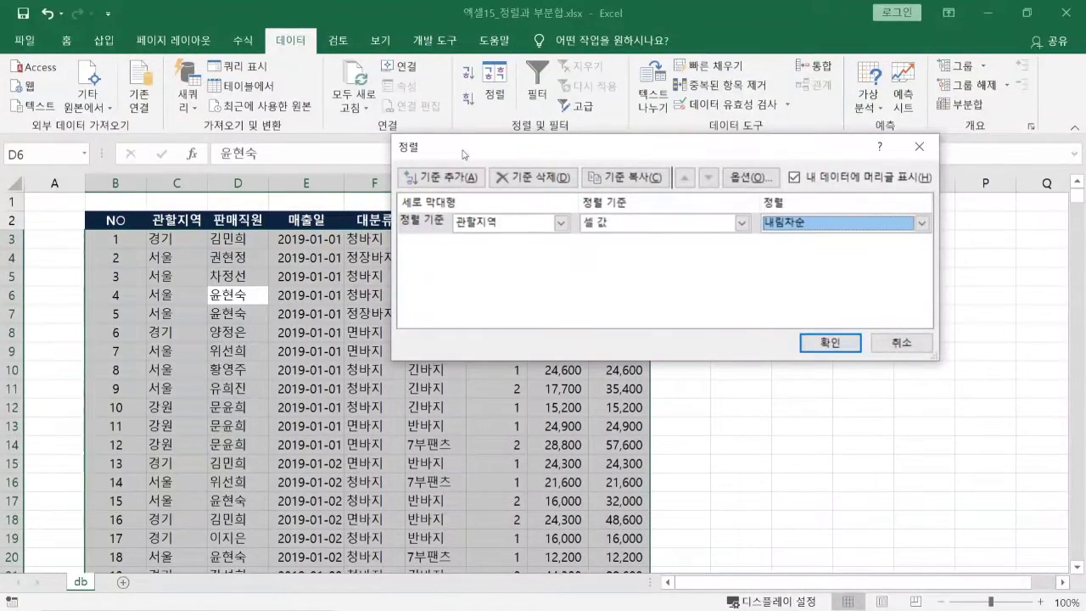
{"action": "left_click", "coordinate": [449, 178]}
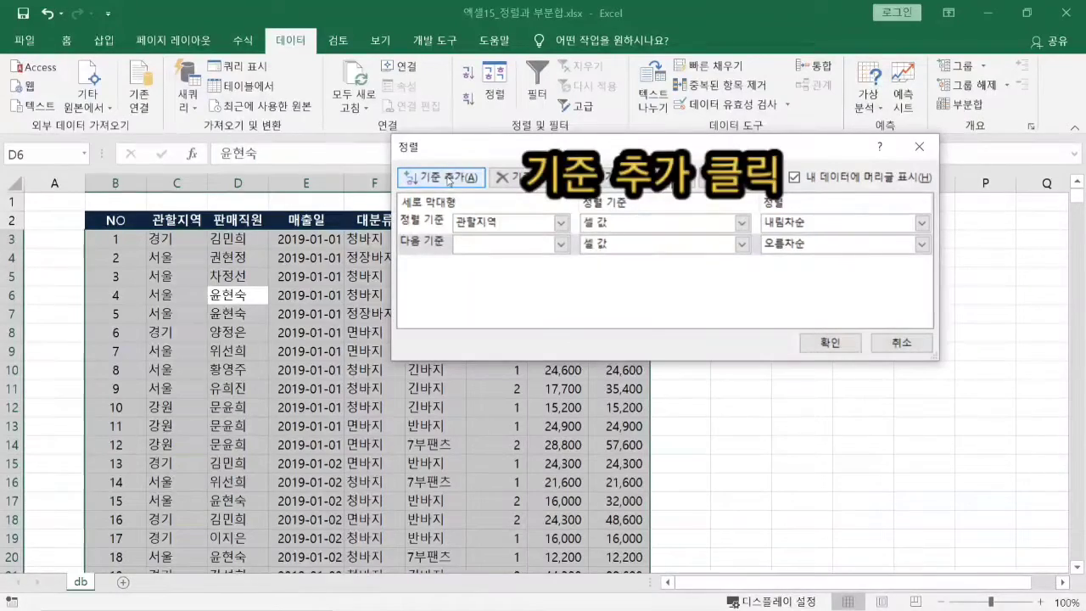
{"action": "mouse_move", "coordinate": [397, 230]}
{"action": "left_mouse_down"}
{"action": "mouse_move", "coordinate": [475, 251]}
{"action": "mouse_move", "coordinate": [626, 261]}
{"action": "mouse_move", "coordinate": [940, 256]}
{"action": "left_mouse_up"}
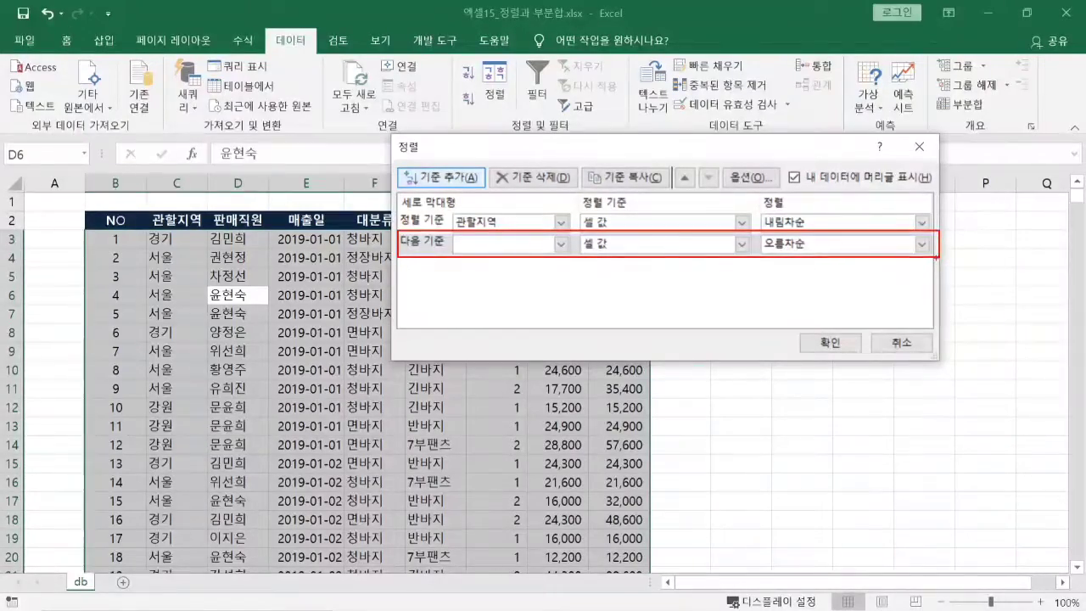
{"action": "key", "text": "Escape"}
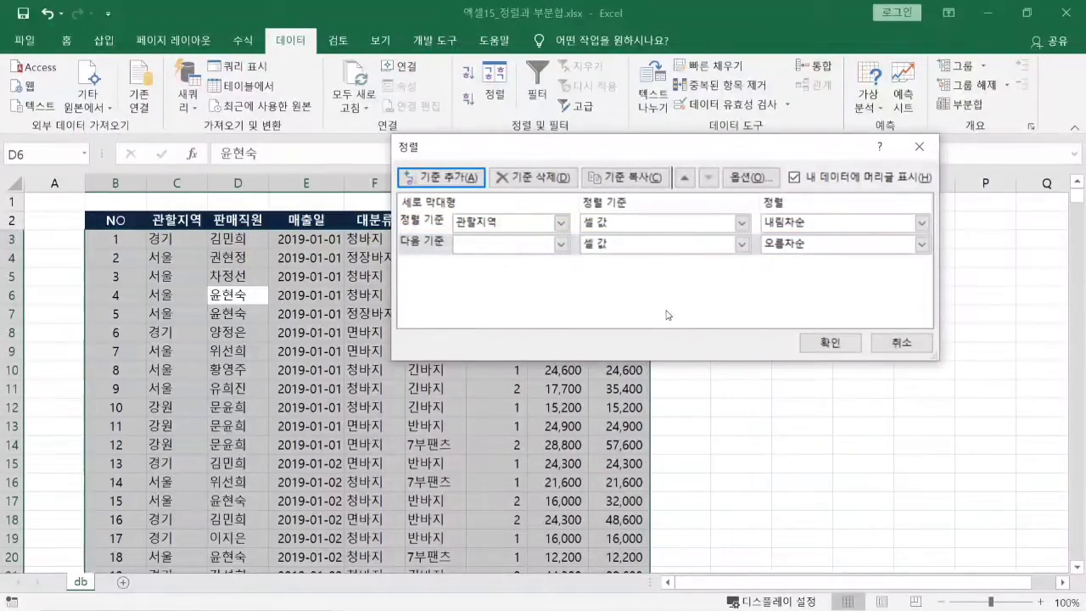
{"action": "left_click", "coordinate": [561, 244]}
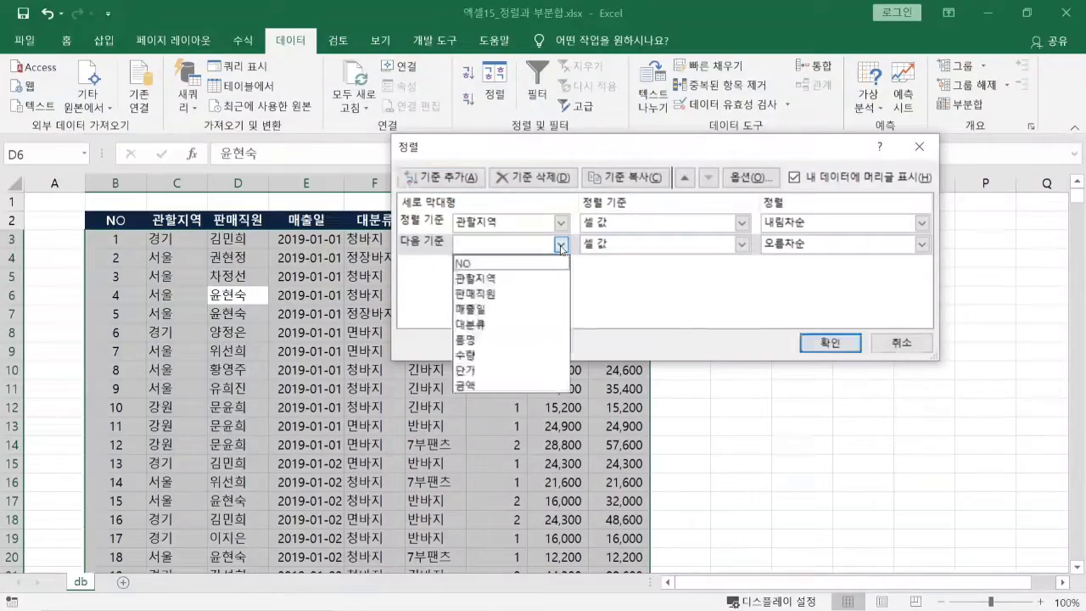
{"action": "left_click", "coordinate": [496, 294]}
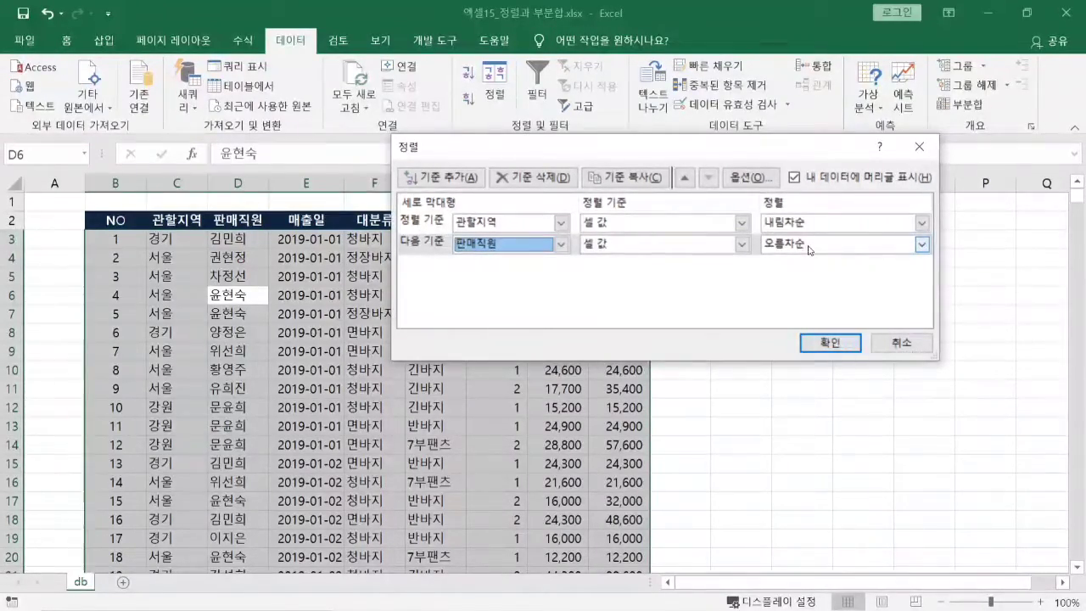
{"action": "left_click", "coordinate": [816, 346]}
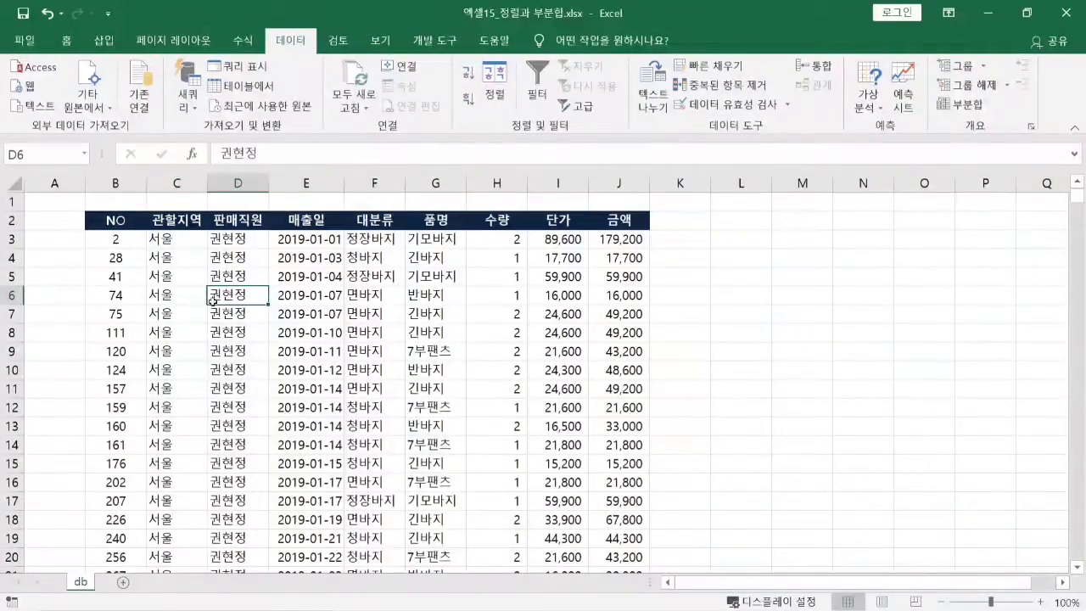
Step: Examine the sorted rows to check how 판매직원 is ordered within each 관할지역
{"action": "scroll", "coordinate": [249, 348], "scroll_direction": "down", "scroll_amount": 2}
{"action": "scroll", "coordinate": [249, 348], "scroll_direction": "down", "scroll_amount": 16}
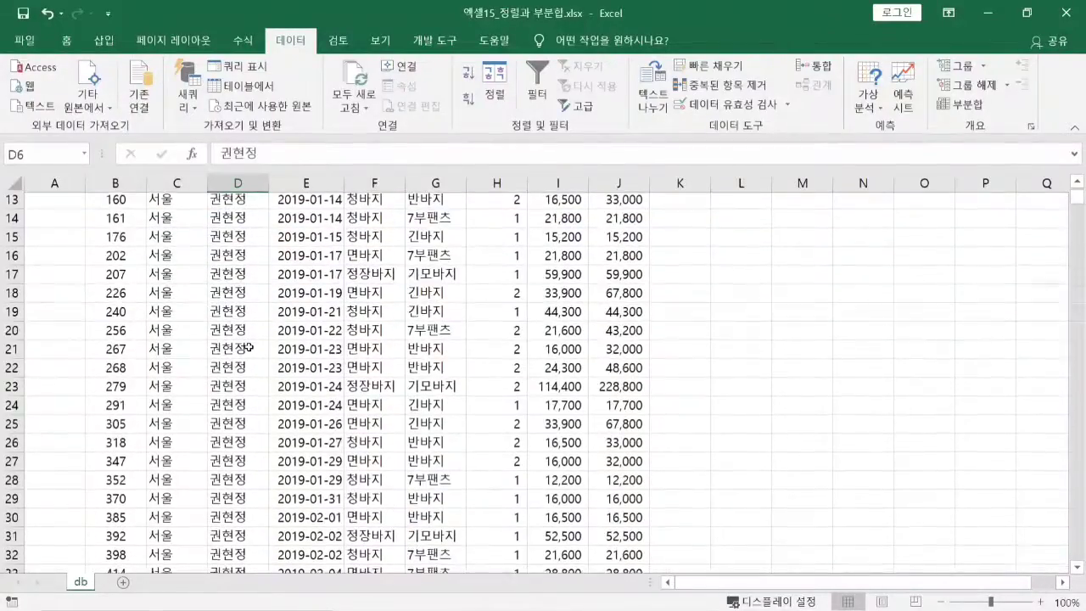
{"action": "scroll", "coordinate": [252, 348], "scroll_direction": "down", "scroll_amount": 20}
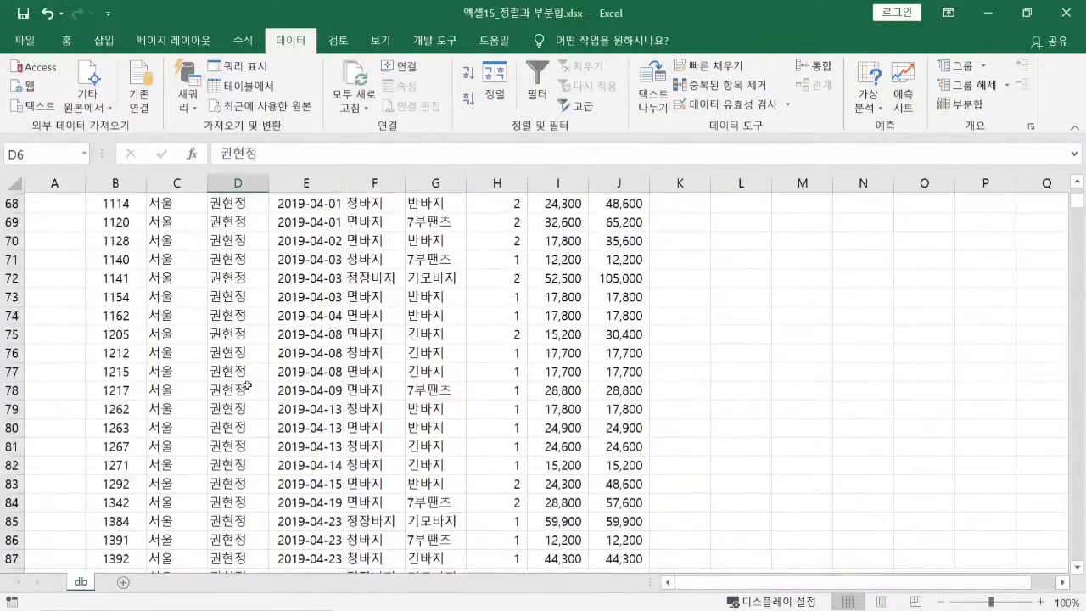
{"action": "scroll", "coordinate": [256, 399], "scroll_direction": "down", "scroll_amount": 7}
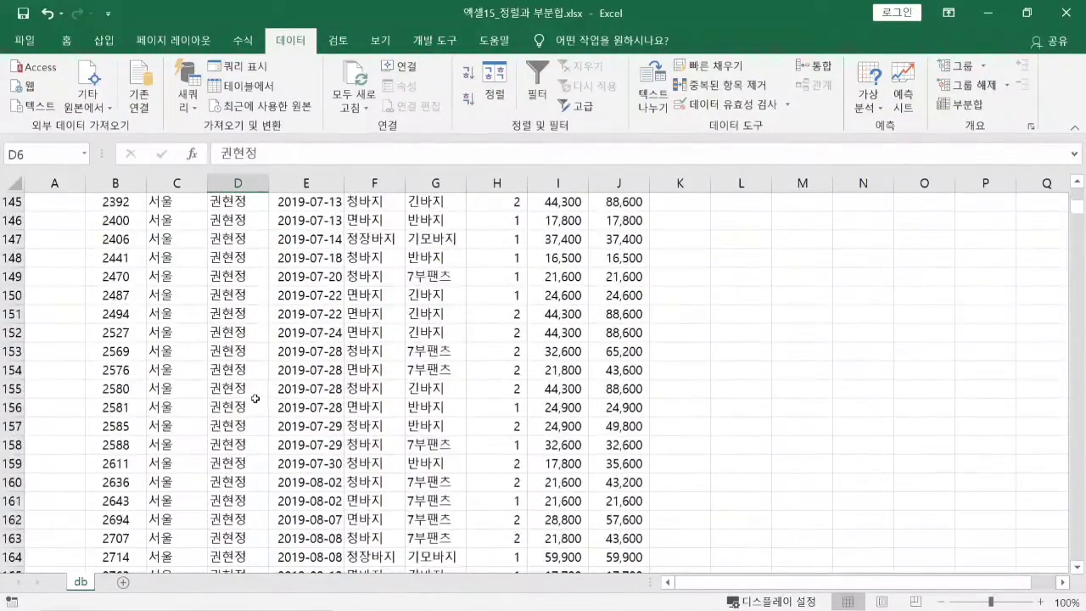
{"action": "left_click_drag", "start_coordinate": [1081, 222], "coordinate": [1073, 189]}
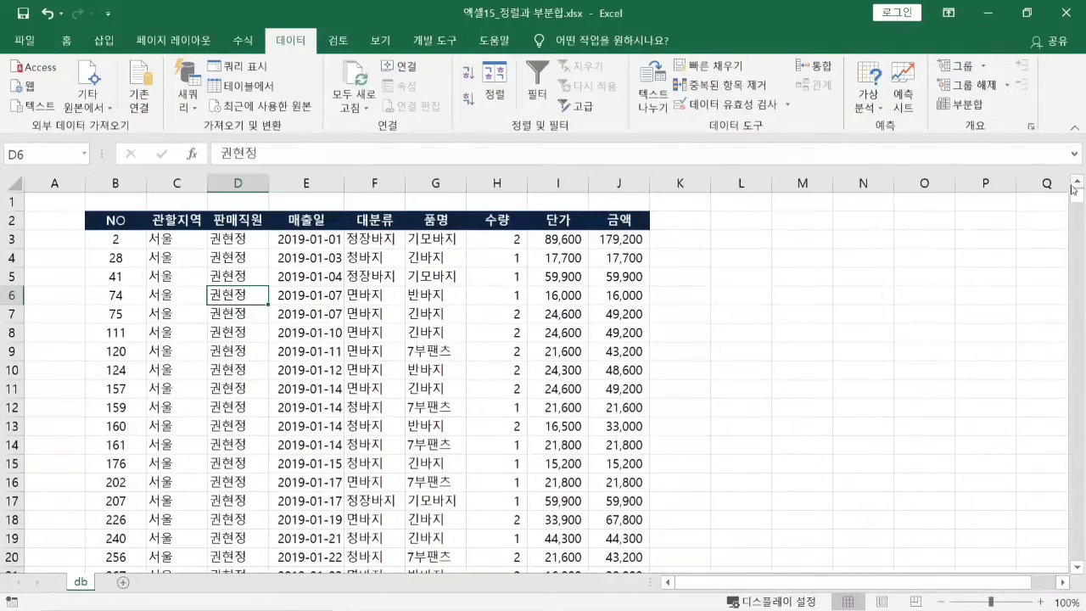
{"action": "left_click", "coordinate": [348, 334]}
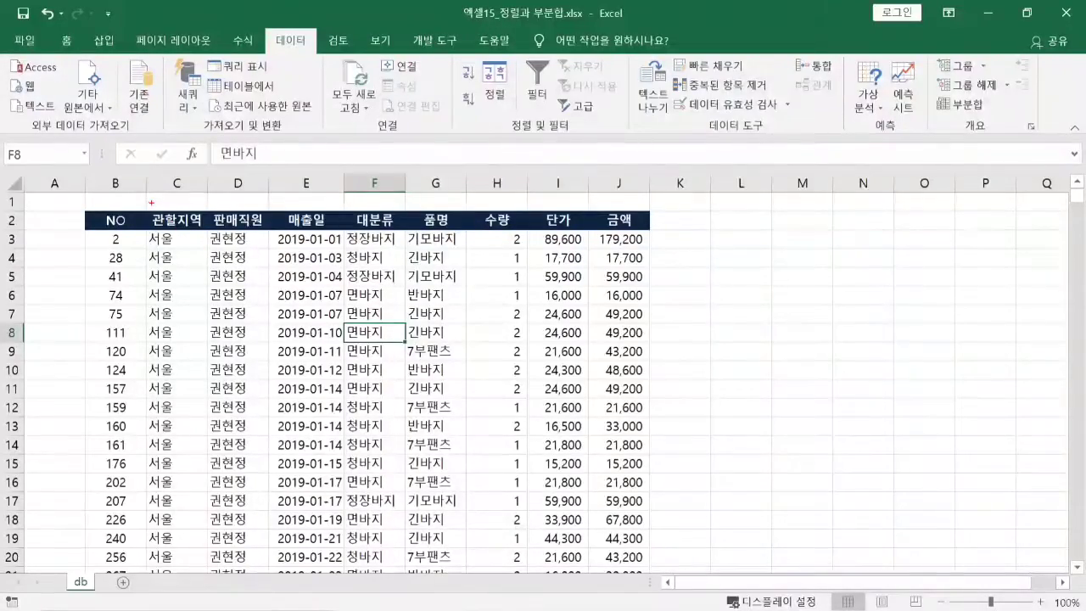
{"action": "mouse_move", "coordinate": [183, 225]}
{"action": "left_mouse_down"}
{"action": "mouse_move", "coordinate": [212, 181]}
{"action": "mouse_move", "coordinate": [243, 252]}
{"action": "mouse_move", "coordinate": [307, 192]}
{"action": "left_mouse_up"}
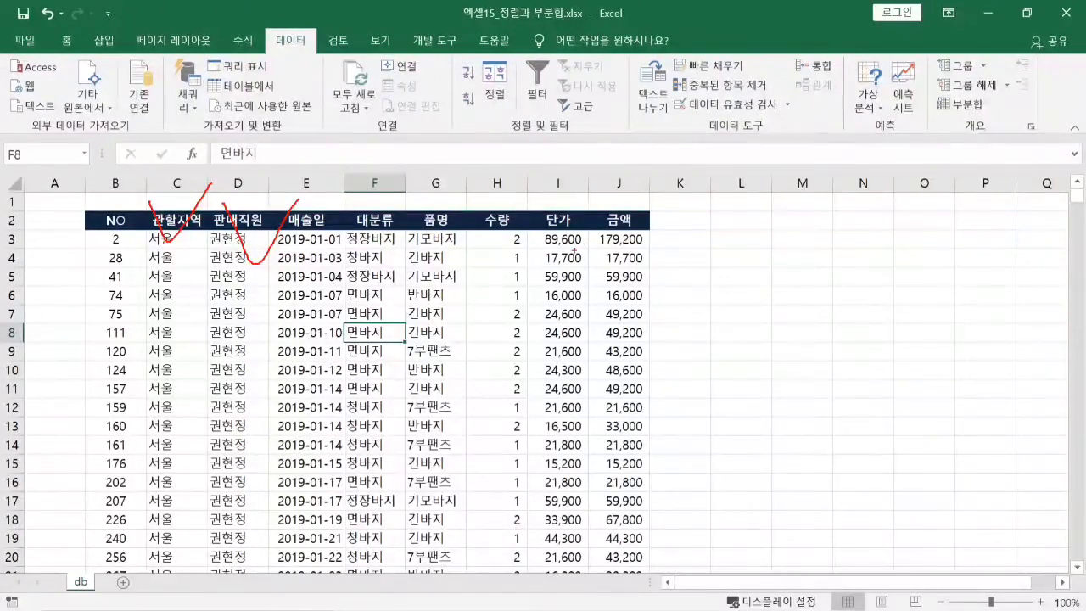
{"action": "left_click_drag", "start_coordinate": [645, 224], "coordinate": [673, 194]}
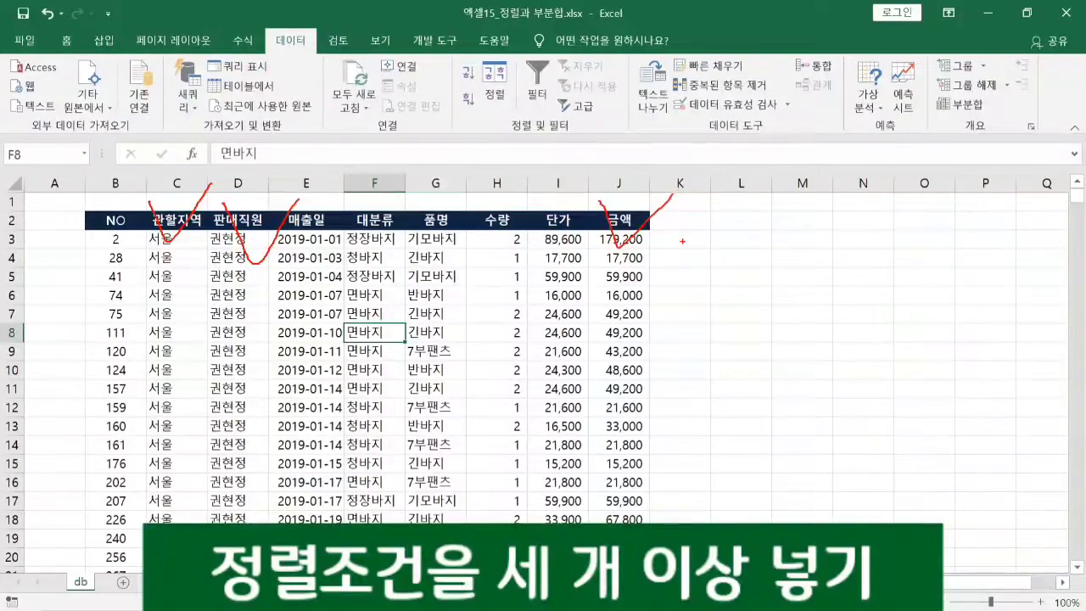
{"action": "mouse_move", "coordinate": [672, 309]}
{"action": "left_mouse_down"}
{"action": "mouse_move", "coordinate": [667, 365]}
{"action": "mouse_move", "coordinate": [701, 319]}
{"action": "left_mouse_up"}
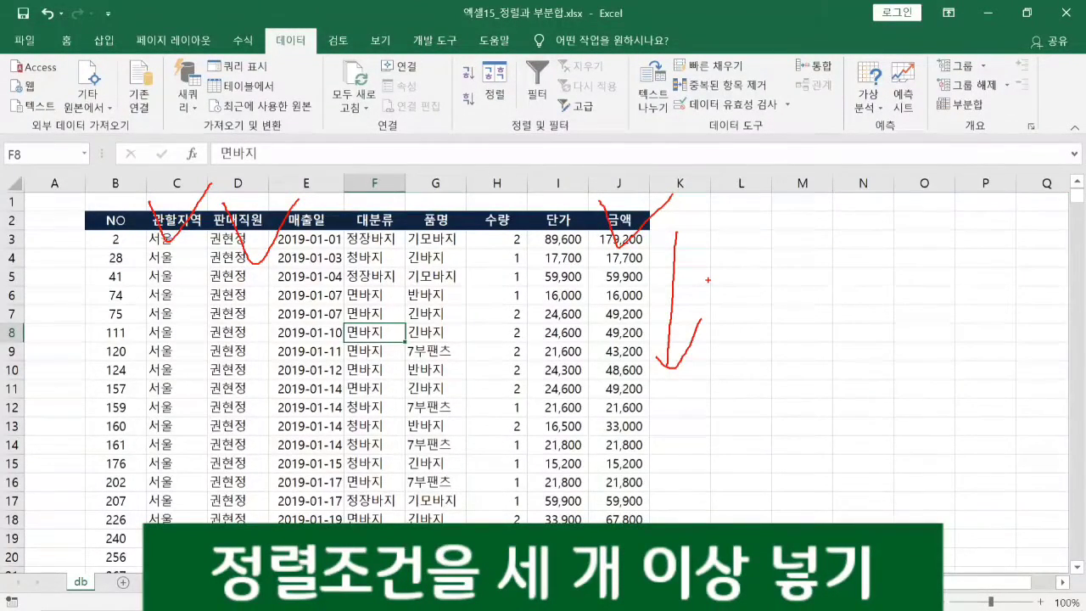
{"action": "mouse_move", "coordinate": [708, 276]}
{"action": "left_mouse_down"}
{"action": "mouse_move", "coordinate": [707, 265]}
{"action": "mouse_move", "coordinate": [714, 277]}
{"action": "left_mouse_up"}
{"action": "left_click", "coordinate": [715, 283]}
{"action": "key", "text": "Escape"}
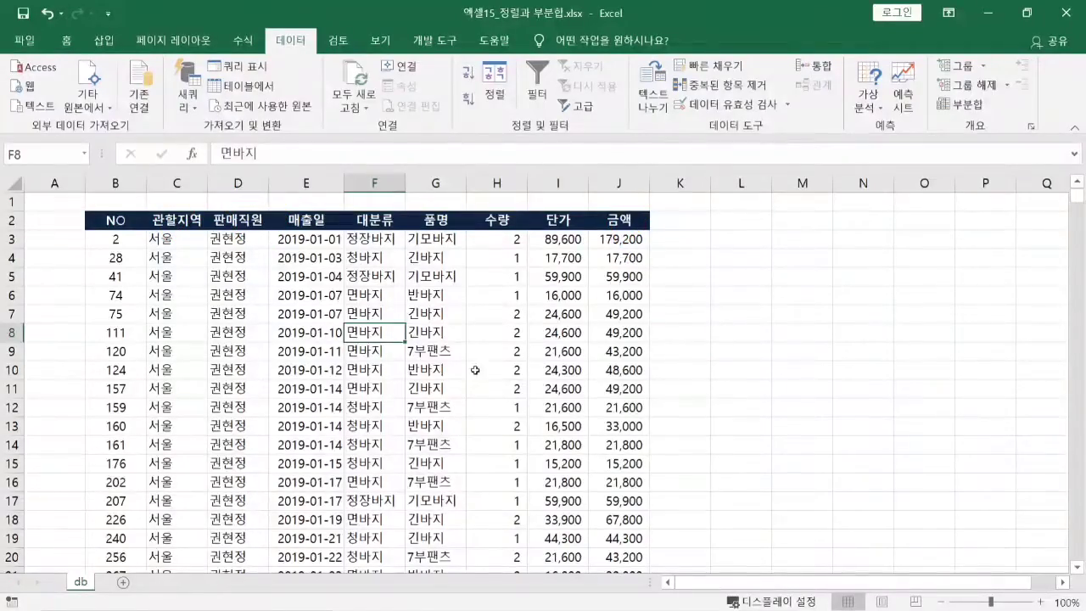
Step: Re-sort the table by NO in ascending order and start a custom sort with 관할지역 in 내림차순 (descending) order as the first level
{"action": "left_click", "coordinate": [132, 274]}
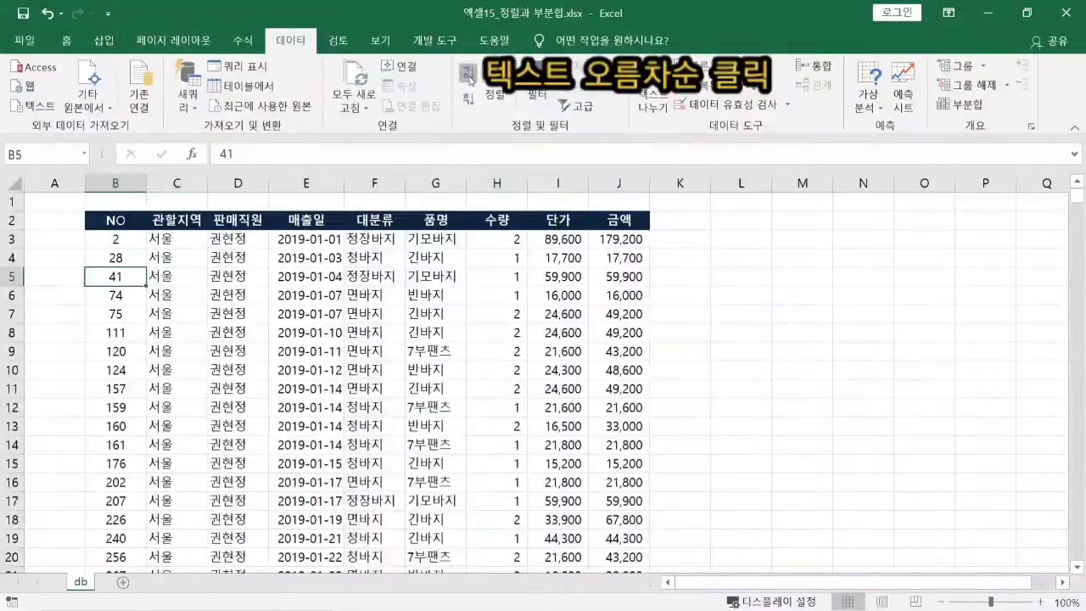
{"action": "left_click", "coordinate": [466, 69]}
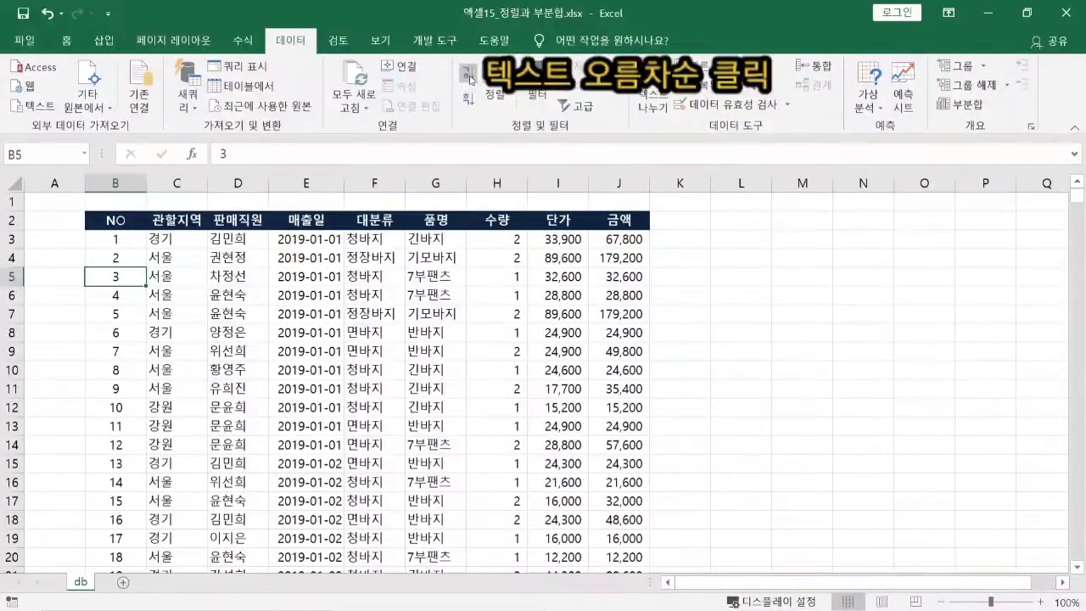
{"action": "left_click", "coordinate": [496, 82]}
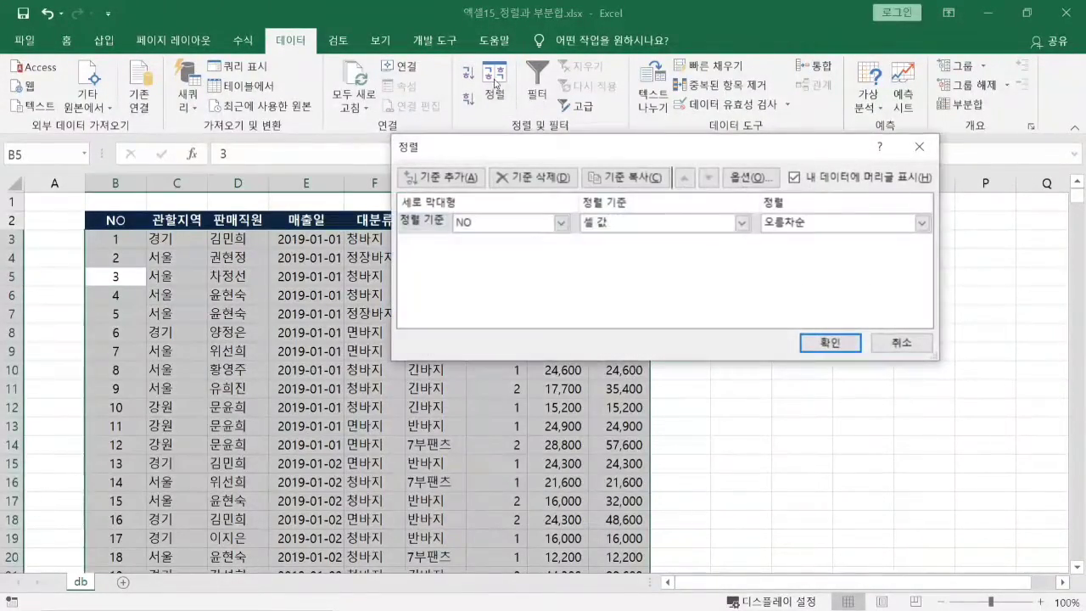
{"action": "left_click", "coordinate": [560, 222]}
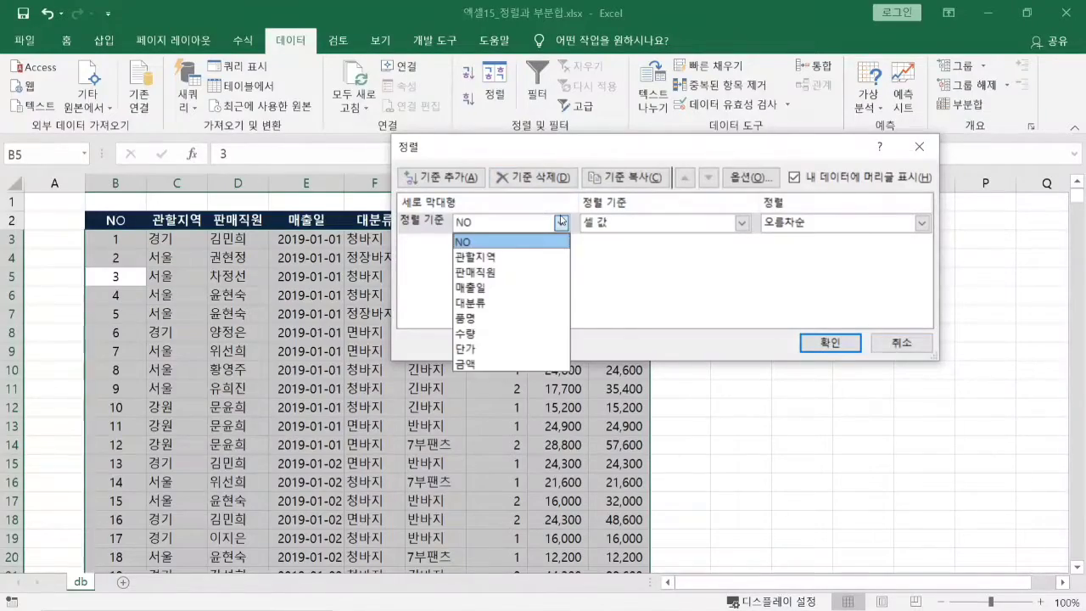
{"action": "left_click", "coordinate": [535, 256]}
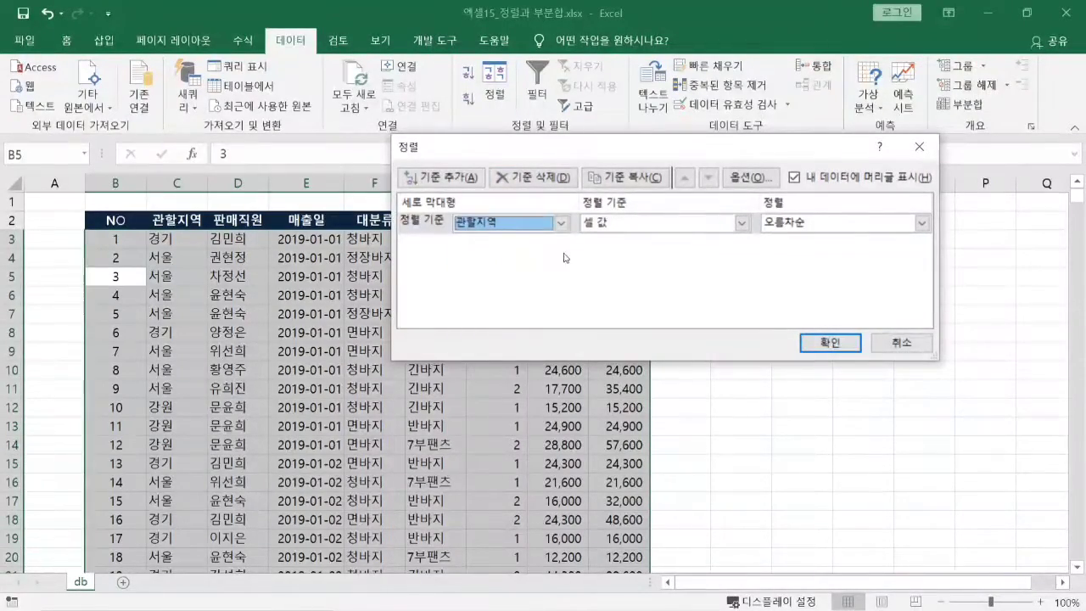
{"action": "left_click", "coordinate": [922, 223]}
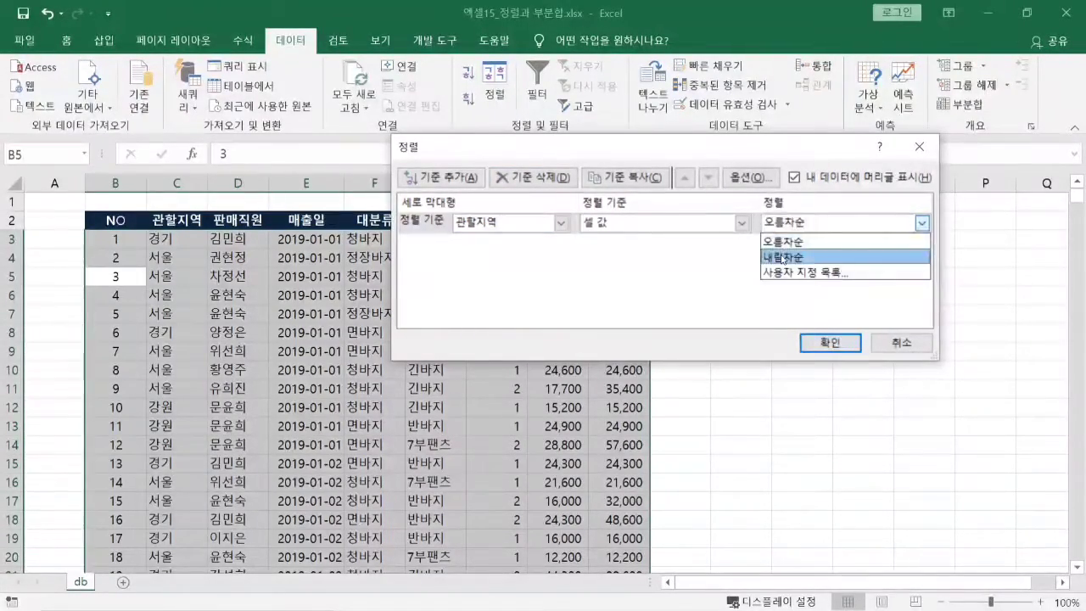
{"action": "left_click", "coordinate": [783, 250]}
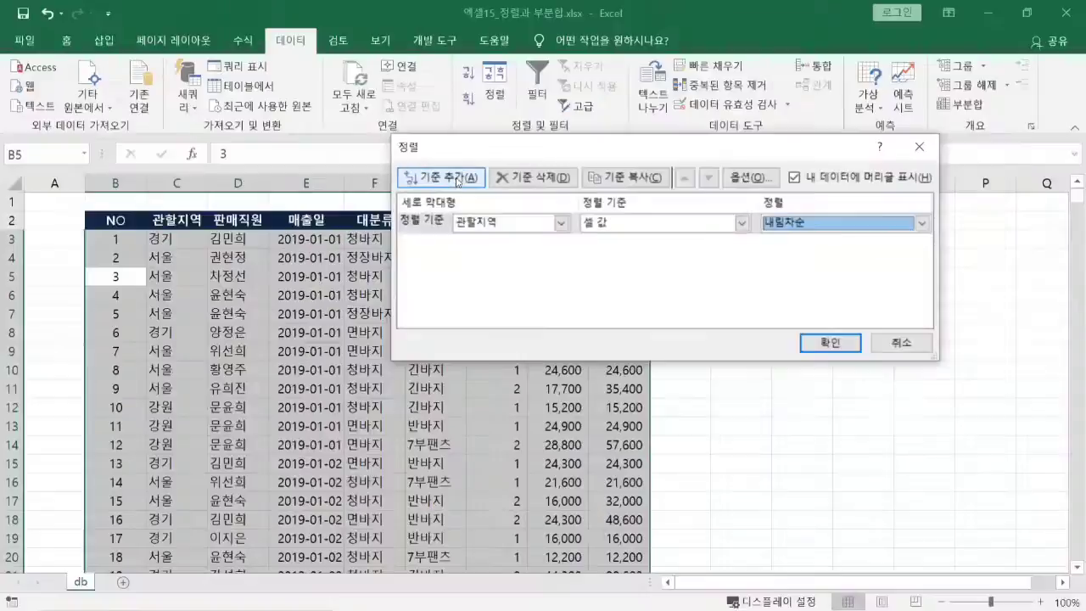
Step: Add 판매직원 and 금액 as the second and third sort levels, both in 오름차순 (ascending) order, and apply the sort
{"action": "left_click", "coordinate": [458, 178]}
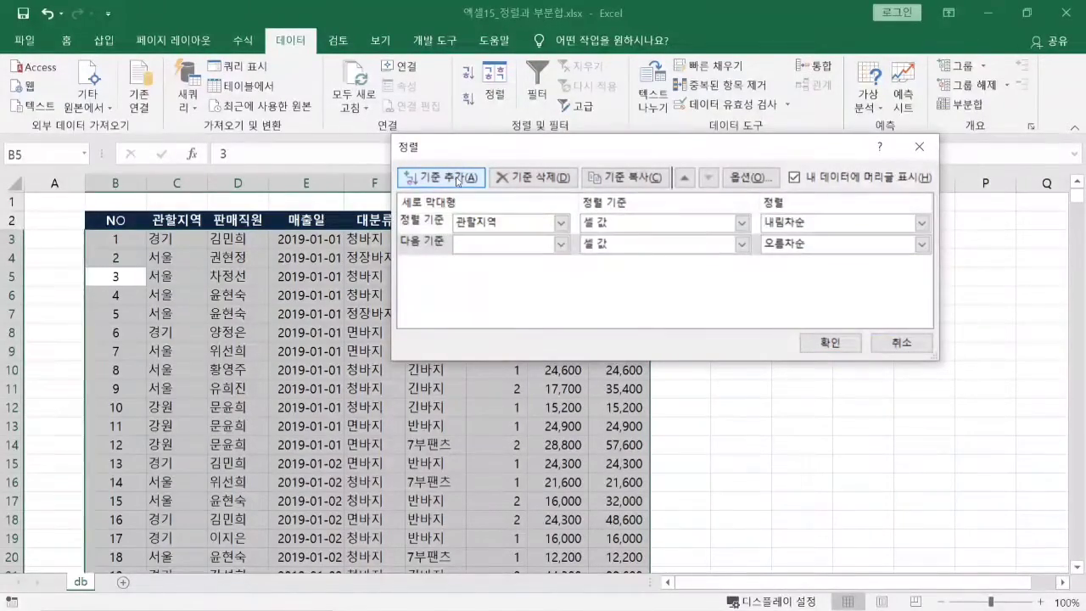
{"action": "left_click", "coordinate": [560, 245]}
{"action": "left_click", "coordinate": [468, 293]}
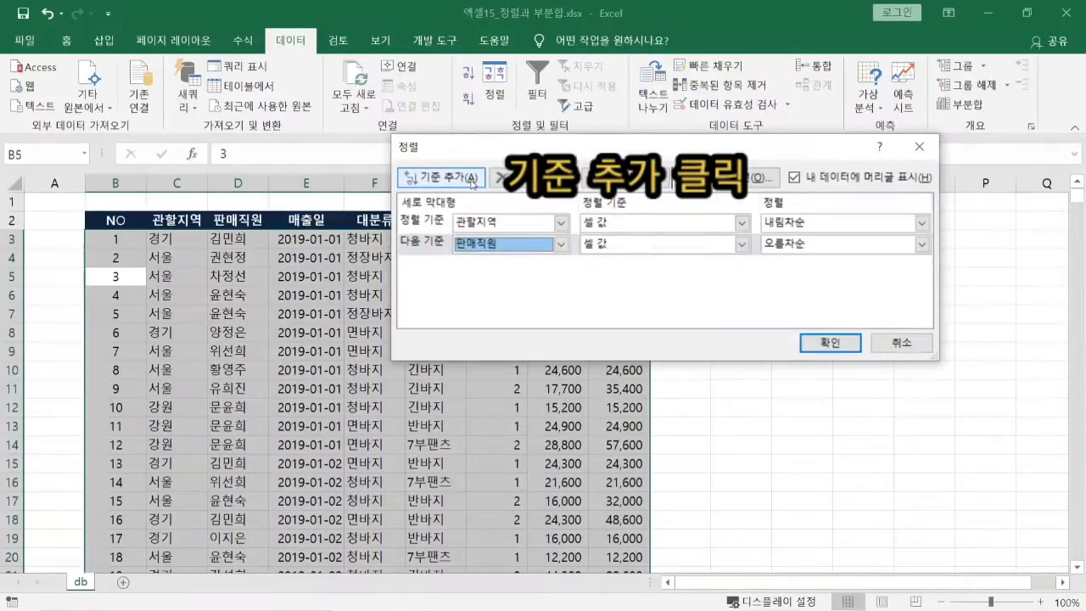
{"action": "left_click", "coordinate": [473, 182]}
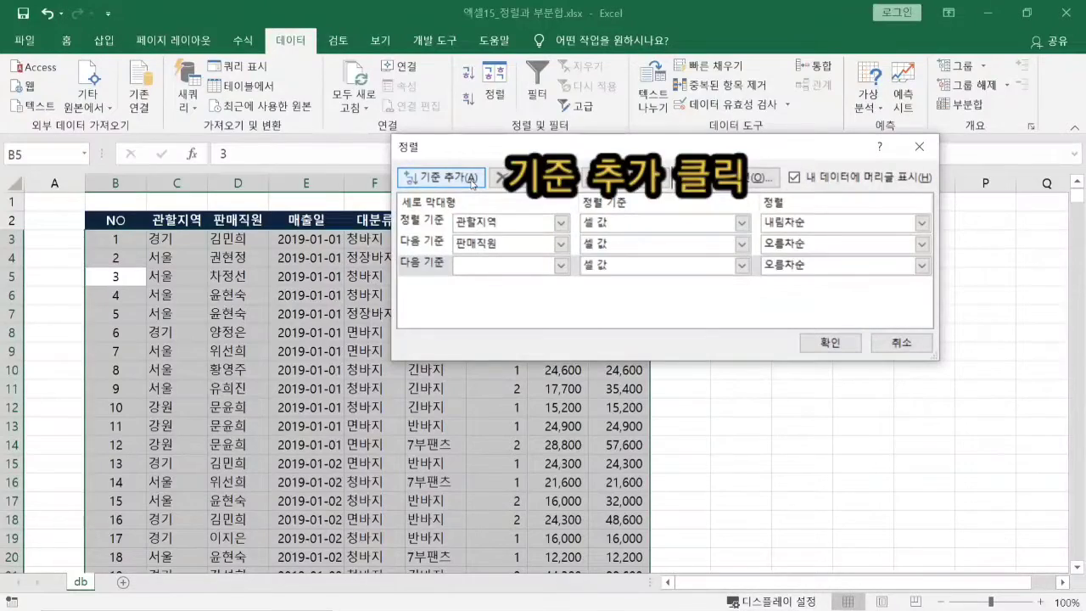
{"action": "left_click", "coordinate": [561, 265]}
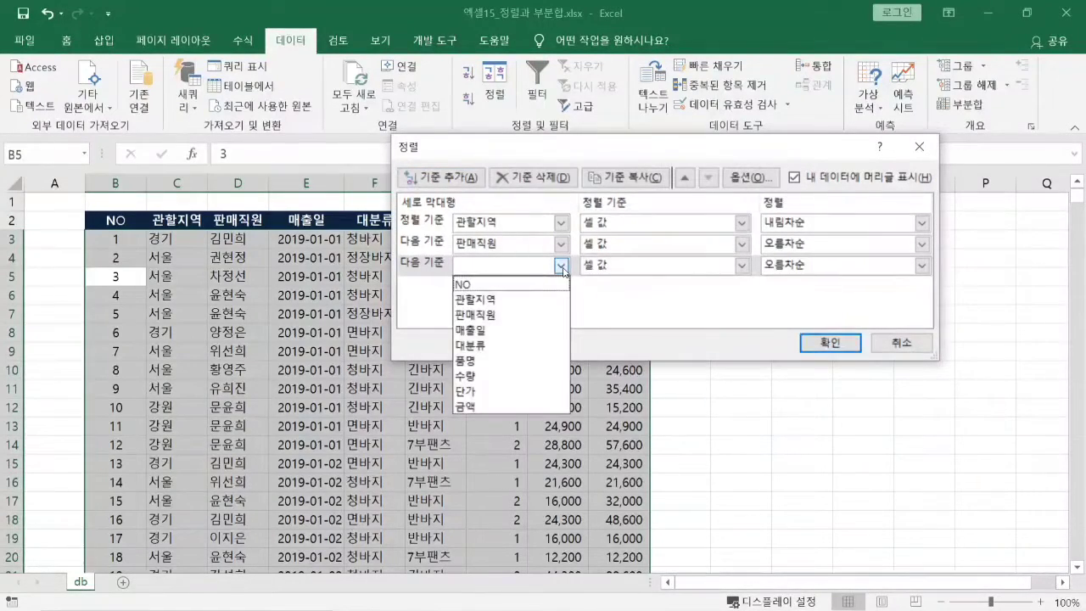
{"action": "left_click", "coordinate": [484, 407]}
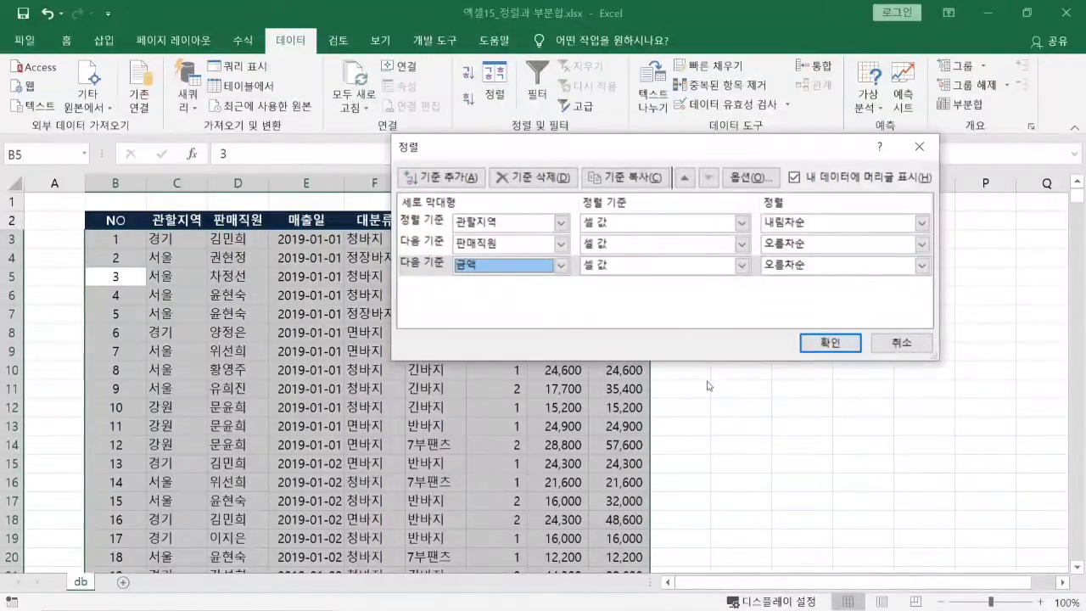
{"action": "left_click_drag", "start_coordinate": [713, 340], "coordinate": [716, 440]}
{"action": "key", "text": "Escape"}
{"action": "left_click", "coordinate": [822, 342]}
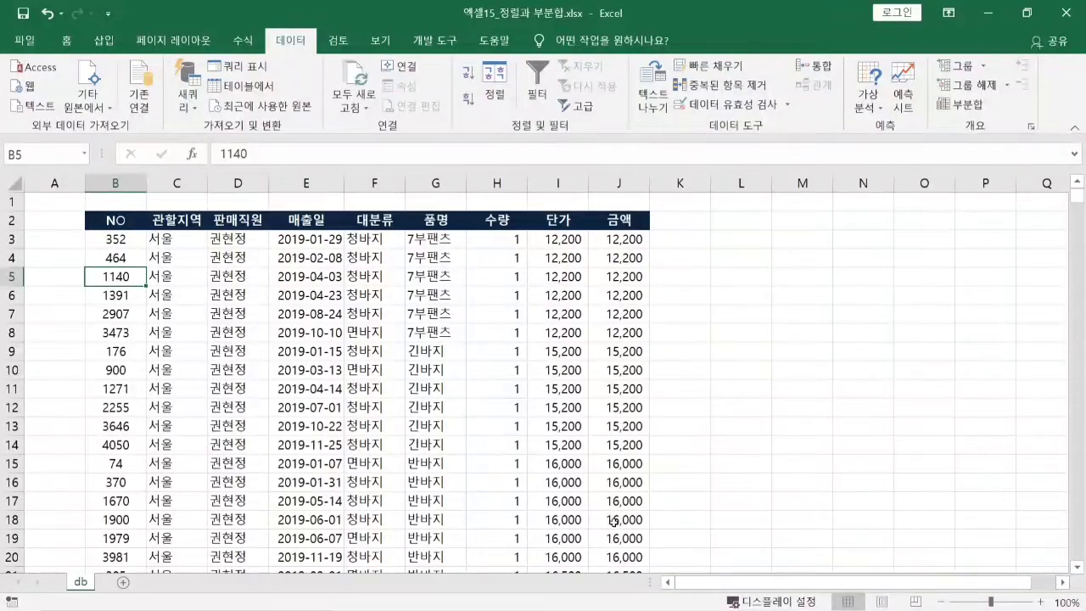
Step: Restore the table's original row order by sorting it on the NO column in ascending order
{"action": "left_click", "coordinate": [125, 307]}
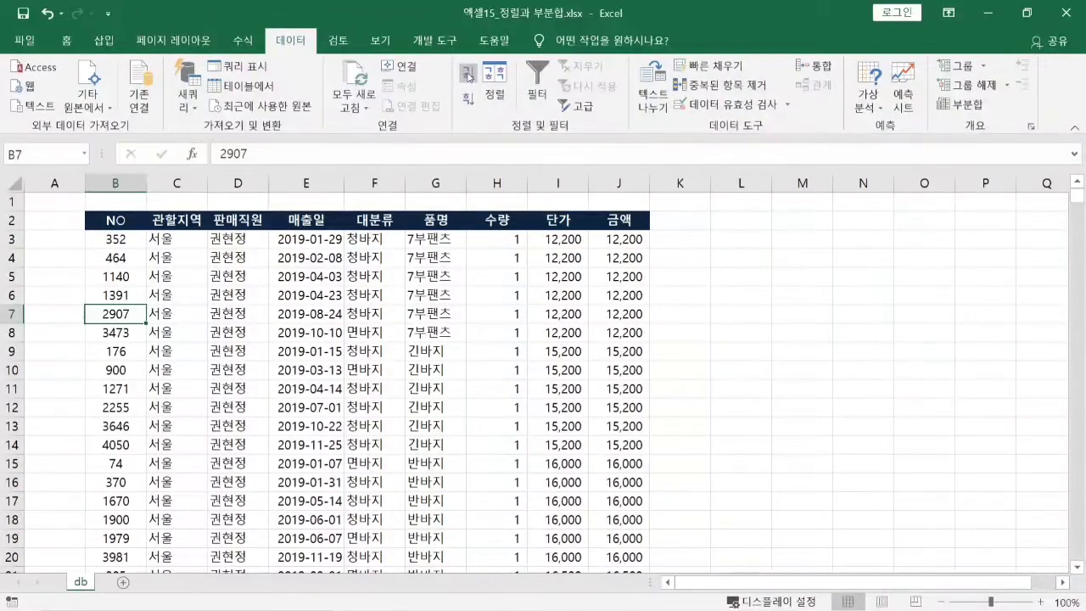
{"action": "left_click", "coordinate": [468, 77]}
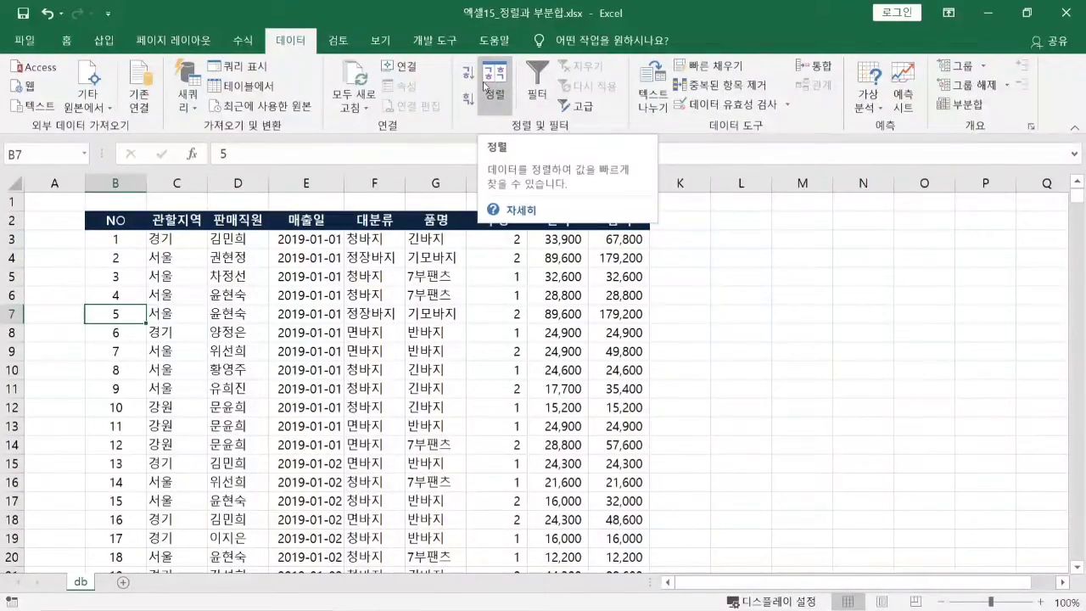
{"action": "left_click", "coordinate": [450, 350]}
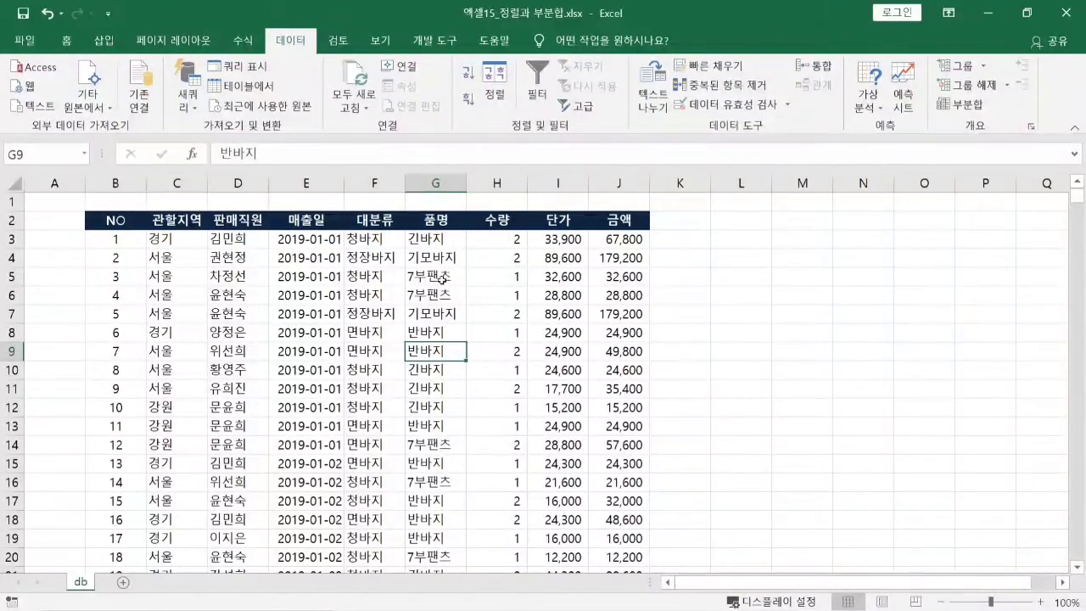
Step: Copy the whole 품명 column of the sales table, from its header in G2 down to the last row
{"action": "left_click", "coordinate": [442, 224]}
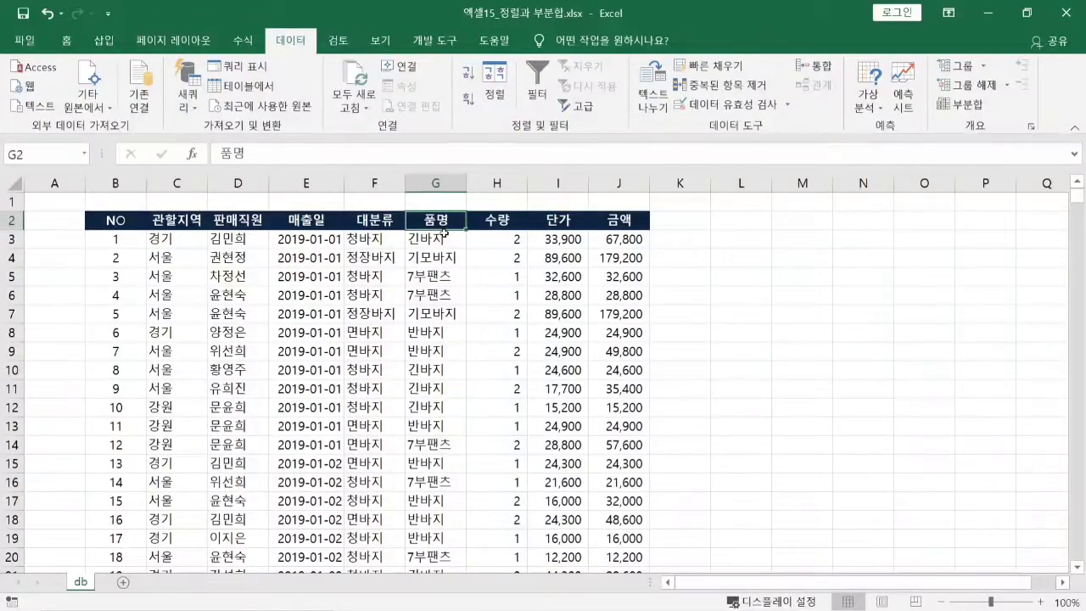
{"action": "left_click", "coordinate": [618, 331]}
{"action": "left_click", "coordinate": [443, 220]}
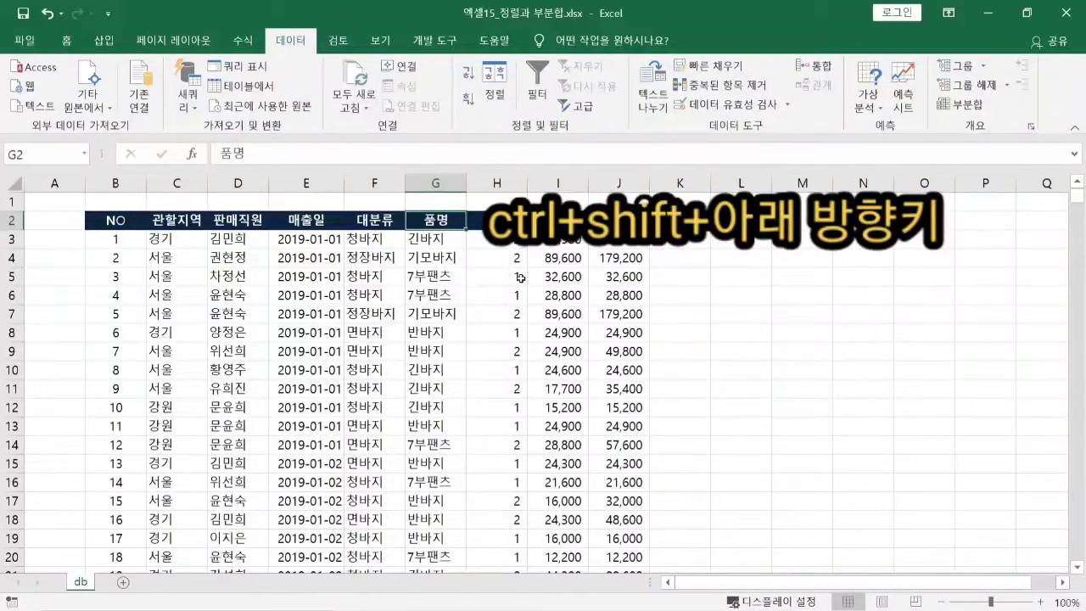
{"action": "key", "text": "ctrl+shift+Down"}
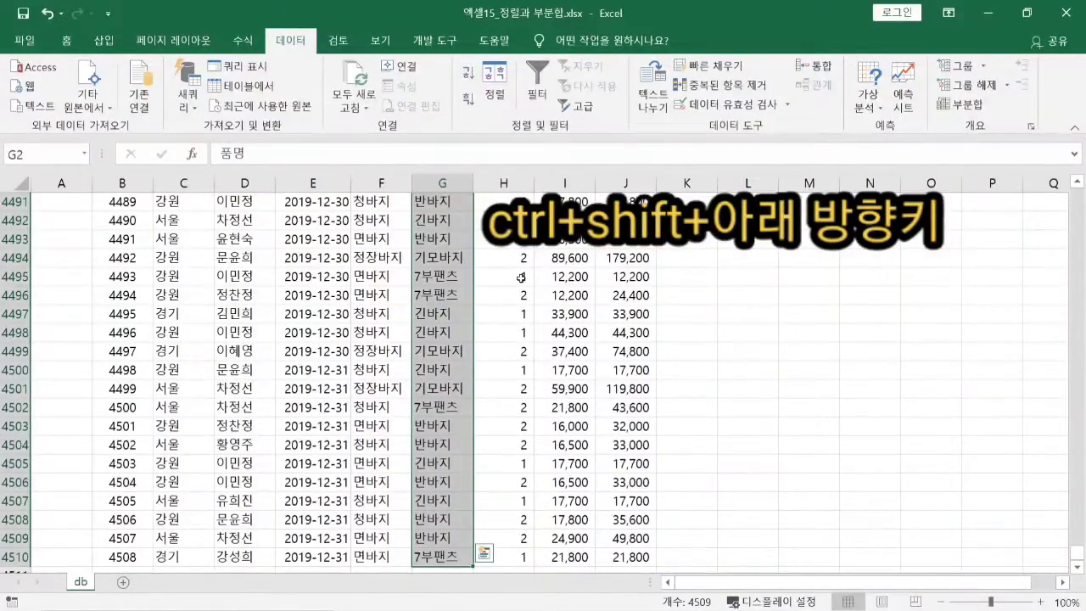
{"action": "right_click", "coordinate": [463, 310]}
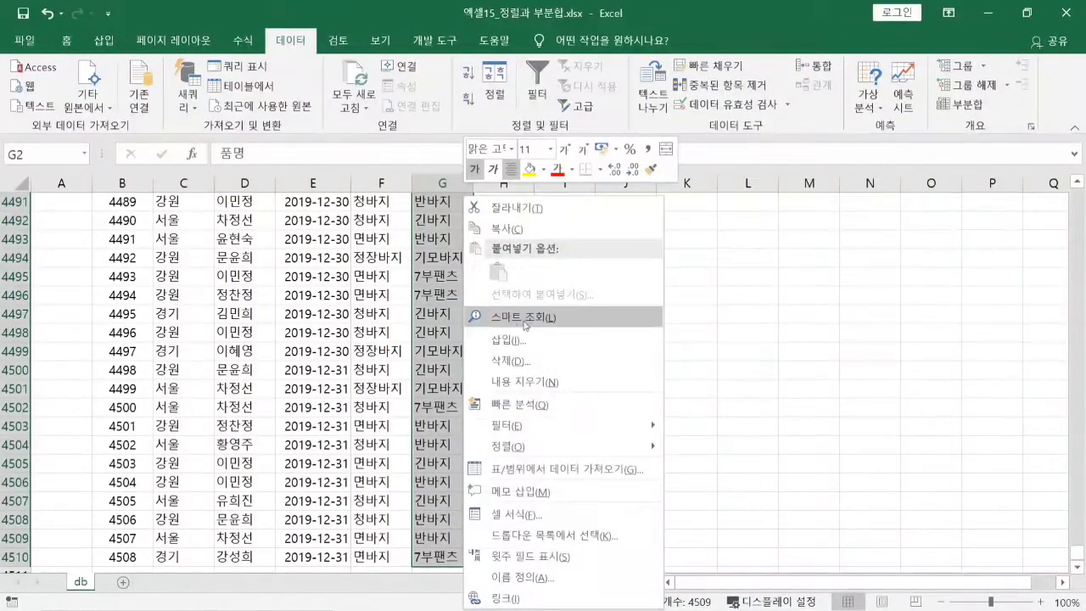
{"action": "left_click", "coordinate": [510, 231]}
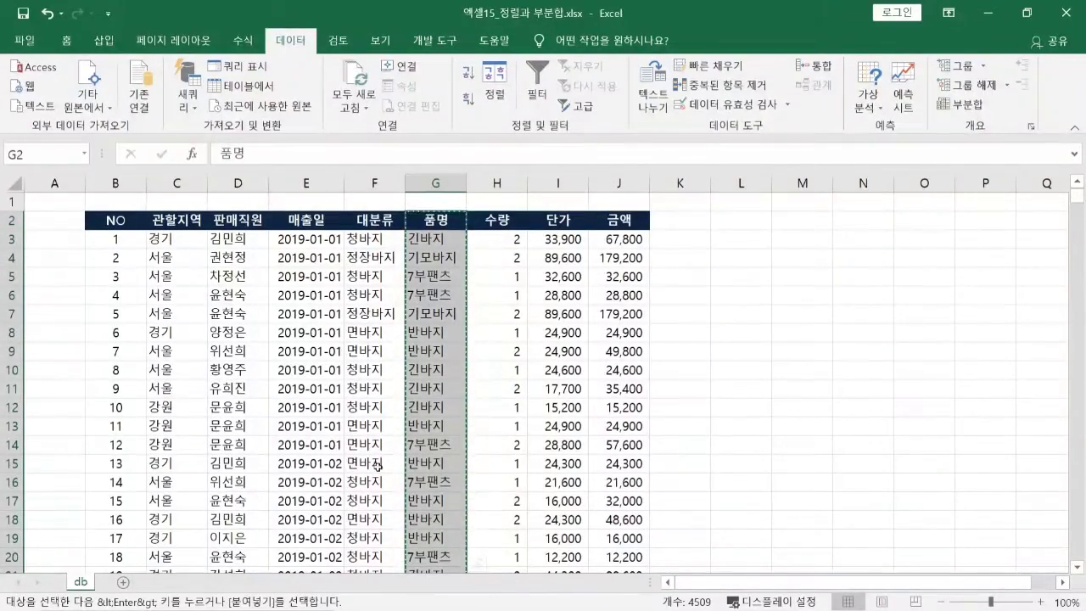
Step: Add a new worksheet and paste the copied 품명 column starting at cell B2
{"action": "left_click", "coordinate": [123, 582]}
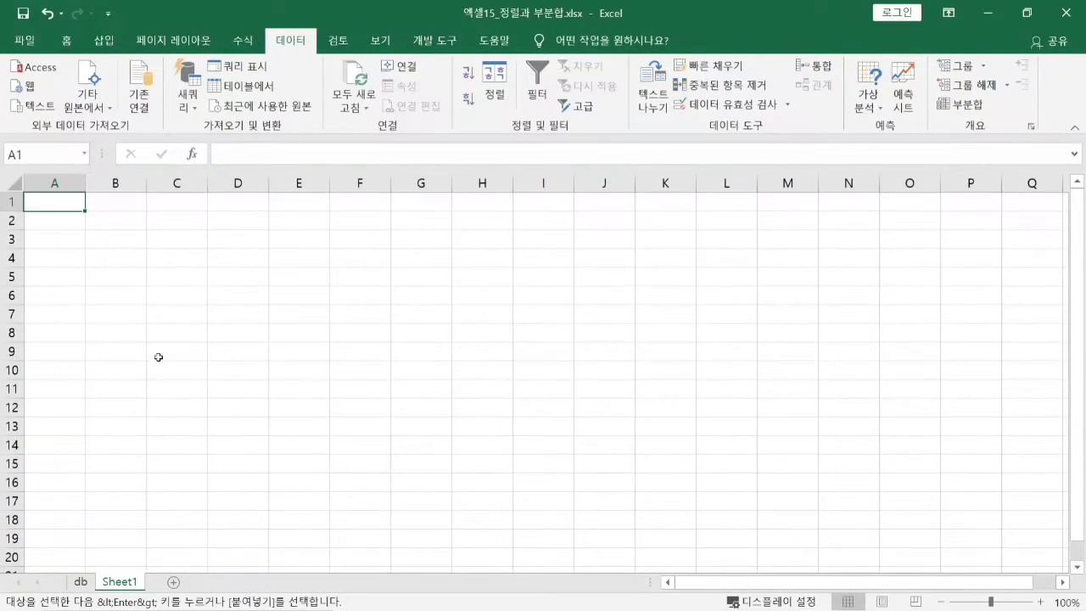
{"action": "left_click", "coordinate": [128, 222]}
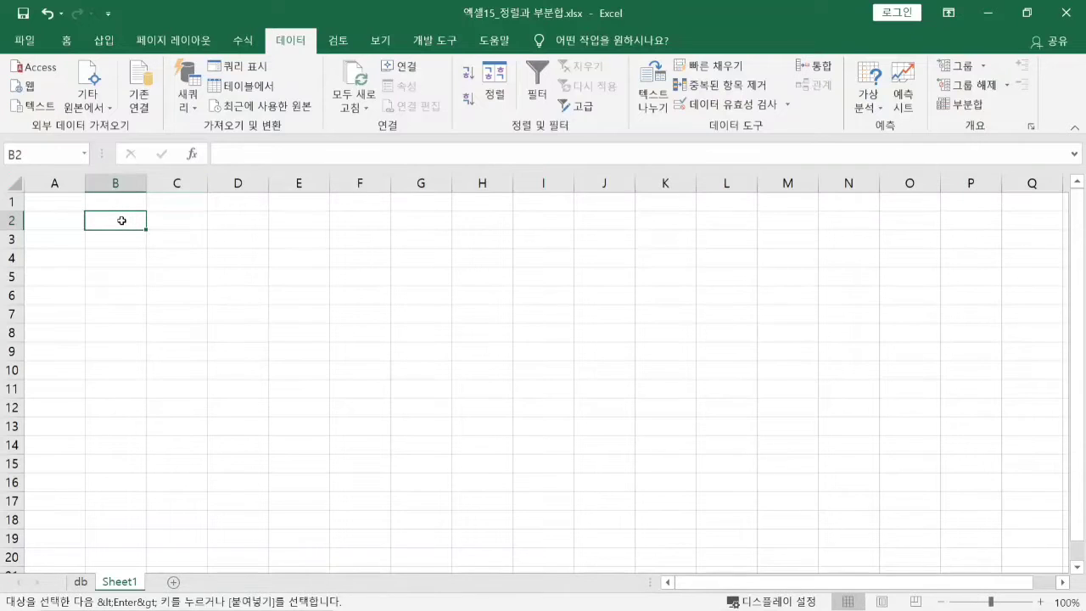
{"action": "right_click", "coordinate": [122, 222]}
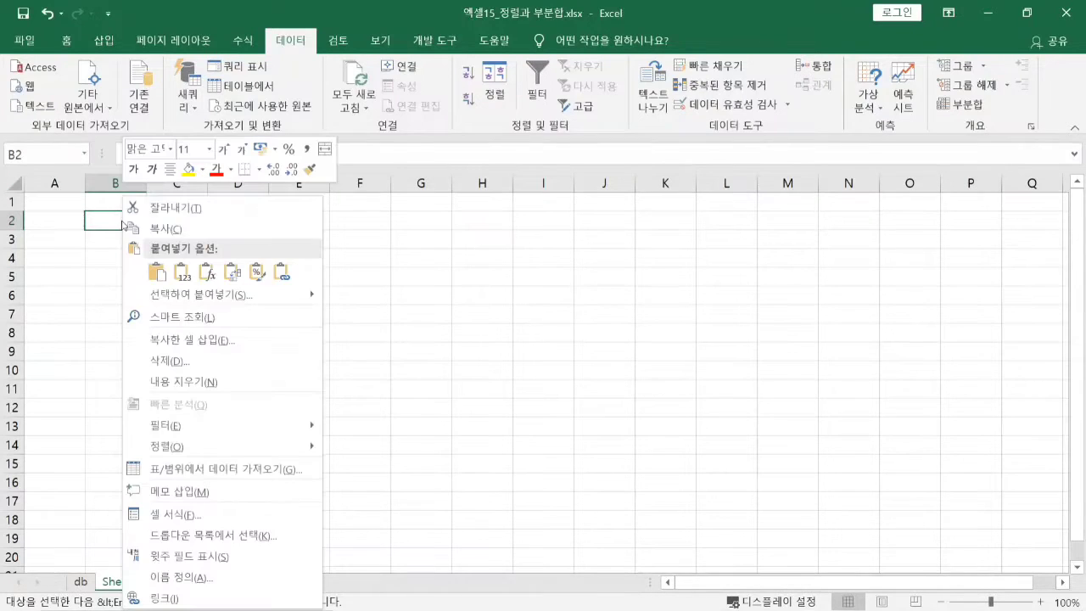
{"action": "left_click", "coordinate": [156, 272]}
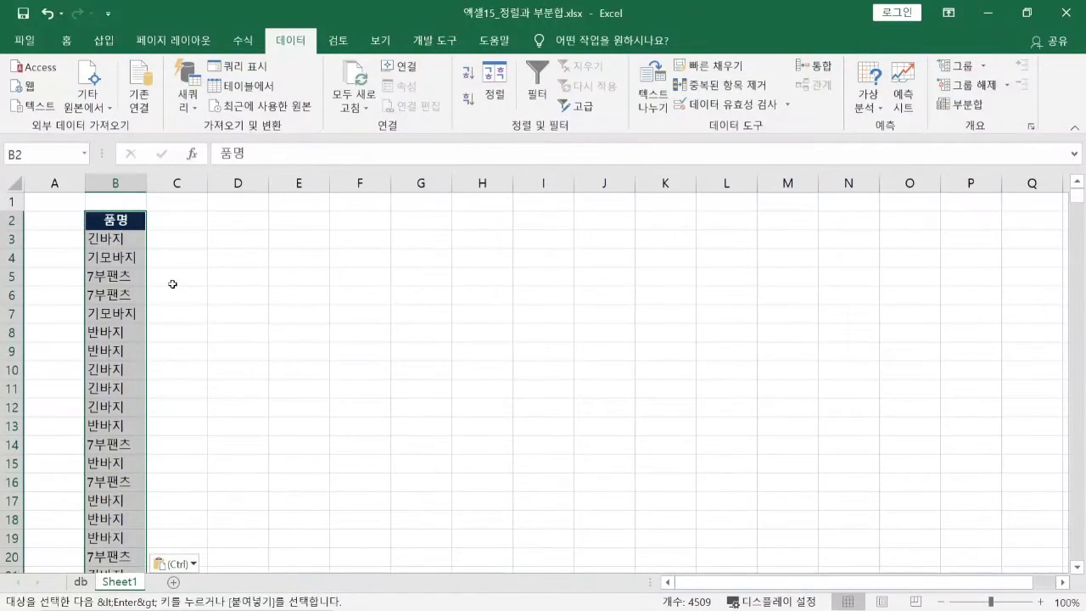
Step: Undo the paste and paste the copied column again at B2 with the standard paste option
{"action": "key", "text": "ctrl+z"}
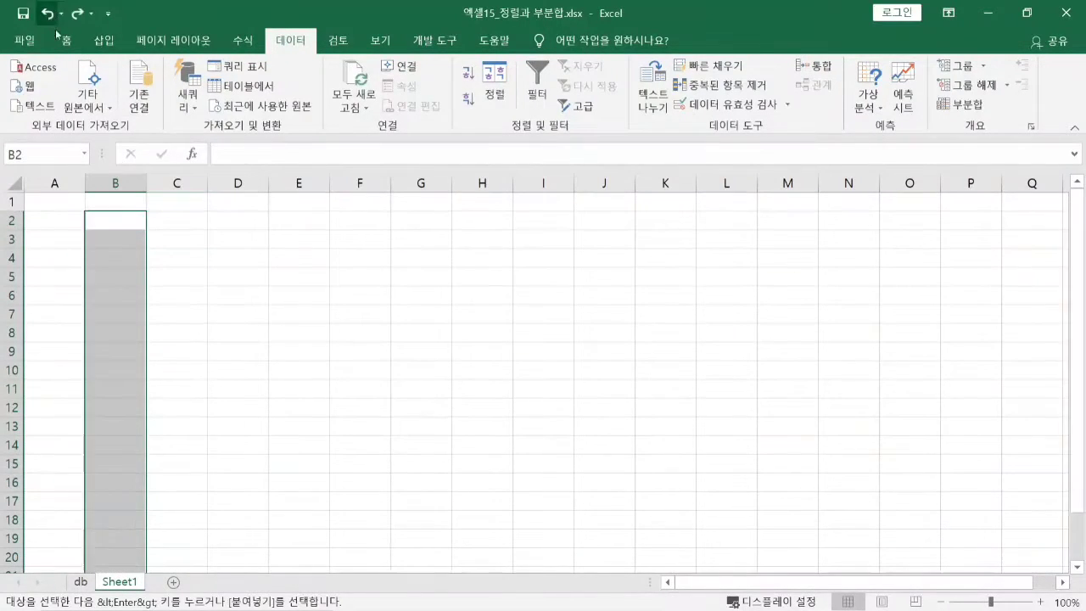
{"action": "left_click", "coordinate": [135, 221]}
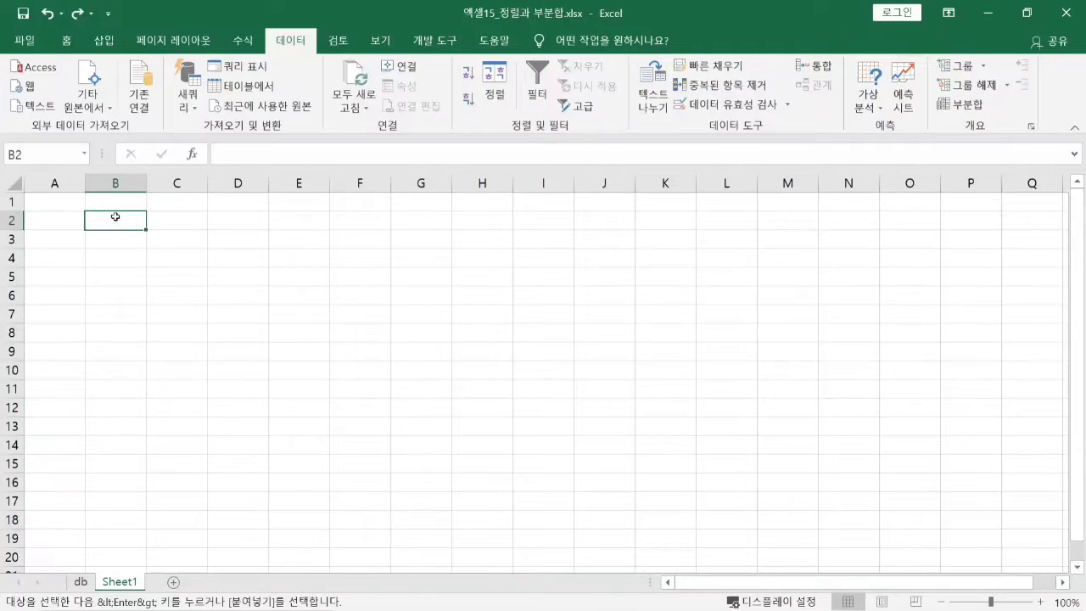
{"action": "right_click", "coordinate": [122, 221]}
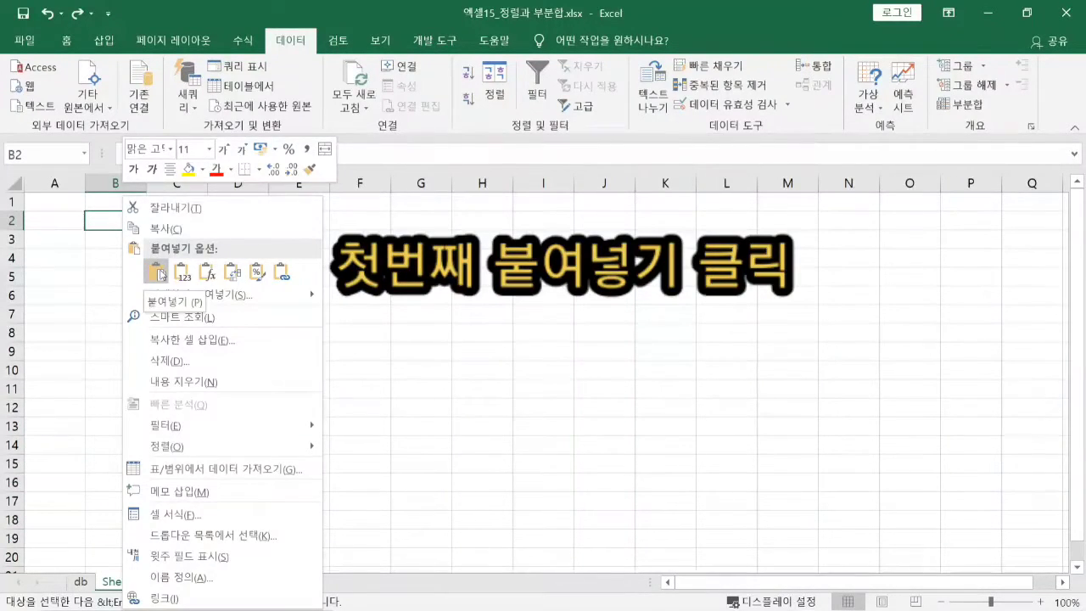
{"action": "left_click", "coordinate": [157, 273]}
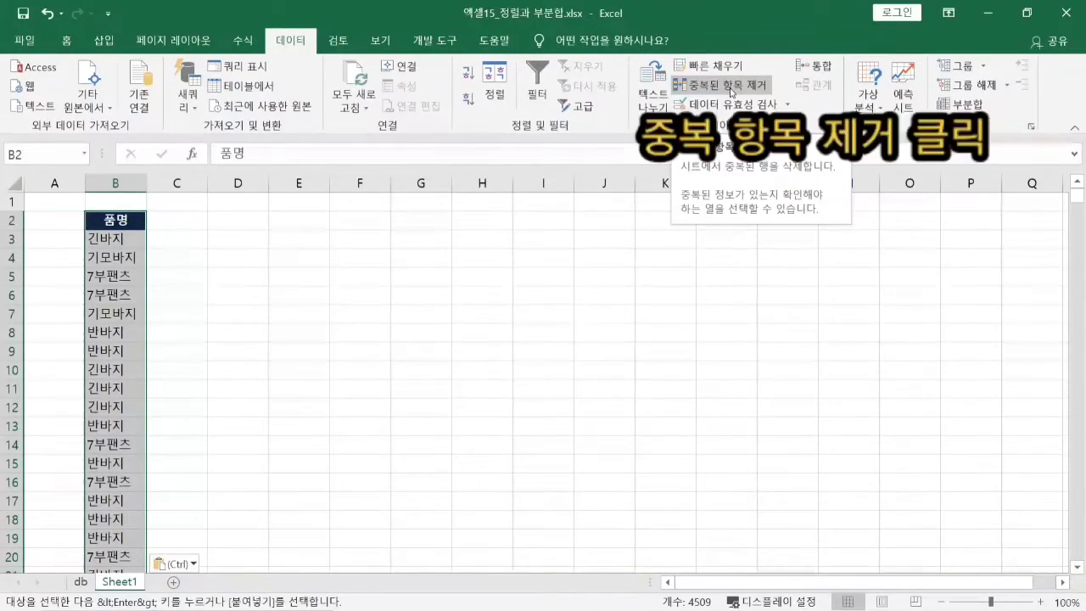
Step: Remove the duplicate values from the pasted 품명 column, treating the first row as a header
{"action": "left_click", "coordinate": [731, 89]}
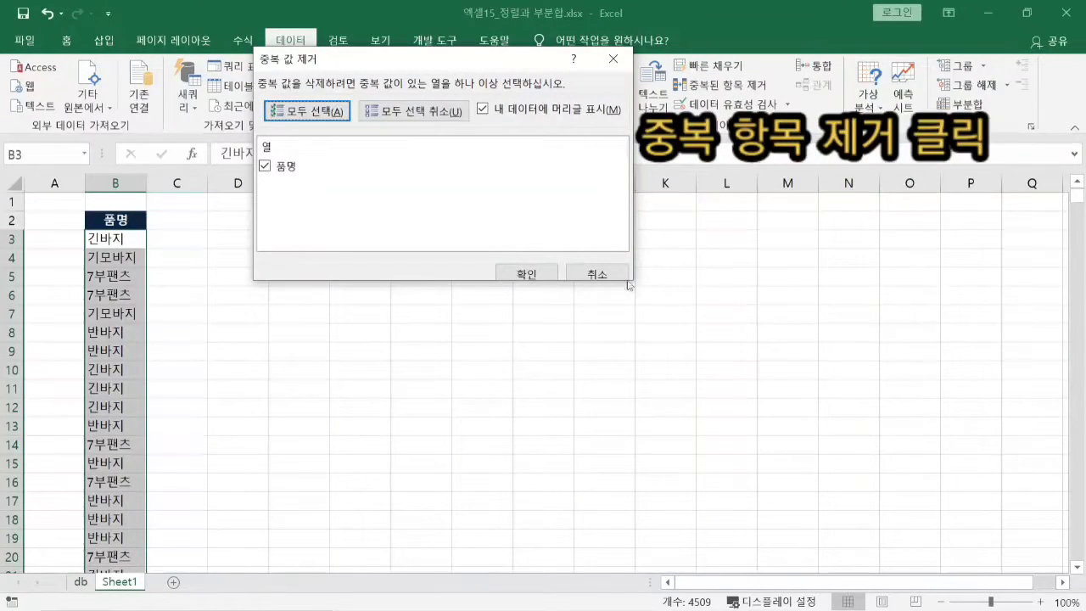
{"action": "left_click", "coordinate": [536, 269]}
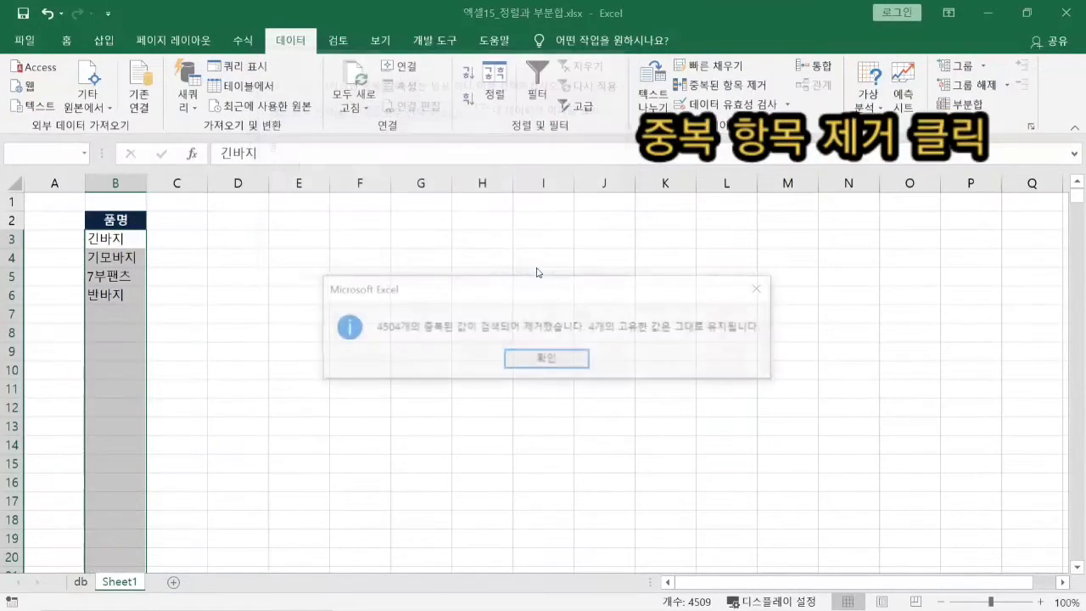
{"action": "left_click", "coordinate": [556, 363]}
{"action": "left_click", "coordinate": [309, 328]}
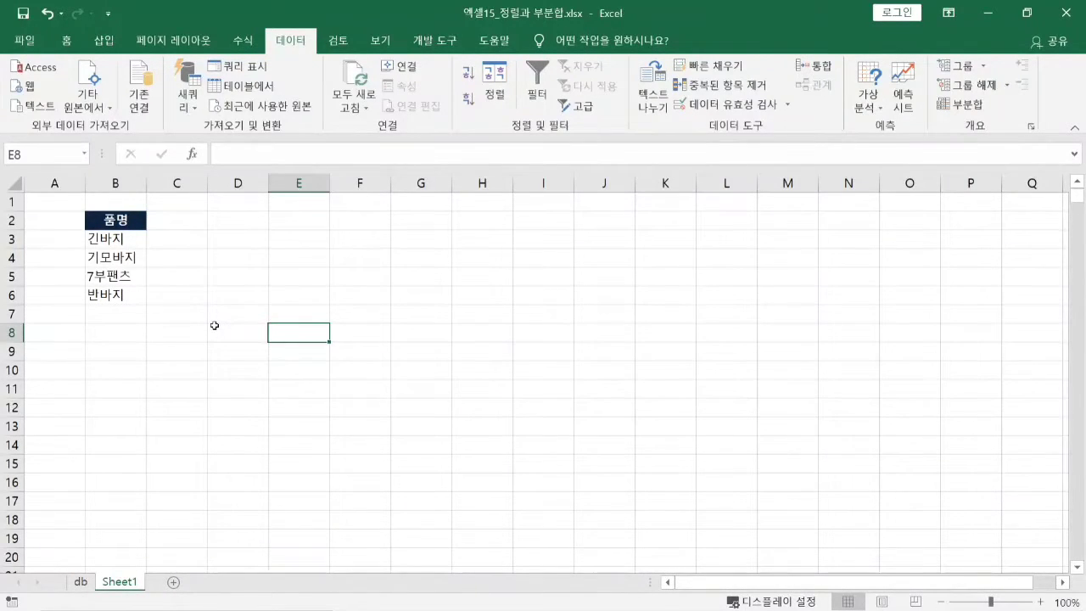
Step: Sort the unique 품명 list in ascending order and re-sort it in descending order
{"action": "left_click", "coordinate": [112, 257]}
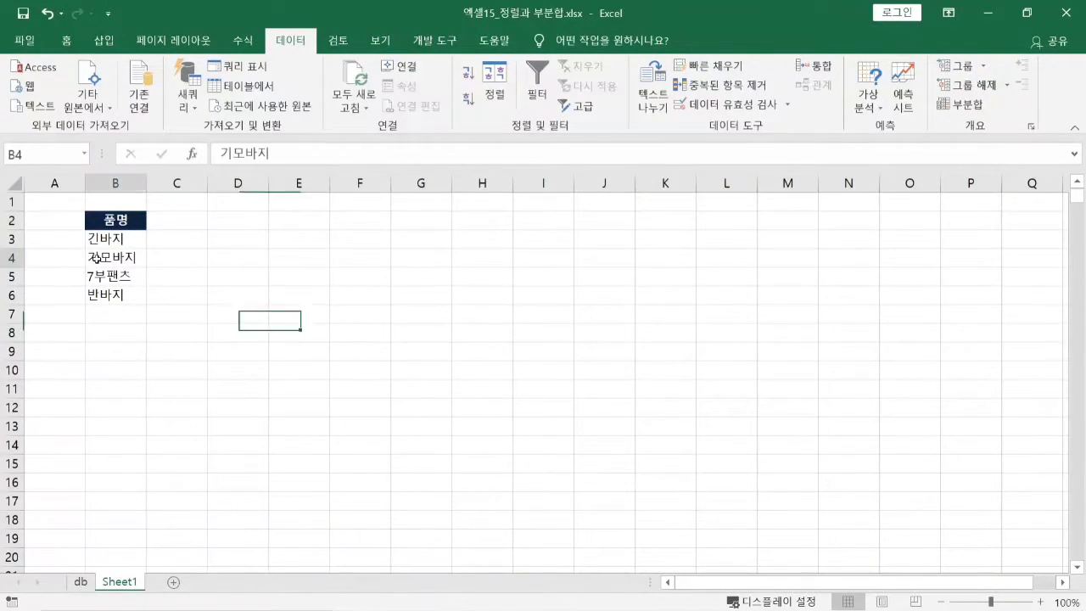
{"action": "left_click", "coordinate": [470, 78]}
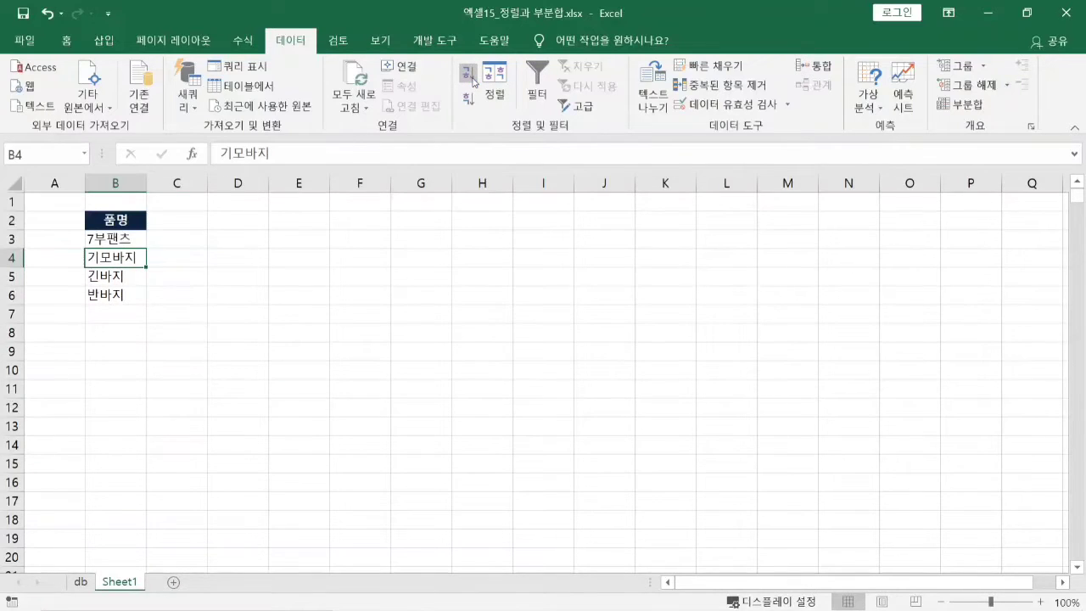
{"action": "left_click", "coordinate": [469, 100]}
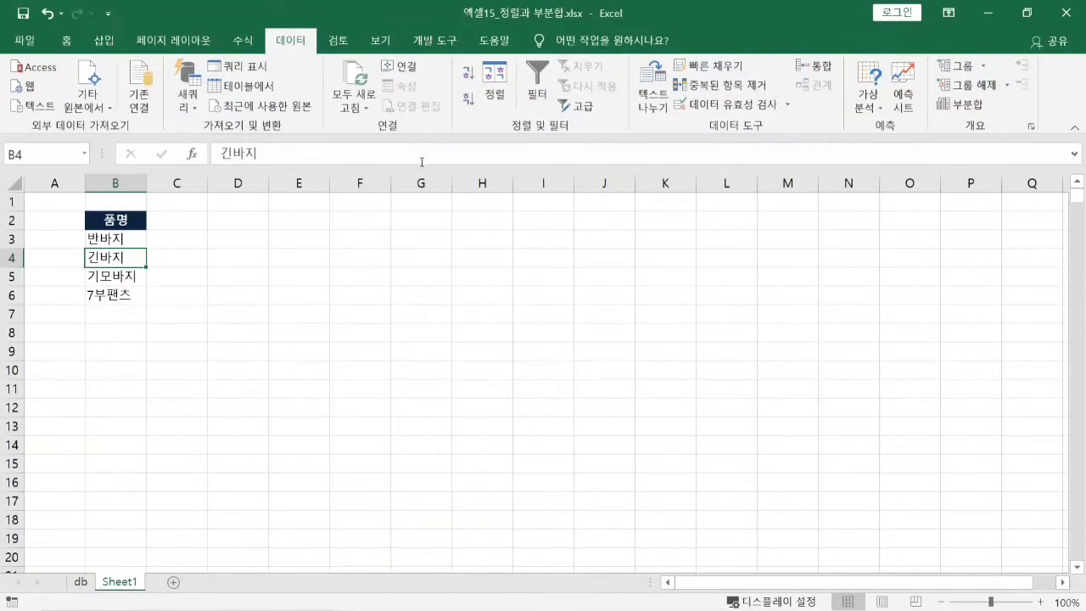
Step: Enter the desired item order in D3:D6 as 반바지, 7부팬츠, 긴바지 and 기모바지
{"action": "left_click", "coordinate": [243, 240]}
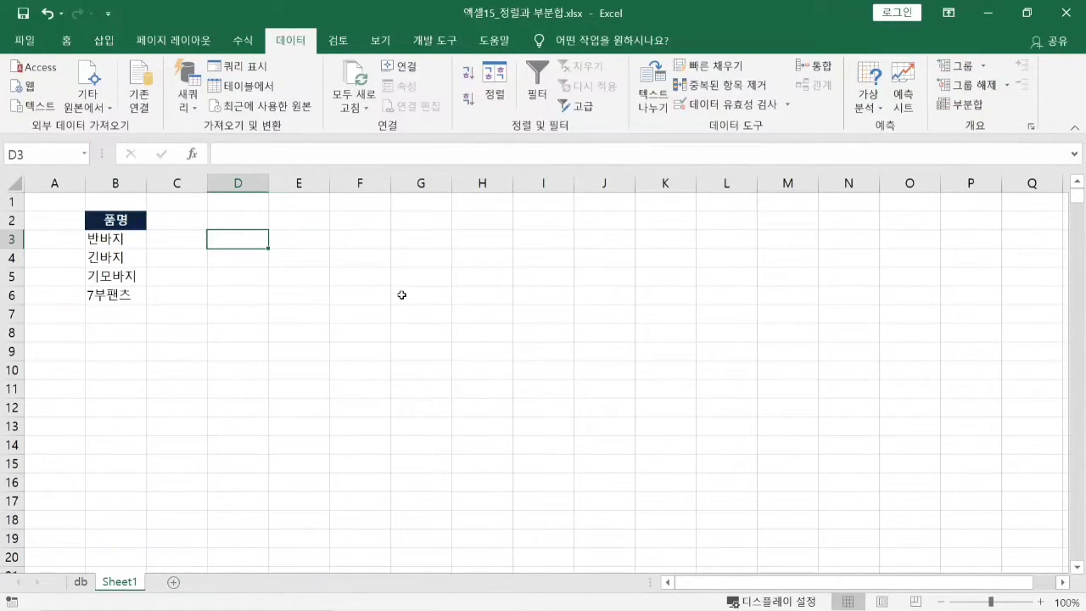
{"action": "type", "text": "qk"}
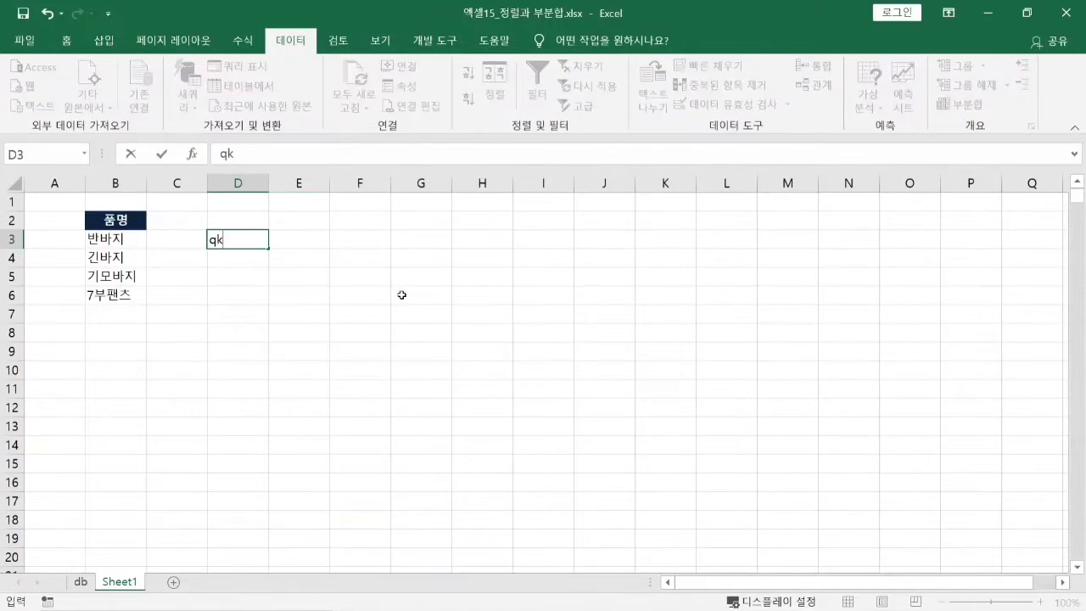
{"action": "key", "text": "BackSpace"}
{"action": "key", "text": "BackSpace"}
{"action": "type", "text": "반바지"}
{"action": "key", "text": "Return"}
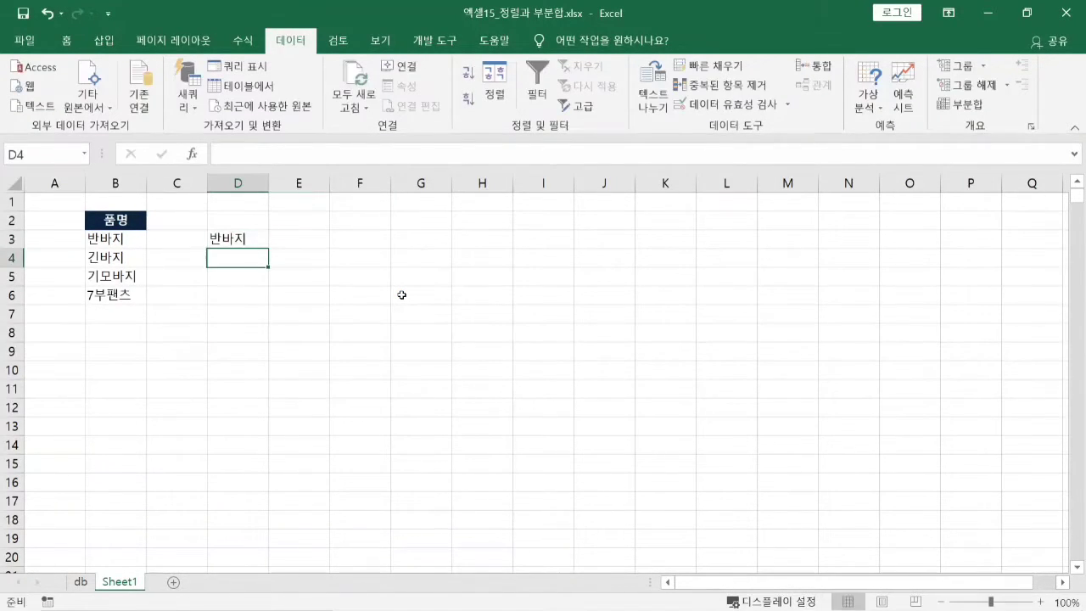
{"action": "type", "text": "7"}
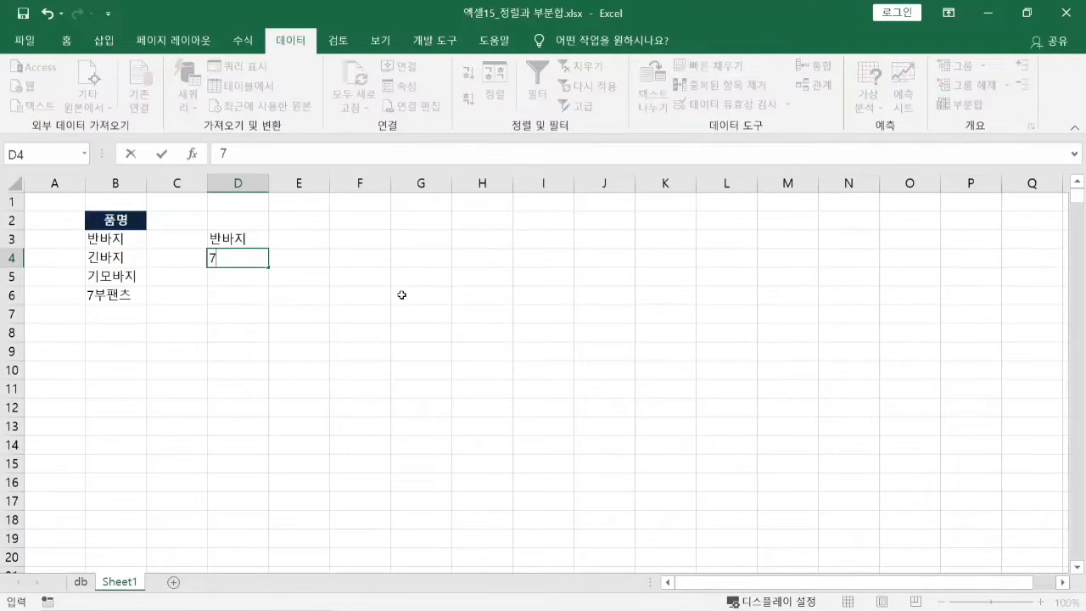
{"action": "type", "text": "부팬츠"}
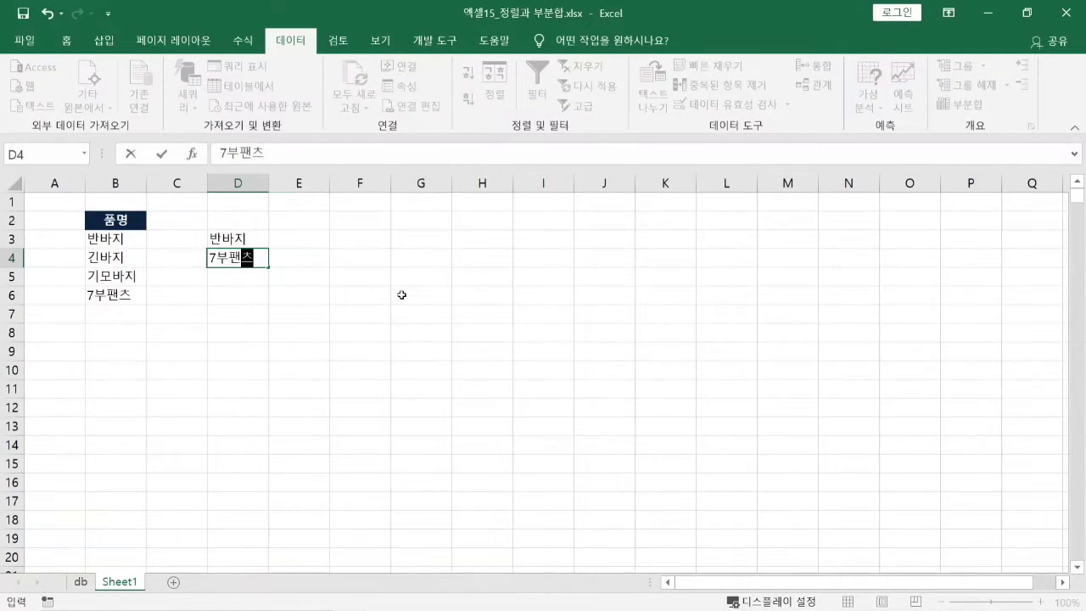
{"action": "key", "text": "Return"}
{"action": "type", "text": "긴바지"}
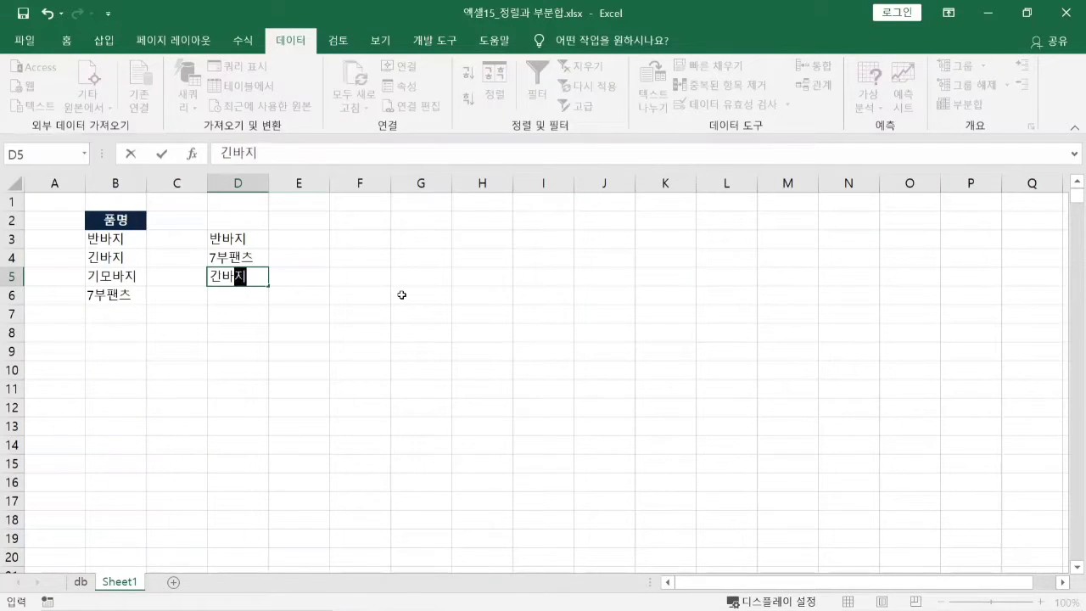
{"action": "key", "text": "Return"}
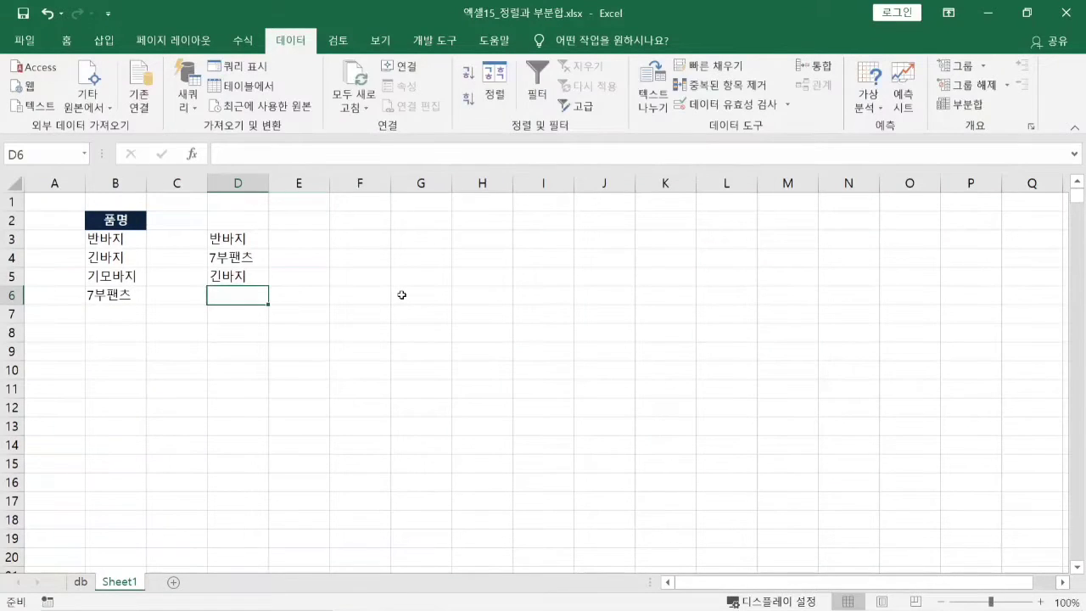
{"action": "type", "text": "기몹ㅏ지"}
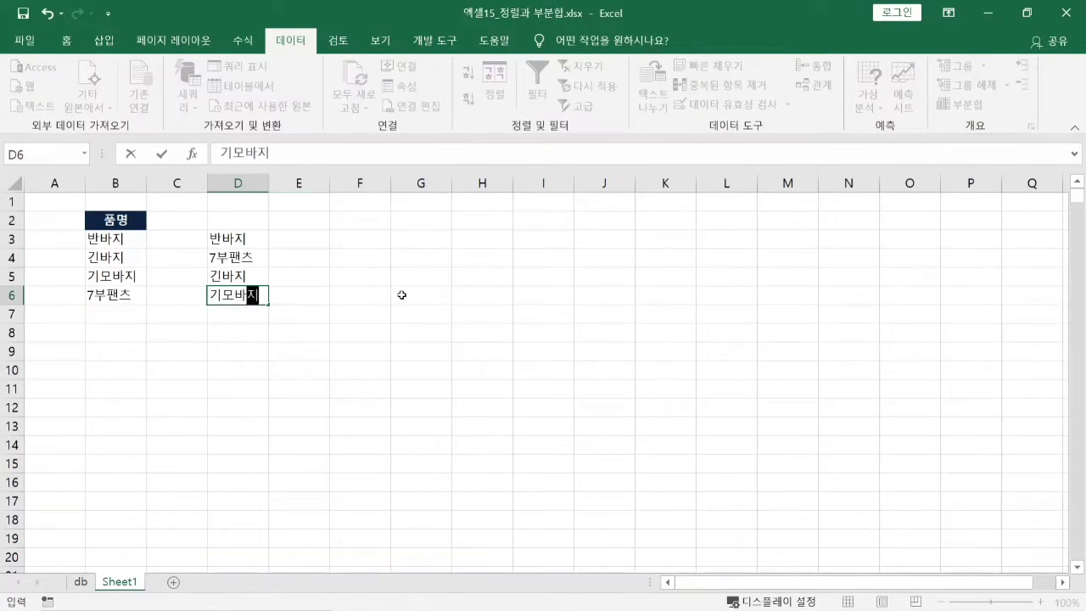
{"action": "key", "text": "Return"}
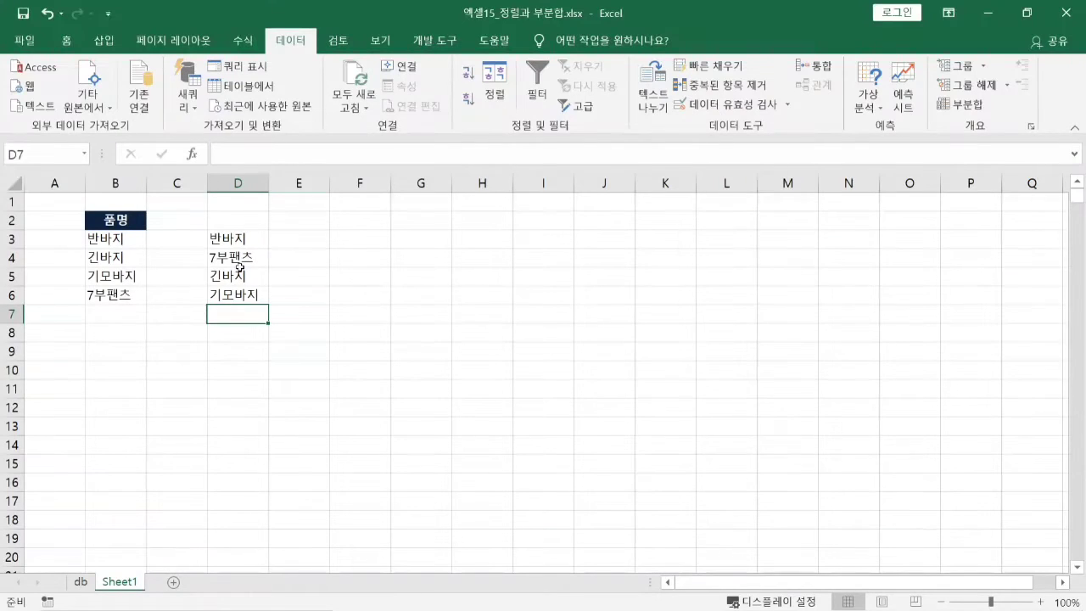
{"action": "left_click", "coordinate": [240, 261]}
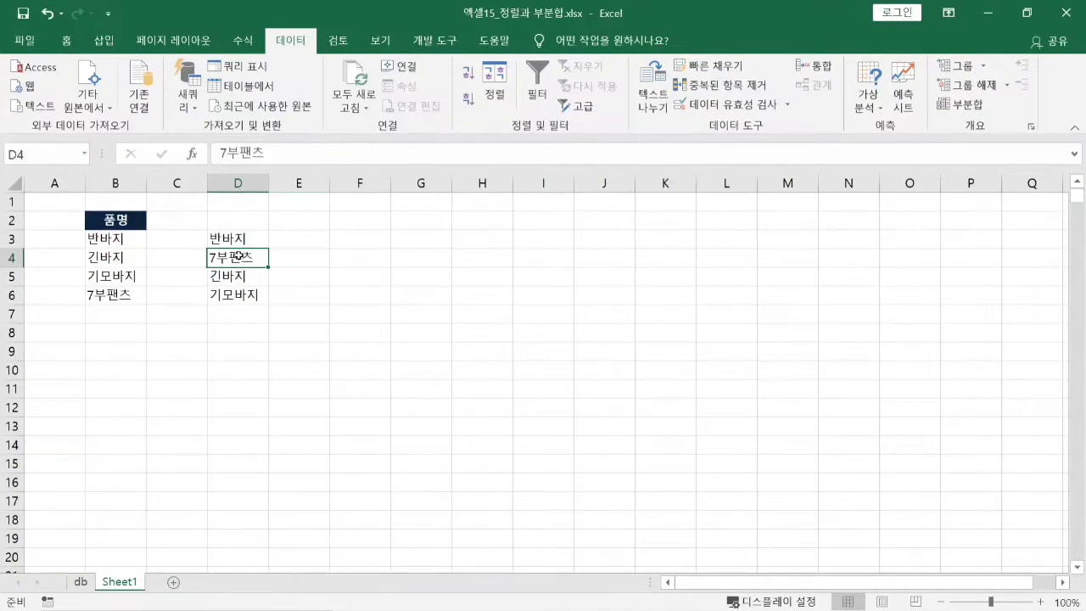
{"action": "left_click_drag", "start_coordinate": [230, 241], "coordinate": [229, 295]}
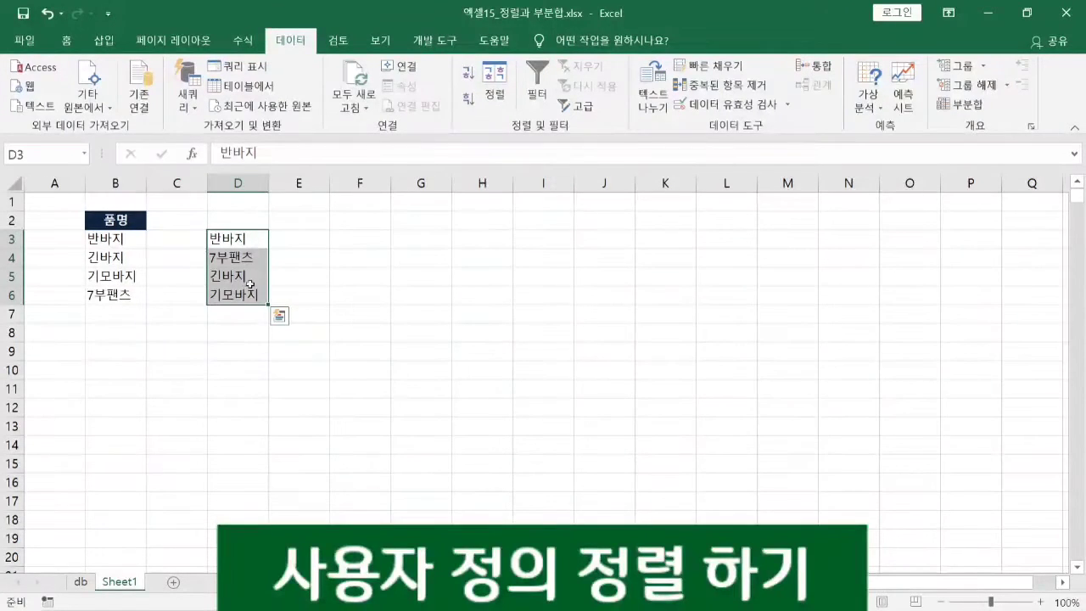
{"action": "left_click", "coordinate": [243, 350]}
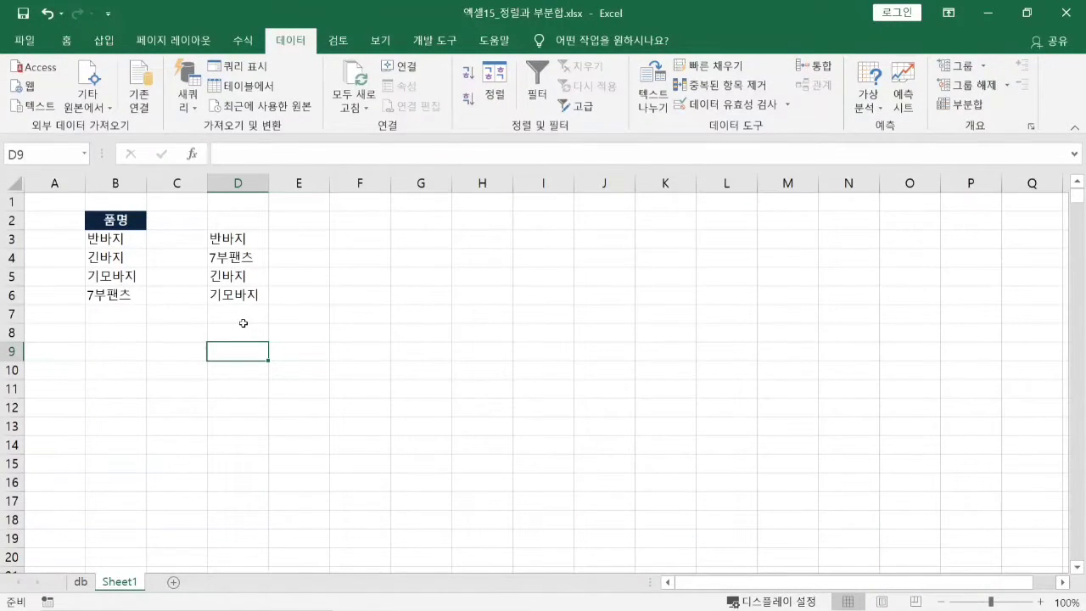
Step: Open the Sort dialog for the sales table on the db sheet and choose 품명 as the sort column
{"action": "left_click", "coordinate": [81, 582]}
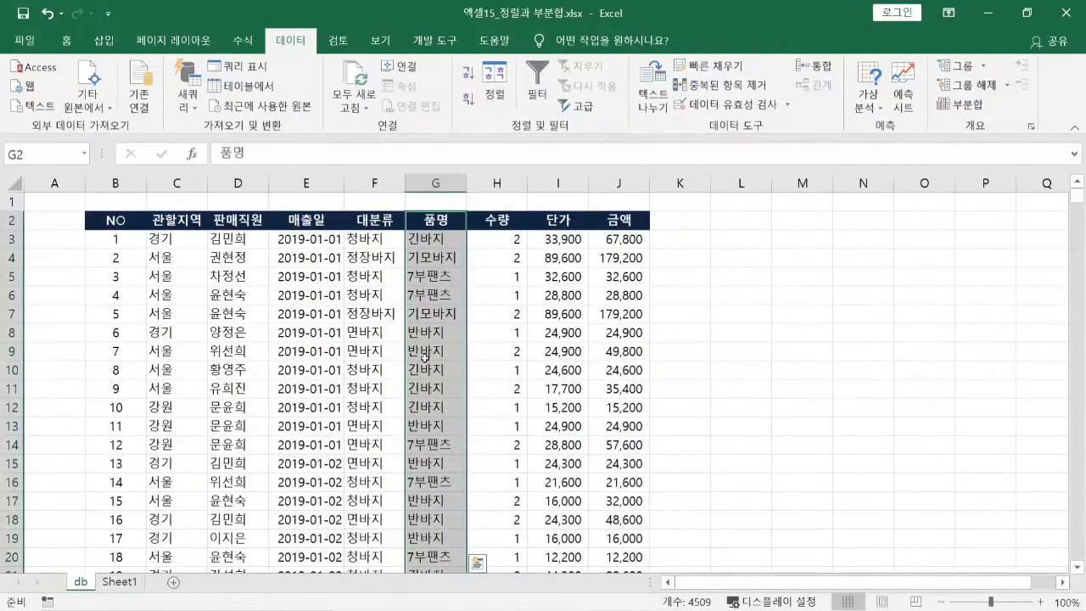
{"action": "left_click", "coordinate": [440, 331]}
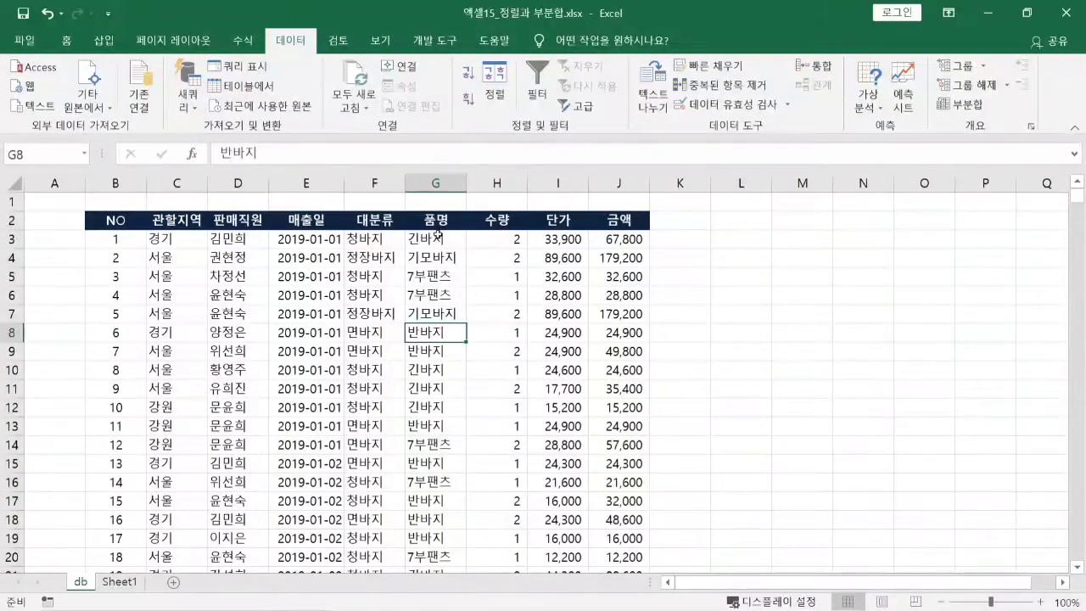
{"action": "left_click", "coordinate": [429, 276]}
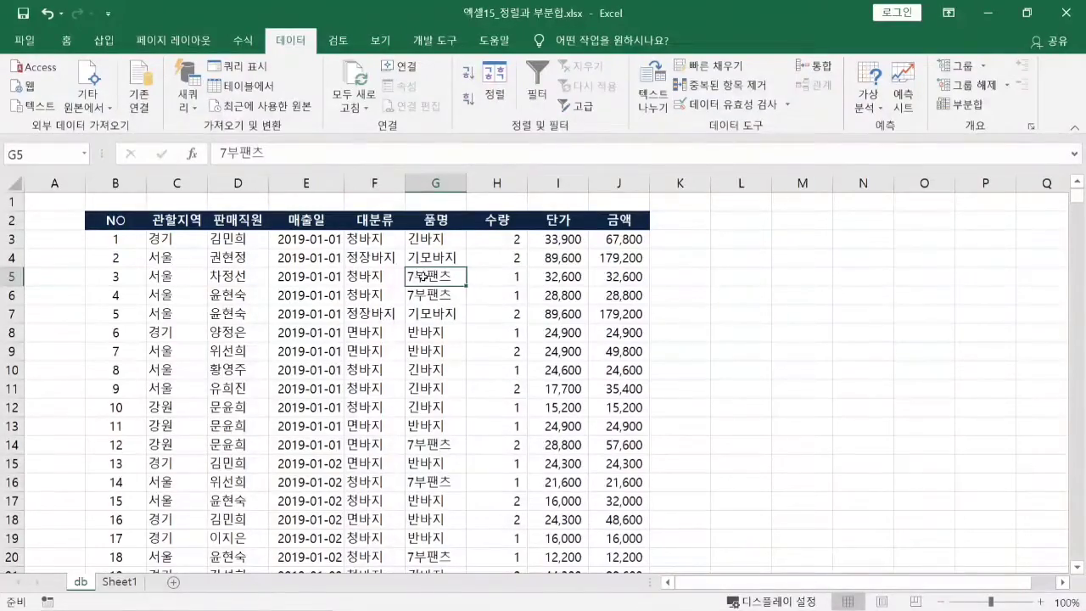
{"action": "left_click", "coordinate": [502, 90]}
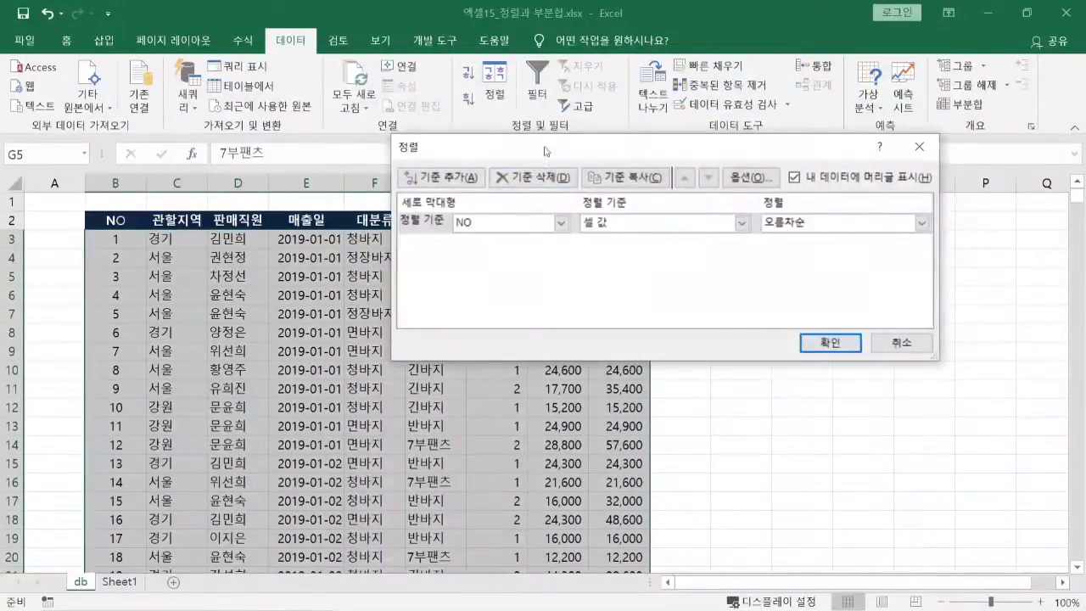
{"action": "left_click_drag", "start_coordinate": [546, 151], "coordinate": [658, 132]}
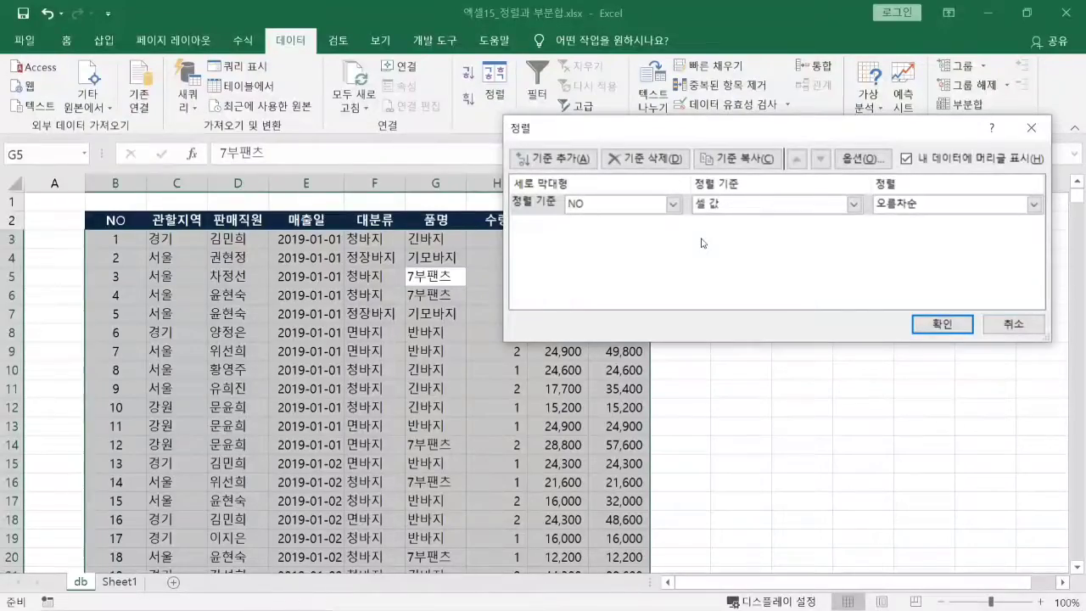
{"action": "left_click", "coordinate": [675, 204]}
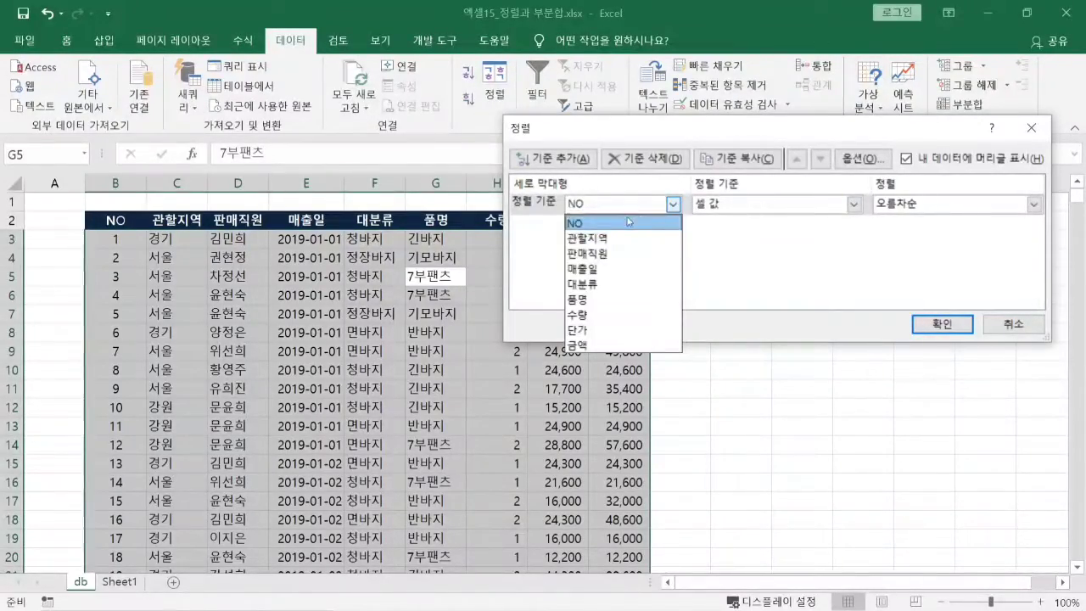
{"action": "left_click", "coordinate": [590, 298]}
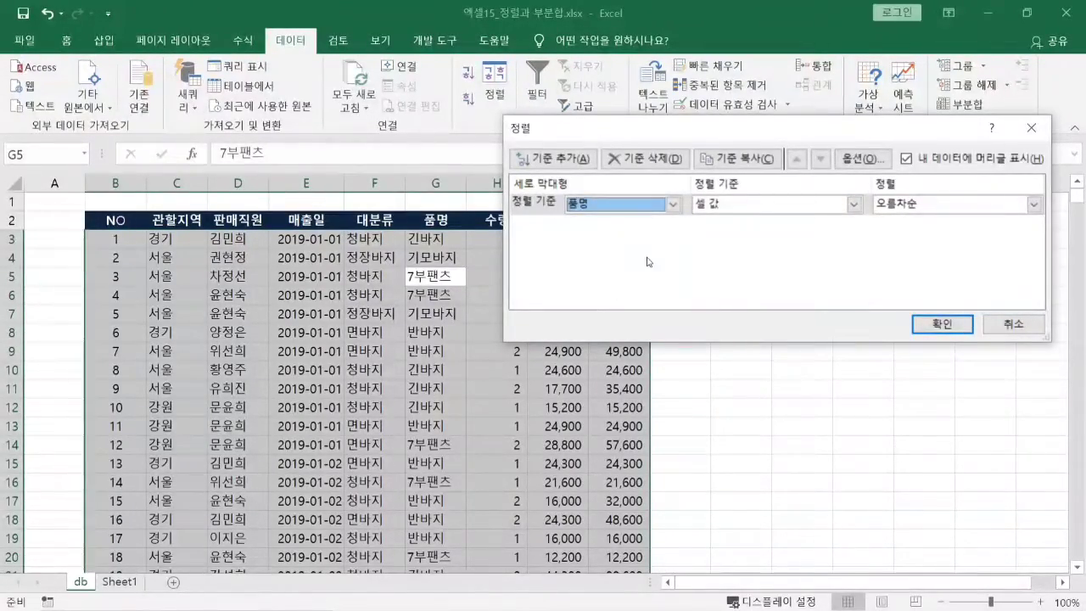
{"action": "left_click", "coordinate": [1034, 204]}
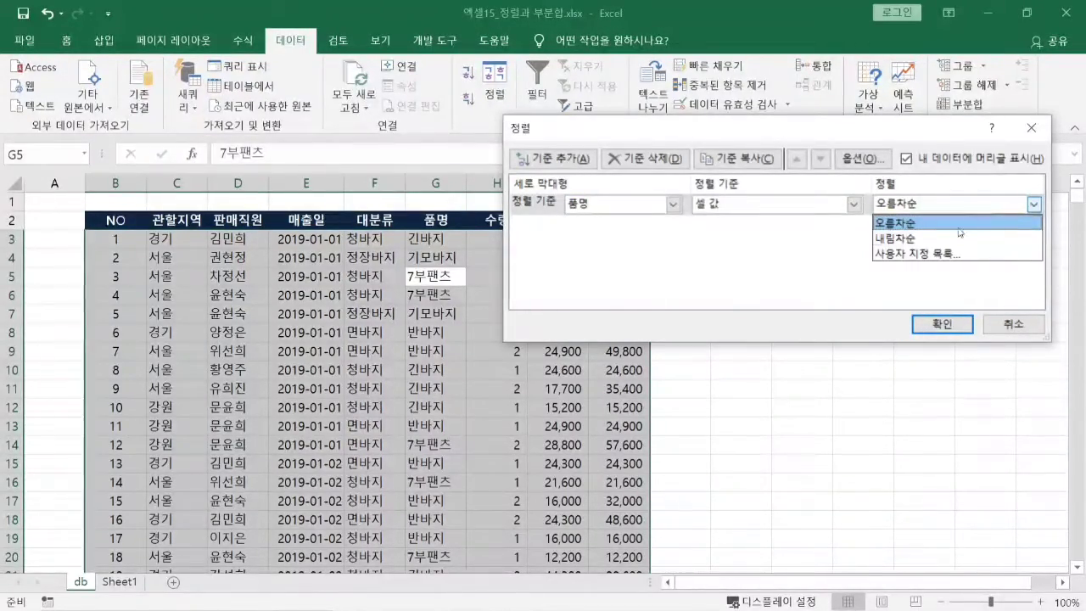
{"action": "left_click", "coordinate": [925, 254]}
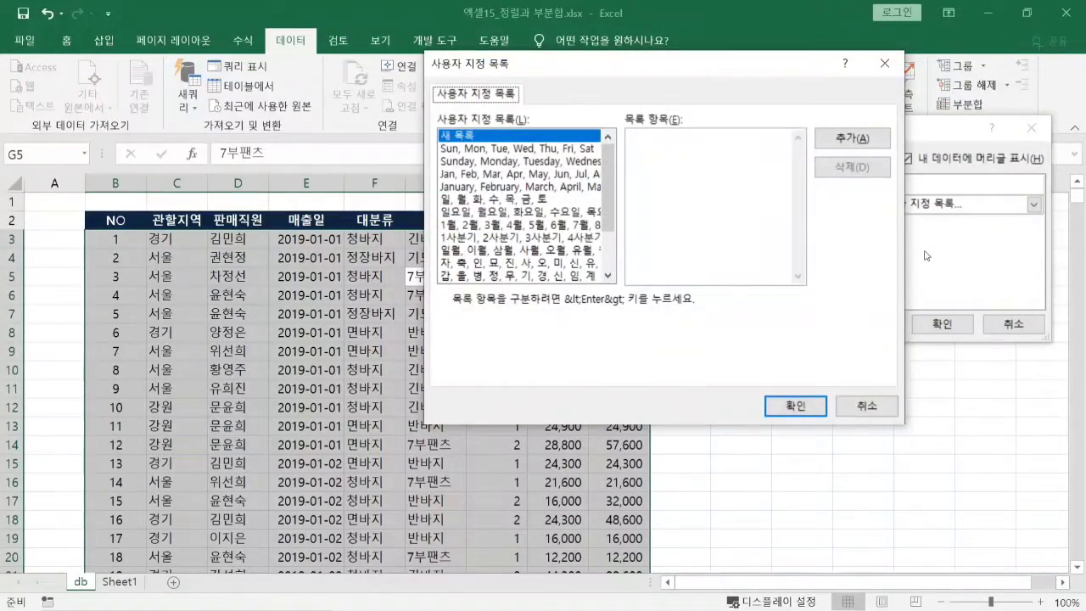
{"action": "left_click", "coordinate": [885, 63]}
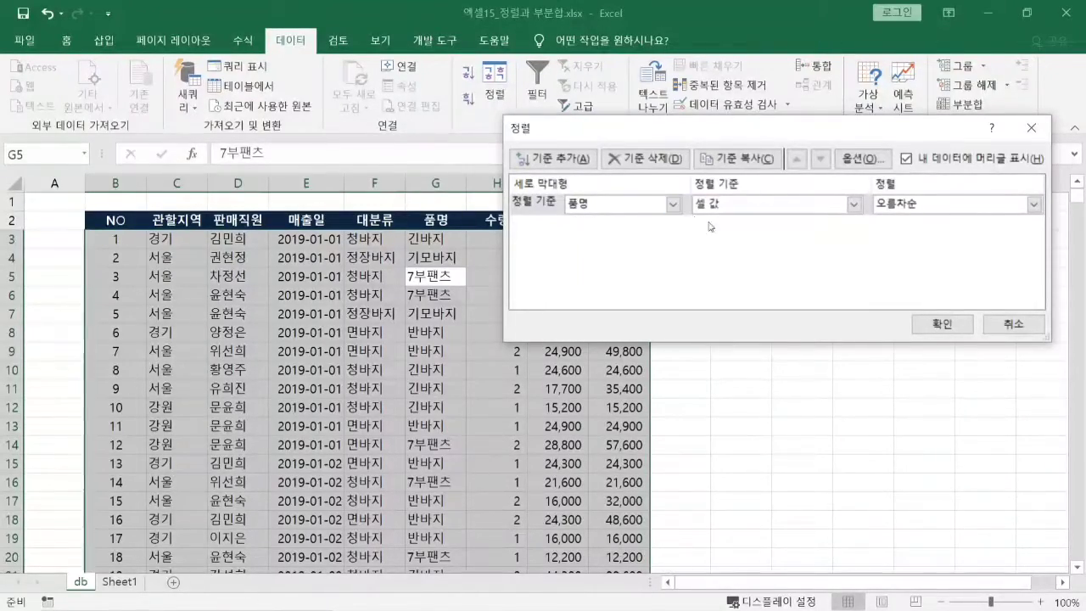
Step: Add a custom list with the entries 반바지, 7부팬츠, 긴바지 and 기모바지 and sort the table's 품명 column by it
{"action": "left_click", "coordinate": [1033, 205]}
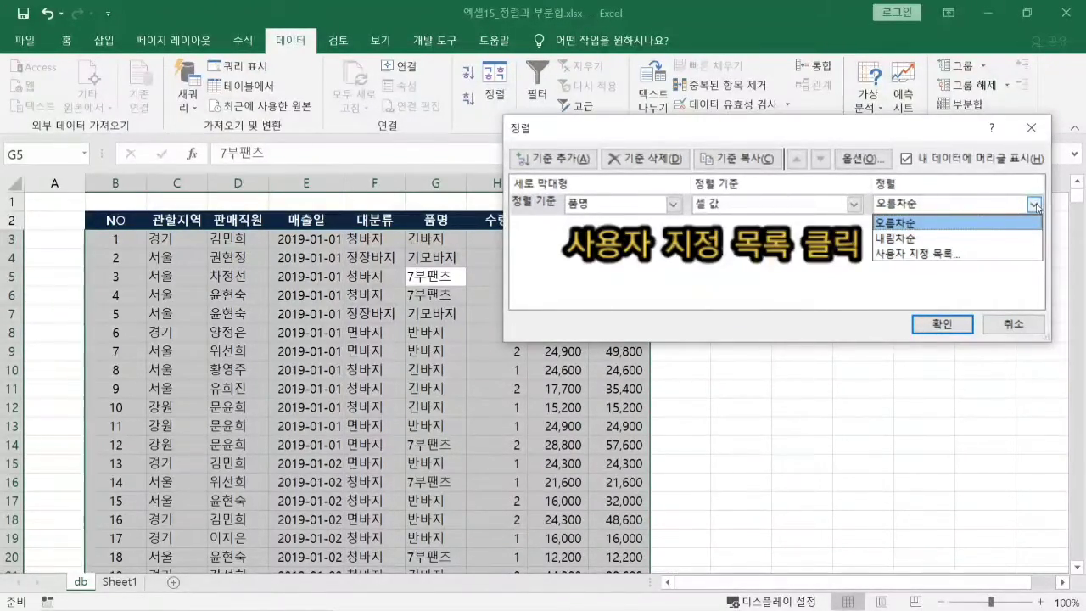
{"action": "left_click", "coordinate": [924, 254]}
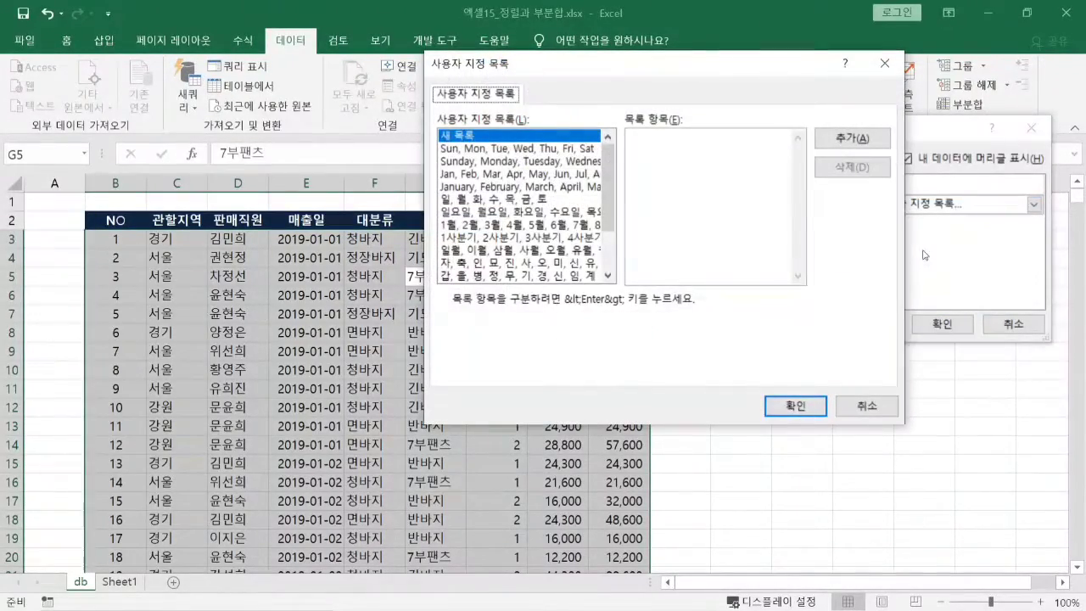
{"action": "left_click", "coordinate": [697, 175]}
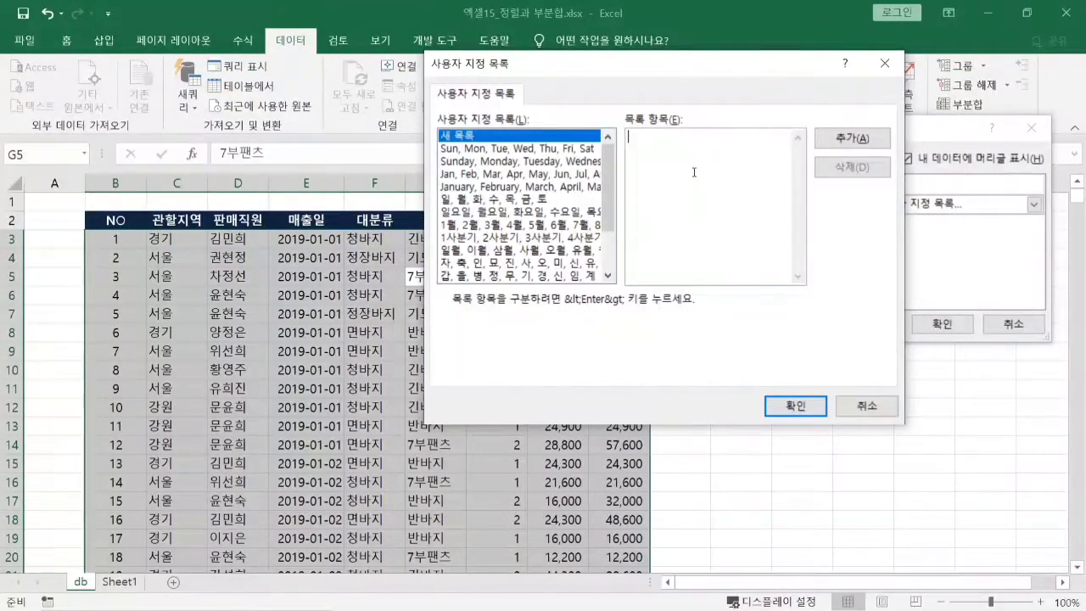
{"action": "type", "text": "바지"}
{"action": "key", "text": "Return"}
{"action": "type", "text": "7부팬츠"}
{"action": "key", "text": "Return"}
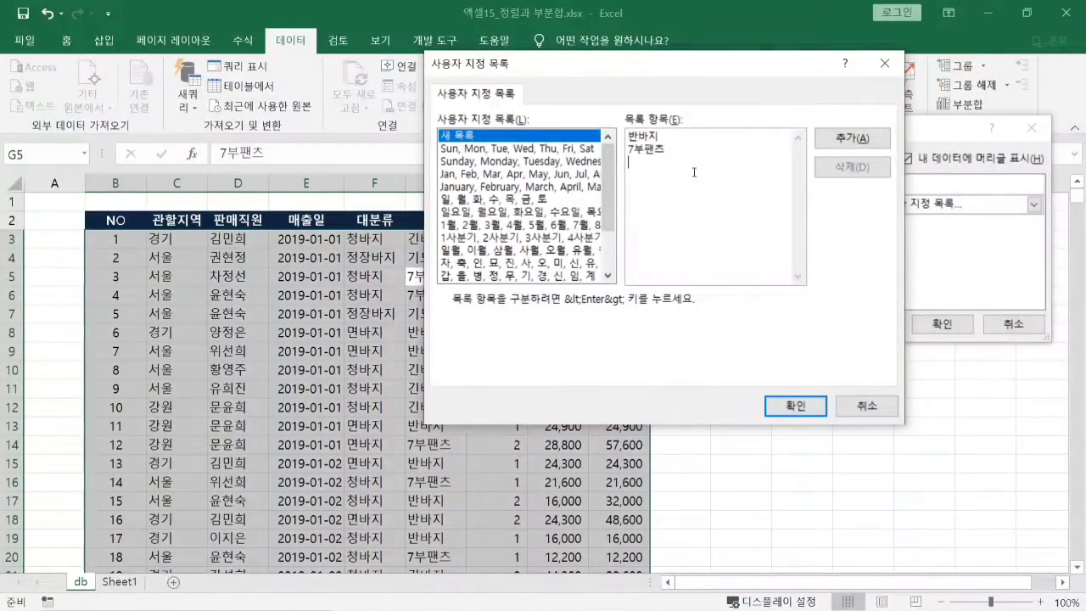
{"action": "type", "text": "긴바"}
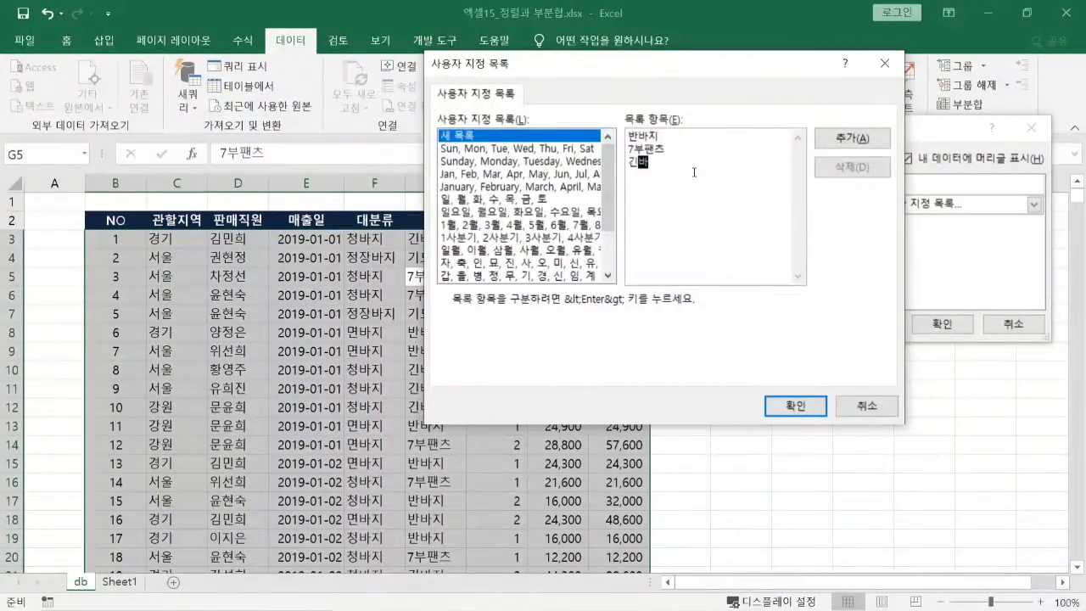
{"action": "type", "text": "지"}
{"action": "key", "text": "Return"}
{"action": "type", "text": "기모바지"}
{"action": "key", "text": "Return"}
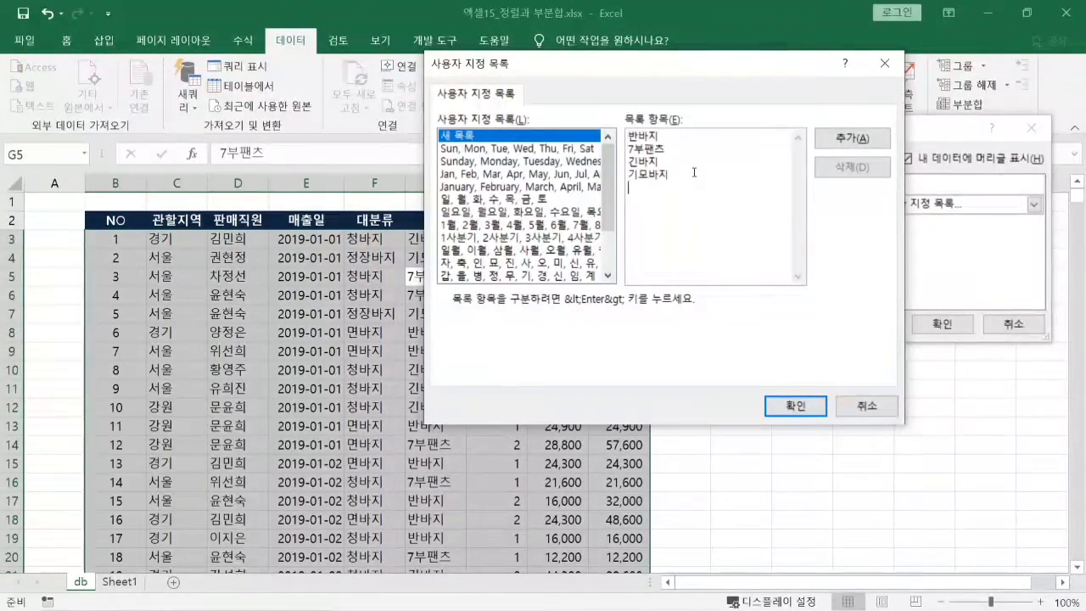
{"action": "key", "text": "BackSpace"}
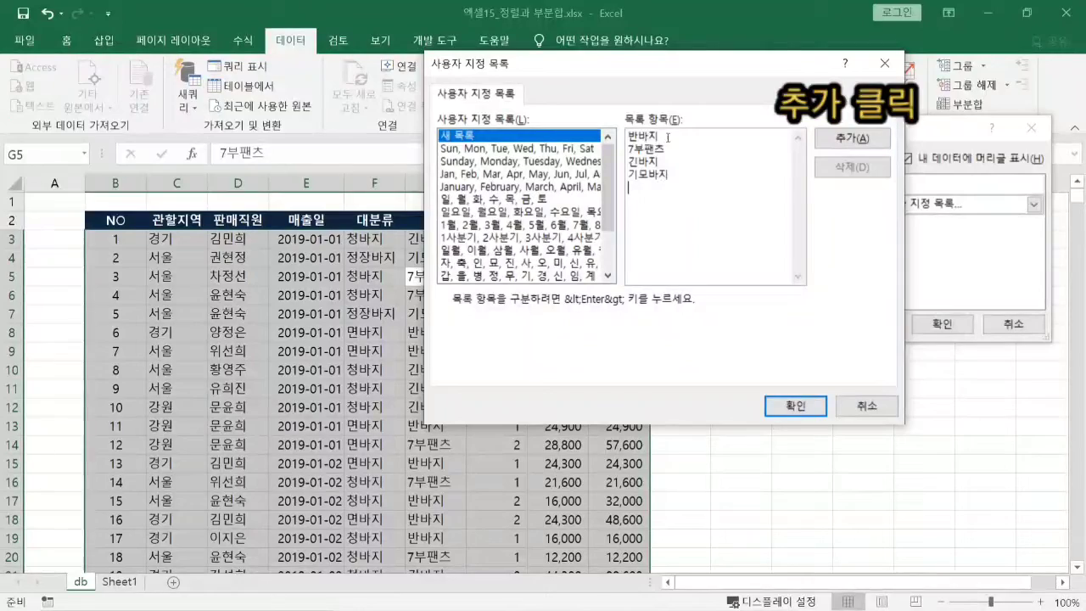
{"action": "left_click", "coordinate": [837, 140]}
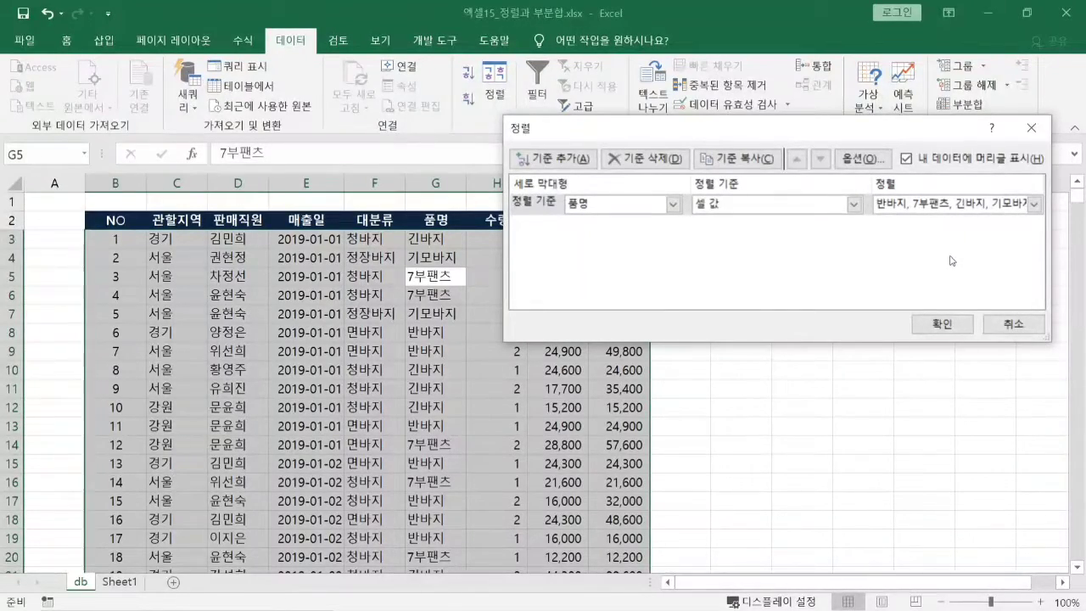
{"action": "left_click", "coordinate": [938, 323]}
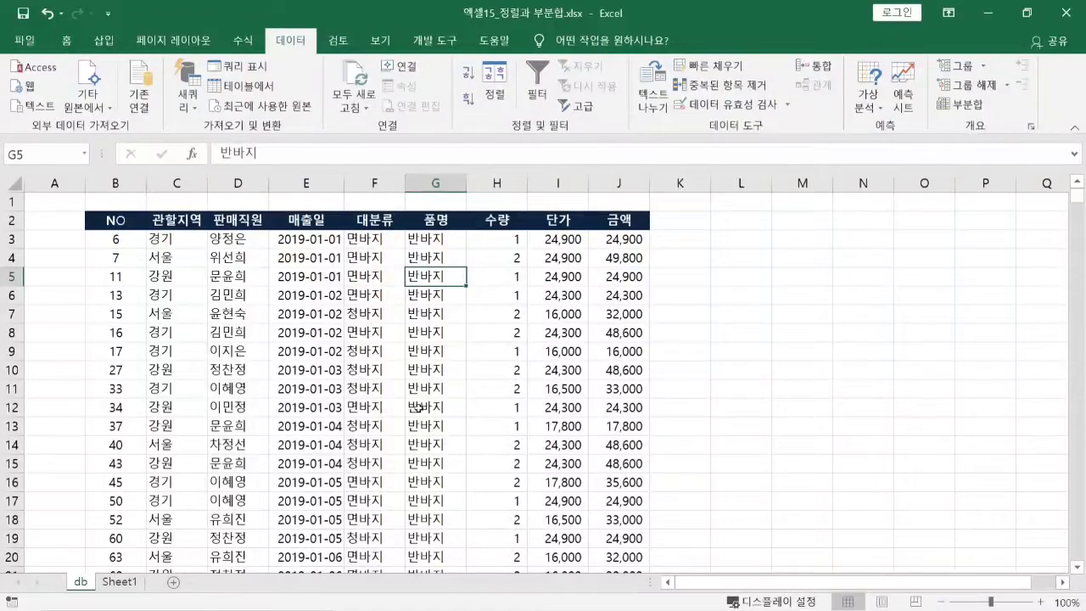
Step: Re-sort the sales table by the NO column in ascending order
{"action": "left_click", "coordinate": [558, 389]}
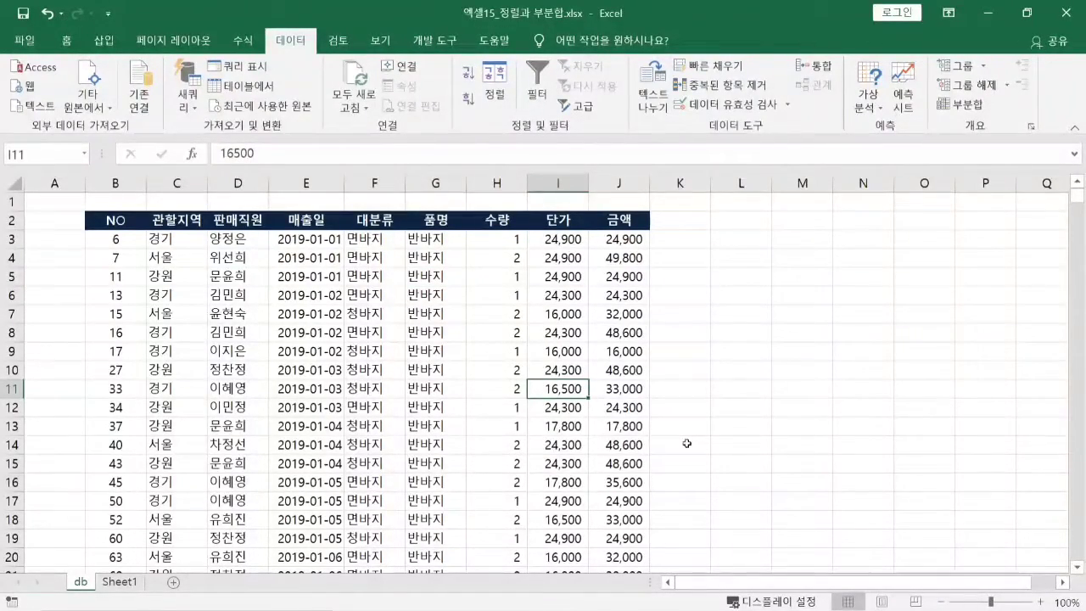
{"action": "left_click", "coordinate": [116, 336]}
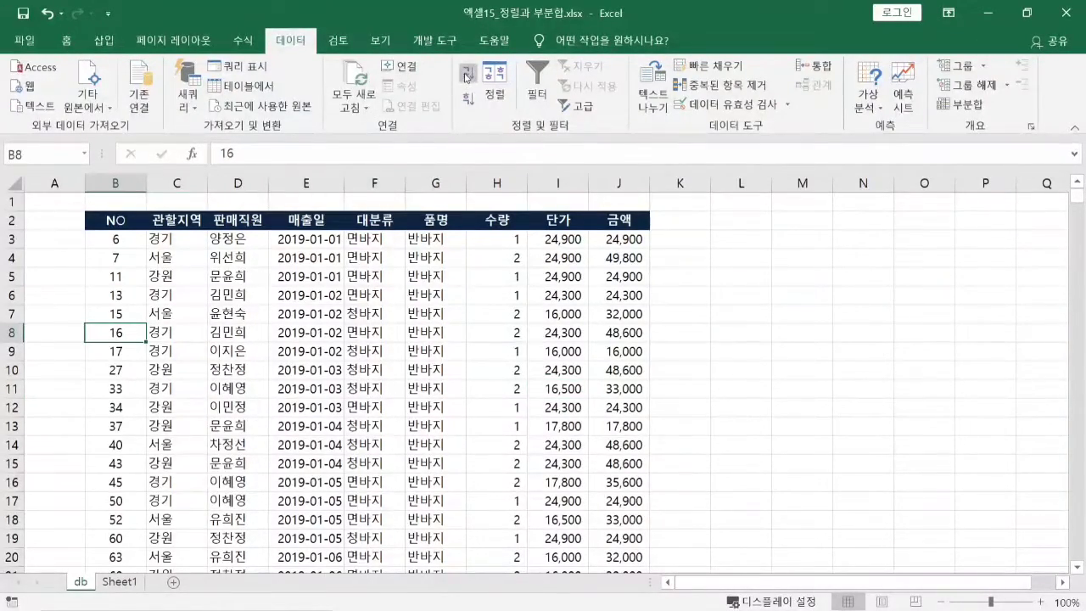
{"action": "left_click", "coordinate": [466, 77]}
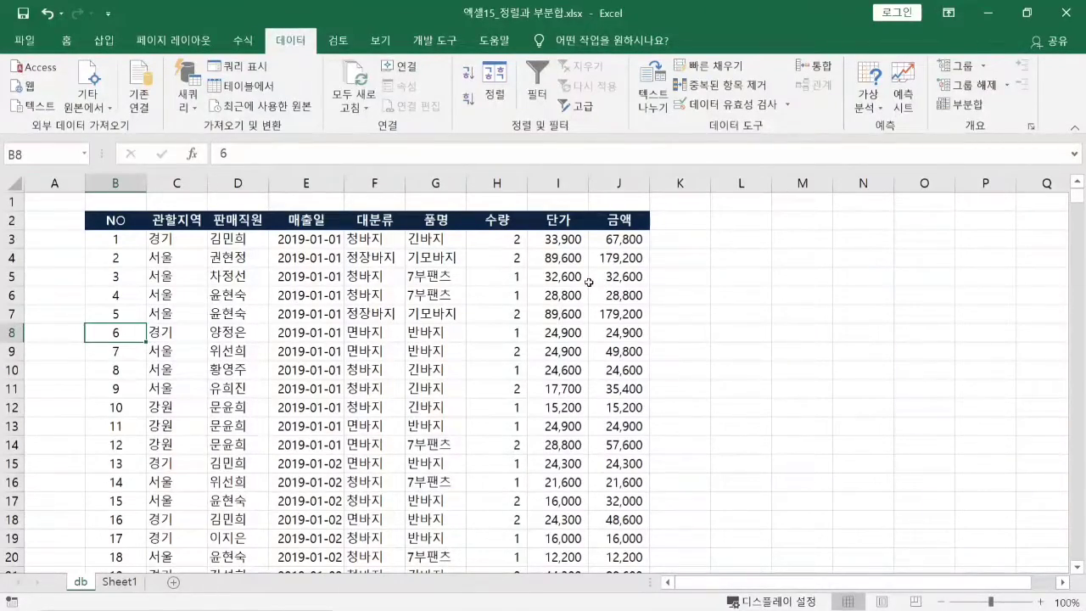
Step: Start a new sort of the sales table with 품명 as the sort column
{"action": "left_click", "coordinate": [447, 316]}
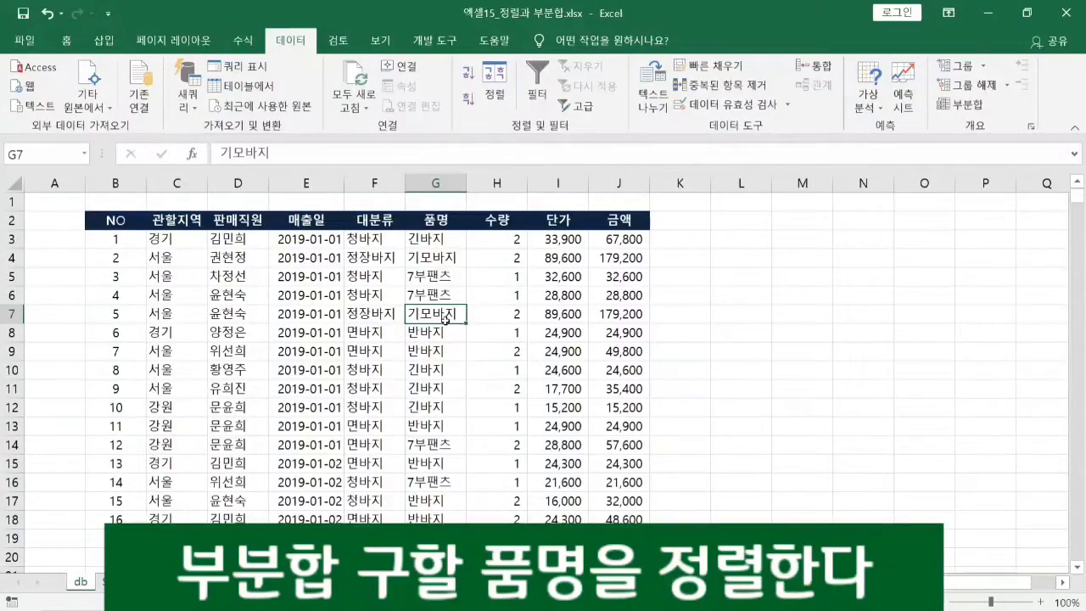
{"action": "left_click", "coordinate": [443, 335]}
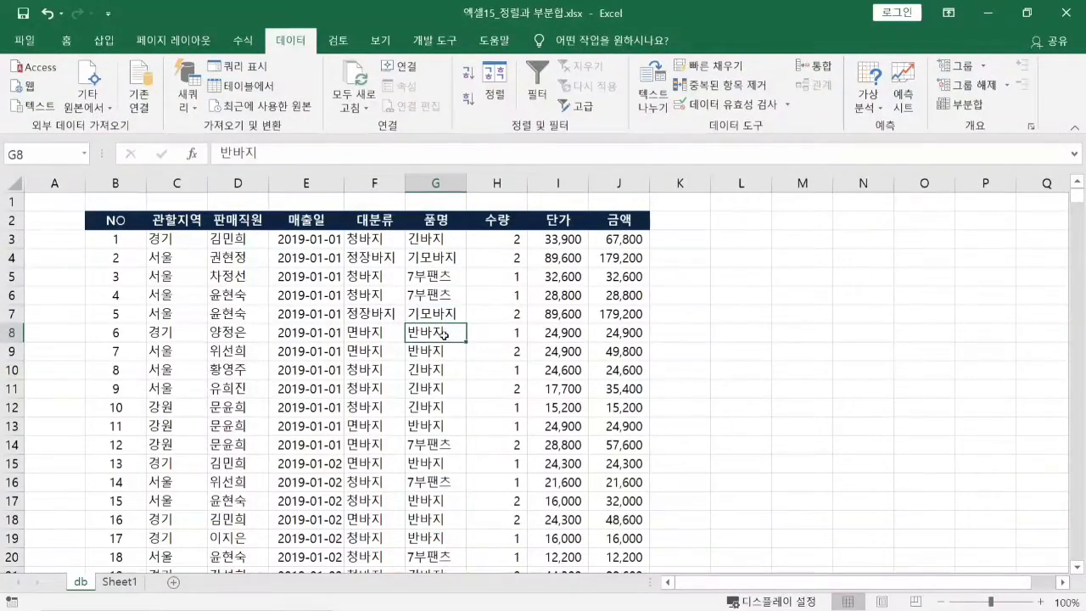
{"action": "left_click", "coordinate": [436, 278]}
{"action": "left_click", "coordinate": [427, 297]}
{"action": "left_click", "coordinate": [427, 335]}
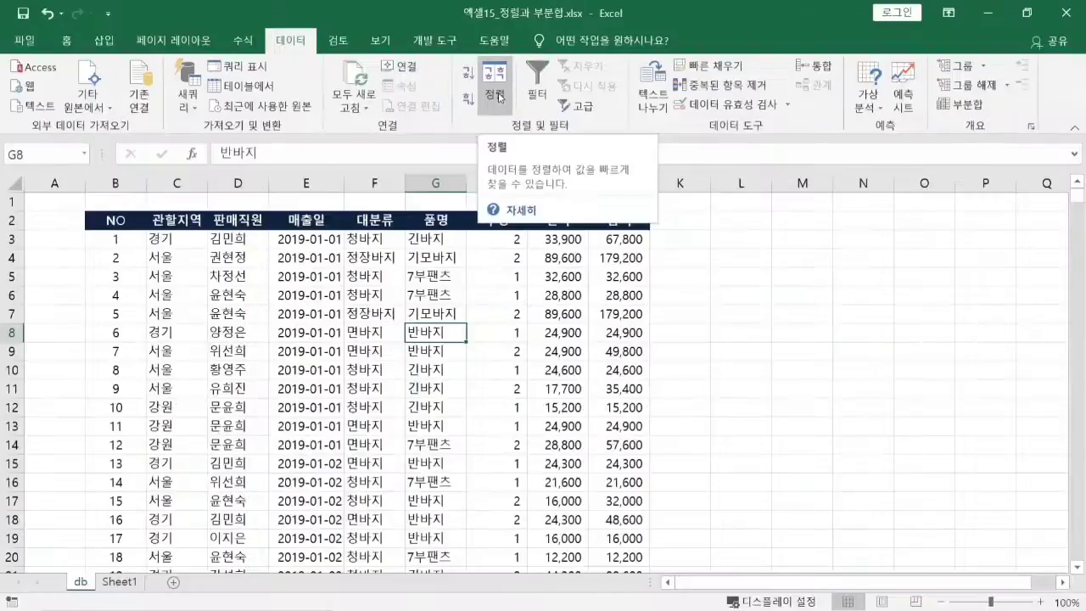
{"action": "left_click", "coordinate": [501, 100]}
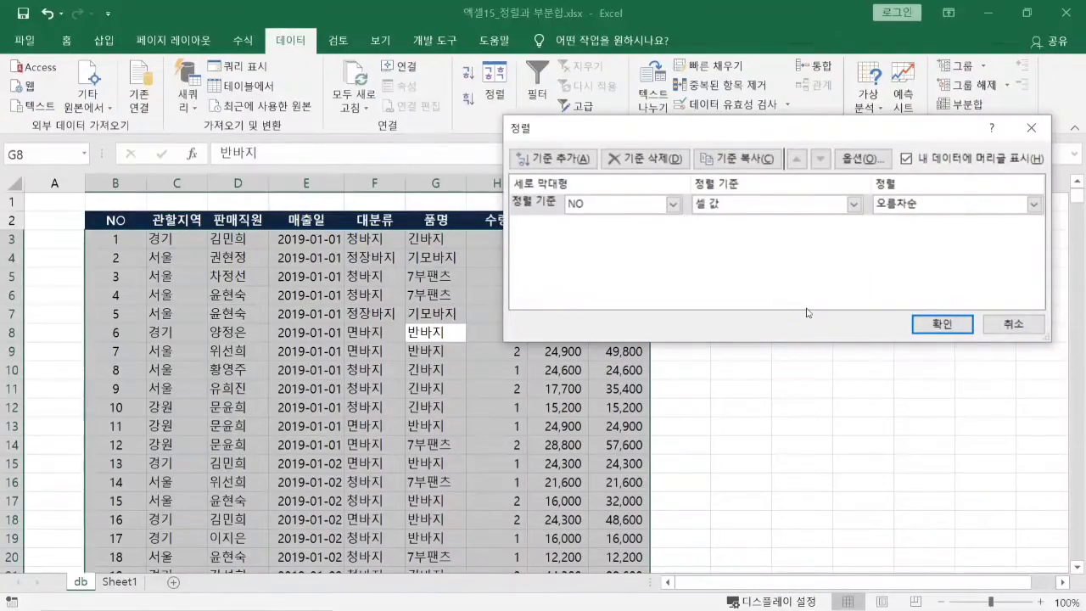
{"action": "left_click", "coordinate": [672, 203]}
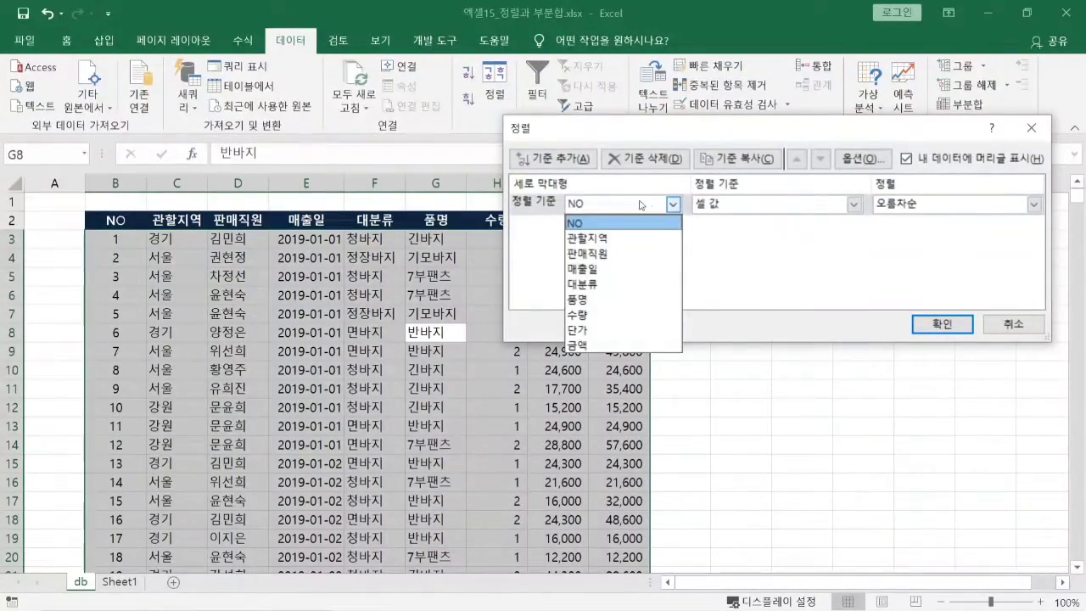
{"action": "left_click", "coordinate": [585, 298]}
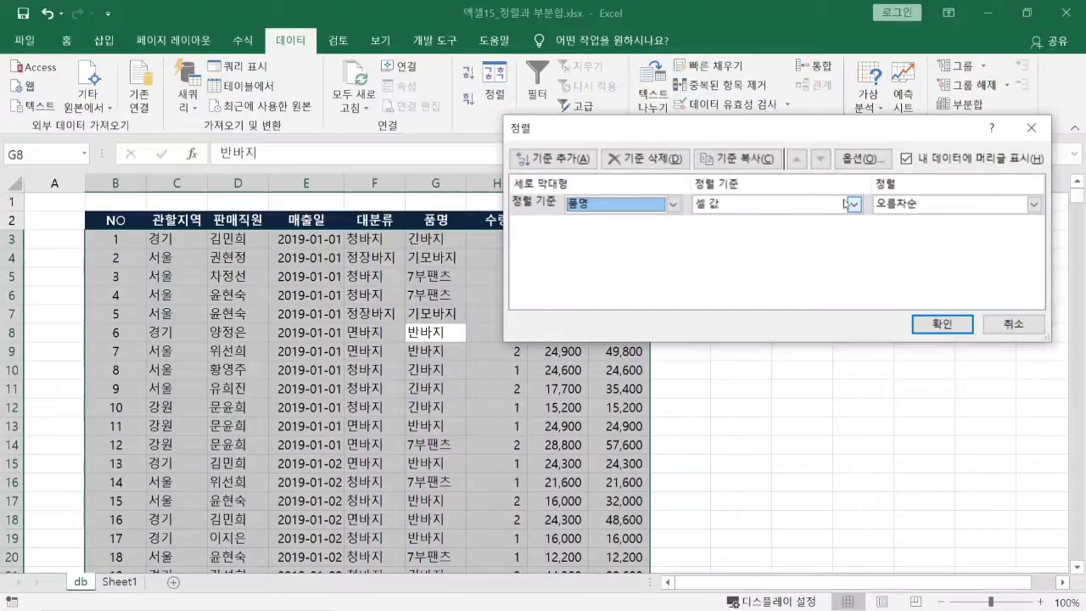
Step: Sort the 품명 column by the existing custom list 반바지, 7부팬츠, 긴바지, 기모바지 and apply the sort
{"action": "left_click", "coordinate": [965, 209]}
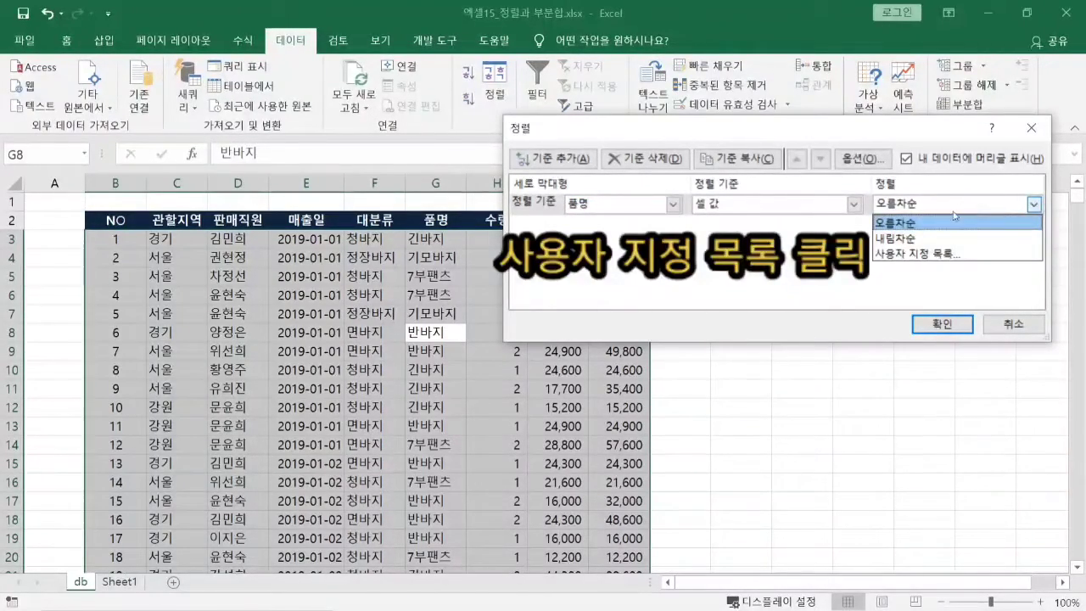
{"action": "left_click", "coordinate": [929, 254]}
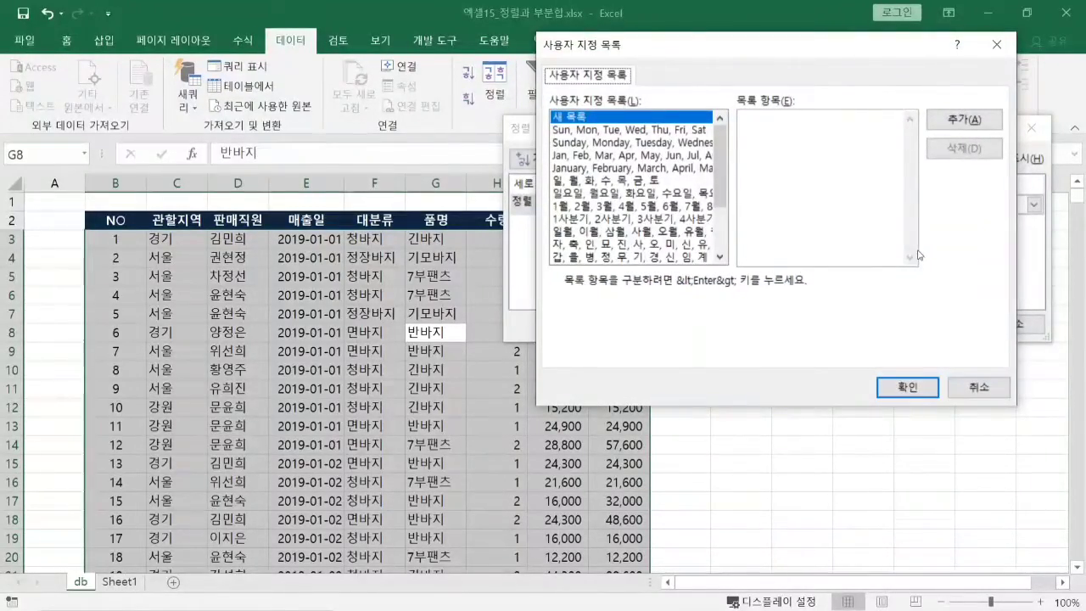
{"action": "left_click", "coordinate": [764, 164]}
{"action": "scroll", "coordinate": [727, 158], "scroll_direction": "down", "scroll_amount": 2}
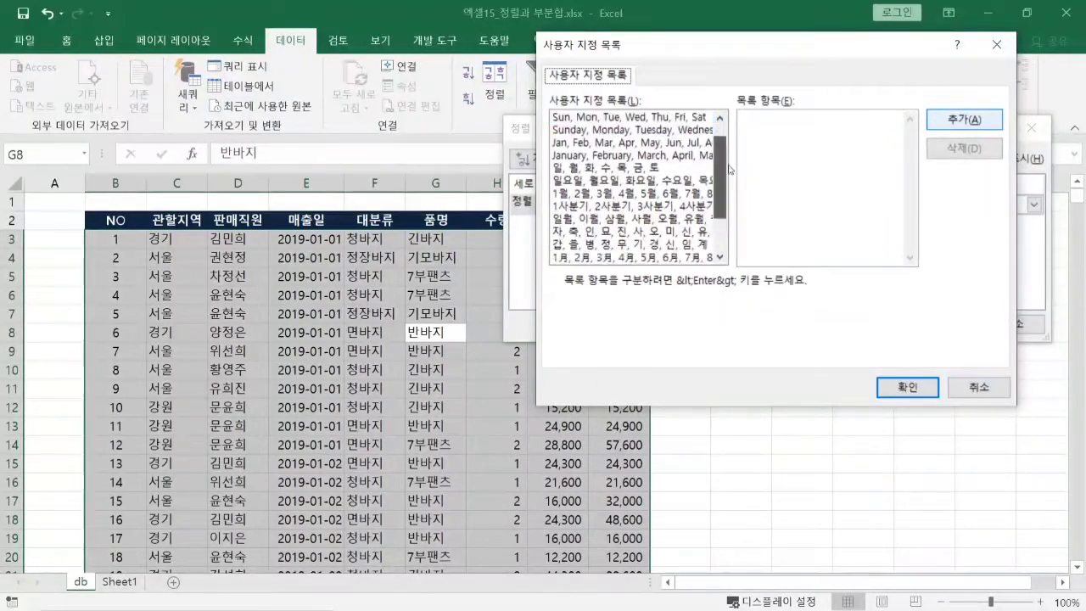
{"action": "scroll", "coordinate": [727, 158], "scroll_direction": "up", "scroll_amount": 2}
{"action": "scroll", "coordinate": [735, 186], "scroll_direction": "down", "scroll_amount": 2}
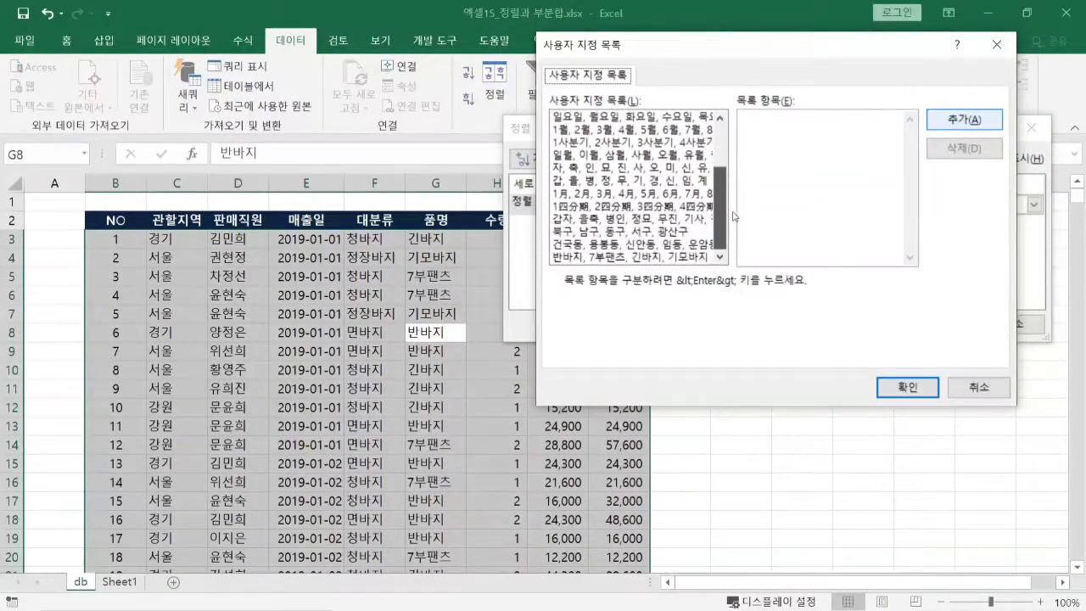
{"action": "mouse_move", "coordinate": [708, 100]}
{"action": "left_mouse_down"}
{"action": "mouse_move", "coordinate": [730, 108]}
{"action": "mouse_move", "coordinate": [735, 268]}
{"action": "left_mouse_up"}
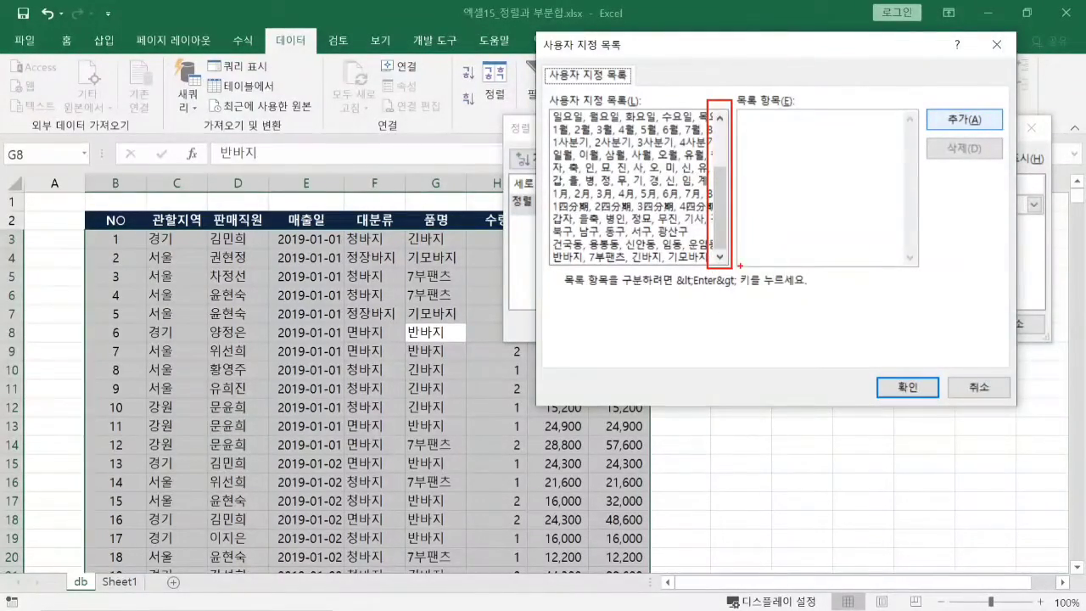
{"action": "key", "text": "Escape"}
{"action": "left_click_drag", "start_coordinate": [725, 217], "coordinate": [743, 197]}
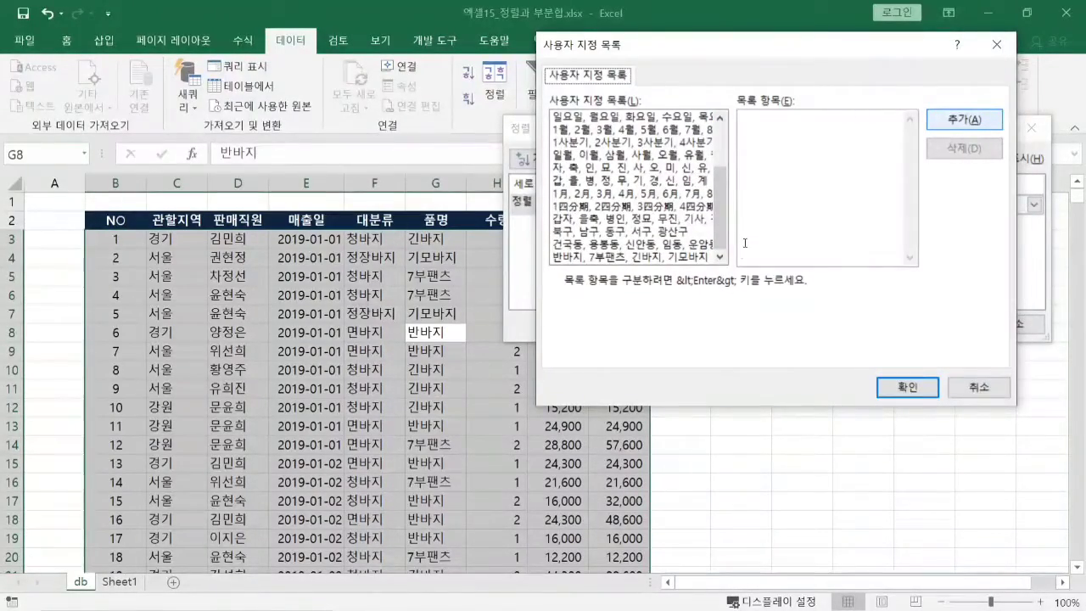
{"action": "left_click", "coordinate": [684, 257]}
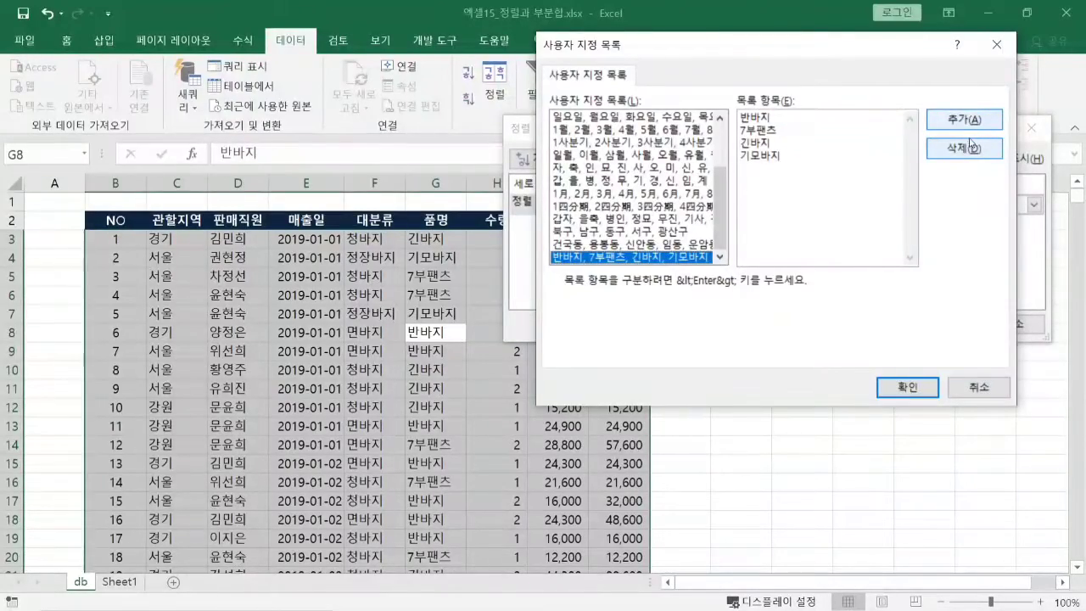
{"action": "left_click", "coordinate": [910, 383]}
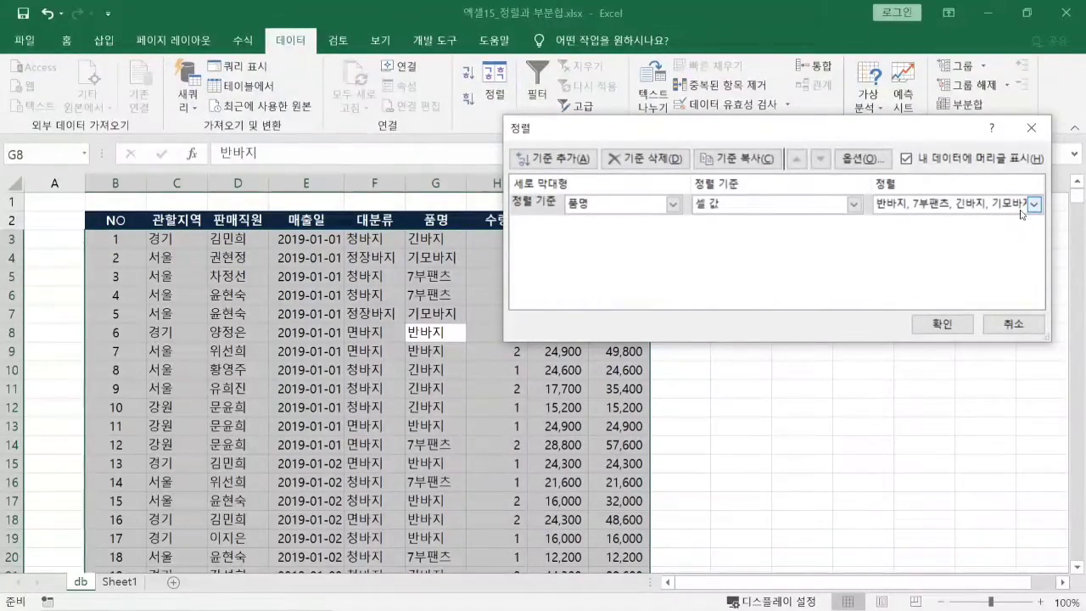
{"action": "left_click", "coordinate": [941, 324]}
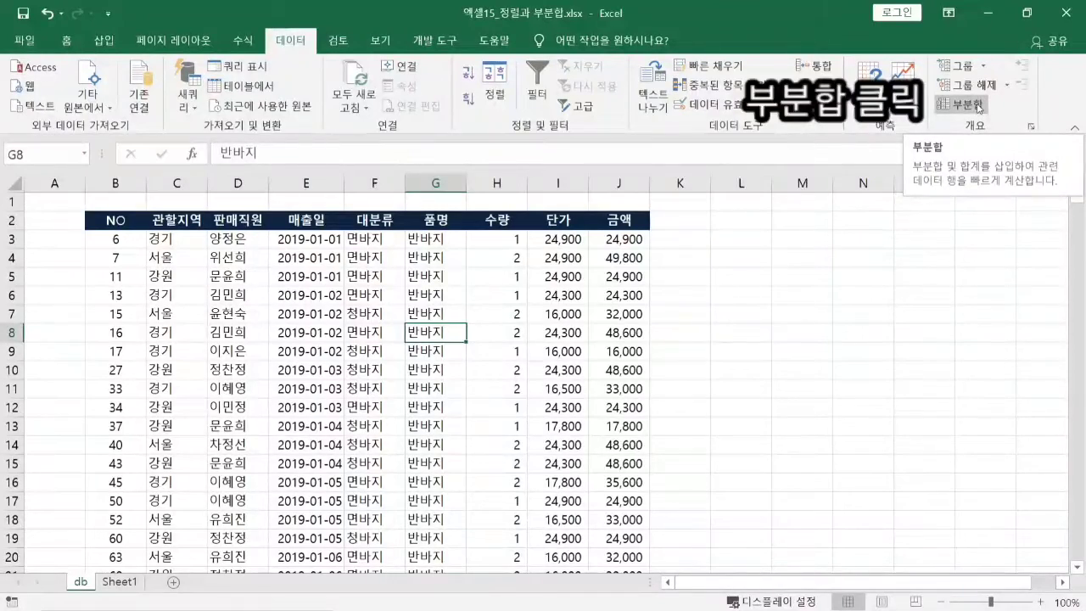
Step: Open the Subtotal dialog for the sorted sales table and move it lower on the sheet
{"action": "left_click", "coordinate": [978, 106]}
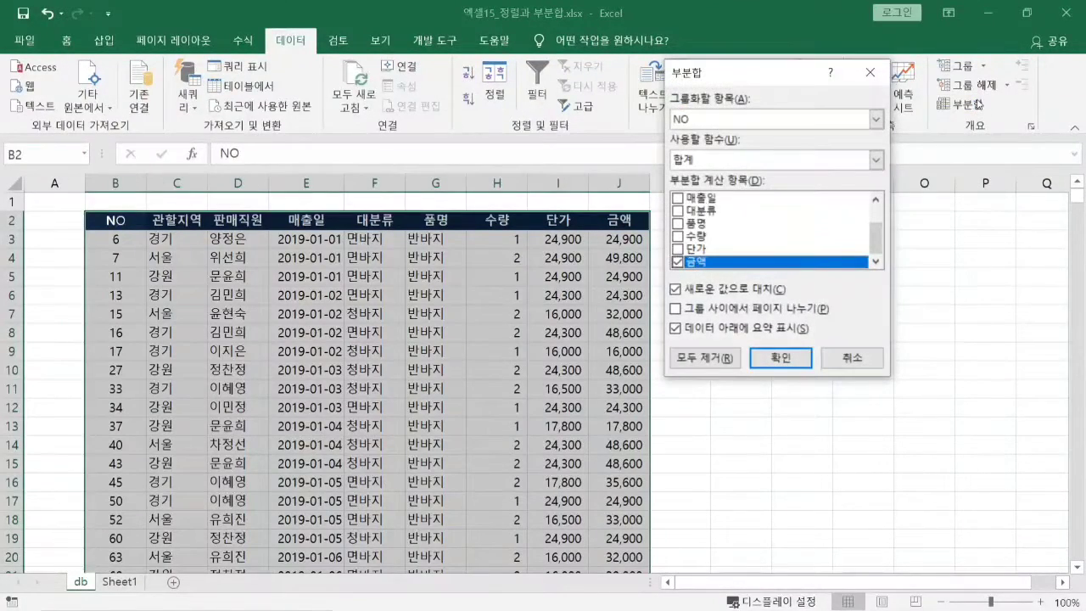
{"action": "left_click_drag", "start_coordinate": [761, 77], "coordinate": [748, 166]}
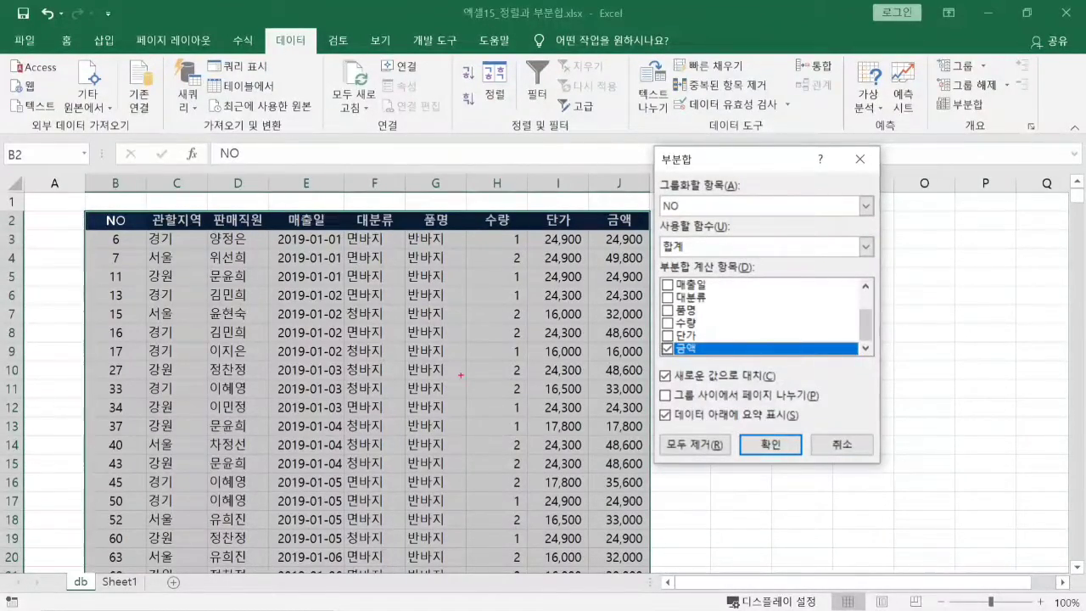
{"action": "mouse_move", "coordinate": [418, 198]}
{"action": "left_mouse_down"}
{"action": "mouse_move", "coordinate": [432, 231]}
{"action": "mouse_move", "coordinate": [480, 181]}
{"action": "left_mouse_up"}
{"action": "left_click_drag", "start_coordinate": [443, 330], "coordinate": [386, 363]}
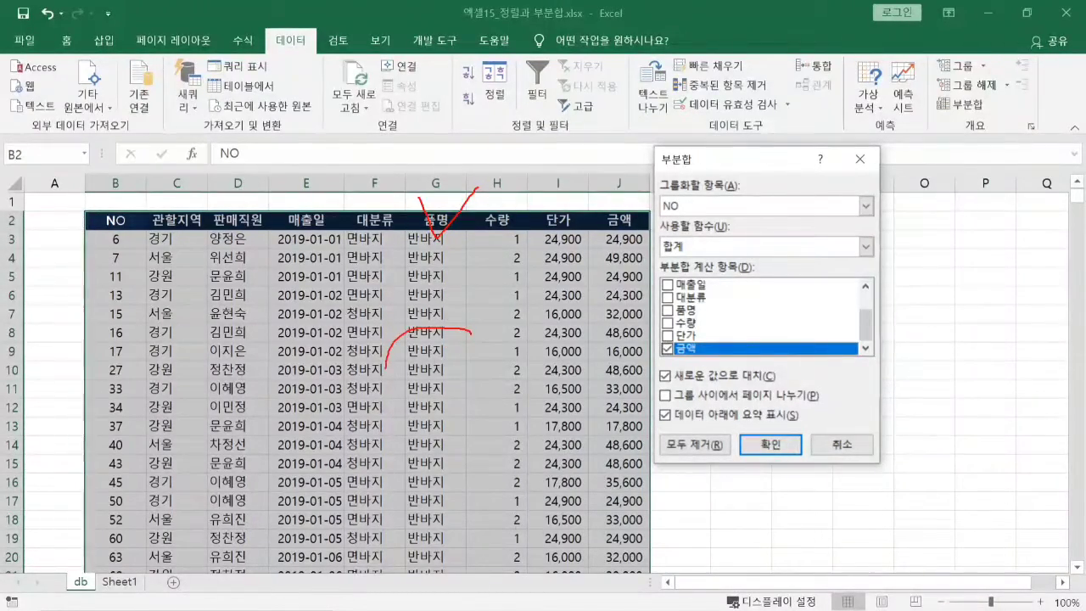
{"action": "mouse_move", "coordinate": [441, 422]}
{"action": "left_mouse_down"}
{"action": "mouse_move", "coordinate": [491, 342]}
{"action": "mouse_move", "coordinate": [477, 324]}
{"action": "mouse_move", "coordinate": [577, 212]}
{"action": "mouse_move", "coordinate": [663, 204]}
{"action": "left_mouse_up"}
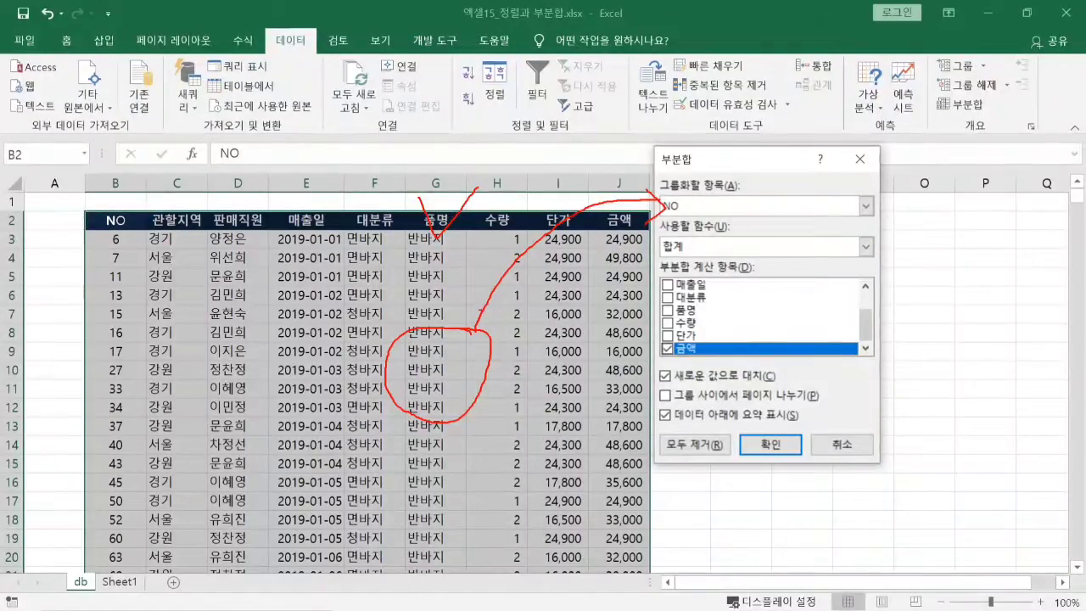
{"action": "left_click_drag", "start_coordinate": [460, 238], "coordinate": [416, 357]}
{"action": "mouse_move", "coordinate": [415, 412]}
{"action": "left_mouse_down"}
{"action": "mouse_move", "coordinate": [448, 454]}
{"action": "mouse_move", "coordinate": [419, 560]}
{"action": "left_mouse_up"}
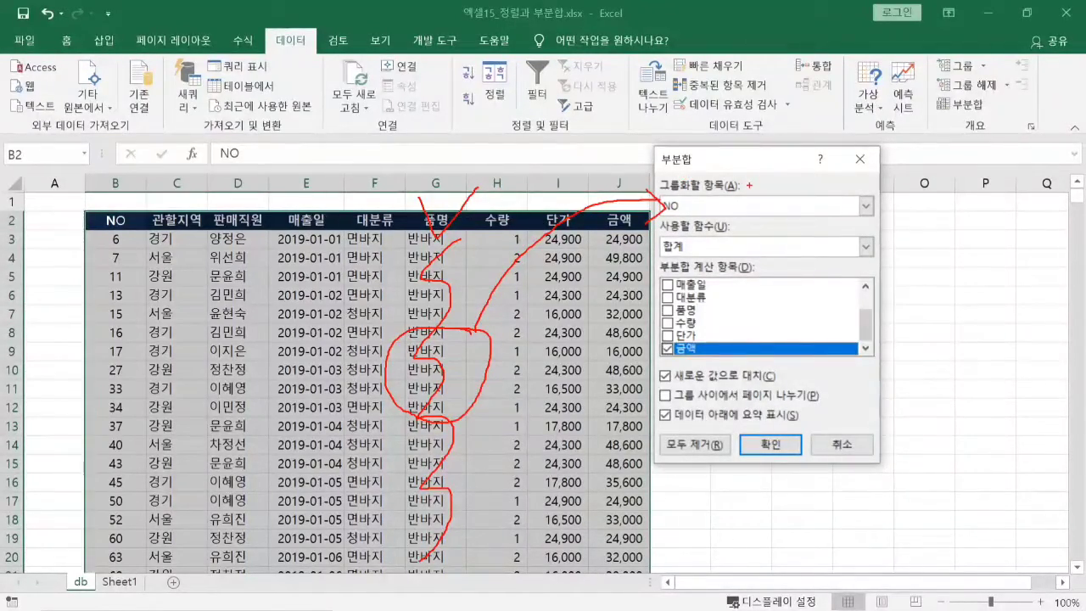
{"action": "key", "text": "Escape"}
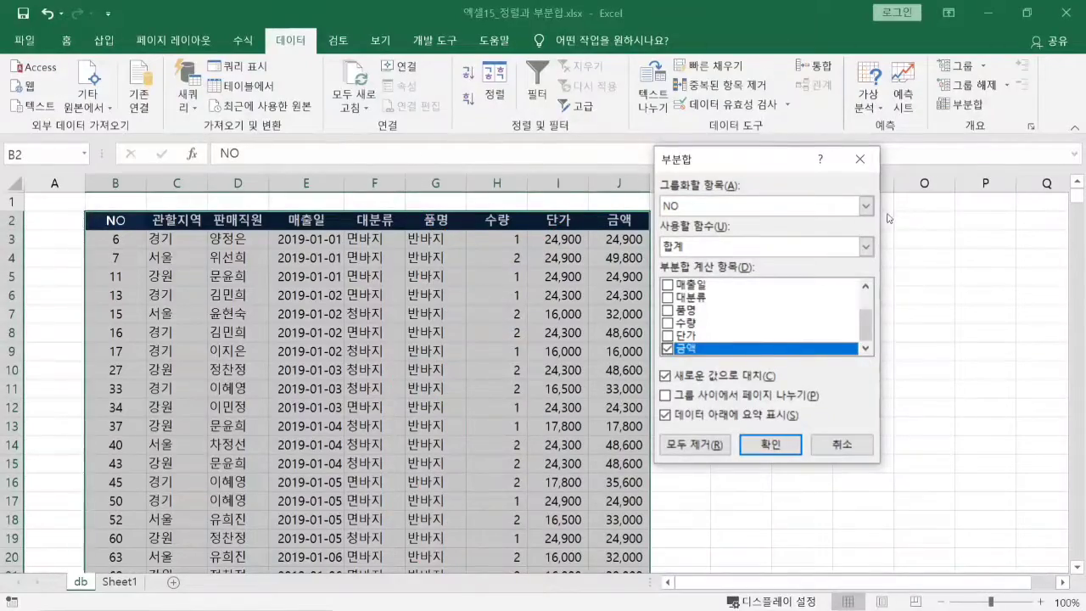
Step: Set the subtotals to group by 품명 and use the 합계 function
{"action": "left_click", "coordinate": [865, 206]}
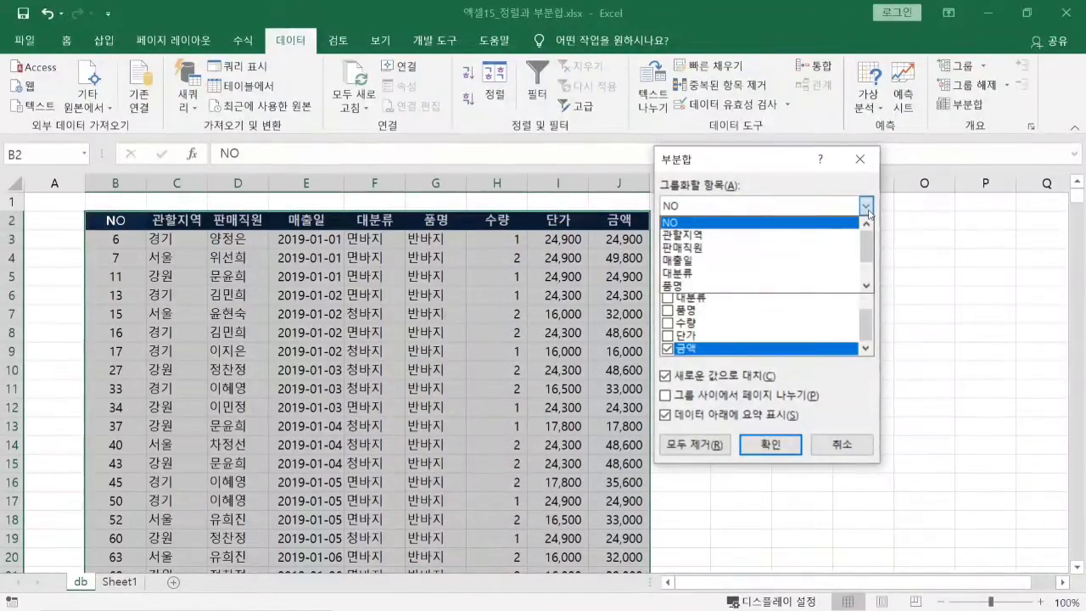
{"action": "scroll", "coordinate": [694, 250], "scroll_direction": "down", "scroll_amount": 1}
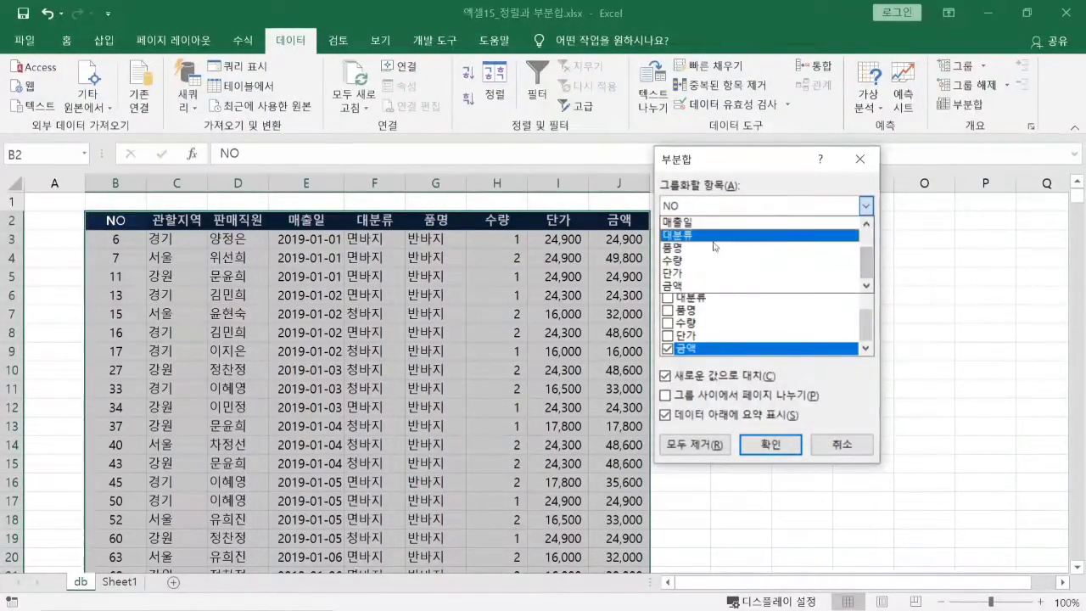
{"action": "left_click", "coordinate": [694, 248]}
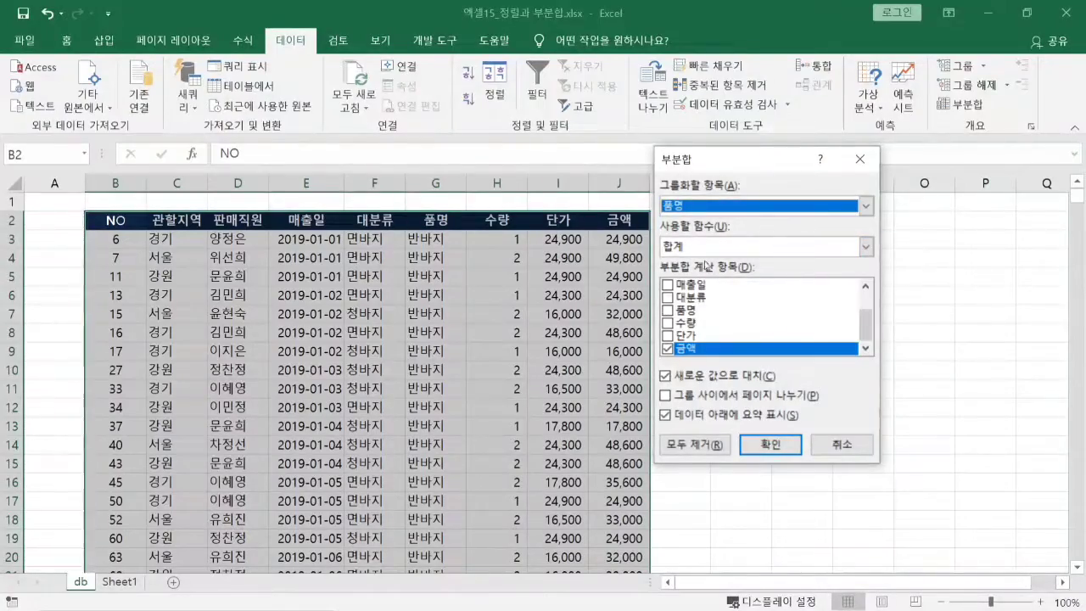
{"action": "left_click", "coordinate": [866, 247]}
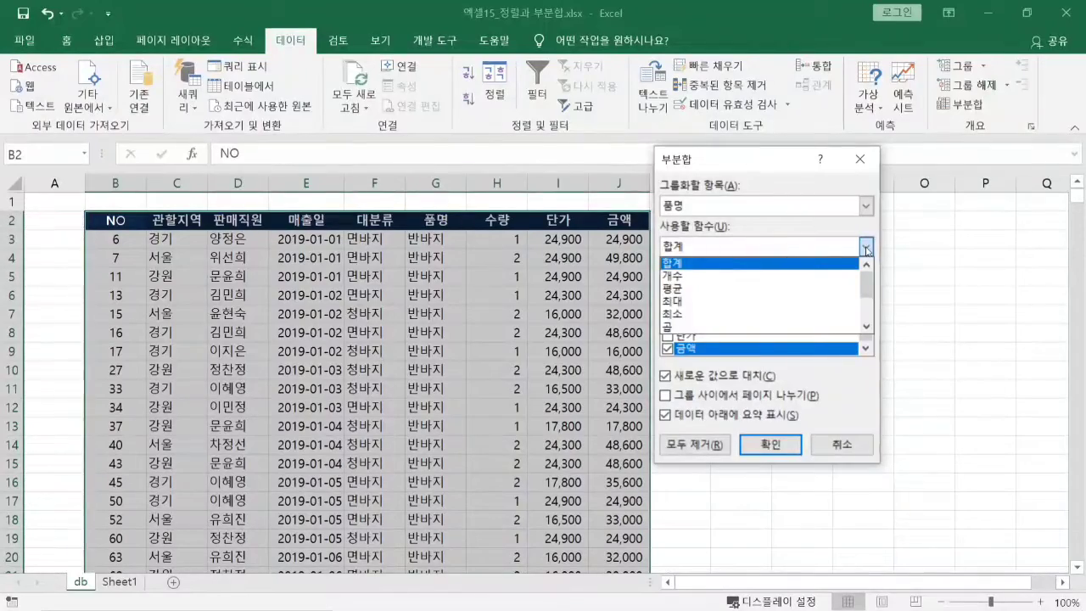
{"action": "left_click", "coordinate": [868, 302]}
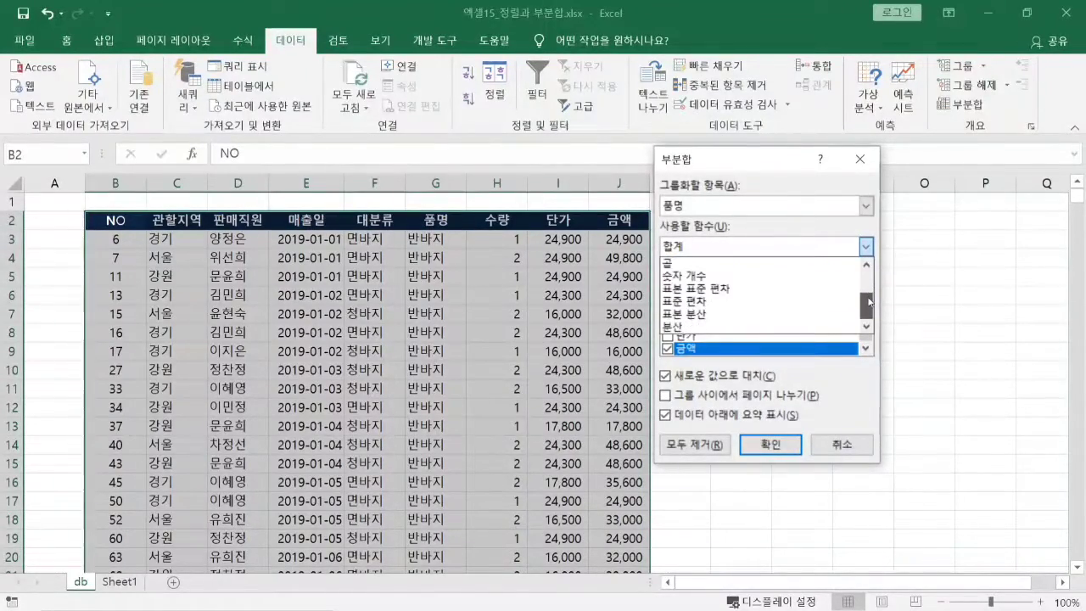
{"action": "left_click_drag", "start_coordinate": [869, 298], "coordinate": [870, 265]}
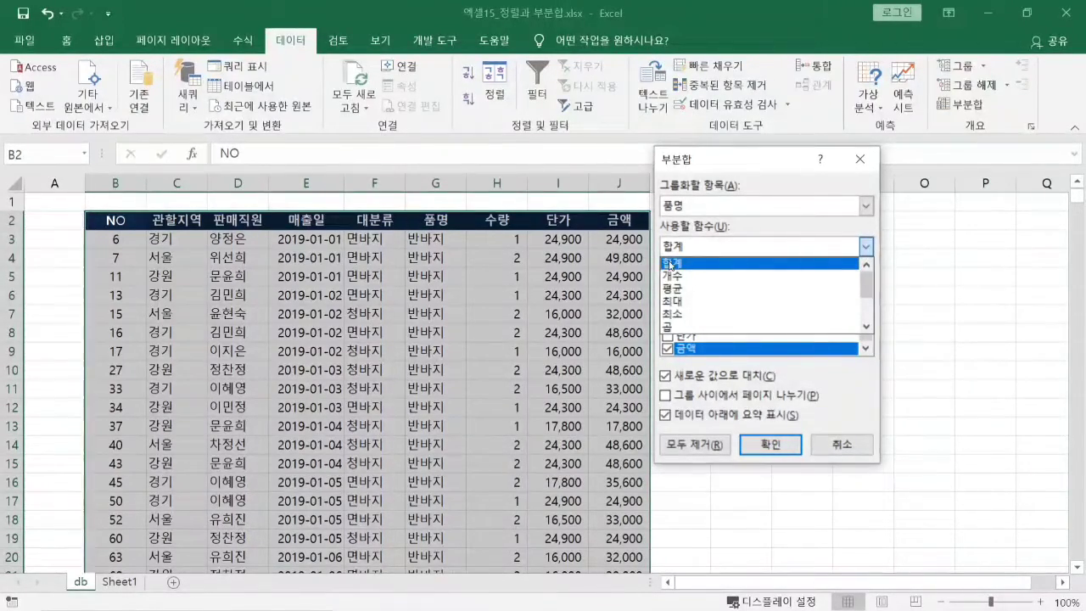
{"action": "left_click", "coordinate": [672, 264]}
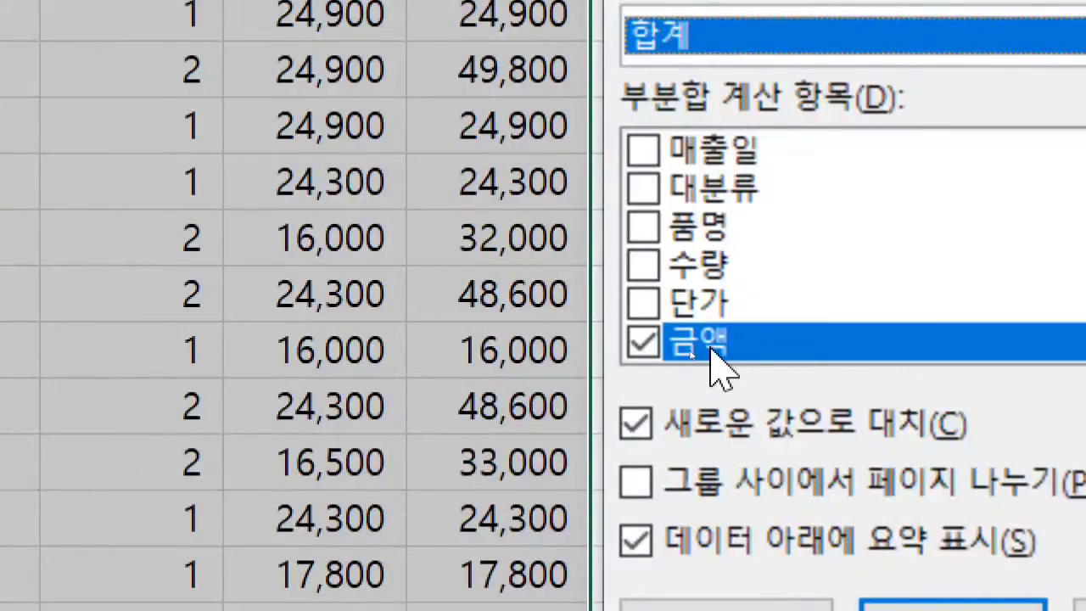
Step: Include 수량 along with 금액 as subtotal items, leave 단가 out, and apply the subtotals
{"action": "left_click", "coordinate": [644, 304]}
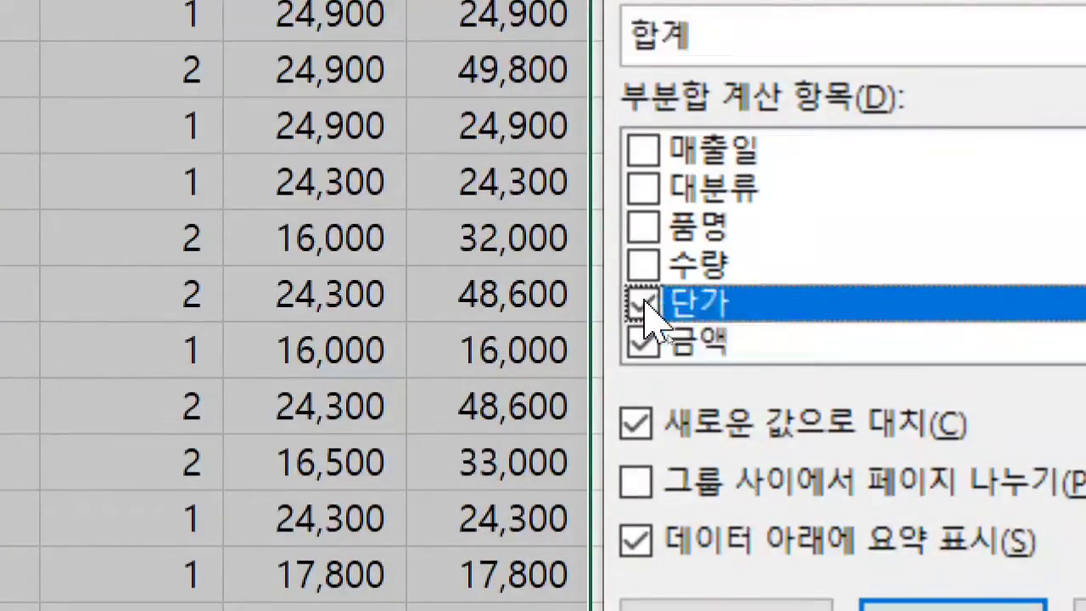
{"action": "left_click", "coordinate": [644, 304]}
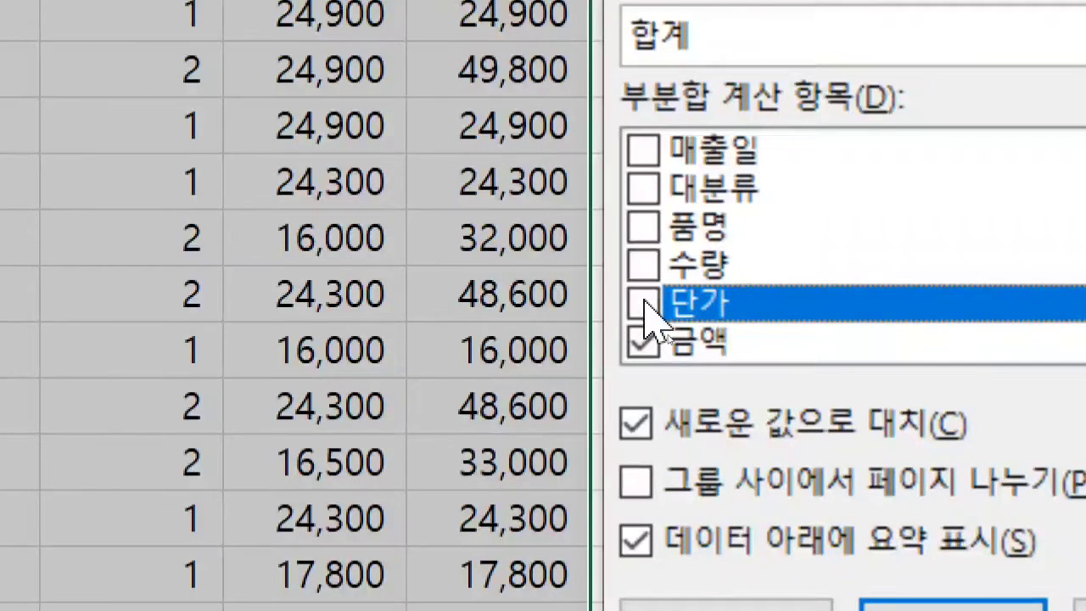
{"action": "left_click", "coordinate": [644, 265]}
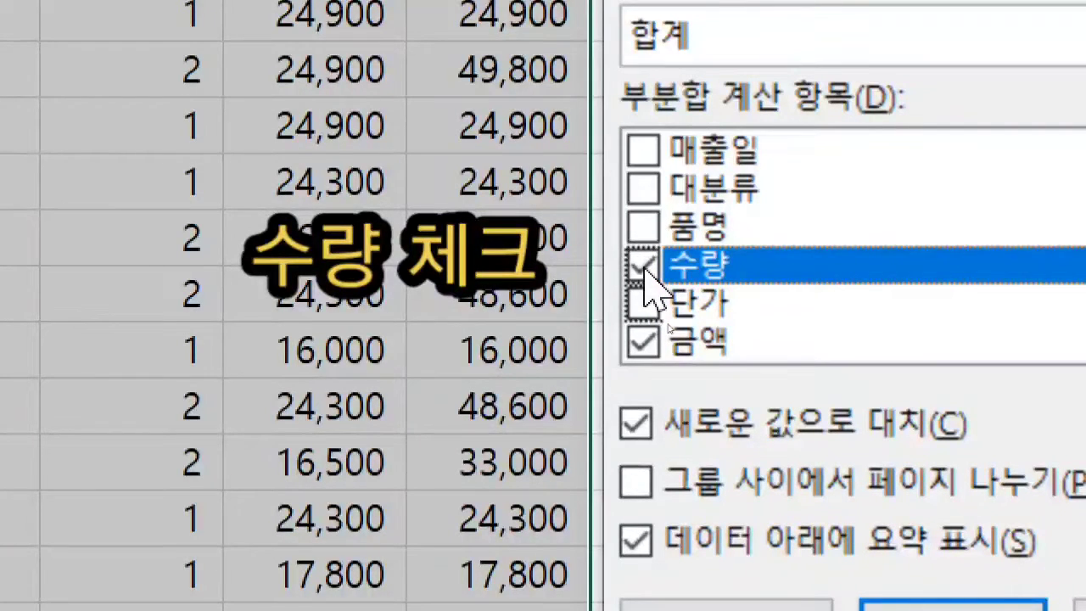
{"action": "left_click", "coordinate": [644, 268]}
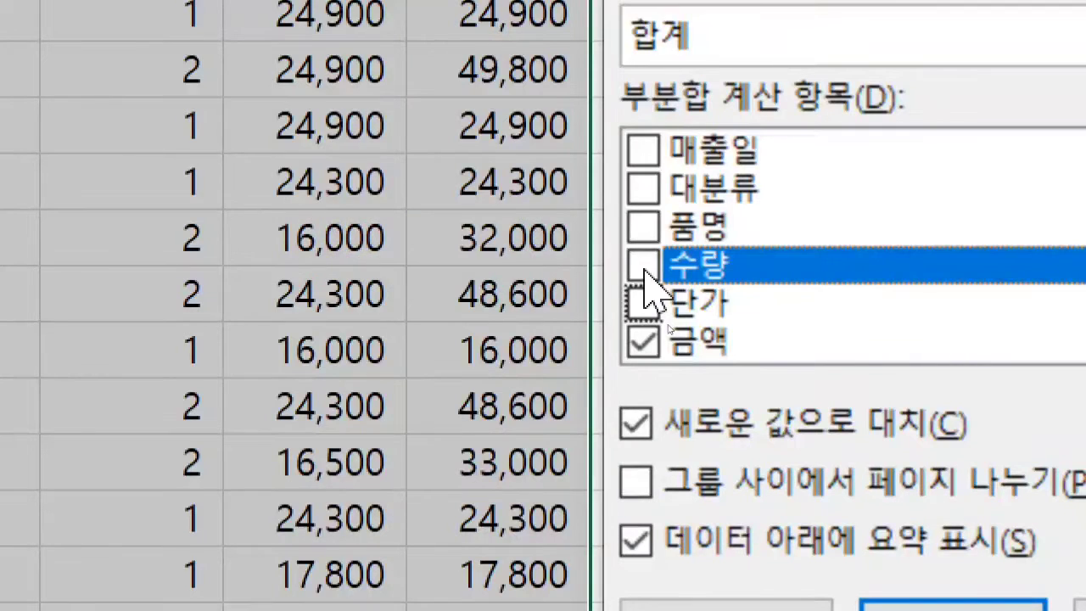
{"action": "left_click", "coordinate": [644, 268]}
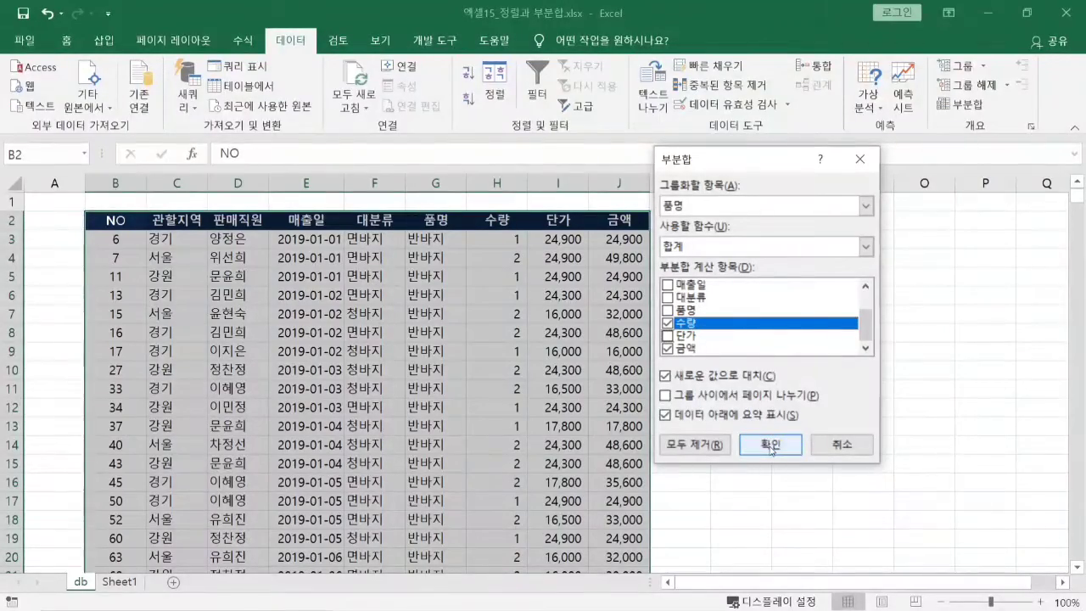
{"action": "left_click", "coordinate": [771, 446]}
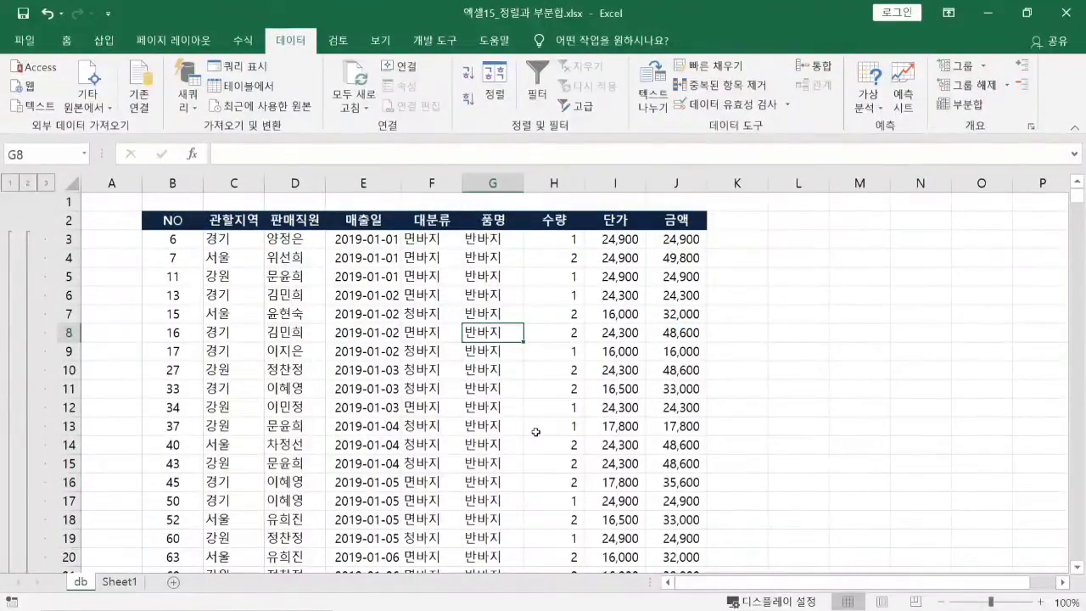
Step: Find the 반바지 summary row in the subtotaled table and examine its 수량 and 금액 subtotal formulas
{"action": "scroll", "coordinate": [536, 432], "scroll_direction": "down", "scroll_amount": 6}
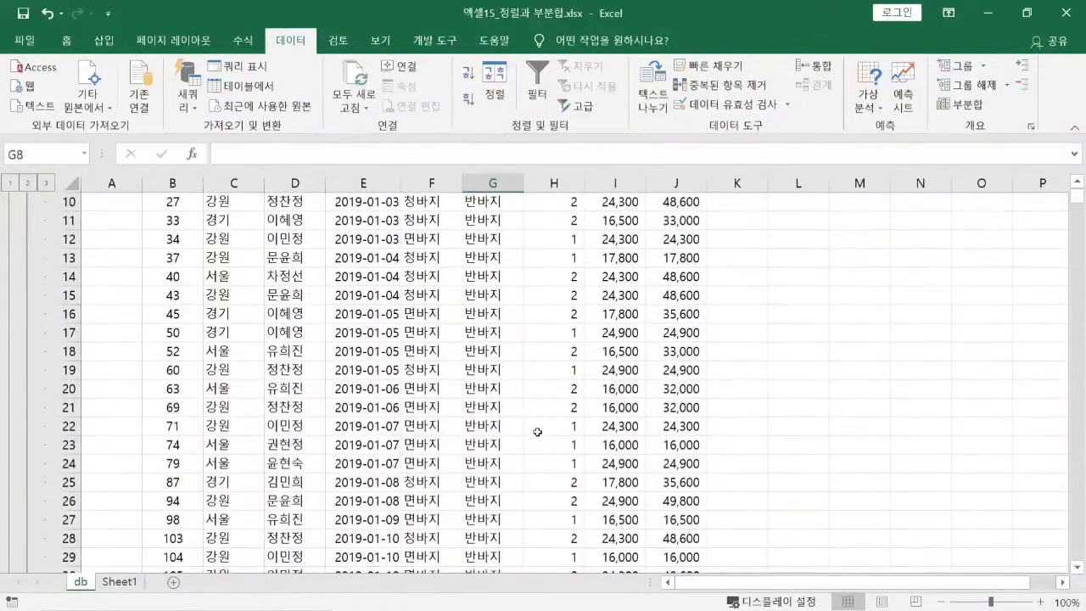
{"action": "scroll", "coordinate": [537, 431], "scroll_direction": "down", "scroll_amount": 13}
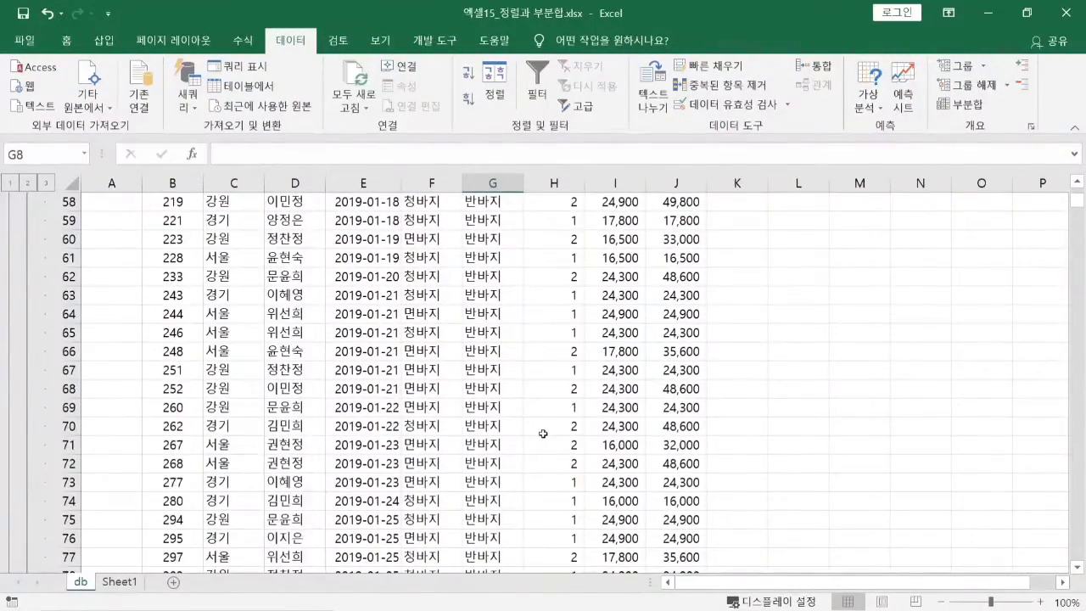
{"action": "scroll", "coordinate": [541, 434], "scroll_direction": "down", "scroll_amount": 4}
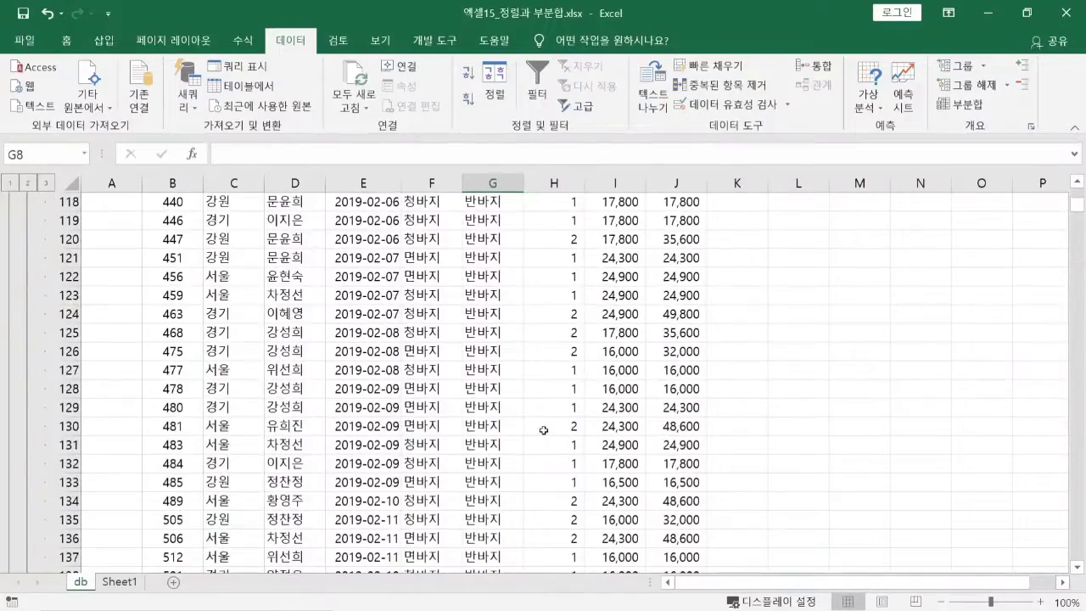
{"action": "left_click_drag", "start_coordinate": [1079, 218], "coordinate": [1082, 308]}
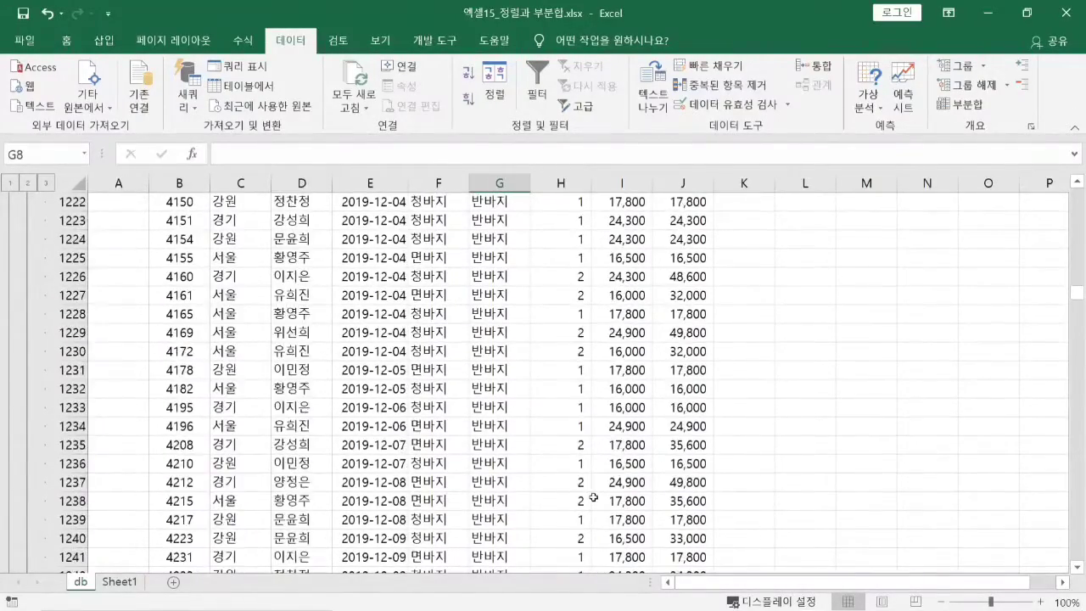
{"action": "scroll", "coordinate": [598, 498], "scroll_direction": "down", "scroll_amount": 16}
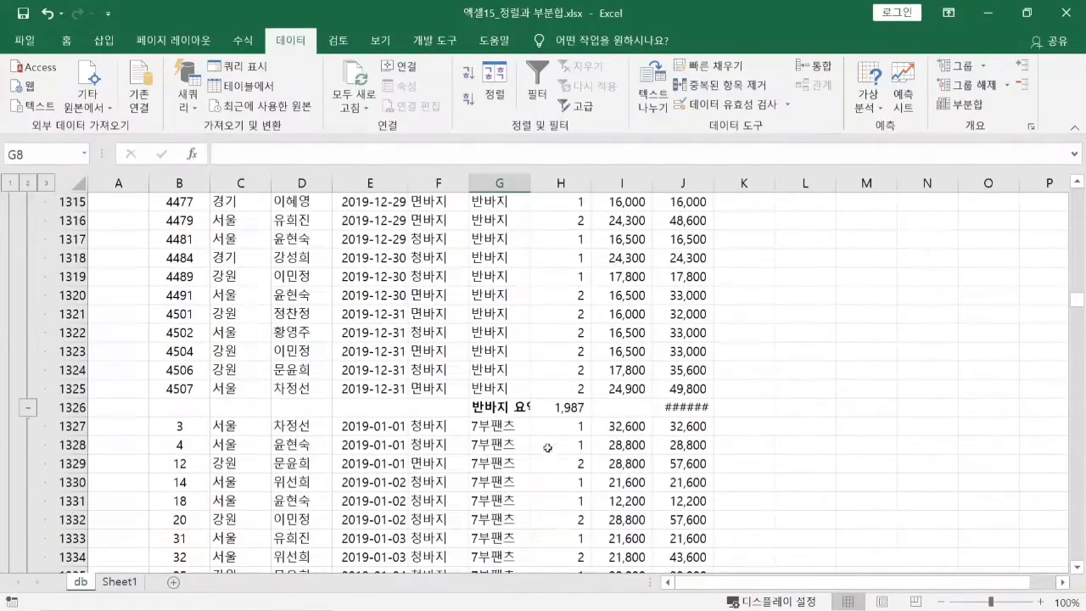
{"action": "left_click", "coordinate": [560, 409]}
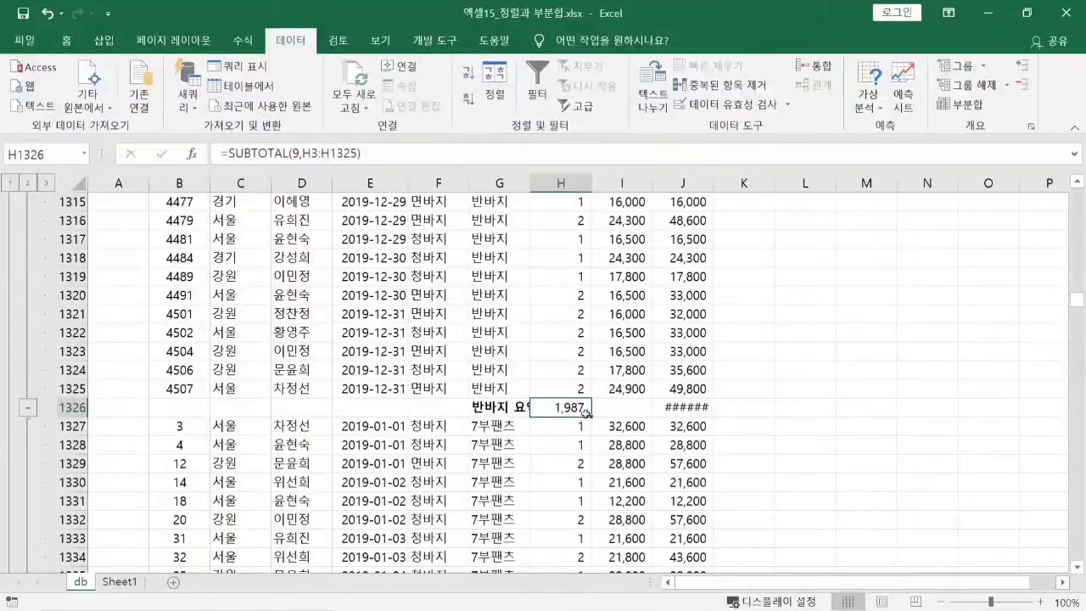
{"action": "left_click", "coordinate": [669, 409]}
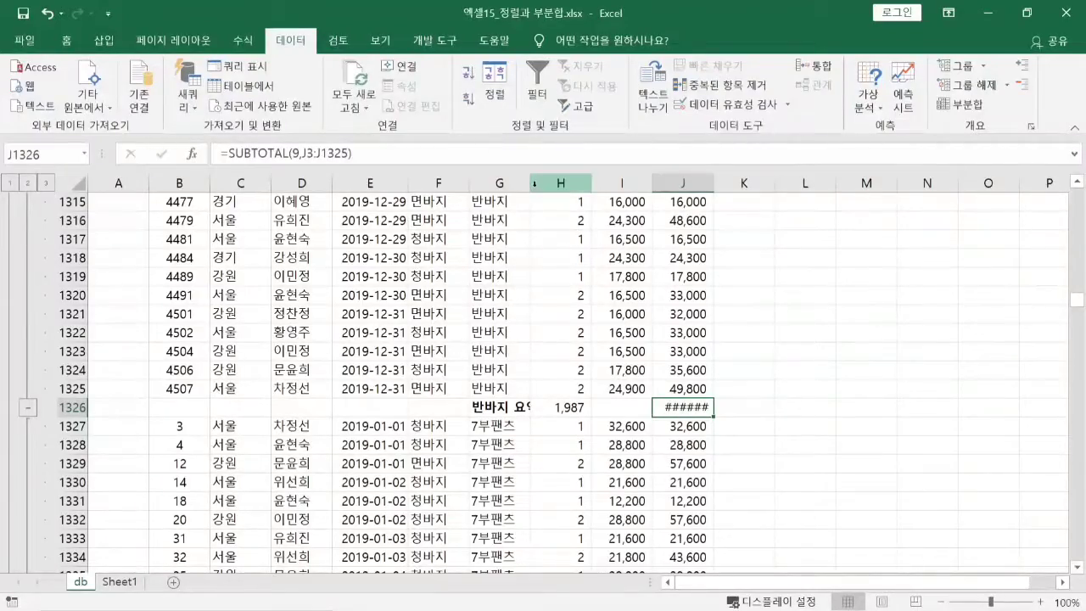
Step: Widen the 품명 and 금액 columns so the 반바지 summary label and its 금액 subtotal fit fully
{"action": "left_click_drag", "start_coordinate": [531, 185], "coordinate": [554, 186]}
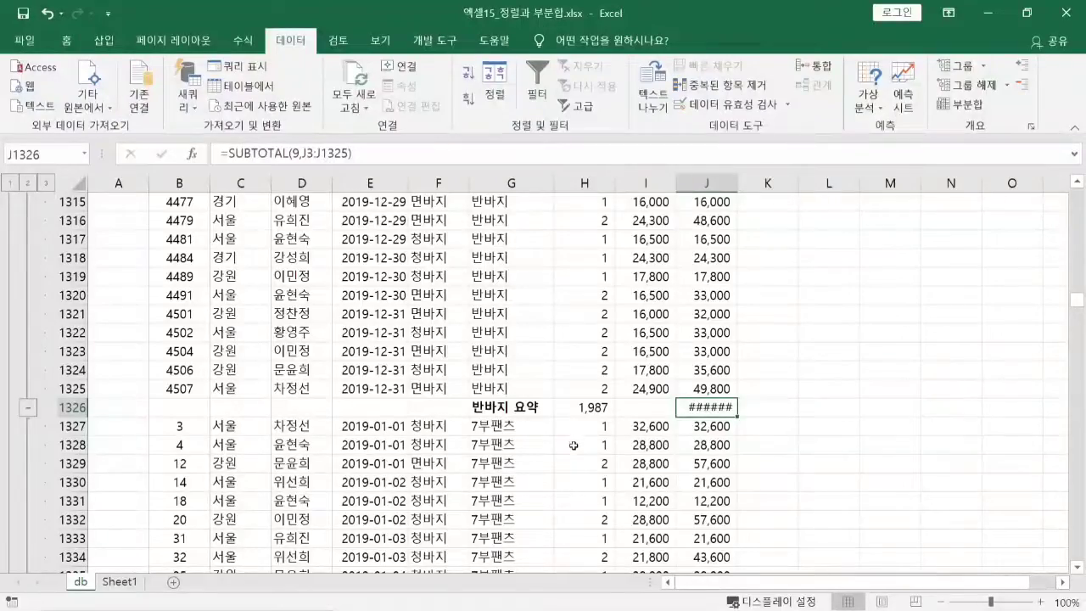
{"action": "left_click", "coordinate": [531, 407]}
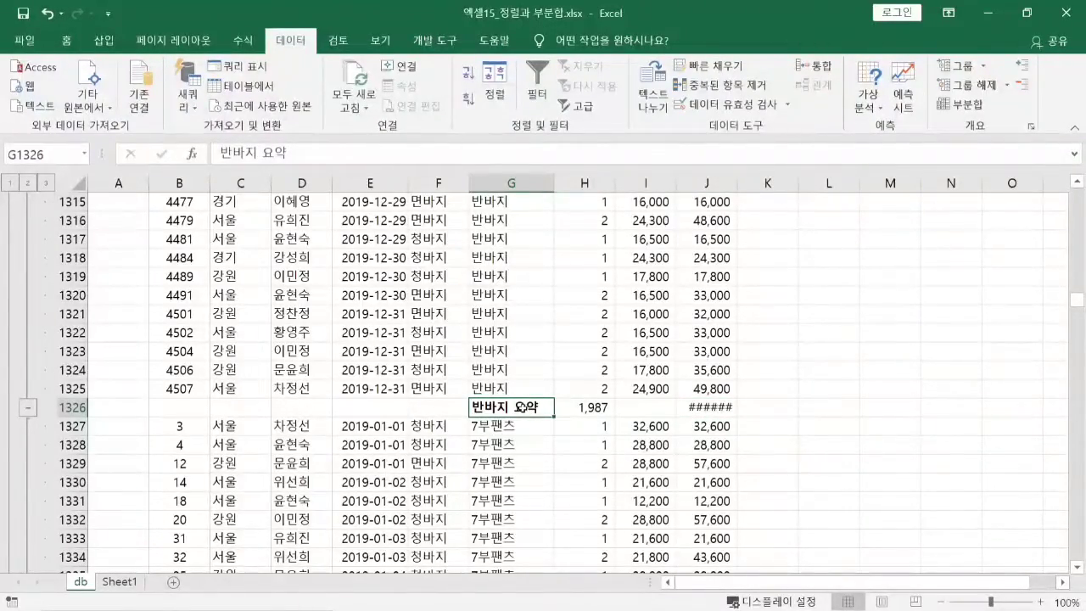
{"action": "left_click", "coordinate": [578, 411]}
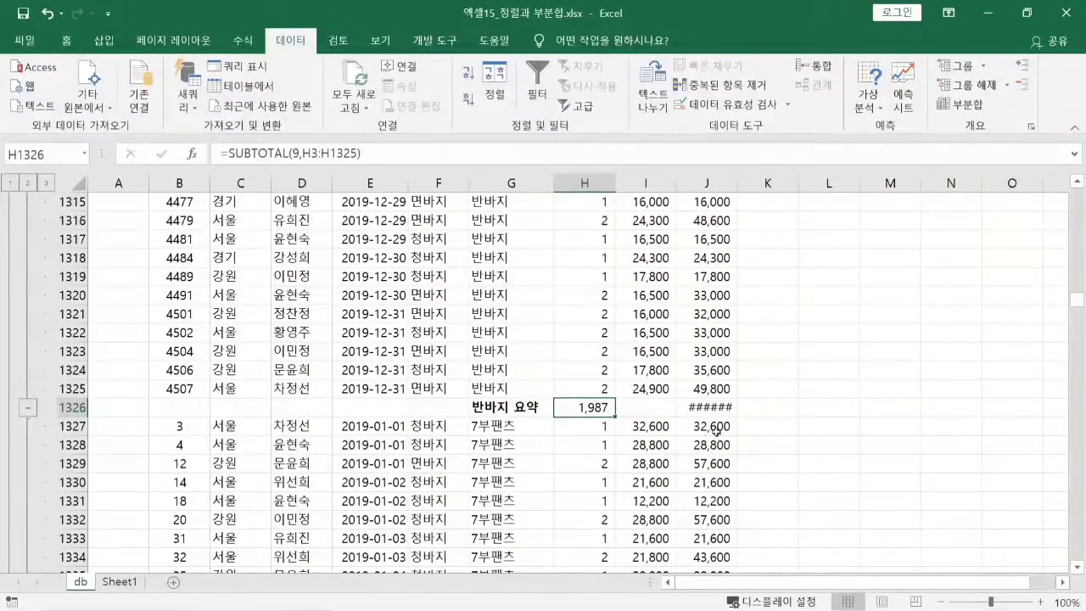
{"action": "left_click", "coordinate": [704, 408]}
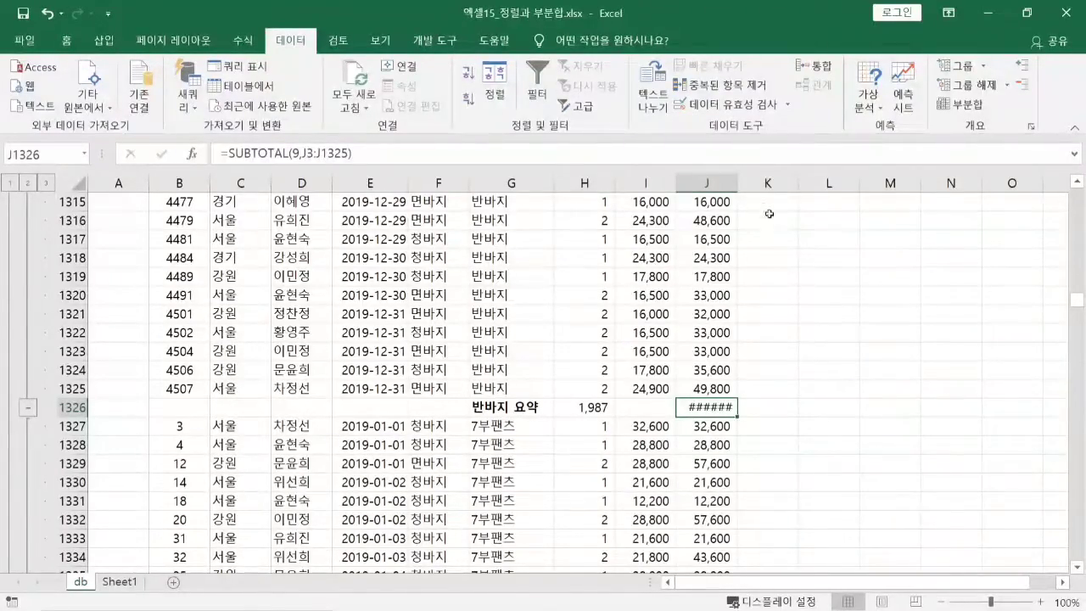
{"action": "mouse_move", "coordinate": [742, 182]}
{"action": "left_mouse_down"}
{"action": "mouse_move", "coordinate": [790, 186]}
{"action": "mouse_move", "coordinate": [759, 181]}
{"action": "left_mouse_up"}
{"action": "left_click", "coordinate": [823, 373]}
{"action": "left_click", "coordinate": [754, 408]}
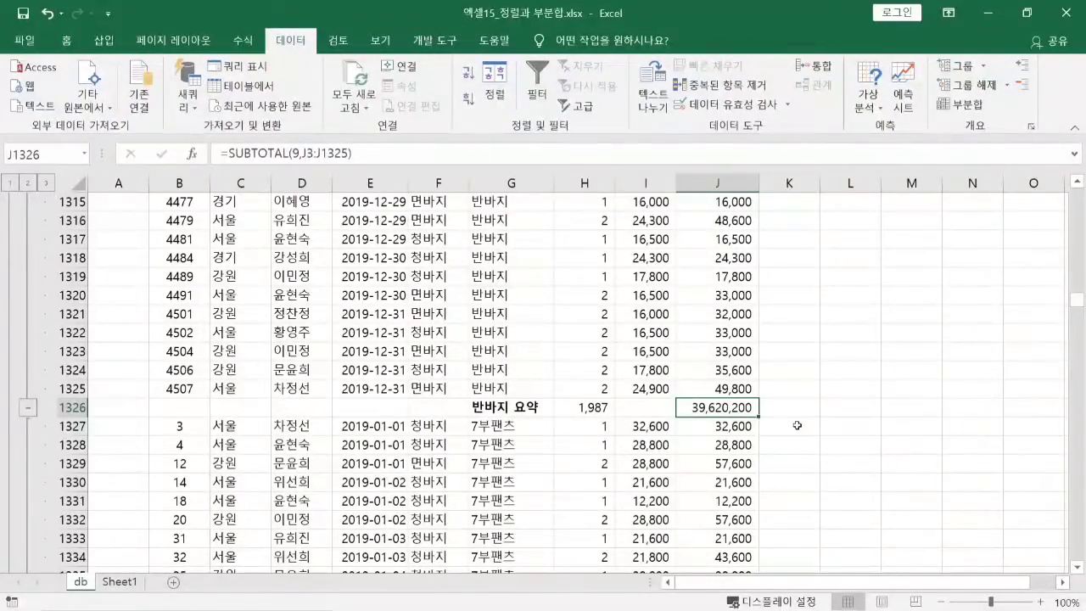
Step: Collapse the outline to level 2, leaving only the 품명 summary rows and the 총합계 row
{"action": "scroll", "coordinate": [750, 425], "scroll_direction": "down", "scroll_amount": 4}
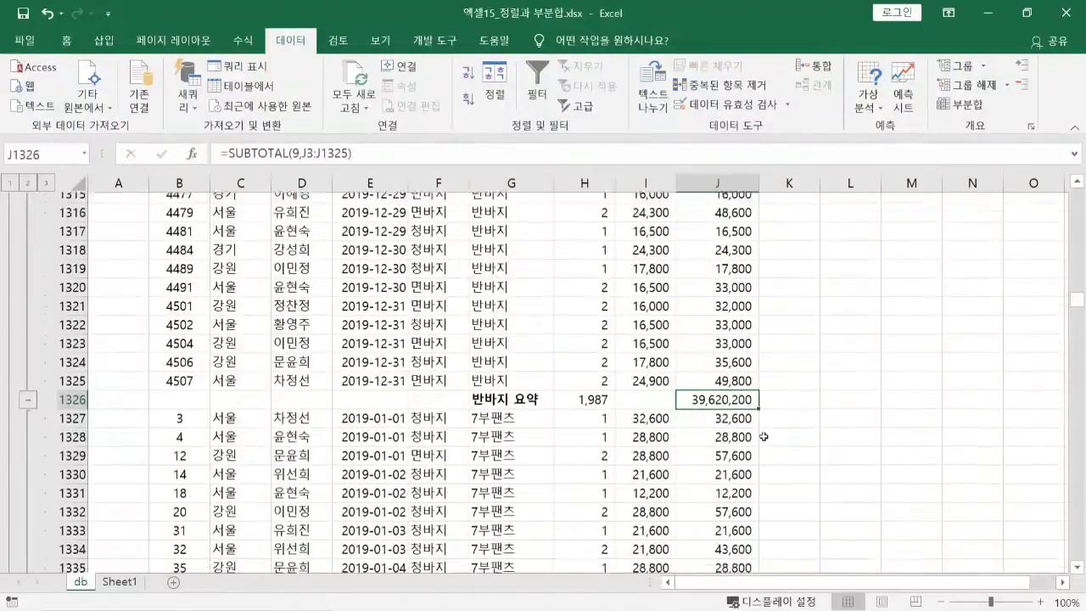
{"action": "scroll", "coordinate": [750, 425], "scroll_direction": "down", "scroll_amount": 7}
{"action": "scroll", "coordinate": [746, 420], "scroll_direction": "up", "scroll_amount": 10}
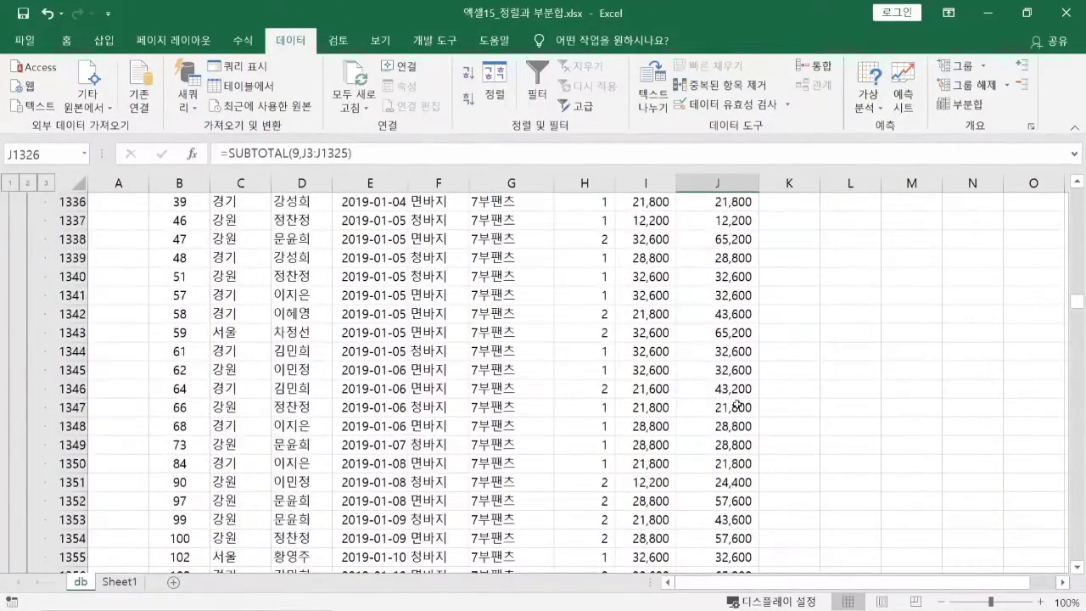
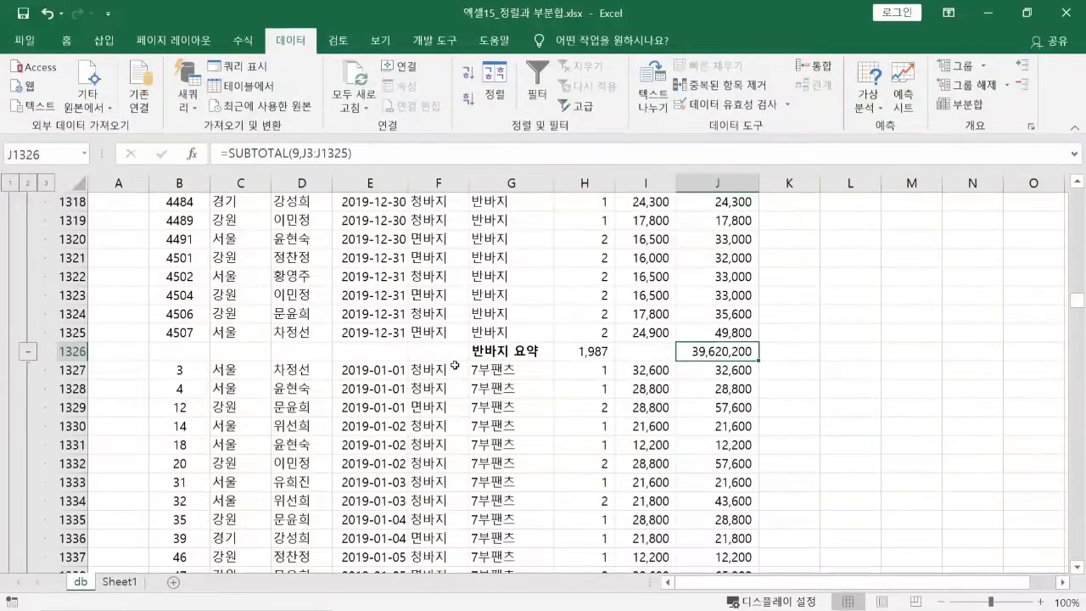
{"action": "left_click", "coordinate": [29, 184]}
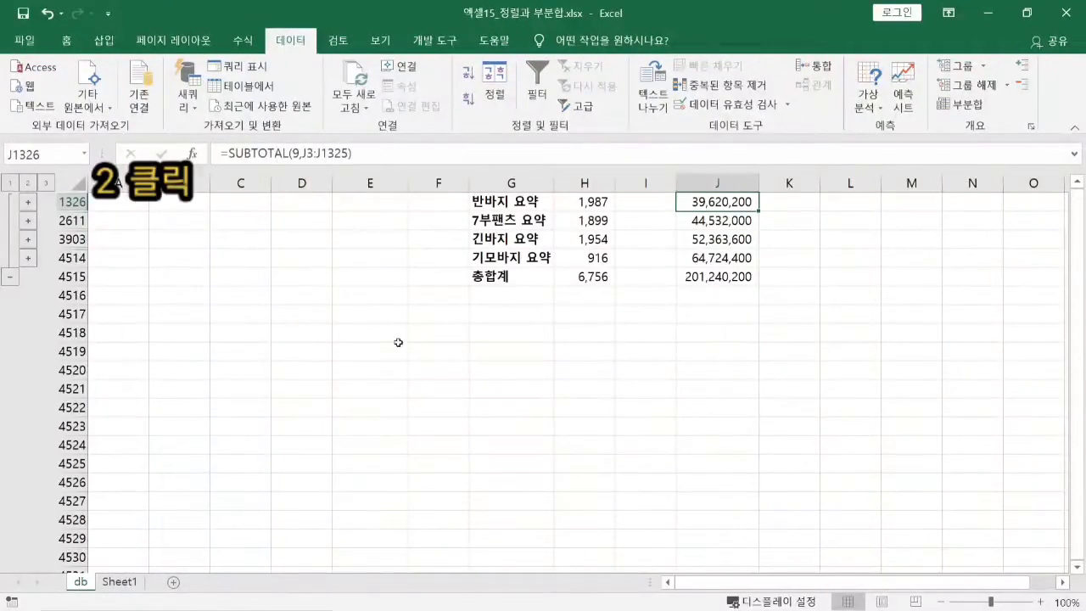
{"action": "scroll", "coordinate": [405, 344], "scroll_direction": "up", "scroll_amount": 1}
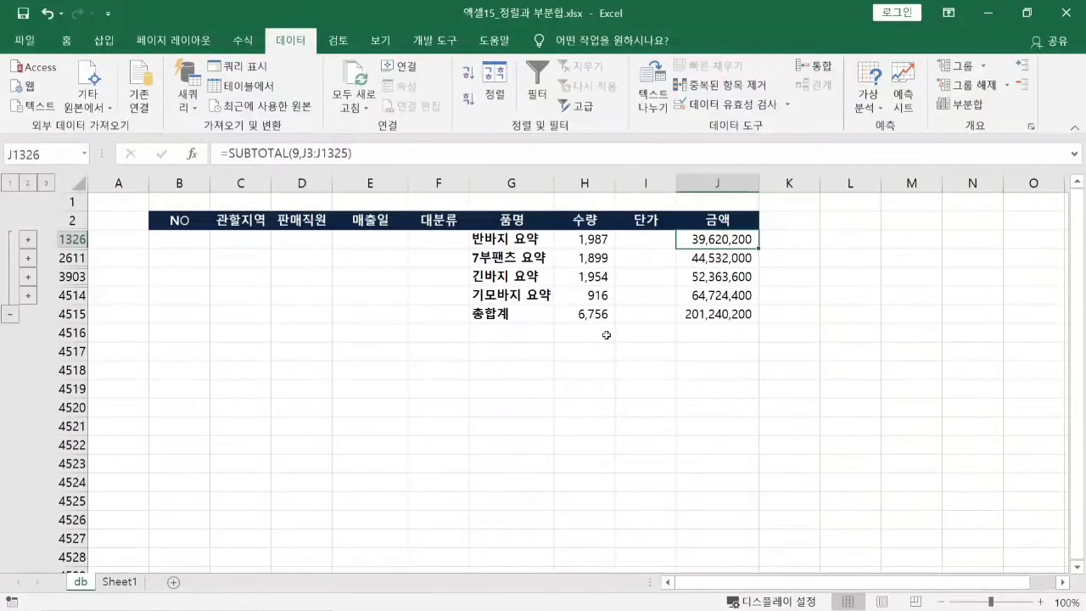
Step: Compare the subtotal table at outline levels 1, 2 and 3, and finish at level 2
{"action": "left_click", "coordinate": [11, 184]}
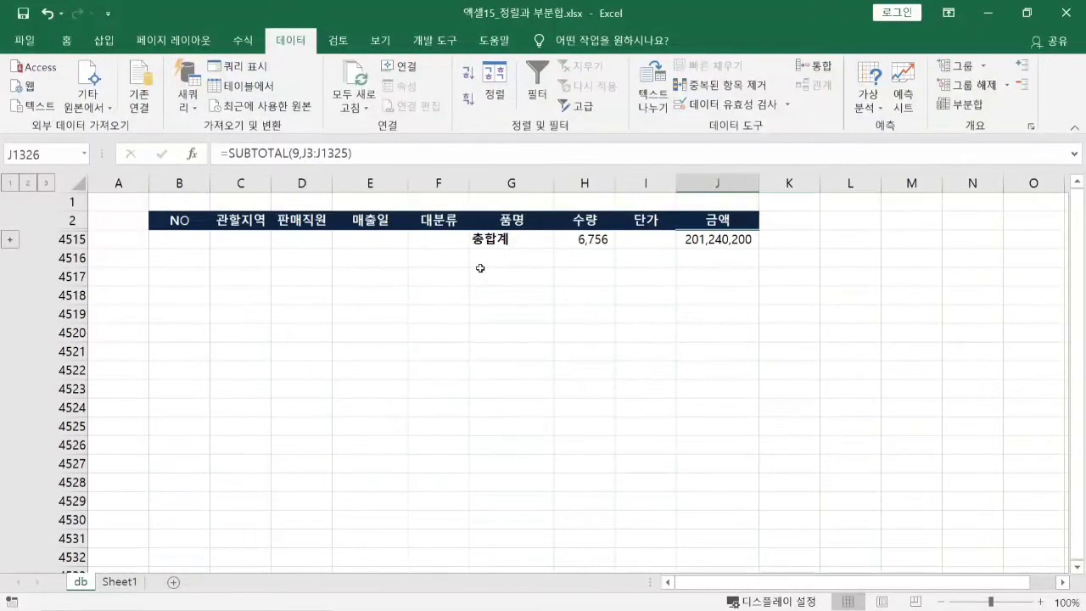
{"action": "left_click", "coordinate": [30, 185]}
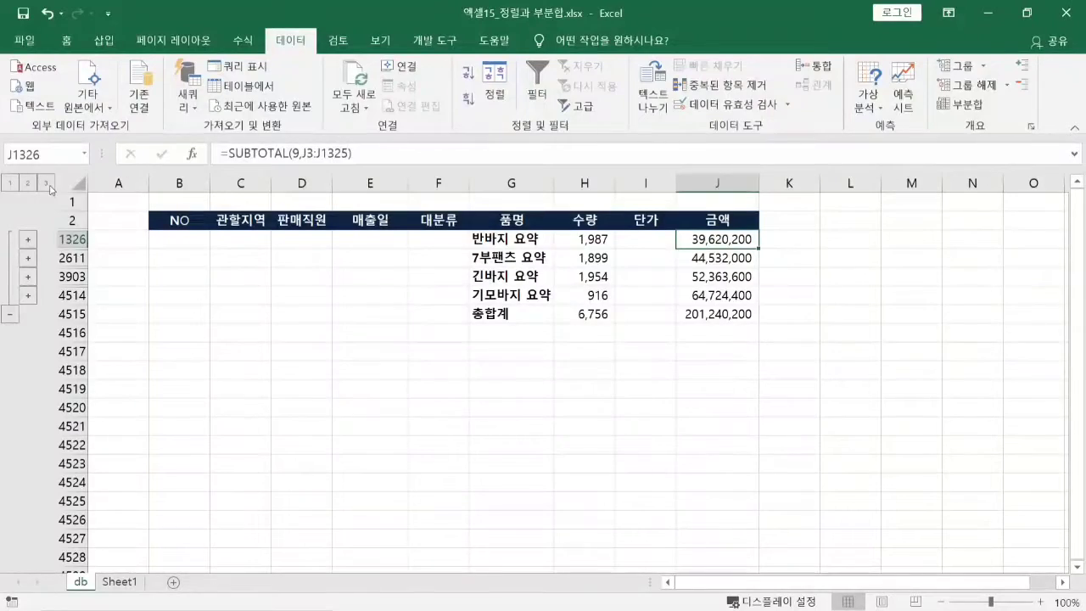
{"action": "left_click", "coordinate": [48, 184]}
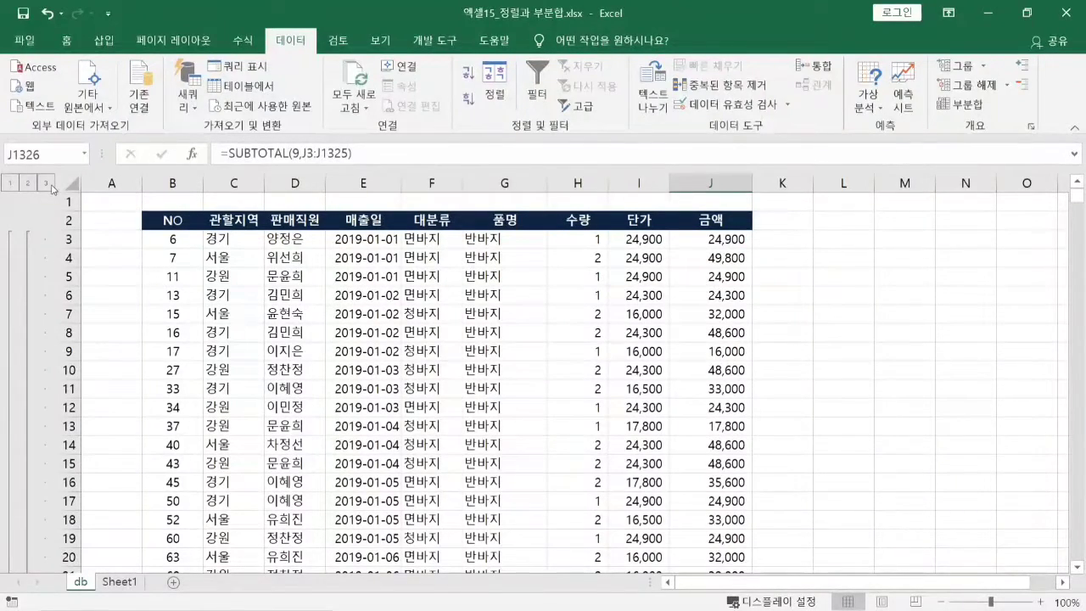
{"action": "left_click", "coordinate": [29, 184]}
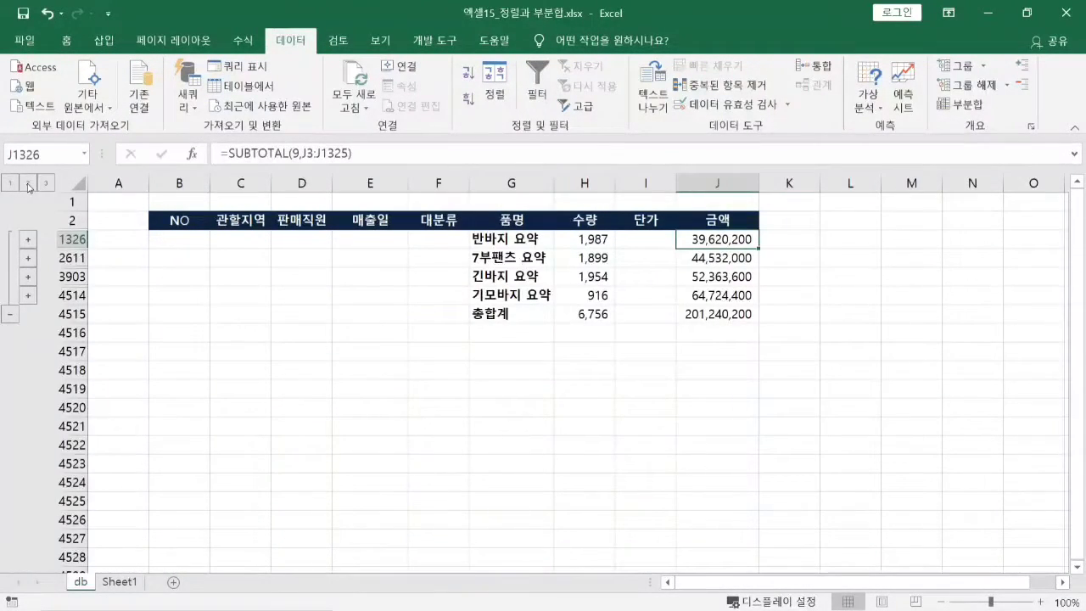
{"action": "left_click", "coordinate": [12, 184]}
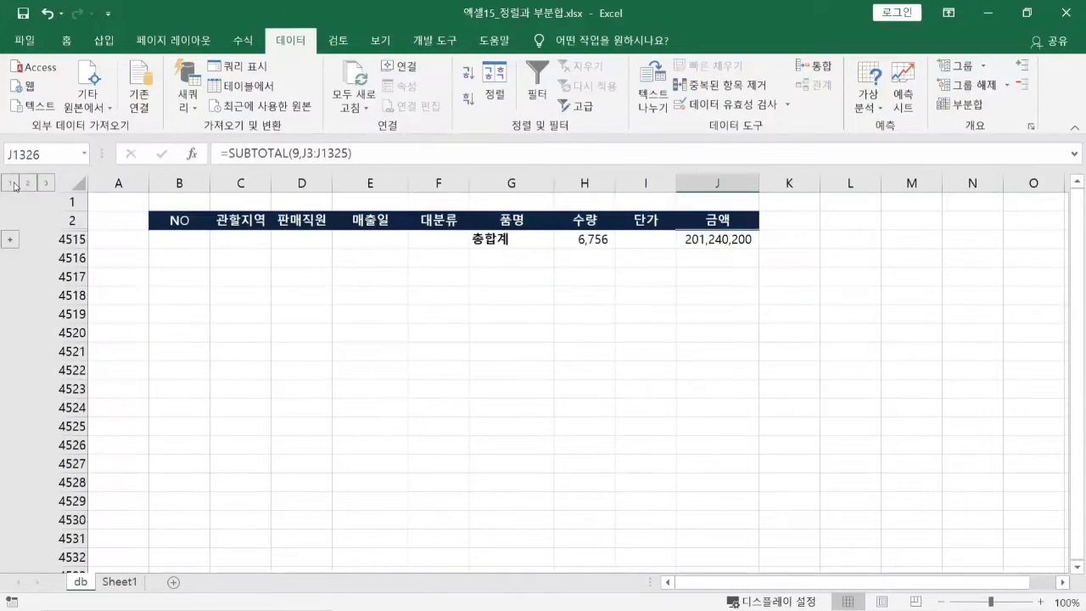
{"action": "left_click", "coordinate": [29, 184]}
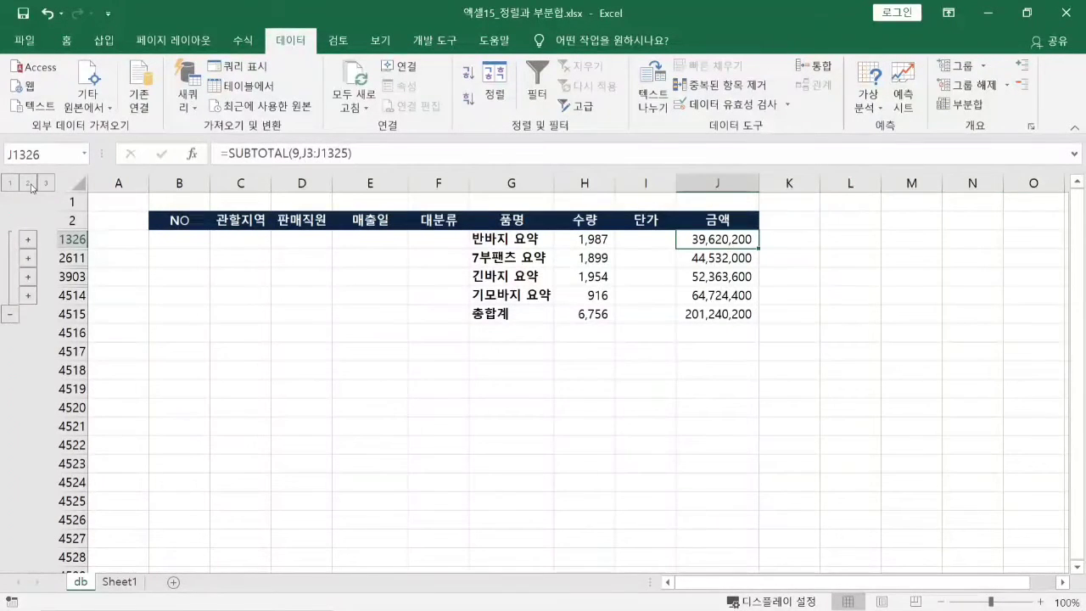
{"action": "left_click", "coordinate": [45, 185]}
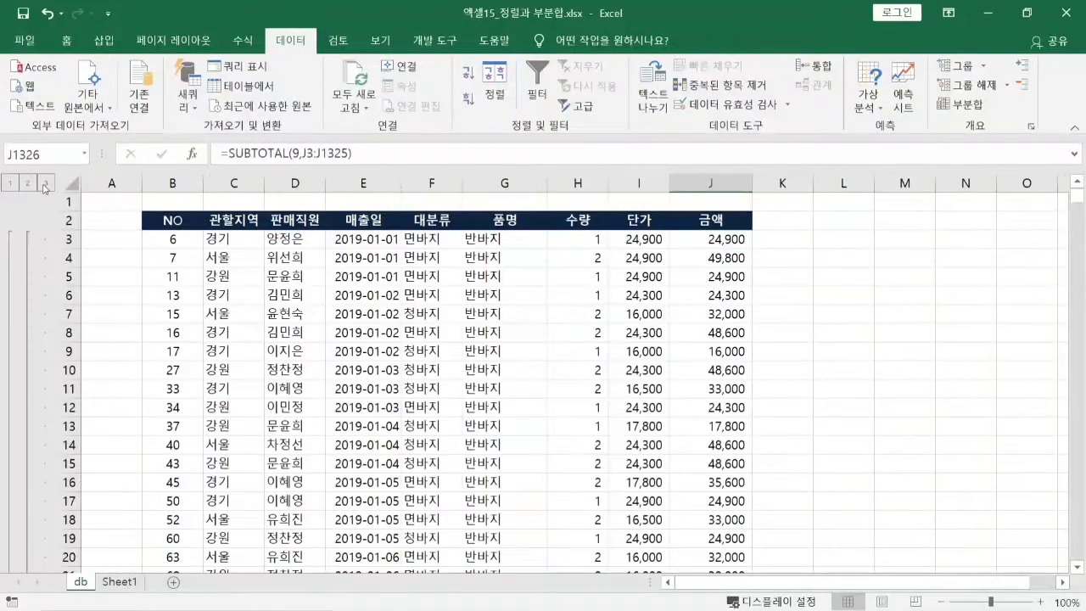
{"action": "left_click", "coordinate": [29, 184]}
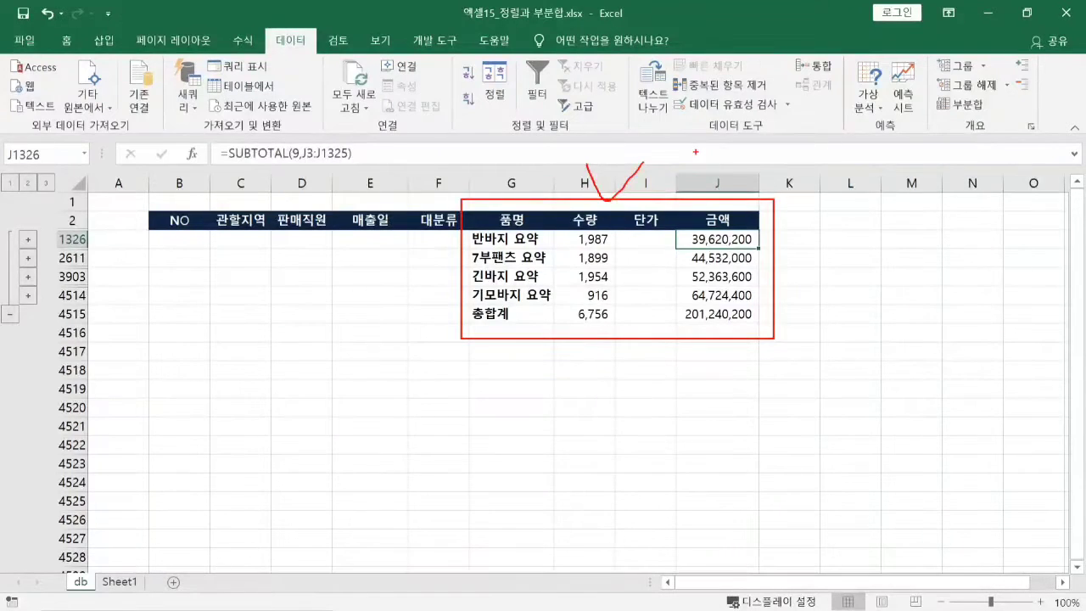
Step: Remove all subtotals from the collapsed sales table
{"action": "left_click", "coordinate": [904, 412]}
{"action": "left_click", "coordinate": [511, 257]}
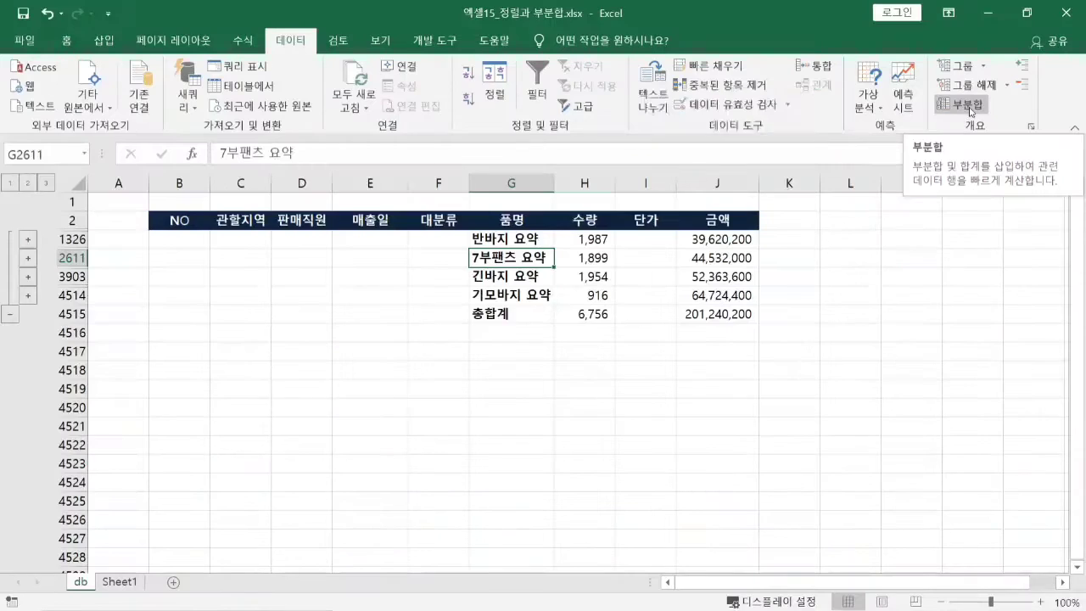
{"action": "left_click", "coordinate": [952, 109]}
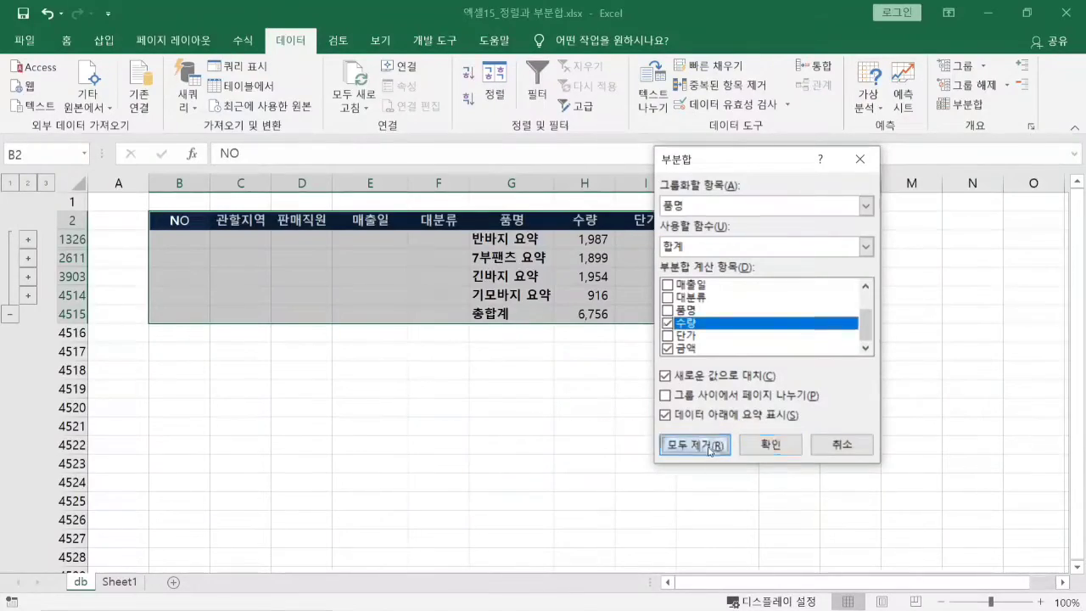
{"action": "left_click", "coordinate": [694, 445]}
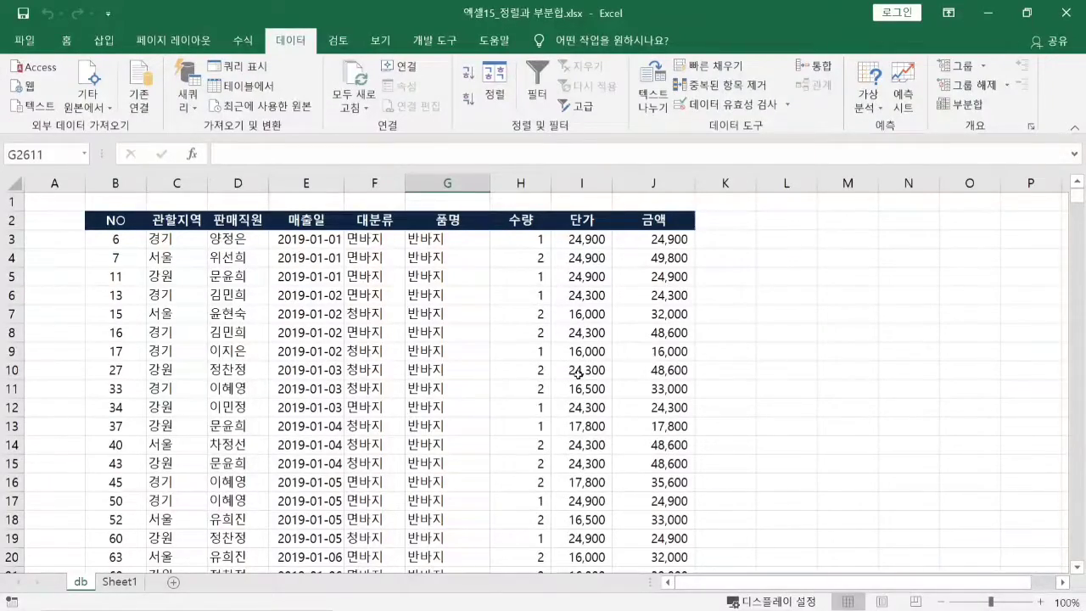
Step: Sort the sales table ascending by NO, and re-sort it ascending by 판매직원
{"action": "left_click", "coordinate": [128, 295]}
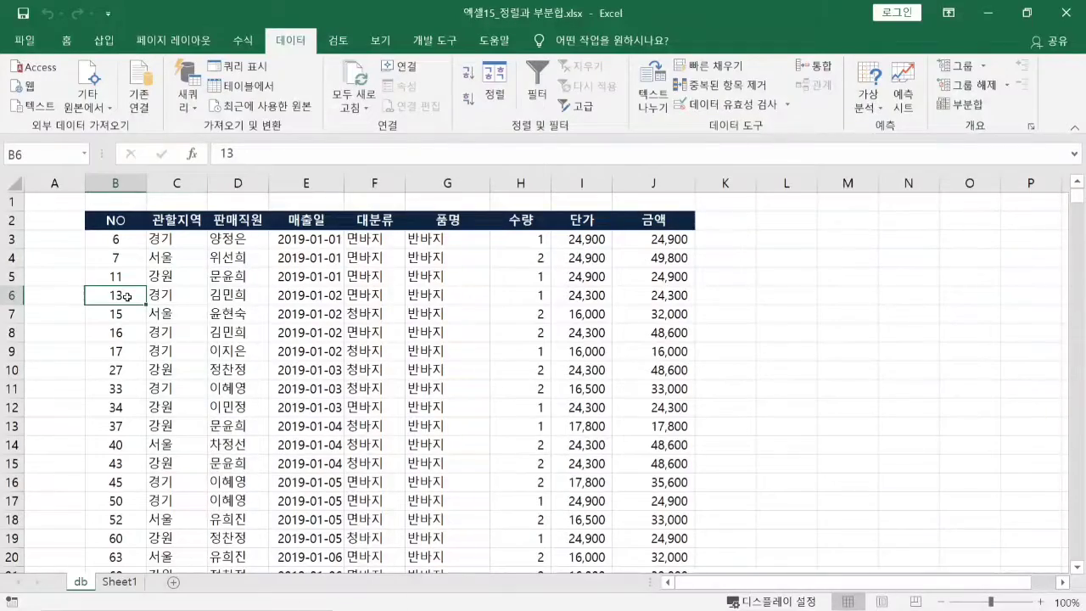
{"action": "left_click", "coordinate": [448, 310]}
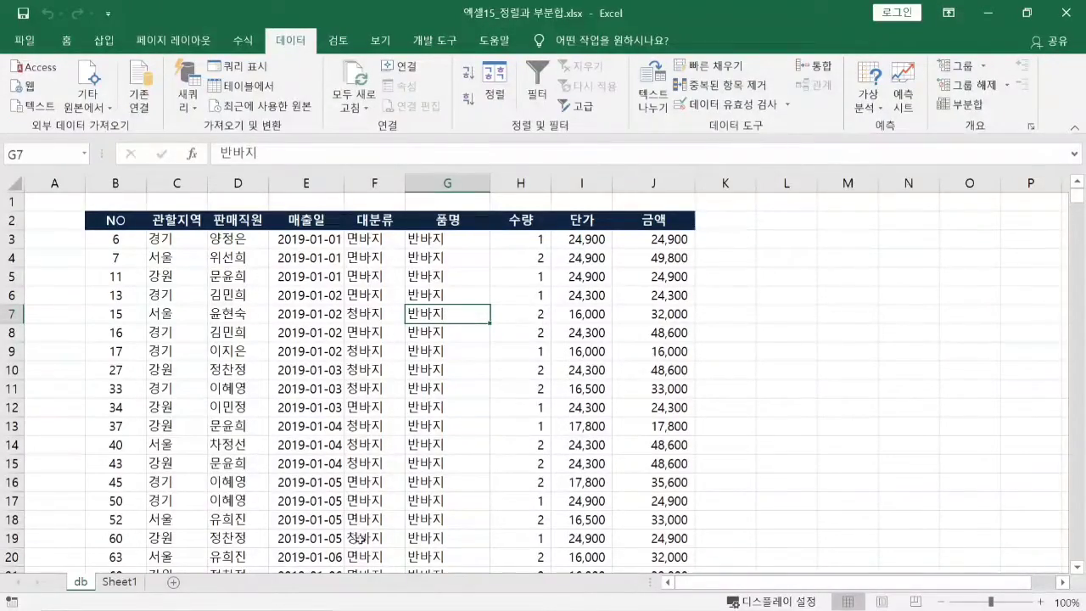
{"action": "left_click", "coordinate": [127, 354]}
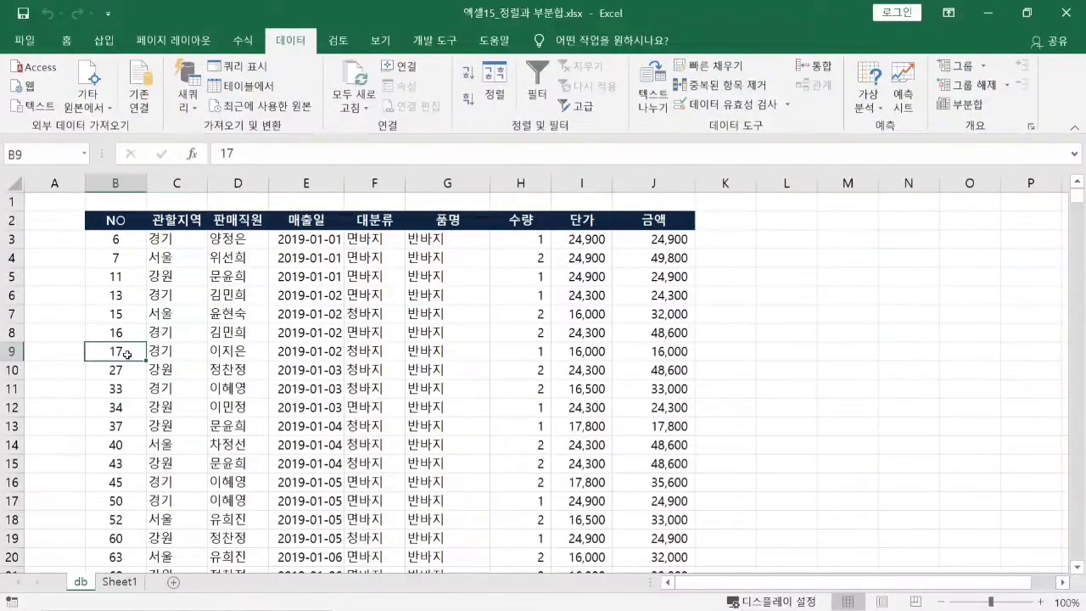
{"action": "left_click", "coordinate": [468, 74]}
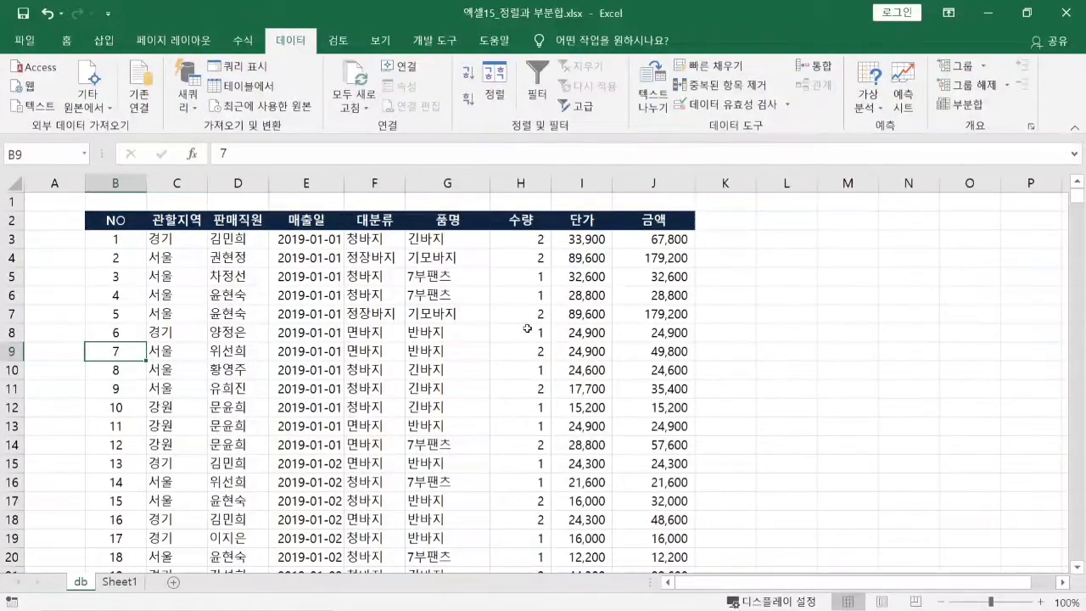
{"action": "left_click", "coordinate": [243, 318]}
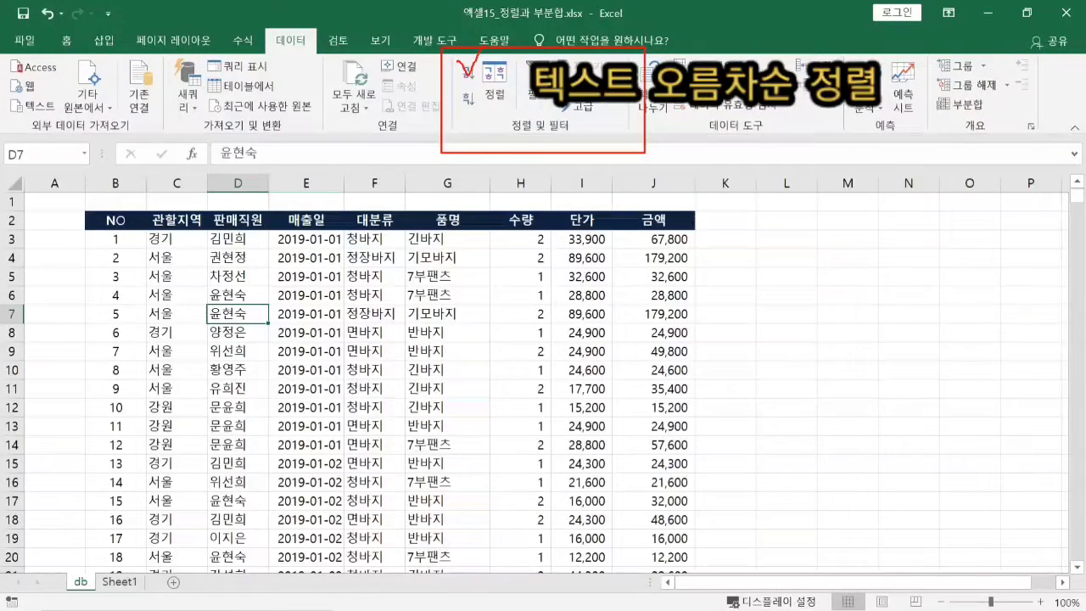
{"action": "left_click", "coordinate": [469, 81]}
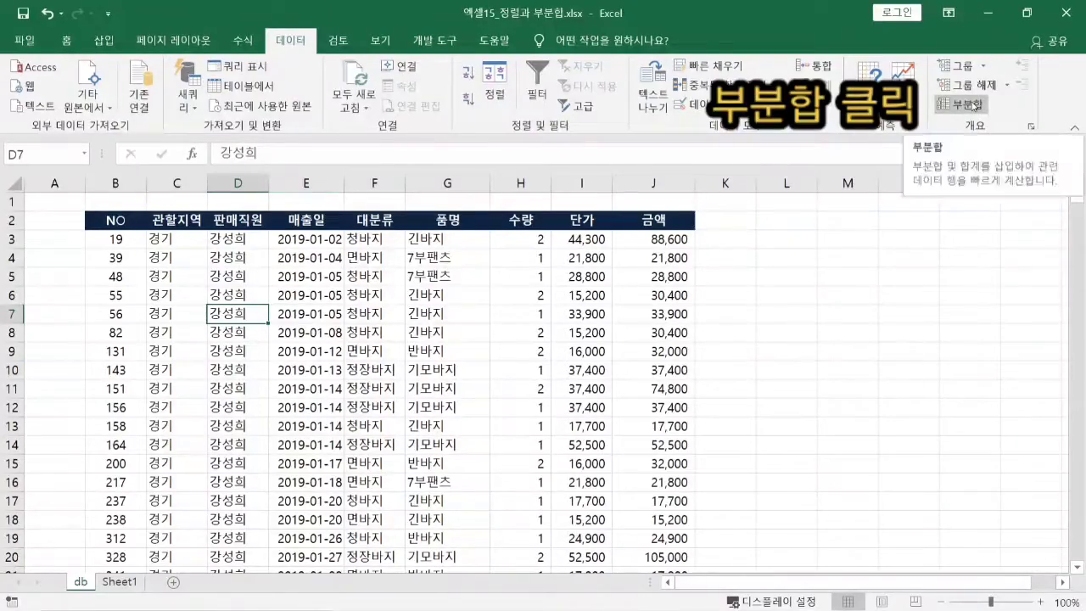
Step: Set up new subtotals for the sales table, grouped by 판매직원 with the 합계 function
{"action": "left_click", "coordinate": [974, 105]}
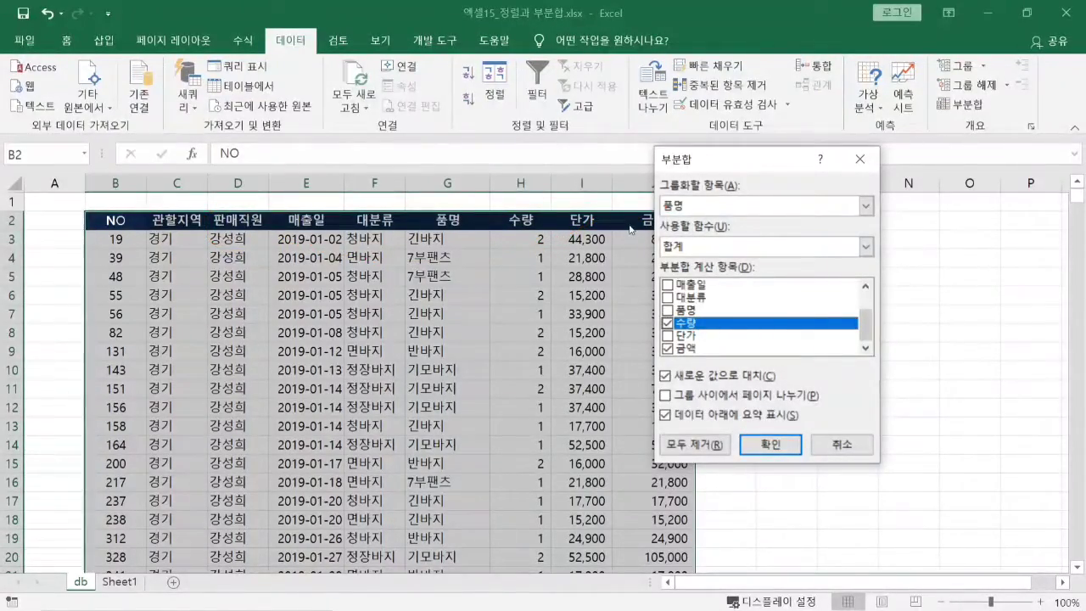
{"action": "left_click", "coordinate": [866, 205]}
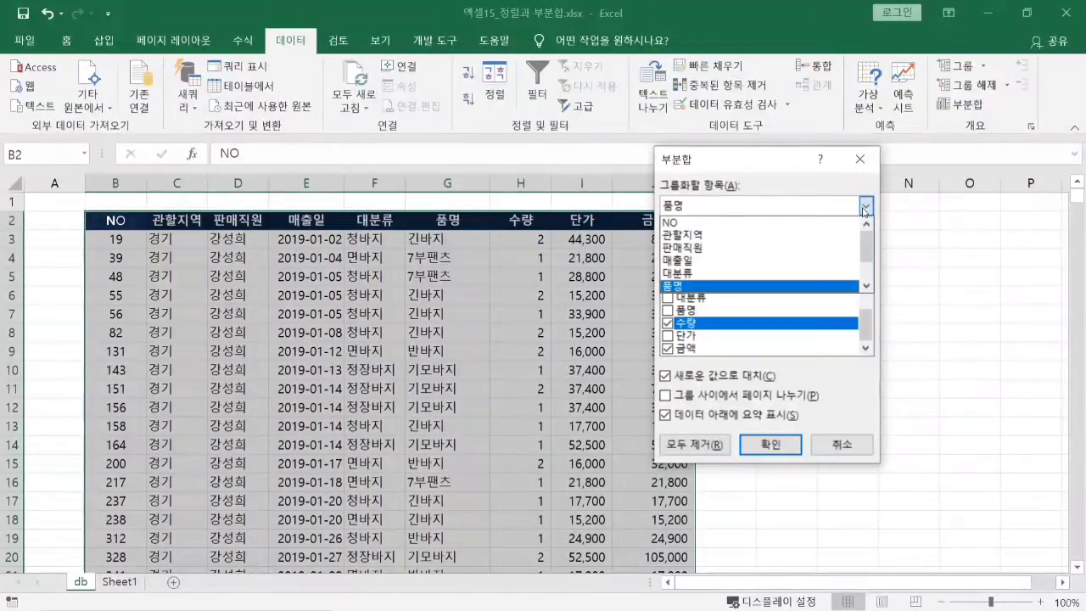
{"action": "left_click", "coordinate": [691, 247]}
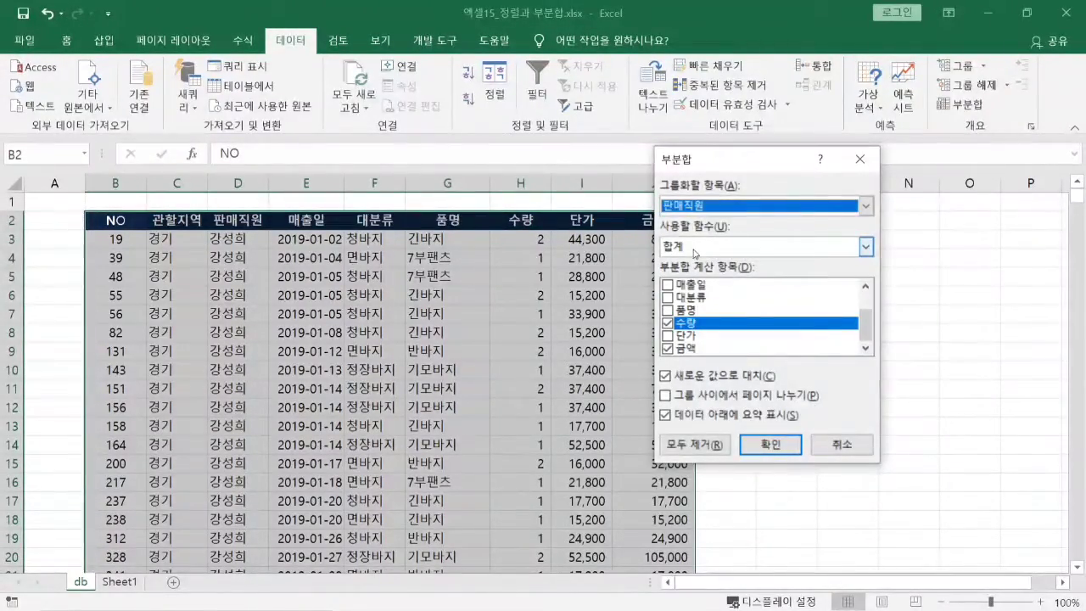
{"action": "left_click", "coordinate": [865, 206]}
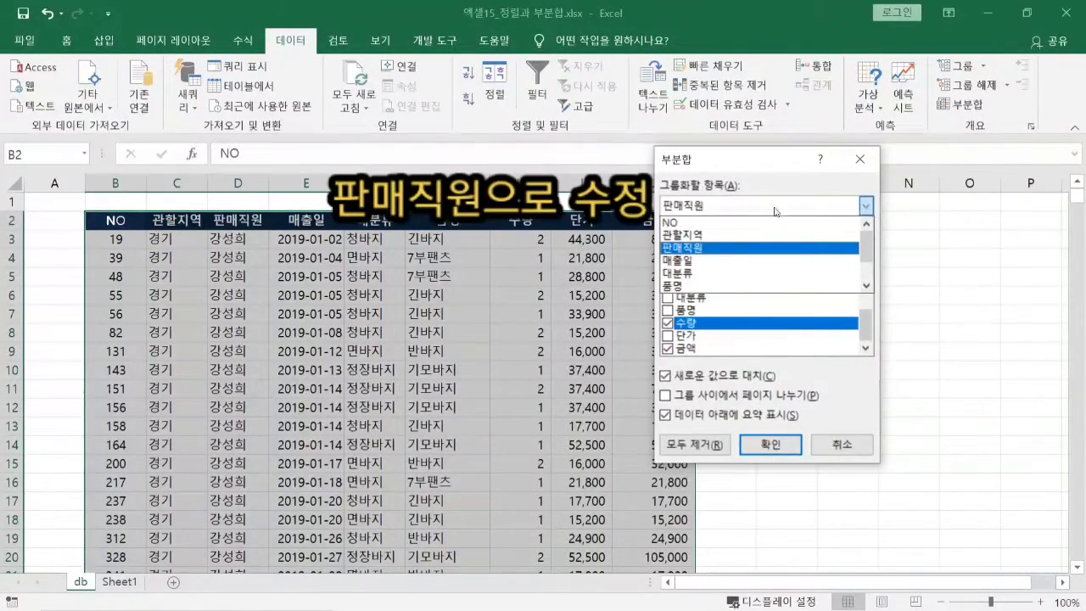
{"action": "left_click", "coordinate": [697, 250]}
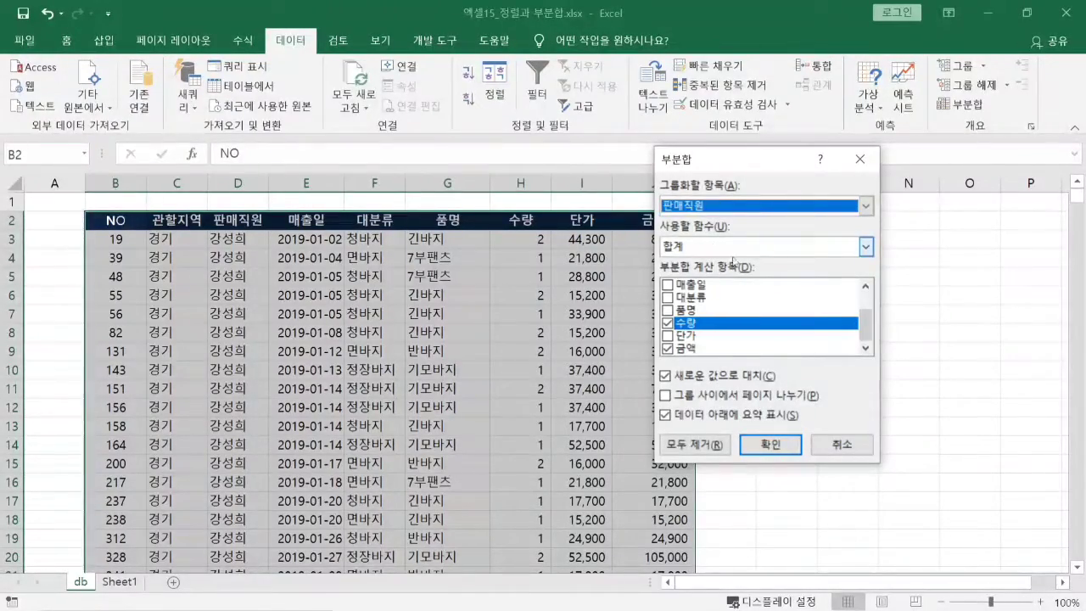
{"action": "left_click", "coordinate": [866, 247]}
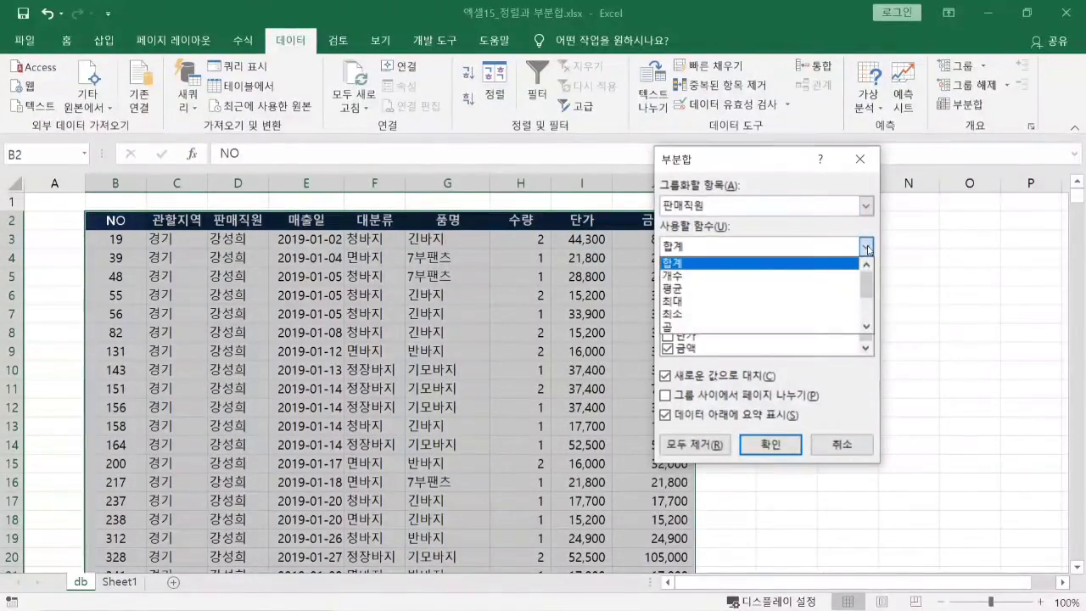
{"action": "left_click", "coordinate": [696, 265]}
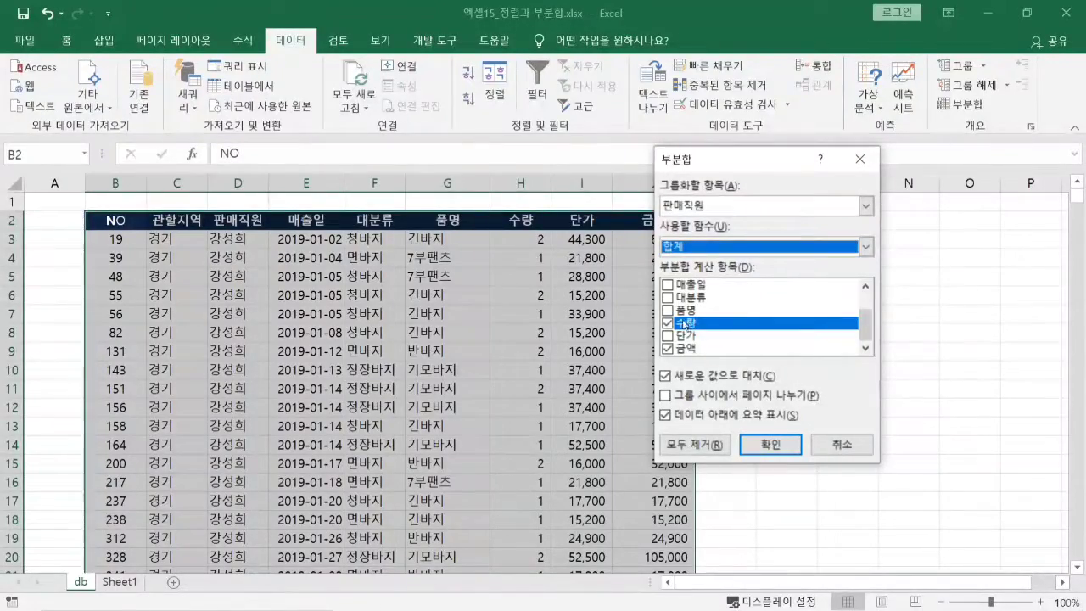
Step: Choose 수량 and 금액 as the columns to total in the new subtotals
{"action": "left_click", "coordinate": [685, 323]}
{"action": "left_click", "coordinate": [678, 349]}
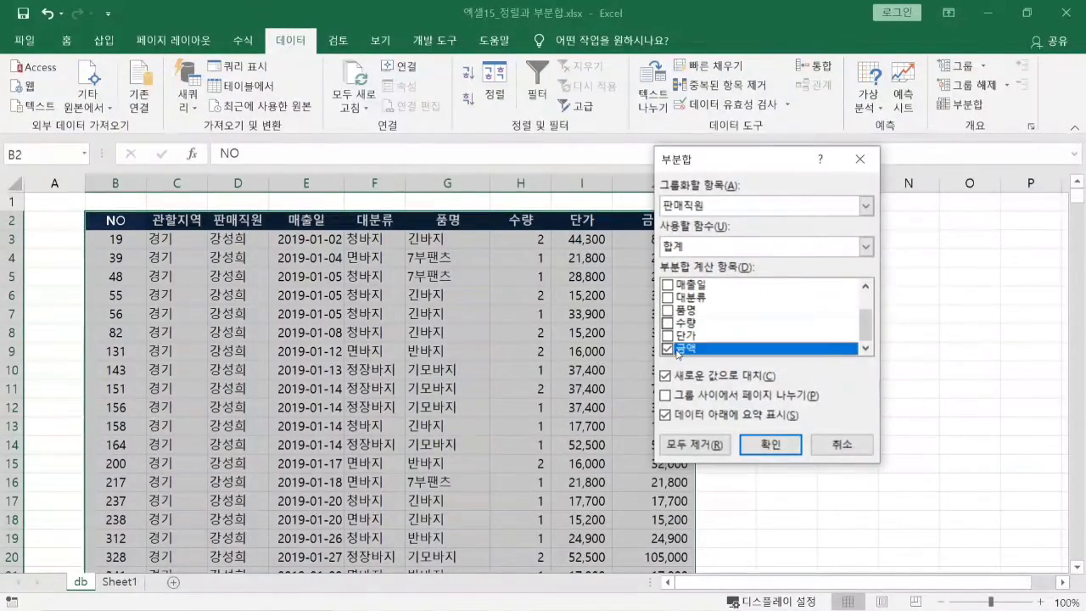
{"action": "left_click", "coordinate": [678, 349]}
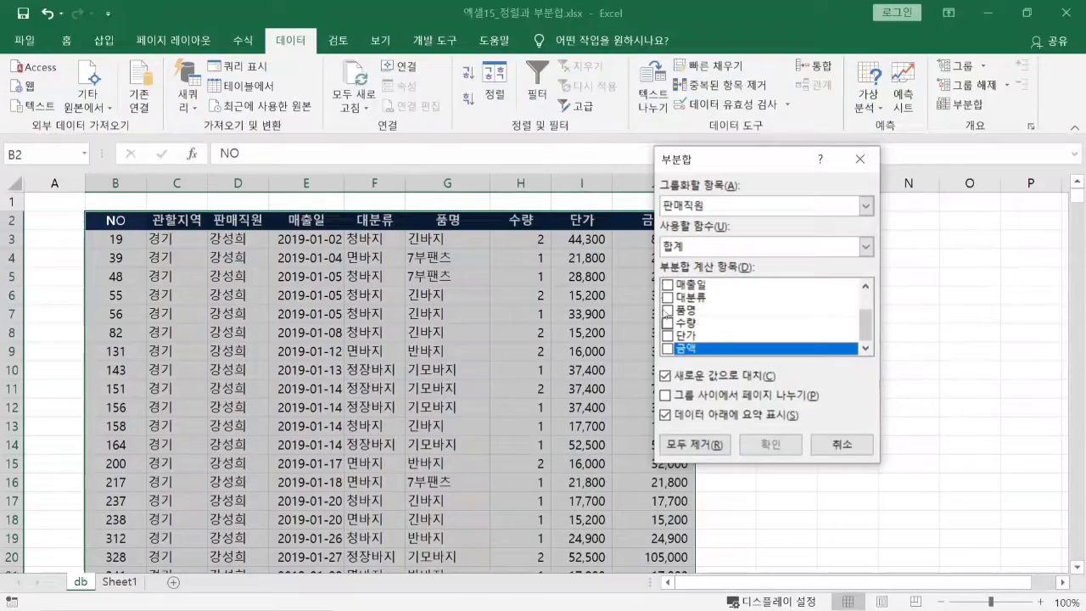
{"action": "left_click", "coordinate": [668, 324]}
{"action": "left_click", "coordinate": [668, 349]}
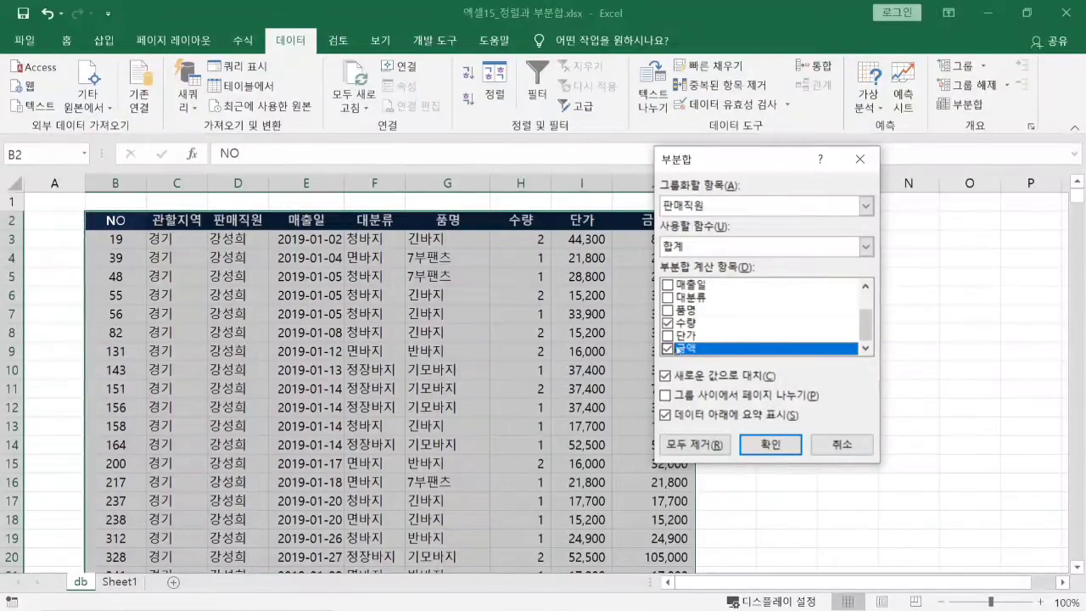
{"action": "mouse_move", "coordinate": [657, 406]}
{"action": "left_mouse_down"}
{"action": "mouse_move", "coordinate": [679, 429]}
{"action": "mouse_move", "coordinate": [830, 429]}
{"action": "left_mouse_up"}
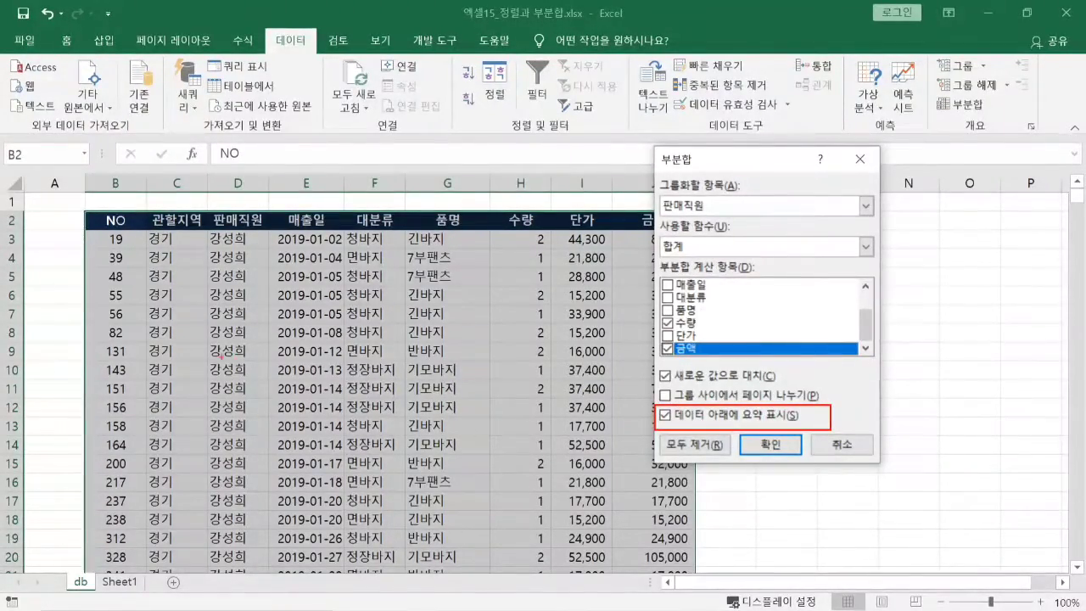
{"action": "mouse_move", "coordinate": [196, 491]}
{"action": "left_mouse_down"}
{"action": "mouse_move", "coordinate": [248, 515]}
{"action": "mouse_move", "coordinate": [694, 521]}
{"action": "left_mouse_up"}
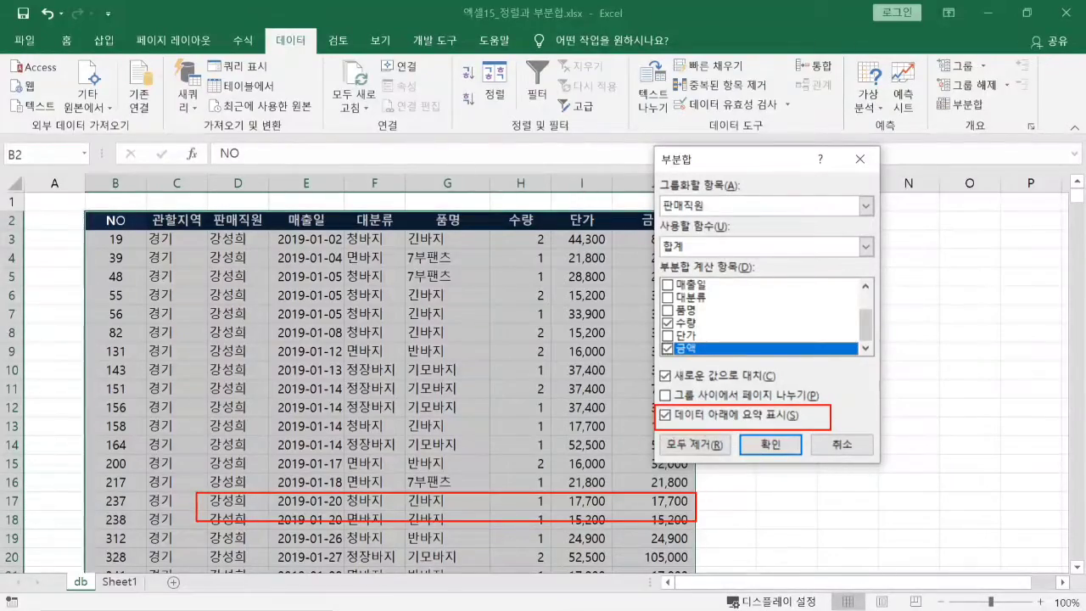
{"action": "left_click_drag", "start_coordinate": [717, 395], "coordinate": [793, 356]}
{"action": "key", "text": "Escape"}
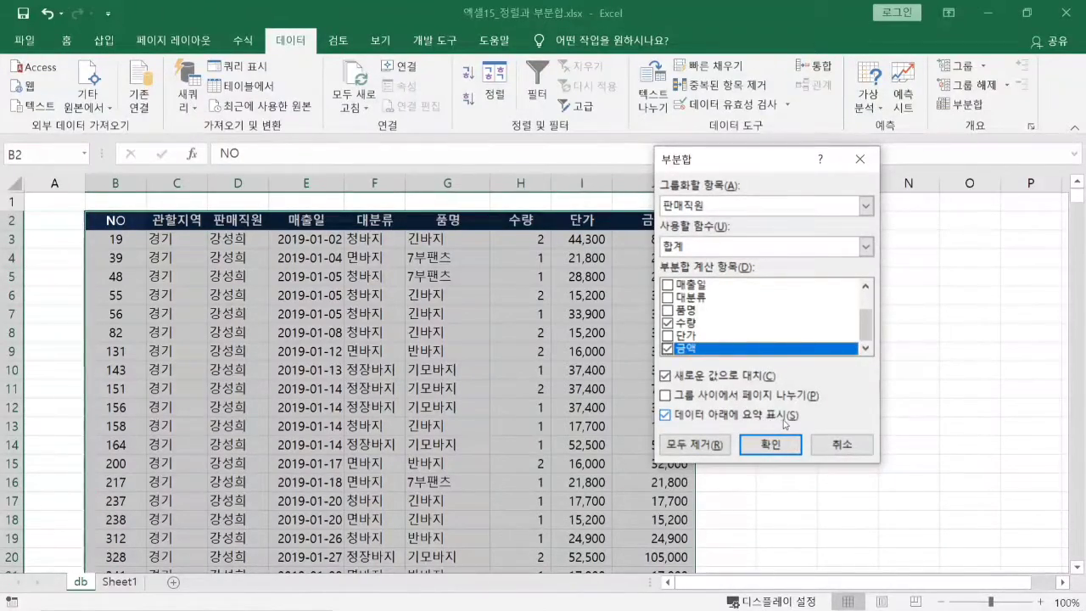
Step: Turn off 데이터 아래에 요약 표시 and create the subtotals with the summaries above the data
{"action": "left_click", "coordinate": [671, 416]}
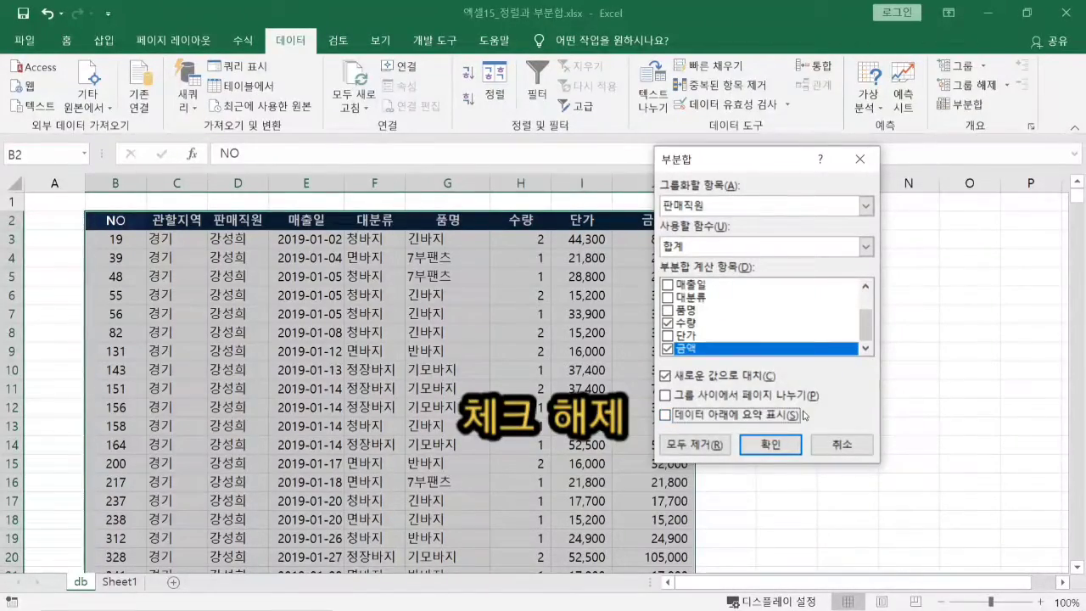
{"action": "left_click", "coordinate": [771, 445]}
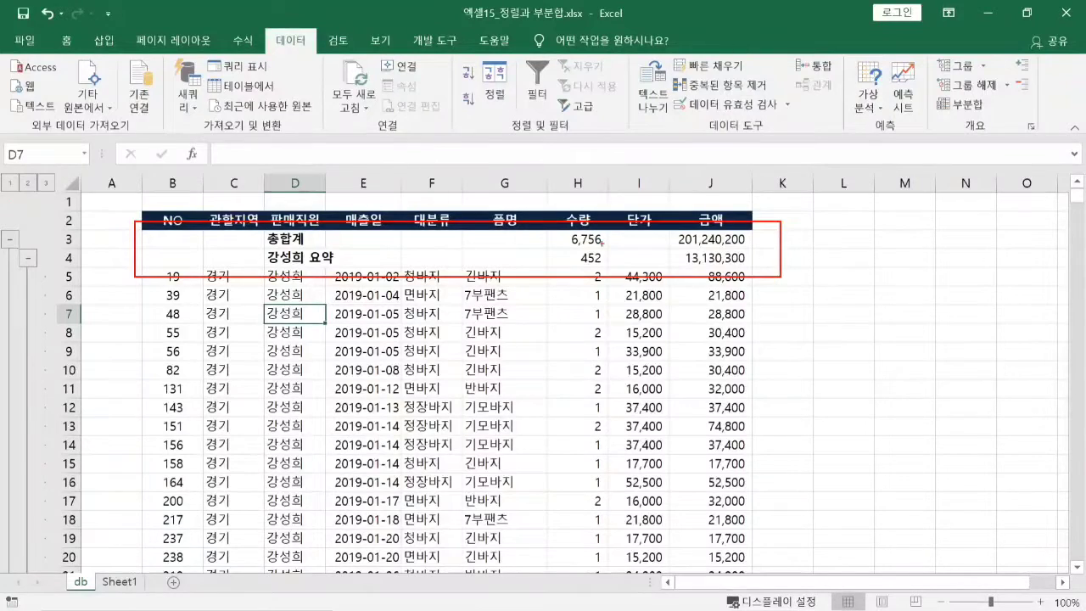
{"action": "mouse_move", "coordinate": [514, 206]}
{"action": "left_mouse_down"}
{"action": "mouse_move", "coordinate": [539, 268]}
{"action": "mouse_move", "coordinate": [595, 222]}
{"action": "mouse_move", "coordinate": [619, 174]}
{"action": "left_mouse_up"}
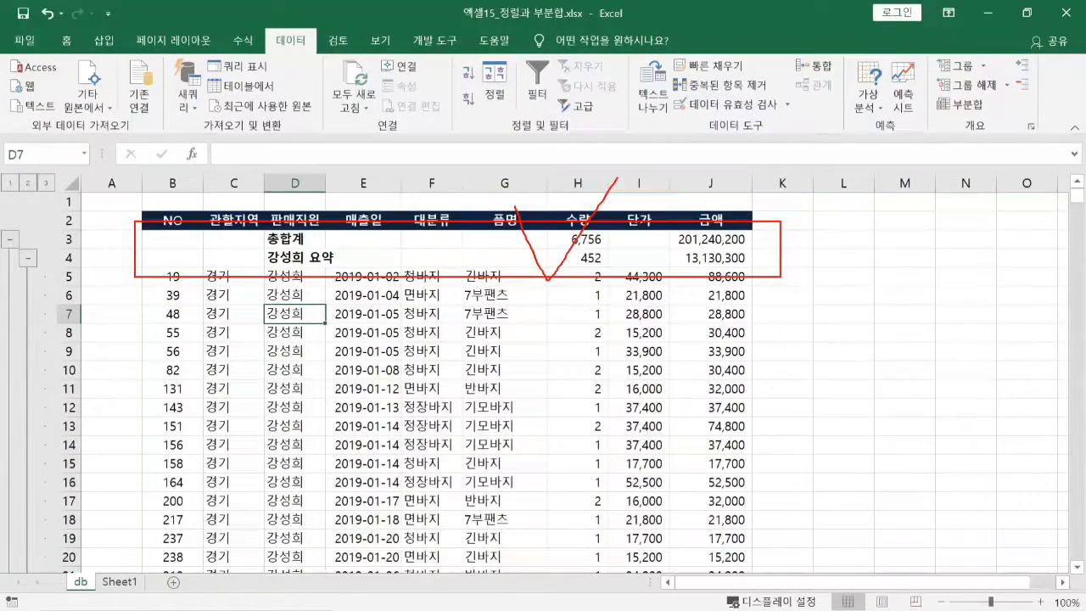
{"action": "key", "text": "e"}
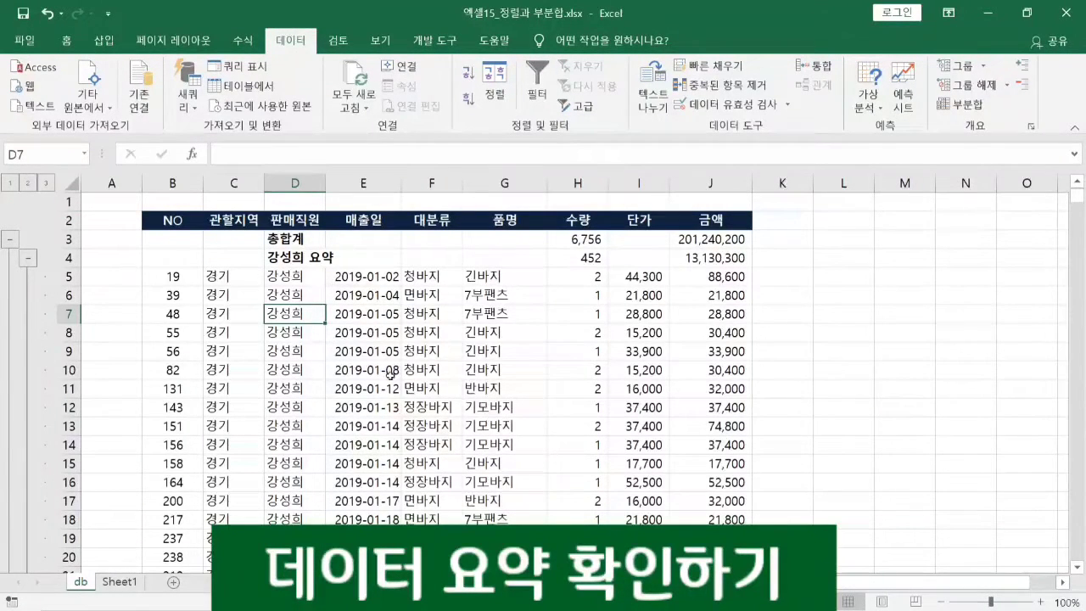
Step: Compare the 판매직원 subtotals at outline levels 1, 2 and 3, and leave the table collapsed to level 2
{"action": "left_click", "coordinate": [29, 183]}
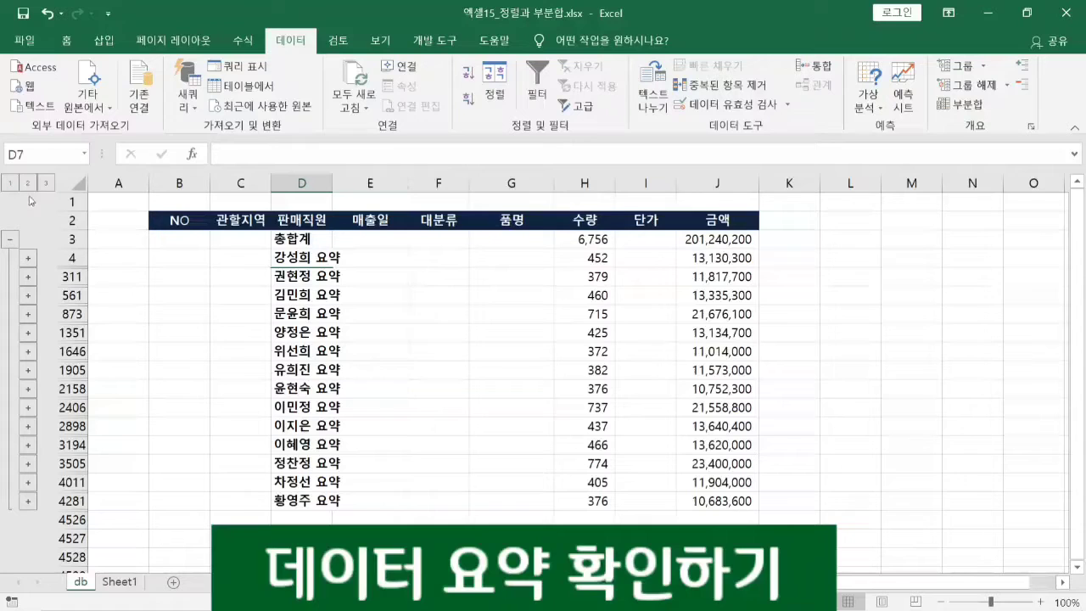
{"action": "left_click", "coordinate": [12, 184]}
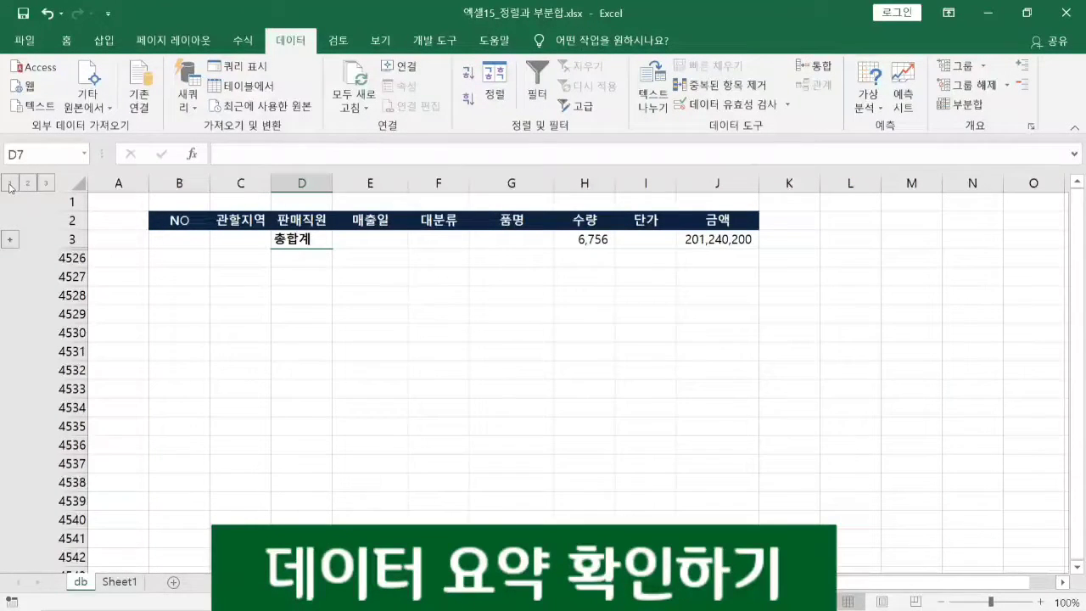
{"action": "left_click", "coordinate": [28, 184]}
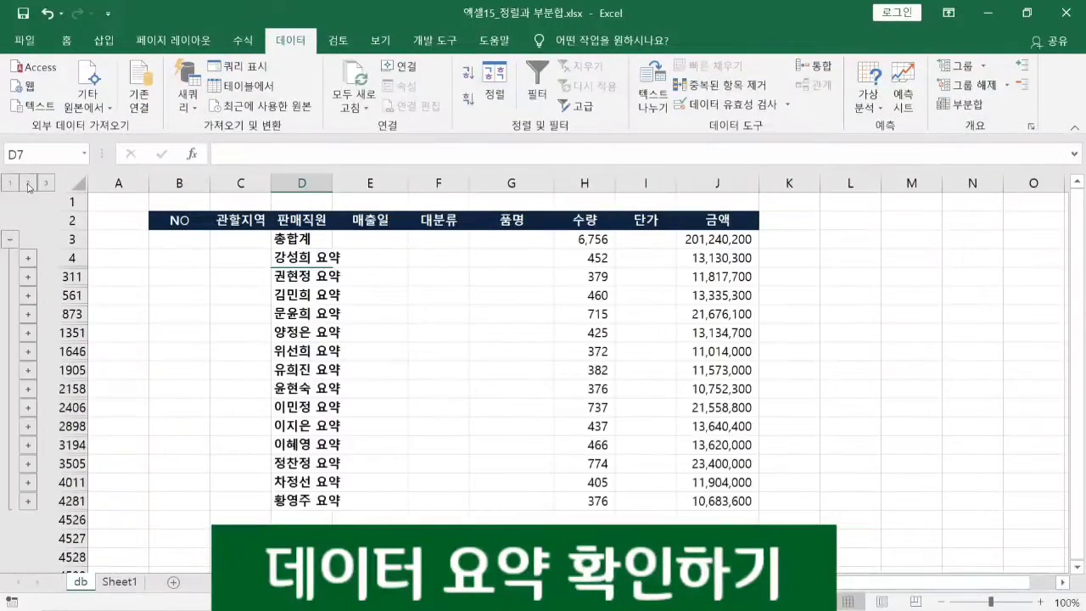
{"action": "left_click", "coordinate": [47, 184]}
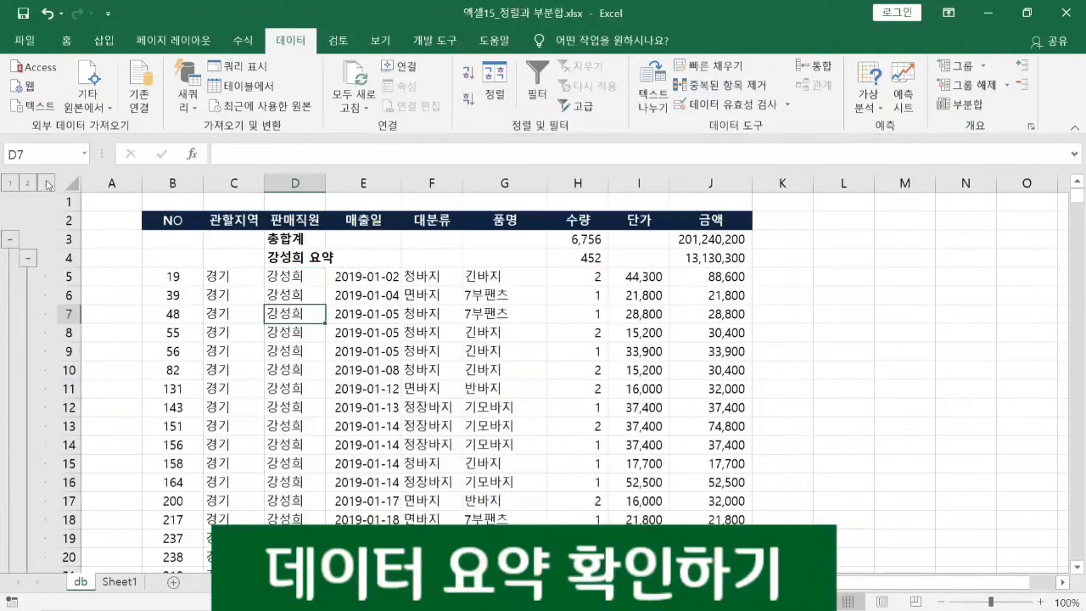
{"action": "left_click", "coordinate": [28, 183]}
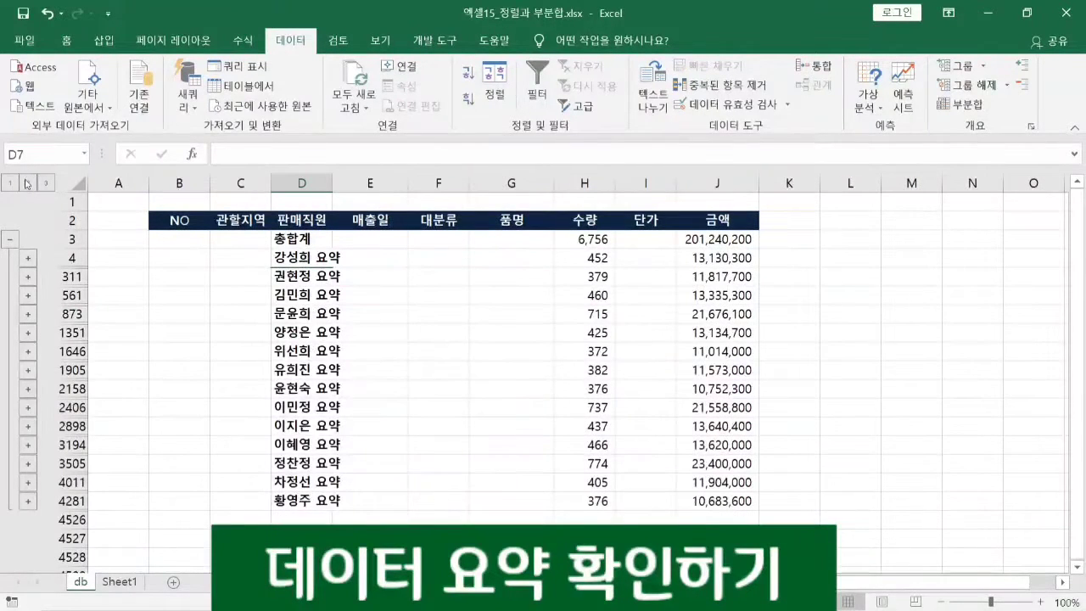
{"action": "left_click", "coordinate": [9, 185]}
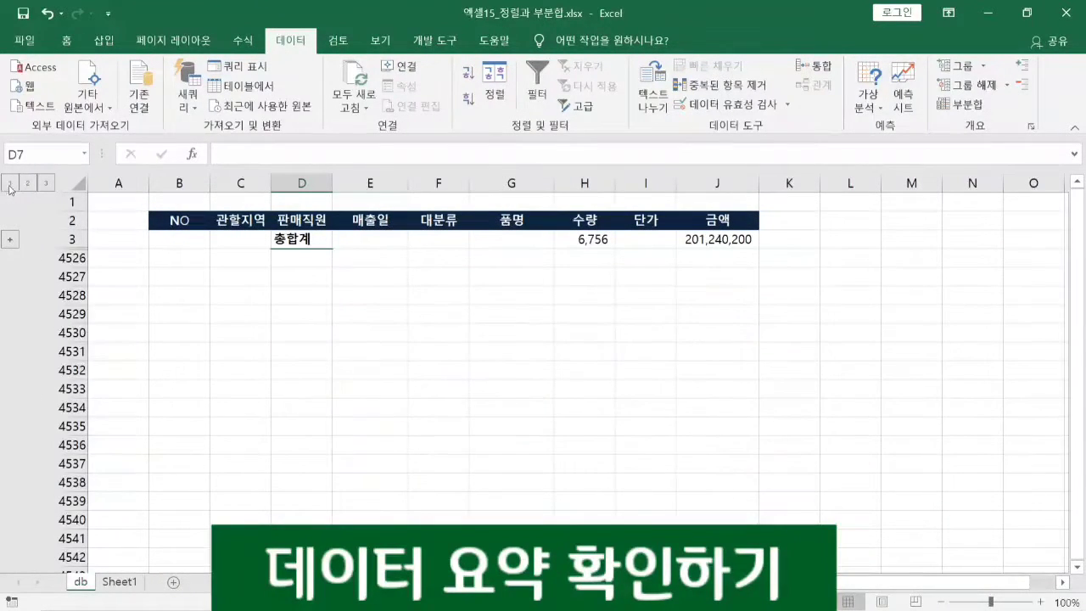
{"action": "left_click", "coordinate": [28, 184]}
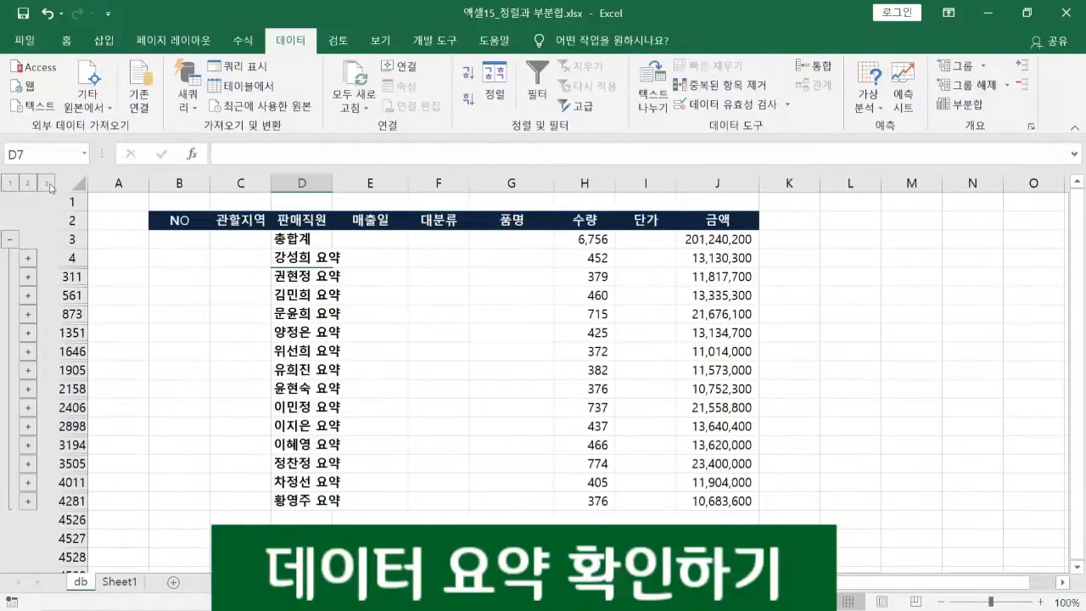
{"action": "left_click", "coordinate": [48, 183]}
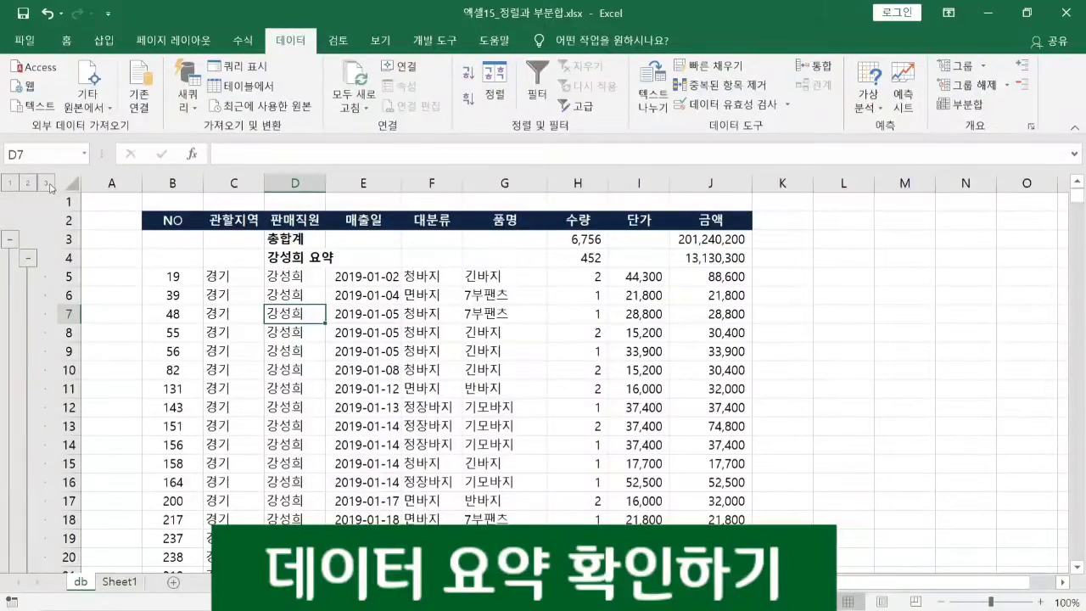
{"action": "left_click", "coordinate": [28, 183]}
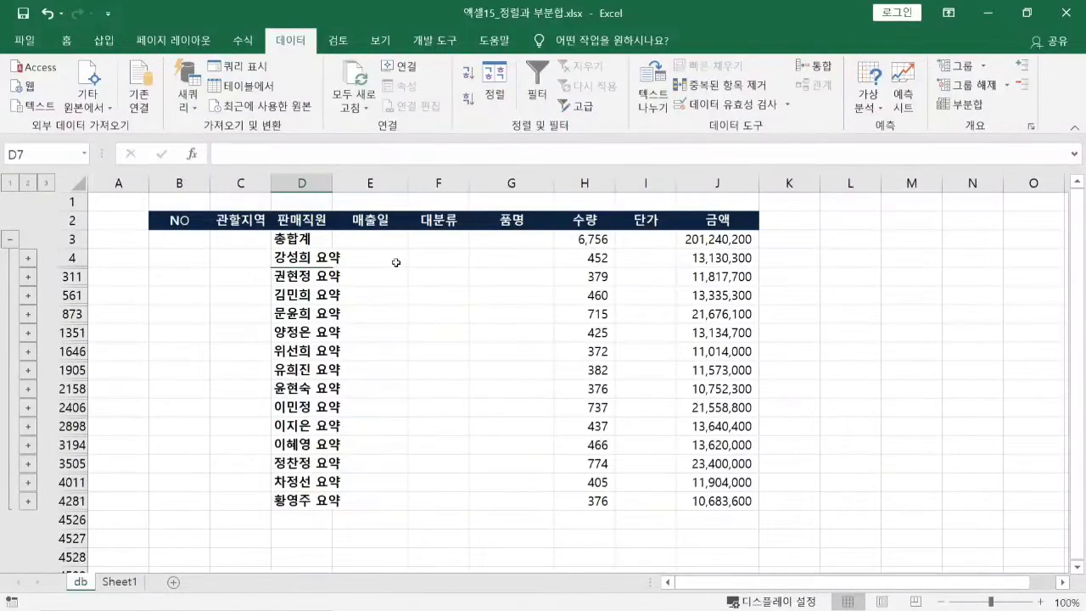
{"action": "mouse_move", "coordinate": [268, 201]}
{"action": "left_mouse_down"}
{"action": "mouse_move", "coordinate": [368, 429]}
{"action": "mouse_move", "coordinate": [381, 515]}
{"action": "left_mouse_up"}
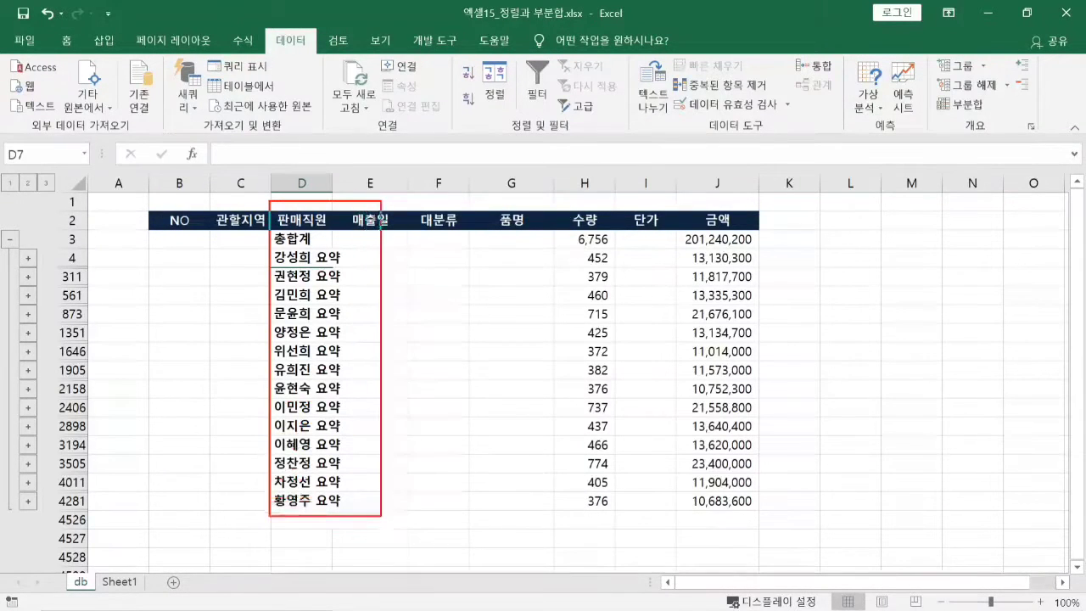
{"action": "mouse_move", "coordinate": [548, 200]}
{"action": "left_mouse_down"}
{"action": "mouse_move", "coordinate": [631, 418]}
{"action": "mouse_move", "coordinate": [635, 519]}
{"action": "left_mouse_up"}
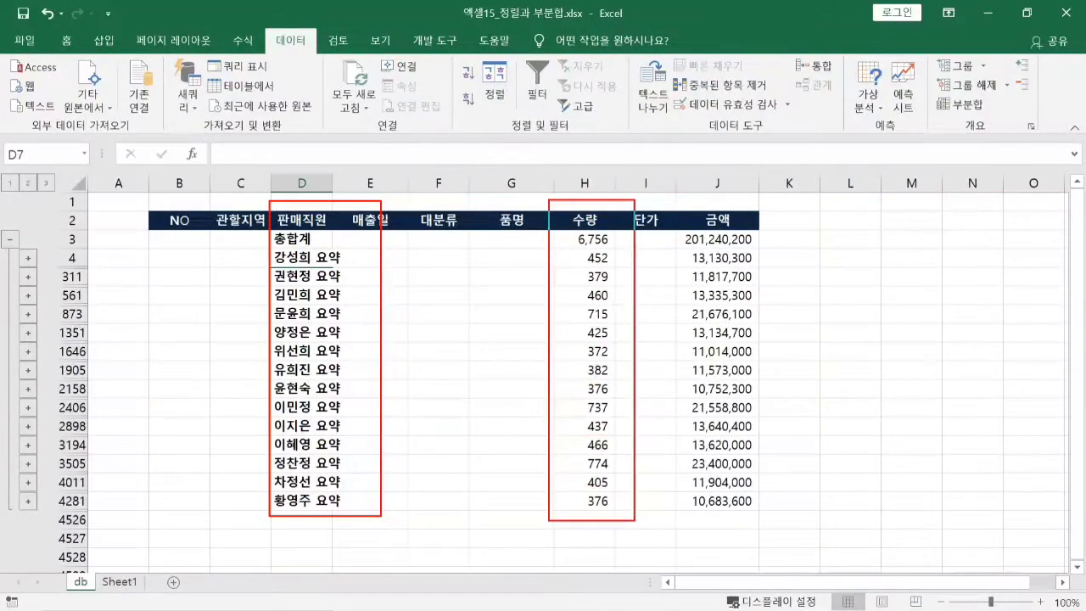
{"action": "mouse_move", "coordinate": [671, 199]}
{"action": "left_mouse_down"}
{"action": "mouse_move", "coordinate": [692, 229]}
{"action": "mouse_move", "coordinate": [777, 533]}
{"action": "left_mouse_up"}
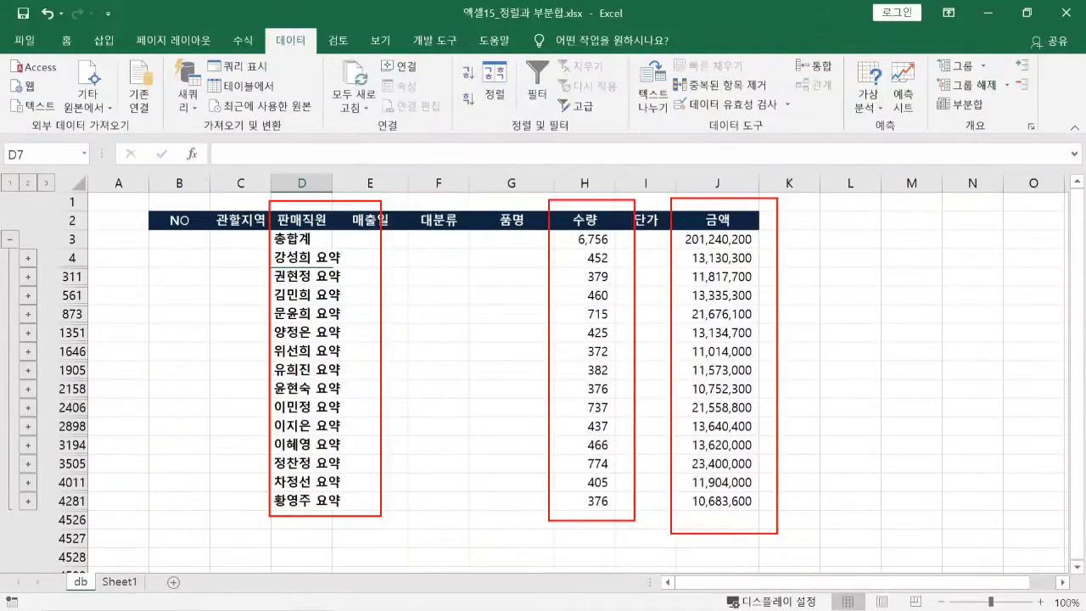
{"action": "key", "text": "Escape"}
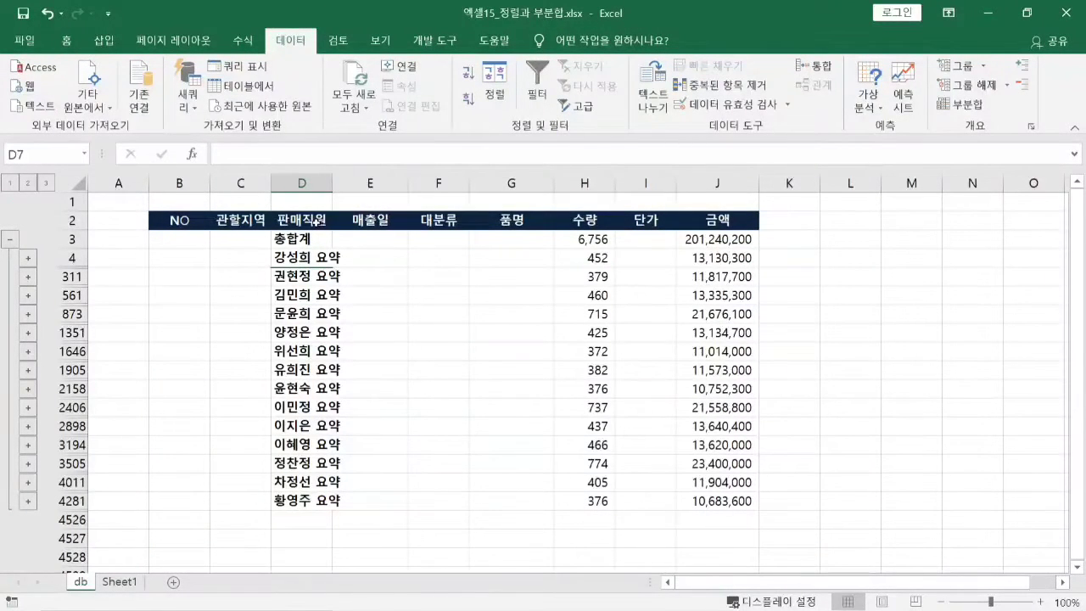
Step: Copy the collapsed summary range from the 판매직원 header in D2 through the last 금액 subtotal in J4281
{"action": "left_click_drag", "start_coordinate": [315, 221], "coordinate": [711, 502]}
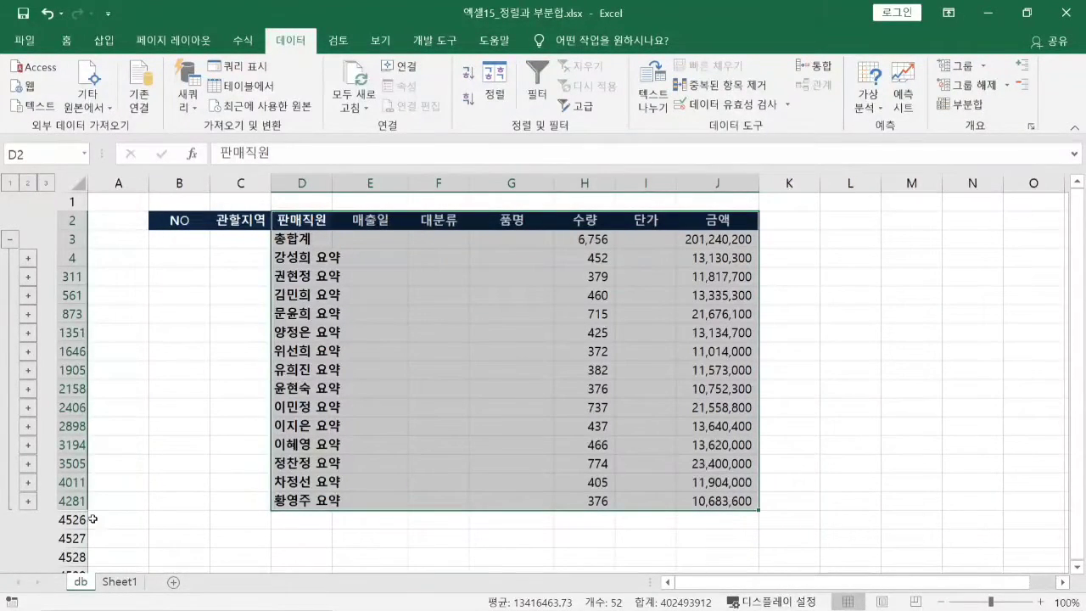
{"action": "left_click", "coordinate": [837, 401]}
{"action": "left_click_drag", "start_coordinate": [302, 220], "coordinate": [721, 501]}
{"action": "right_click", "coordinate": [534, 262]}
{"action": "left_click", "coordinate": [565, 231]}
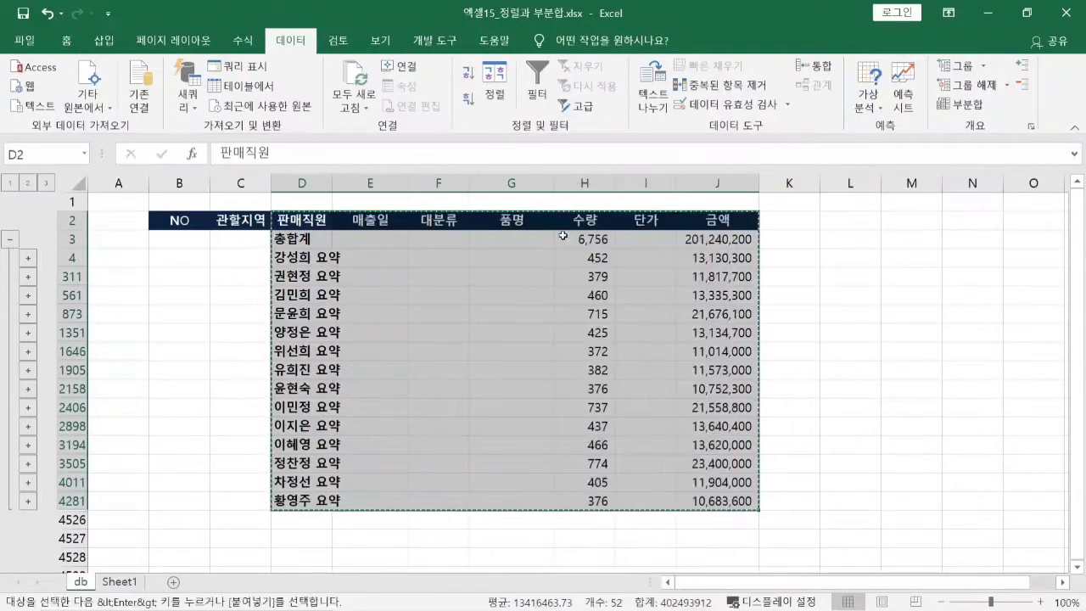
{"action": "right_click", "coordinate": [524, 260]}
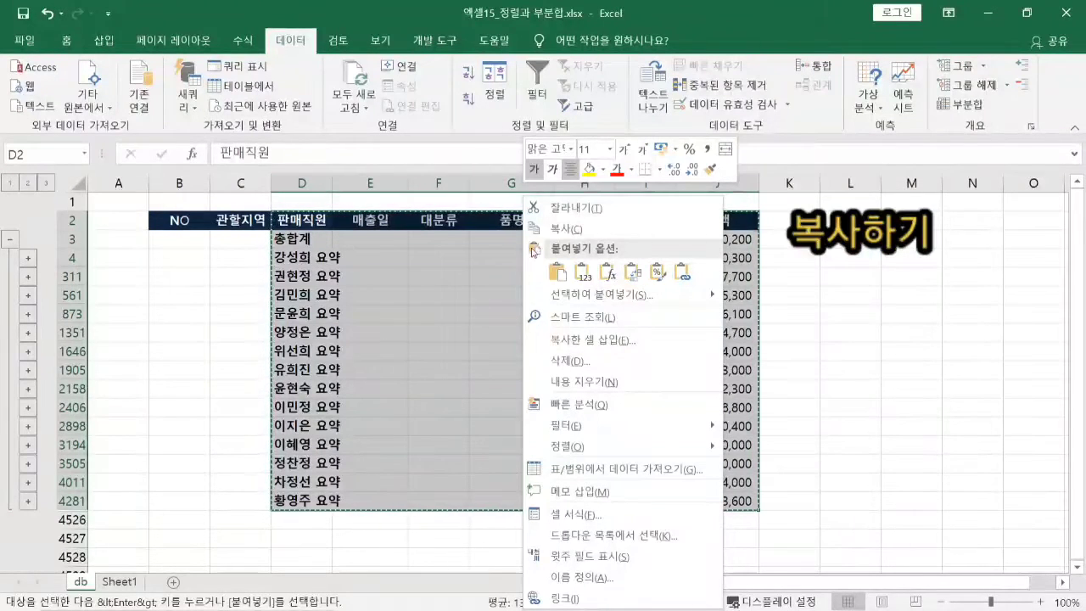
{"action": "left_click", "coordinate": [567, 228]}
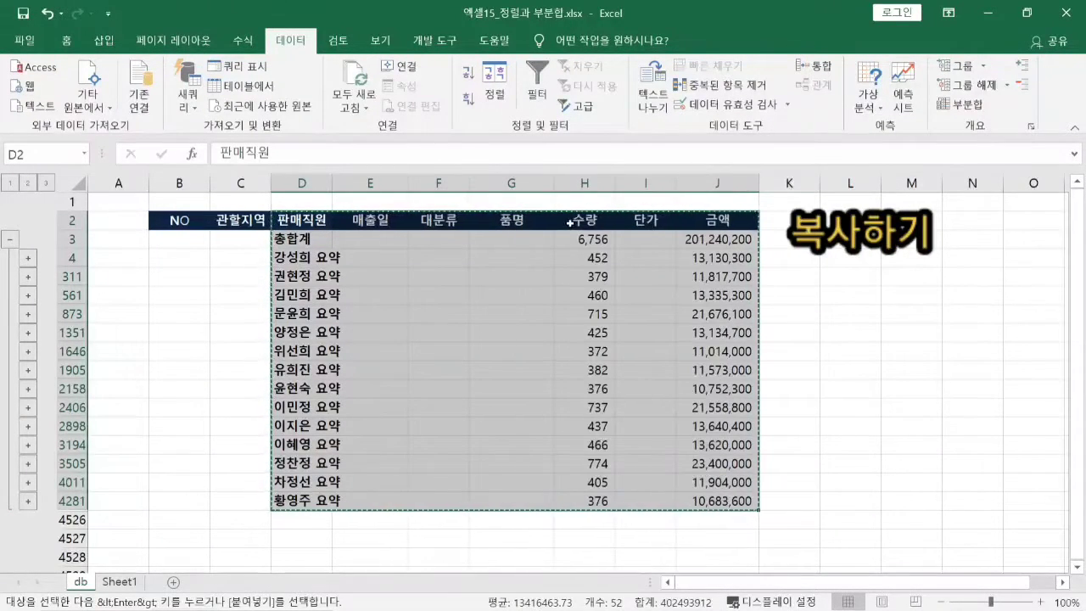
Step: Add a new worksheet after the db sheet and name it 보고서
{"action": "left_click", "coordinate": [175, 582]}
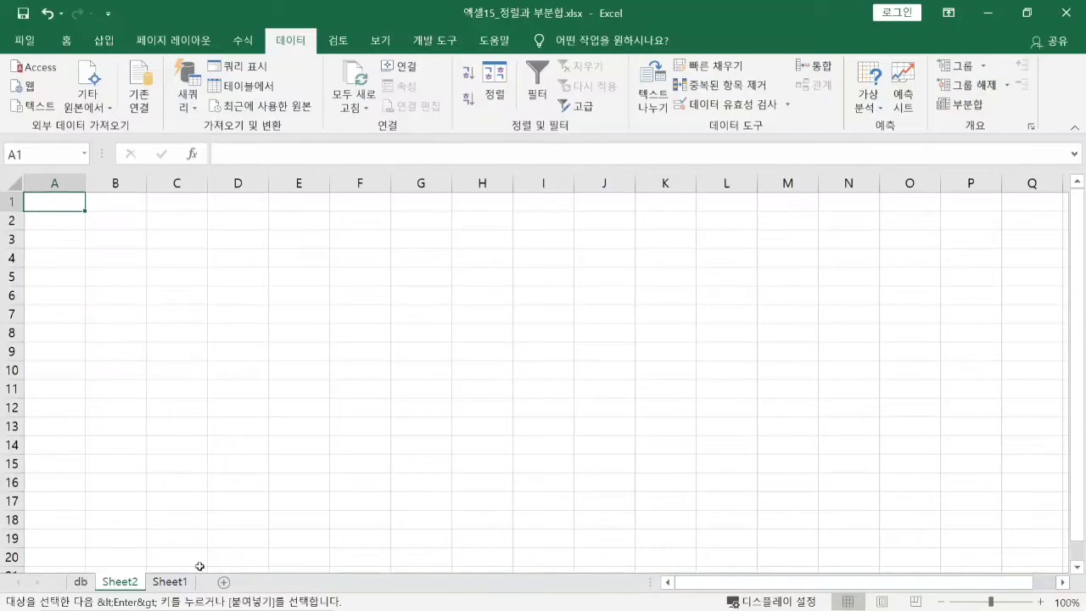
{"action": "double_click", "coordinate": [130, 584]}
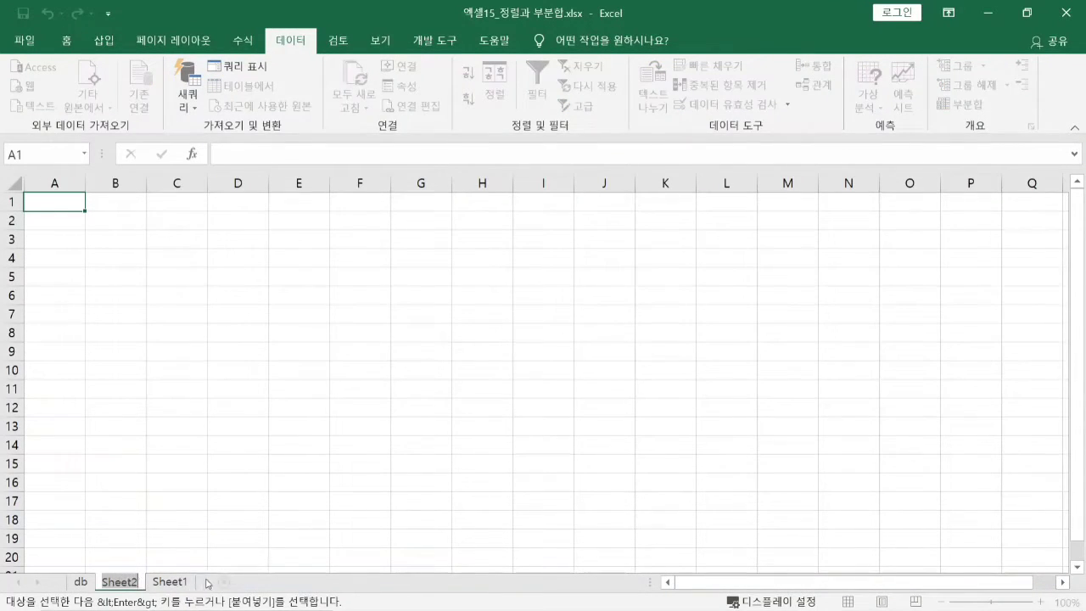
{"action": "key", "text": "BackSpace"}
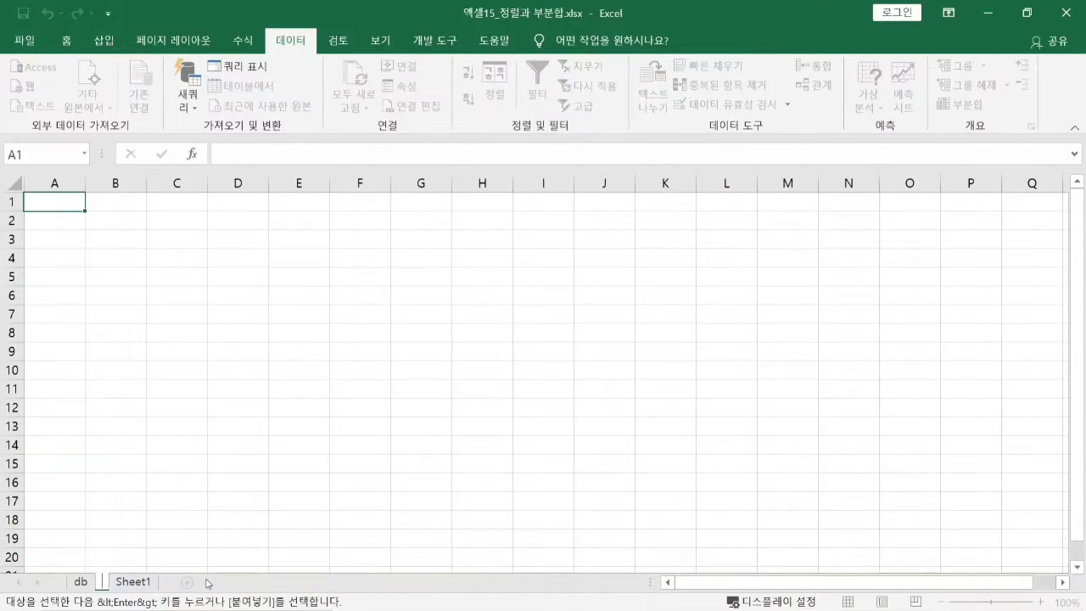
{"action": "type", "text": "보고서"}
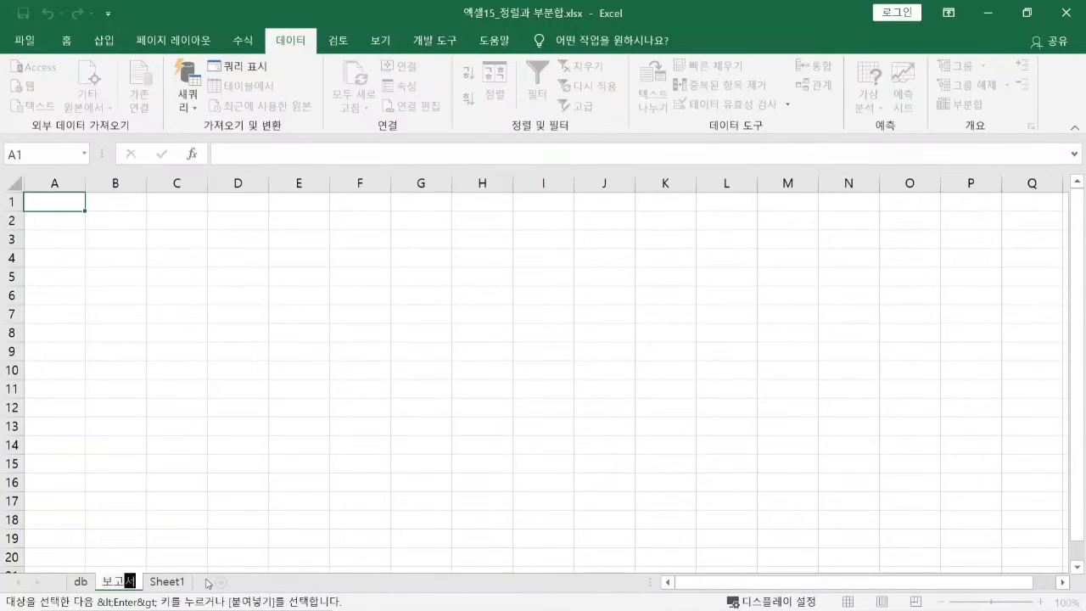
{"action": "key", "text": "Return"}
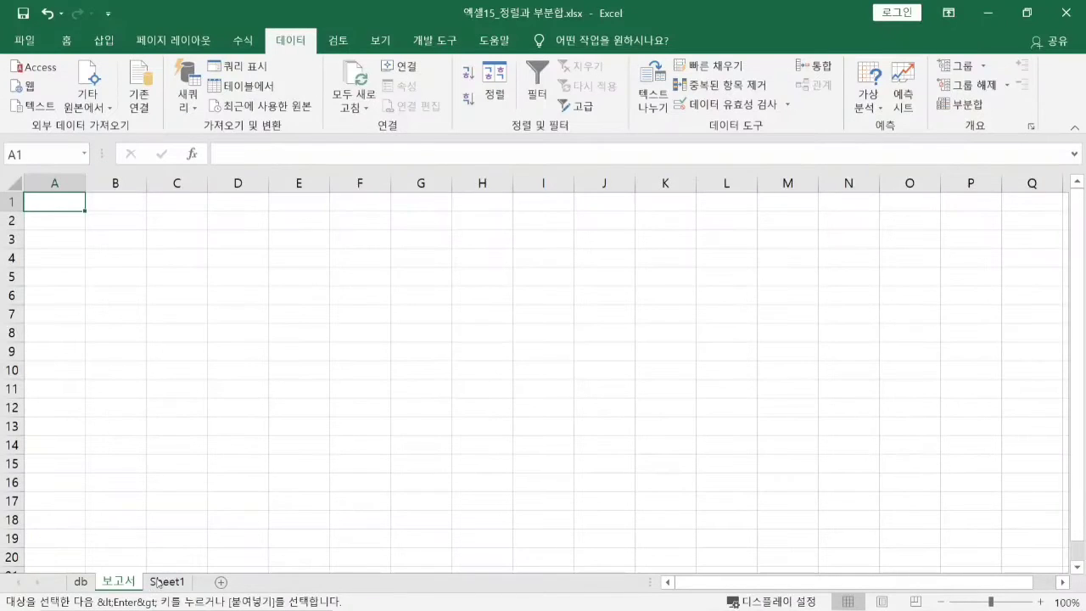
Step: Enter the title "2019년 직원별 판매 분석" in cell B2 of the 보고서 sheet
{"action": "left_click", "coordinate": [131, 222]}
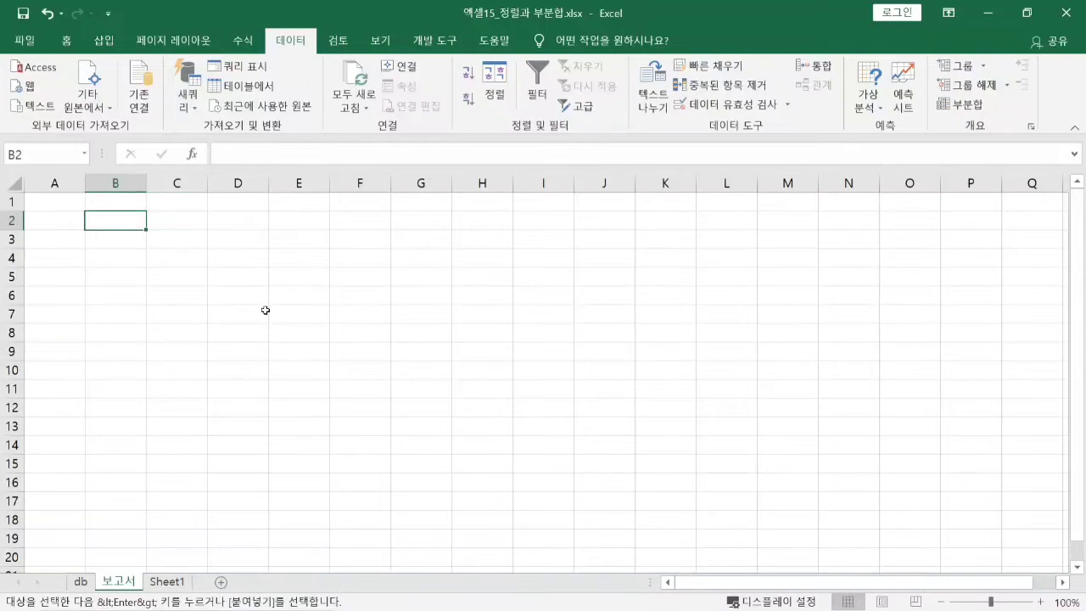
{"action": "type", "text": "2"}
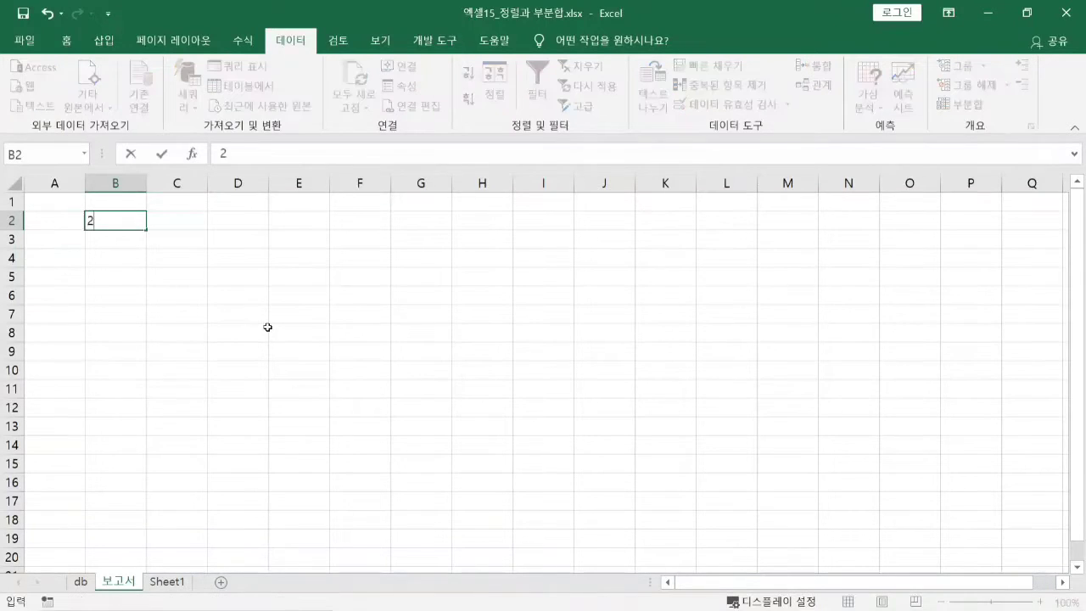
{"action": "type", "text": "019년 직"}
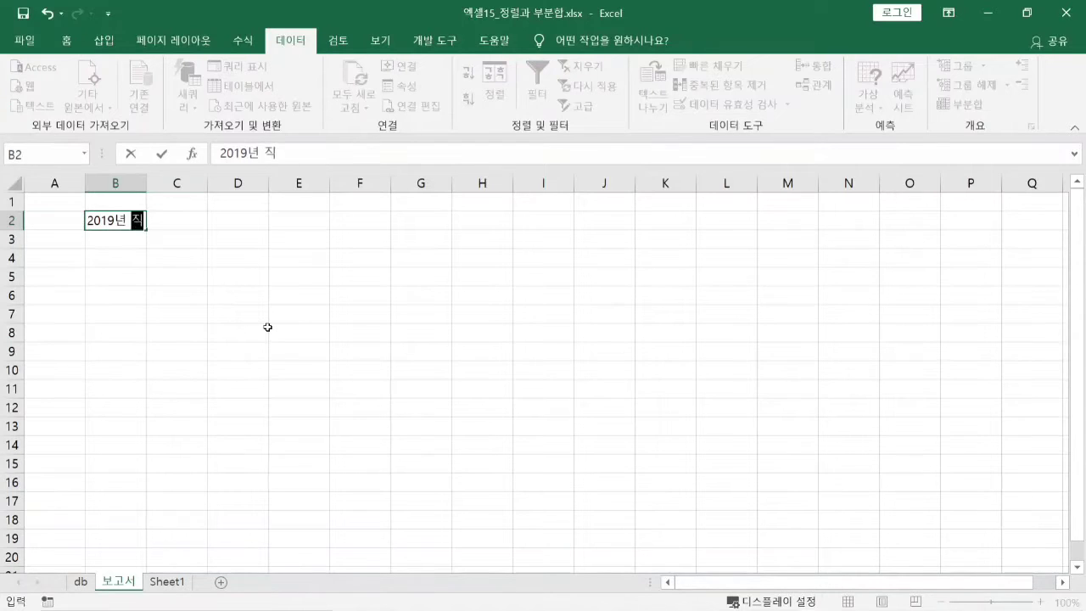
{"action": "type", "text": "우ㄴ별 판ㅁ"}
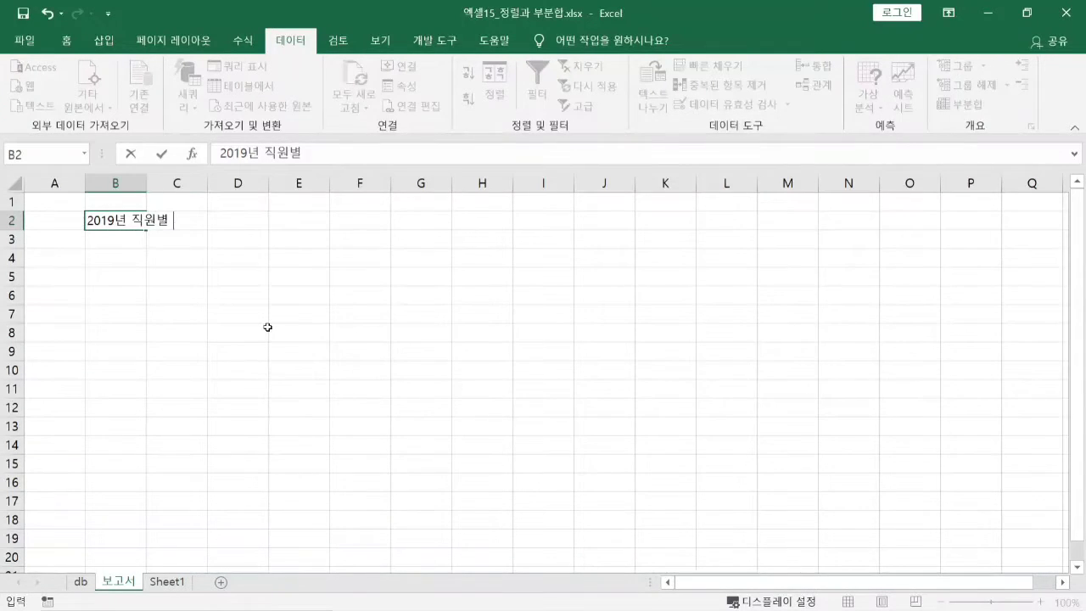
{"action": "type", "text": "ㅐ"}
{"action": "type", "text": " 분석"}
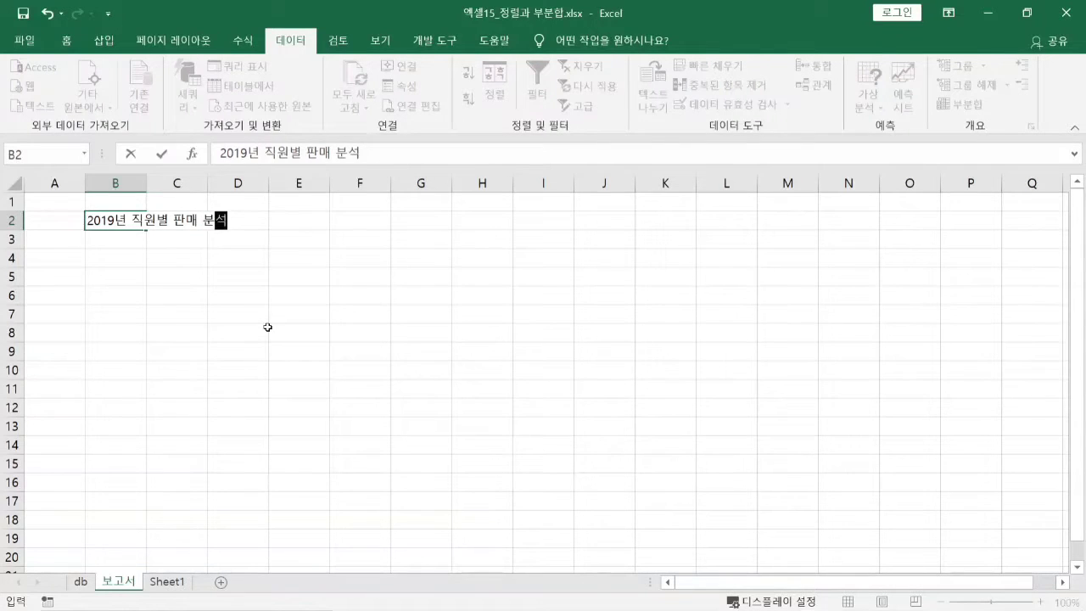
{"action": "left_click", "coordinate": [293, 311]}
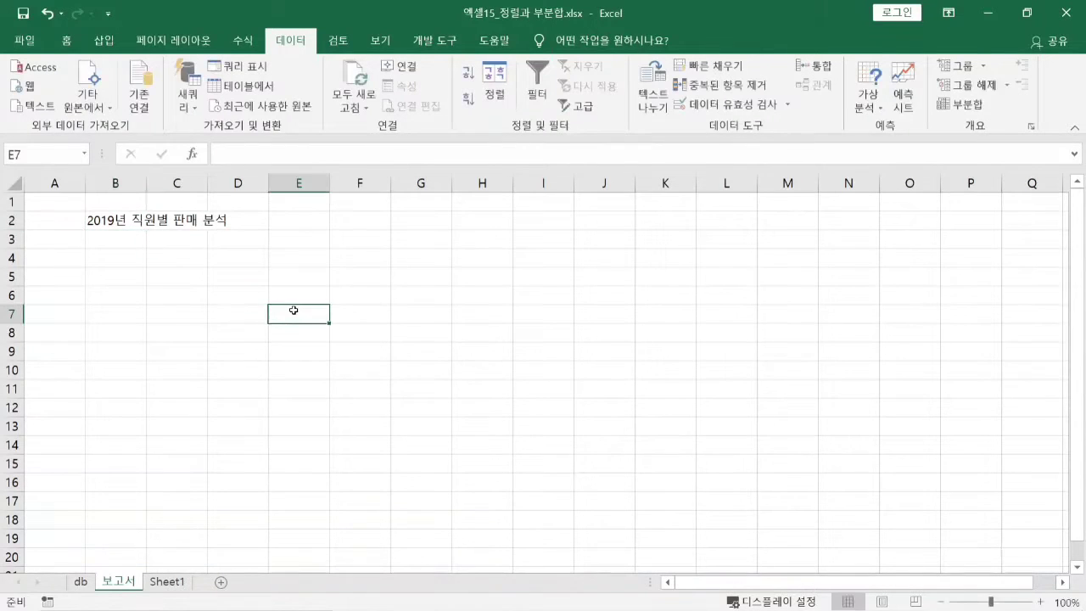
{"action": "left_click", "coordinate": [106, 224]}
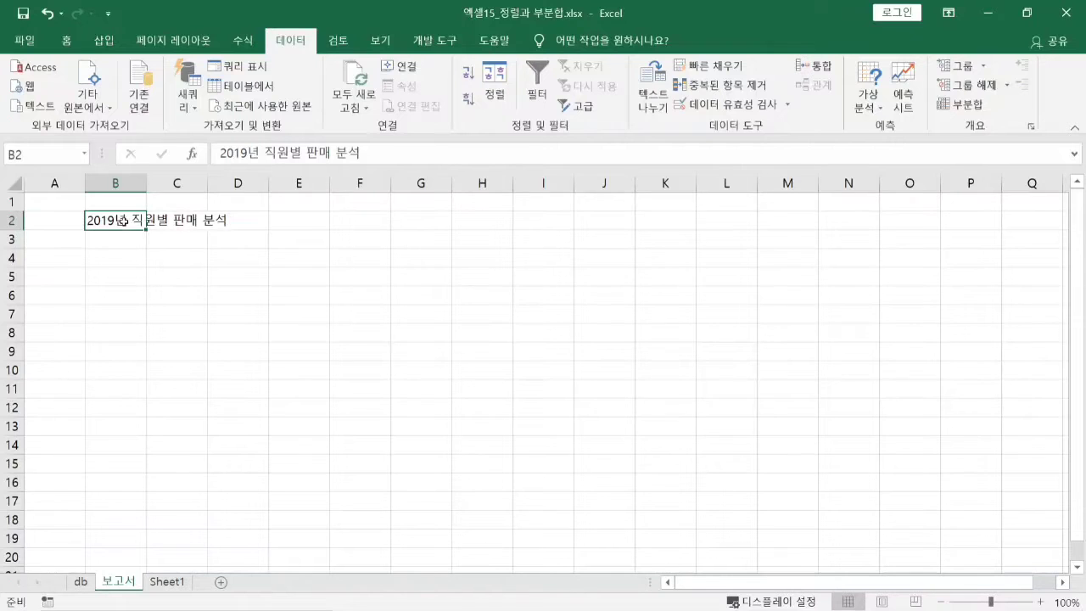
{"action": "left_click", "coordinate": [117, 255]}
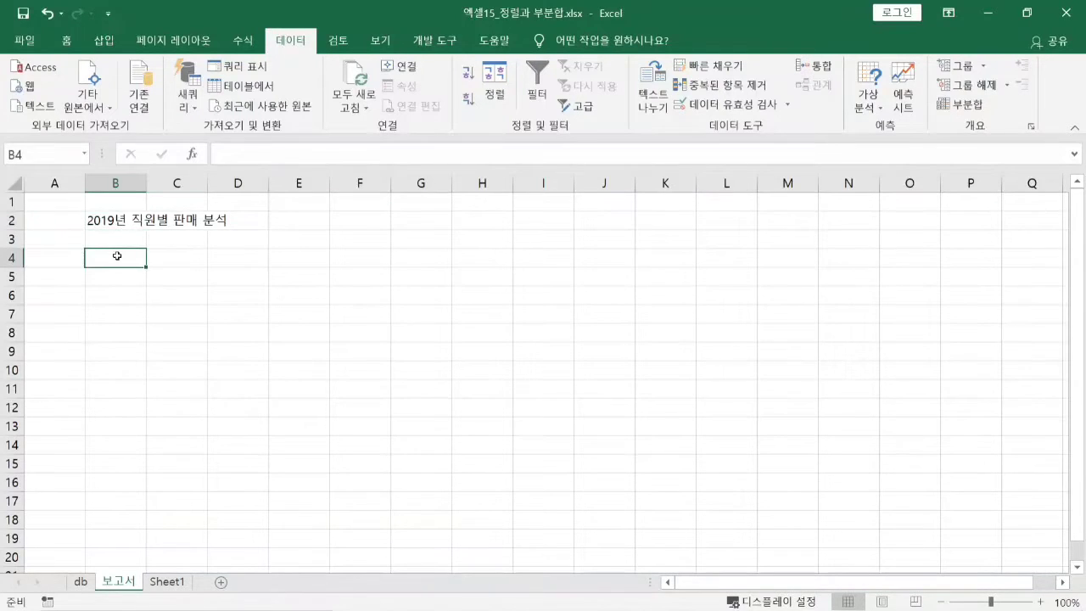
{"action": "right_click", "coordinate": [117, 256]}
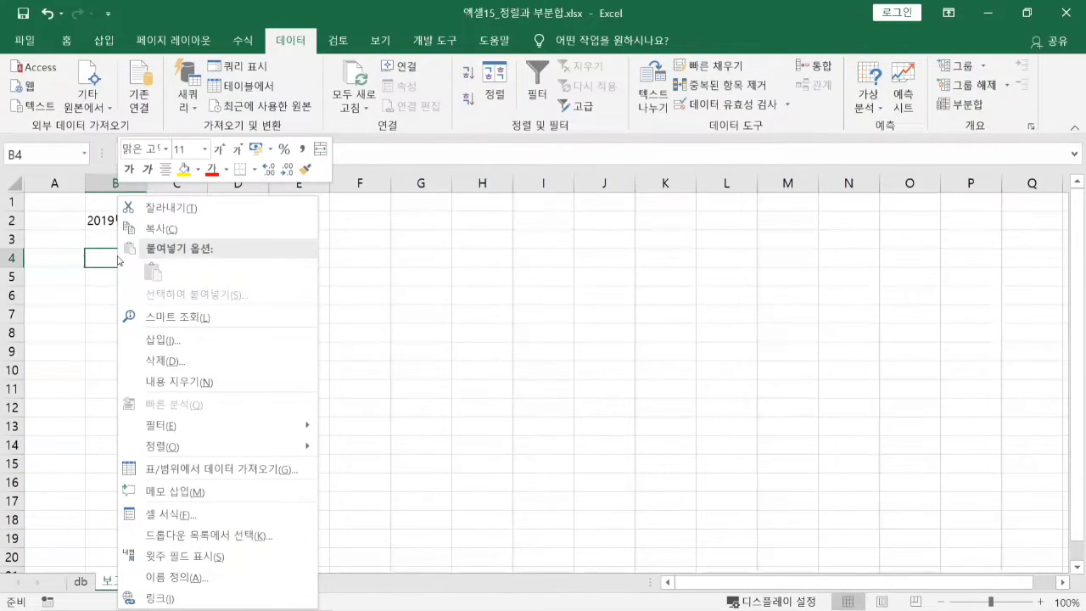
{"action": "key", "text": "Escape"}
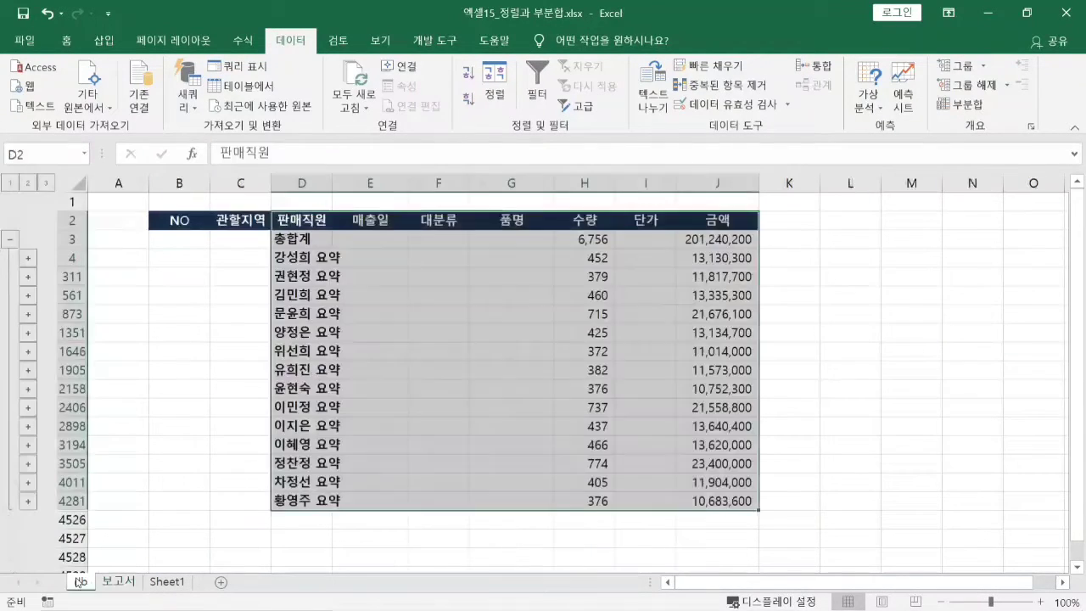
Step: Return to the db sheet and copy the selected summary range D2:J4281 again
{"action": "left_click", "coordinate": [81, 581]}
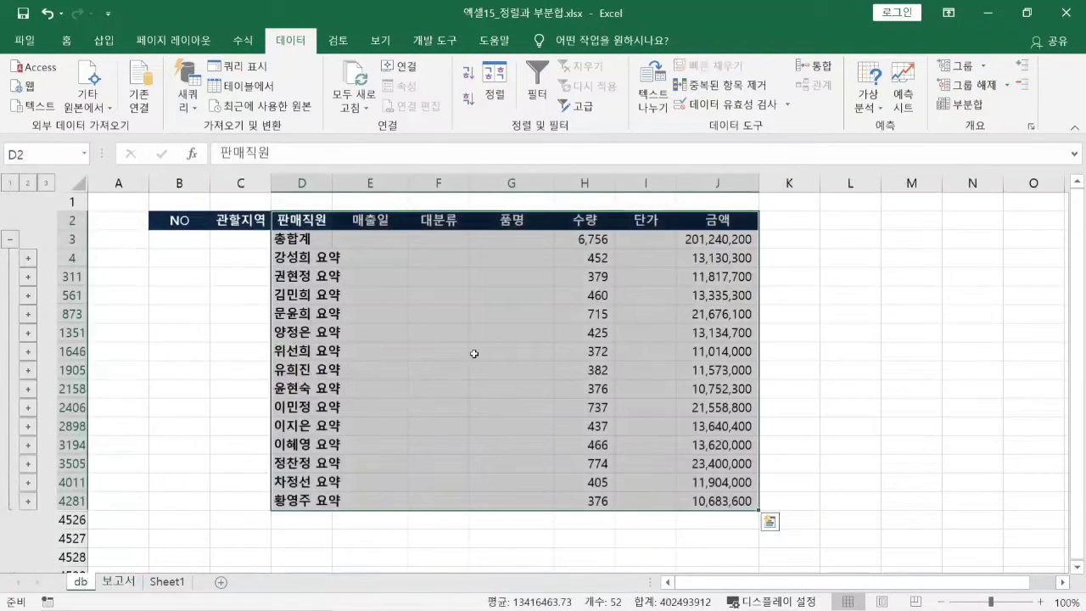
{"action": "right_click", "coordinate": [500, 302]}
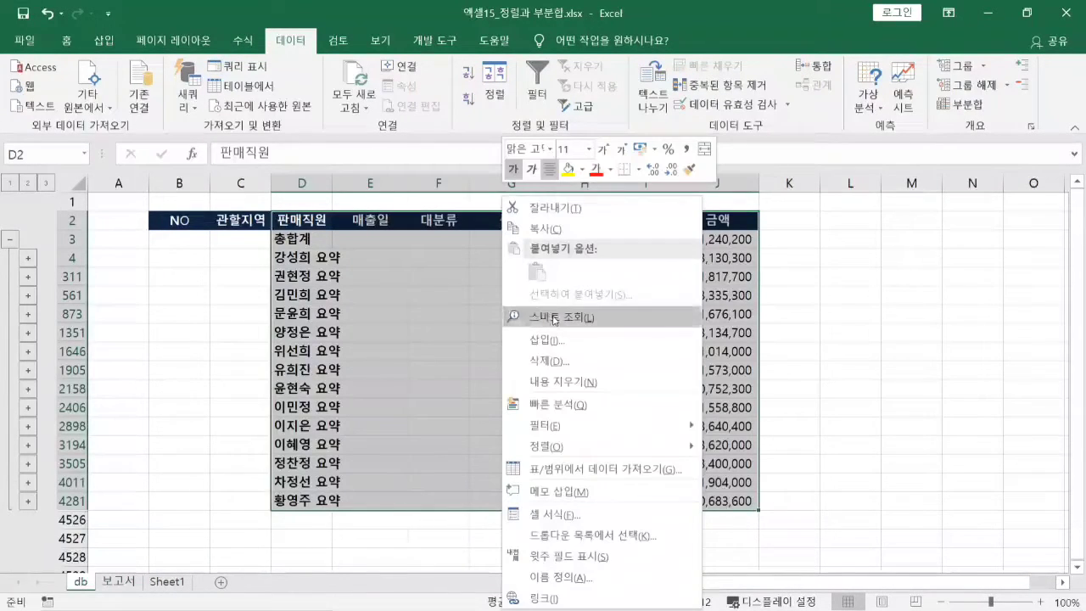
{"action": "left_click", "coordinate": [559, 235]}
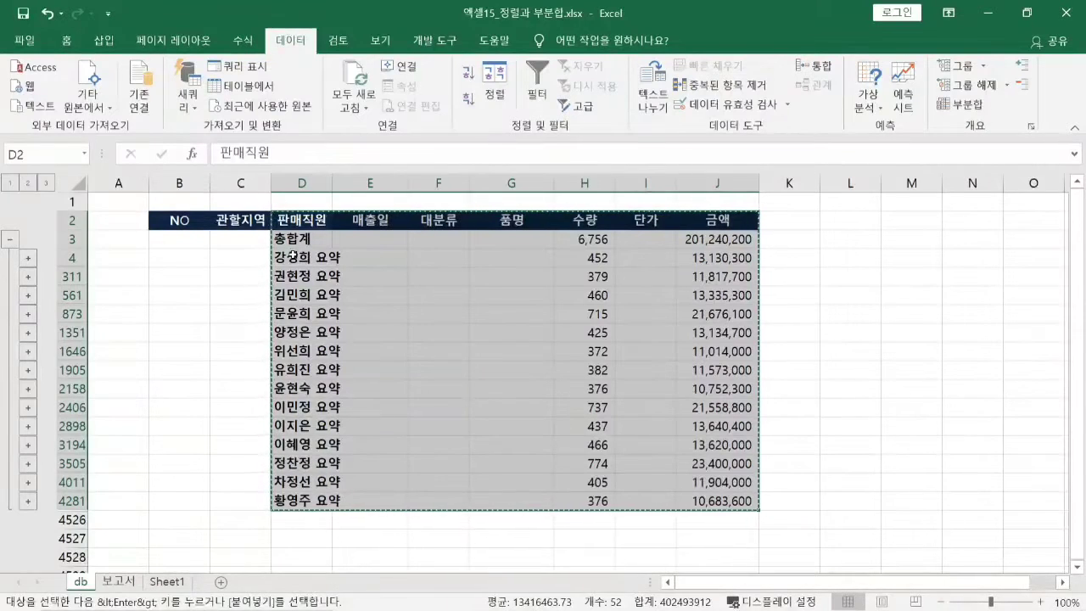
{"action": "right_click", "coordinate": [481, 331]}
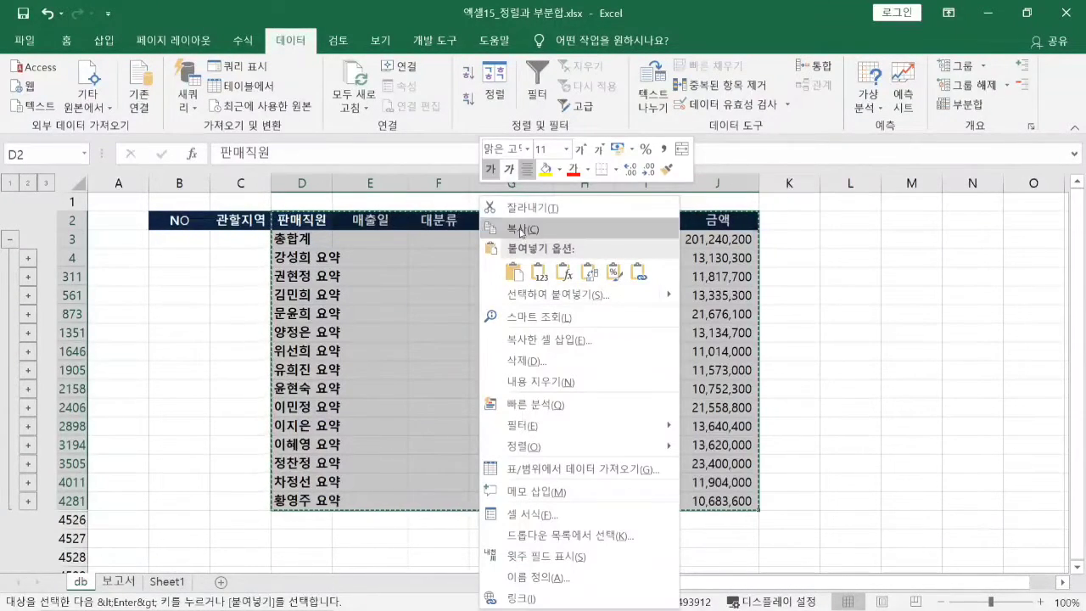
{"action": "left_click", "coordinate": [521, 230]}
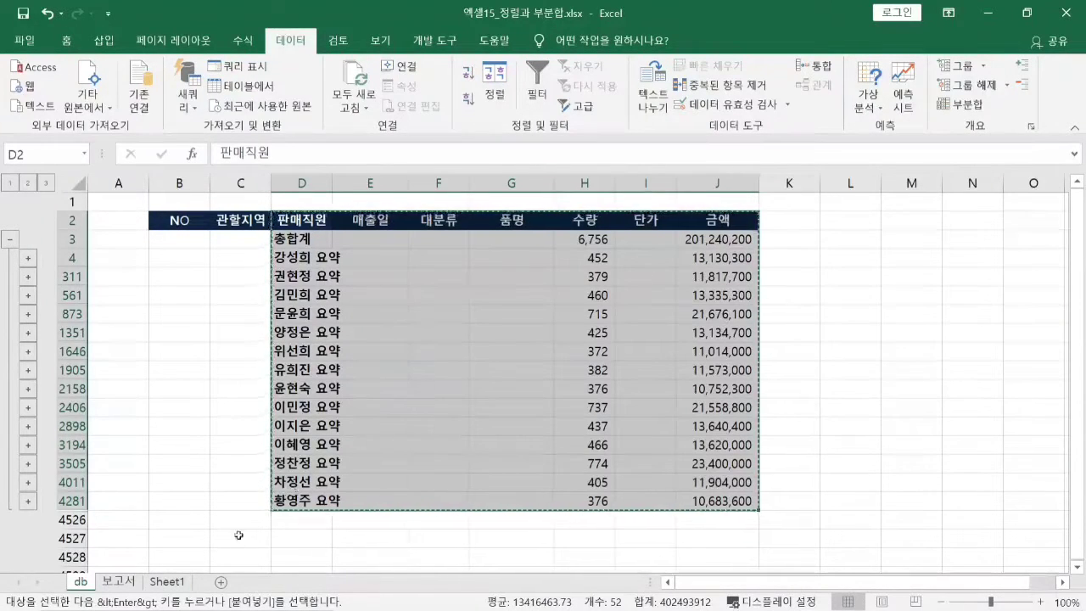
Step: Paste the copied summary range at cell B4 of the 보고서 sheet and look through the pasted rows
{"action": "left_click", "coordinate": [118, 581]}
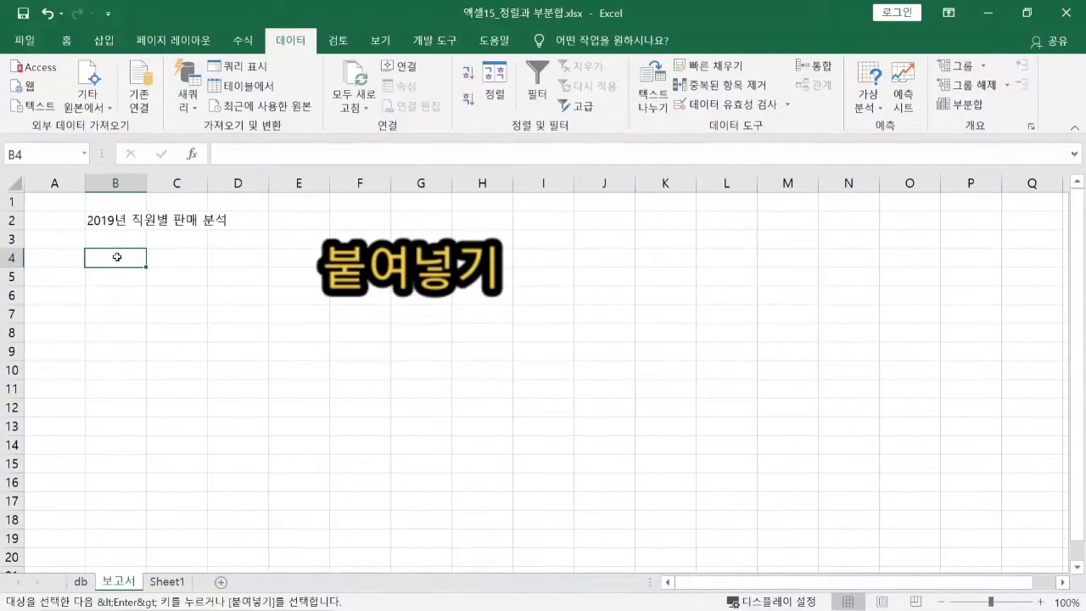
{"action": "right_click", "coordinate": [117, 257]}
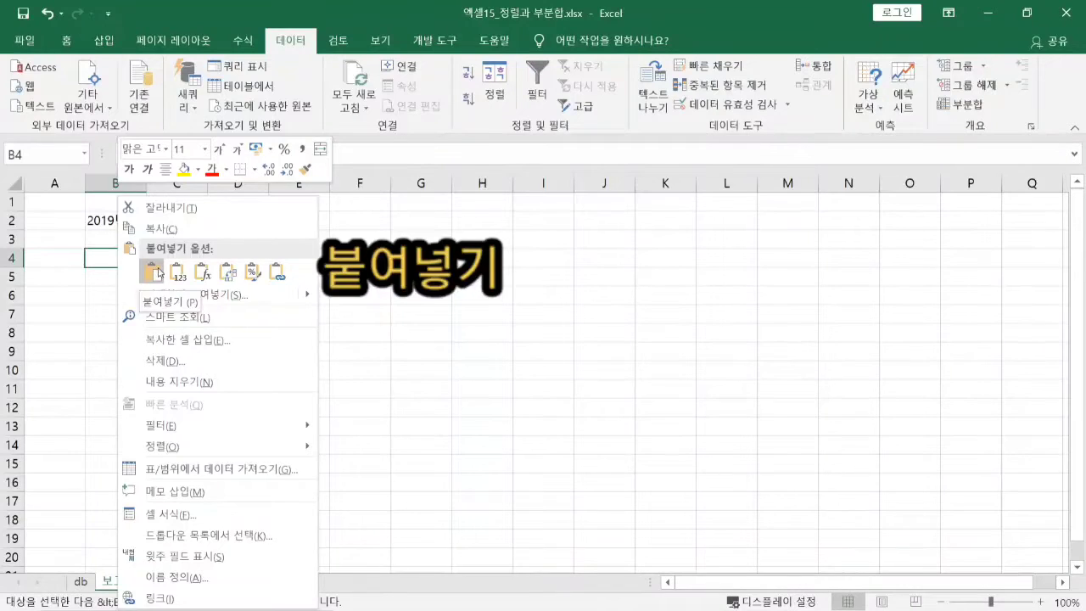
{"action": "left_click", "coordinate": [152, 272]}
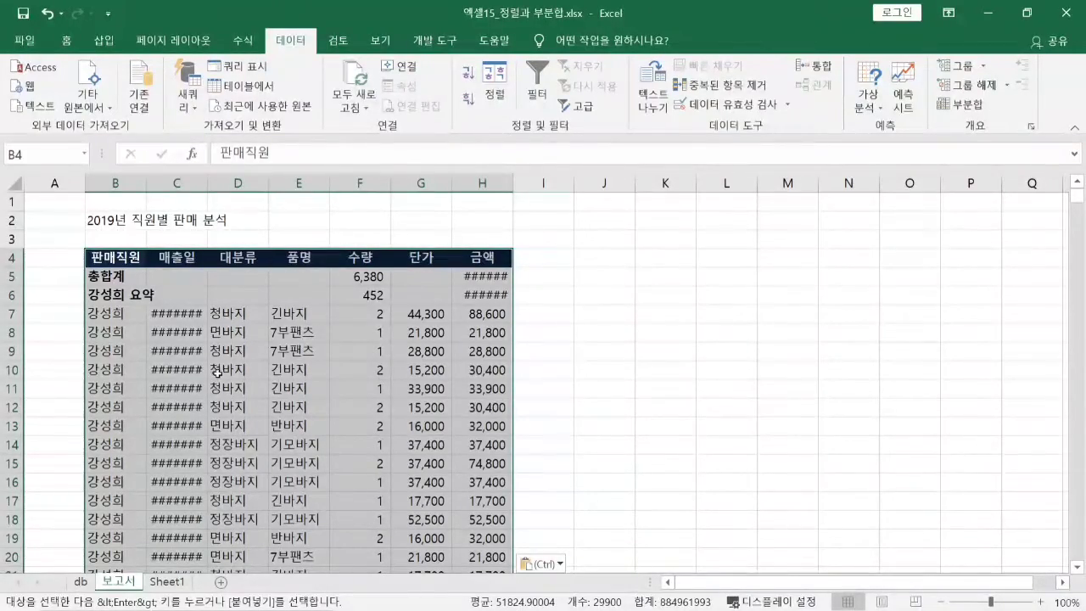
{"action": "scroll", "coordinate": [227, 380], "scroll_direction": "down", "scroll_amount": 6}
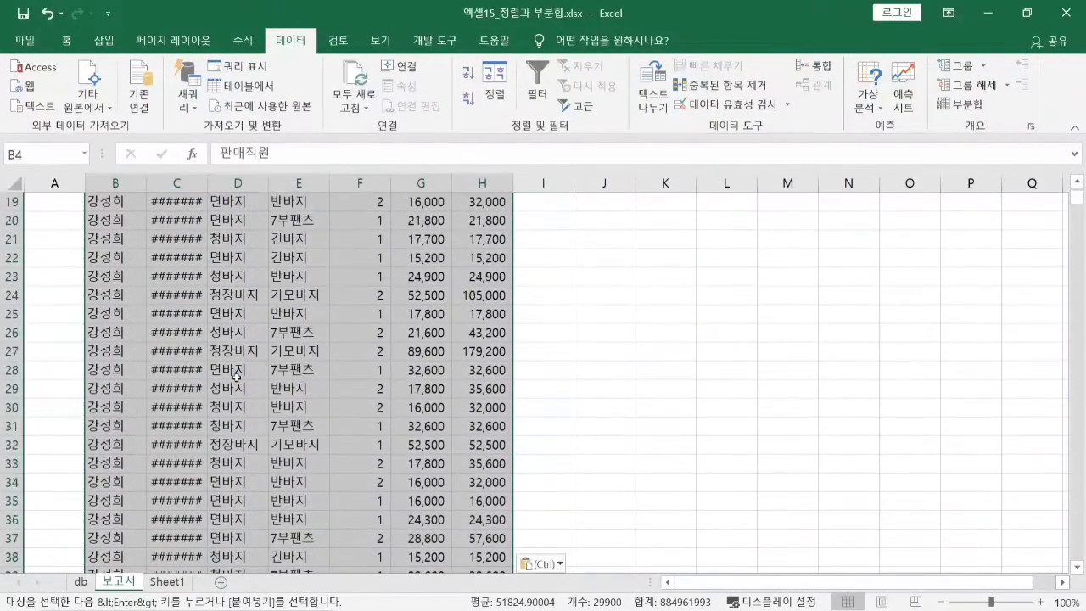
{"action": "scroll", "coordinate": [236, 377], "scroll_direction": "down", "scroll_amount": 3}
{"action": "scroll", "coordinate": [236, 374], "scroll_direction": "down", "scroll_amount": 3}
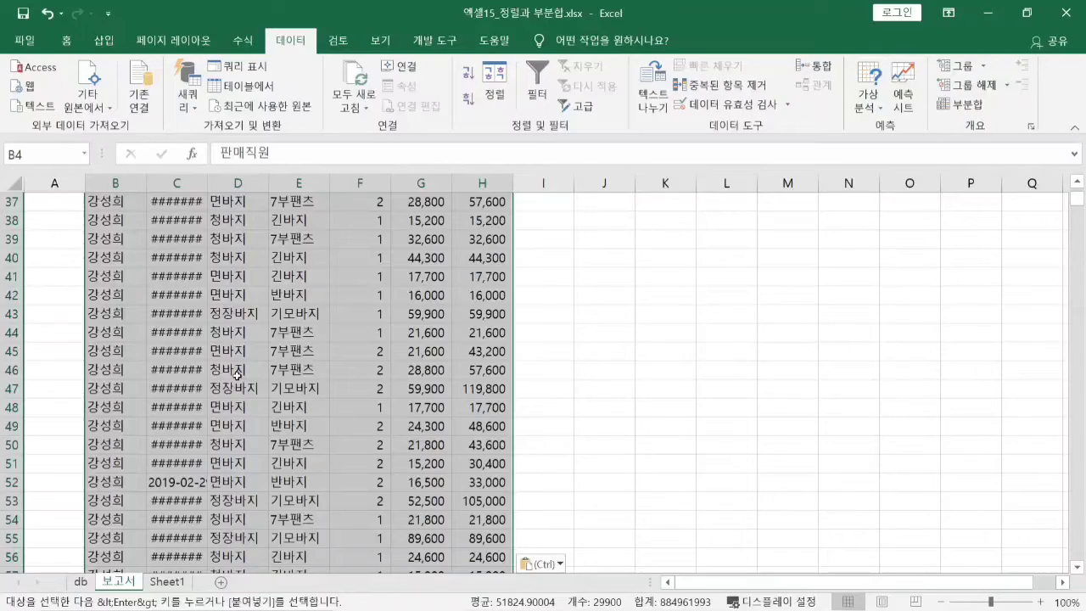
{"action": "scroll", "coordinate": [237, 373], "scroll_direction": "up", "scroll_amount": 12}
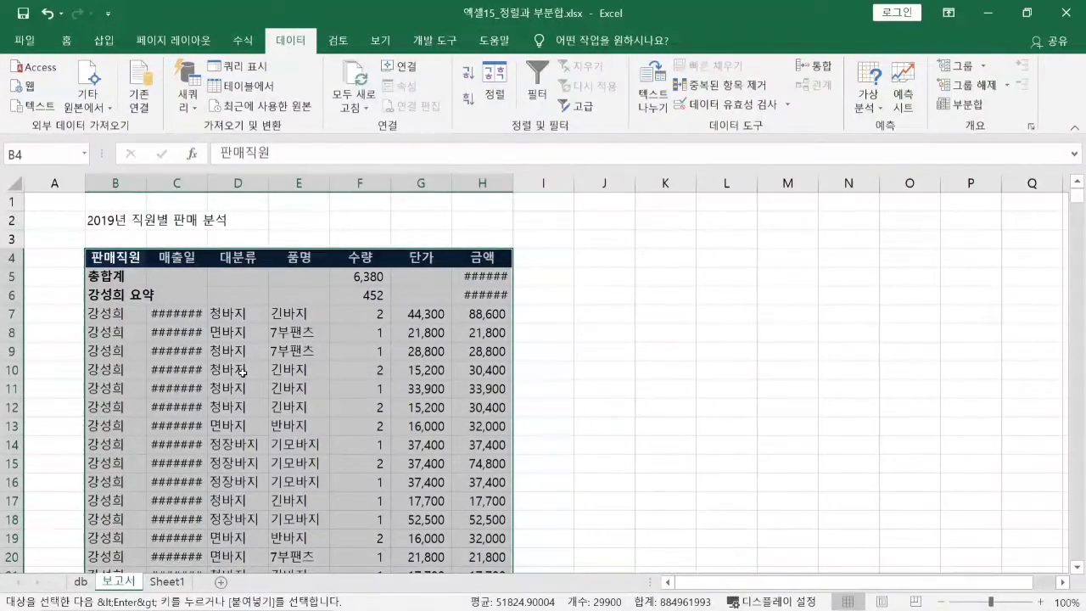
Step: Undo the paste on the 보고서 sheet and clear the range selection
{"action": "left_click", "coordinate": [46, 14]}
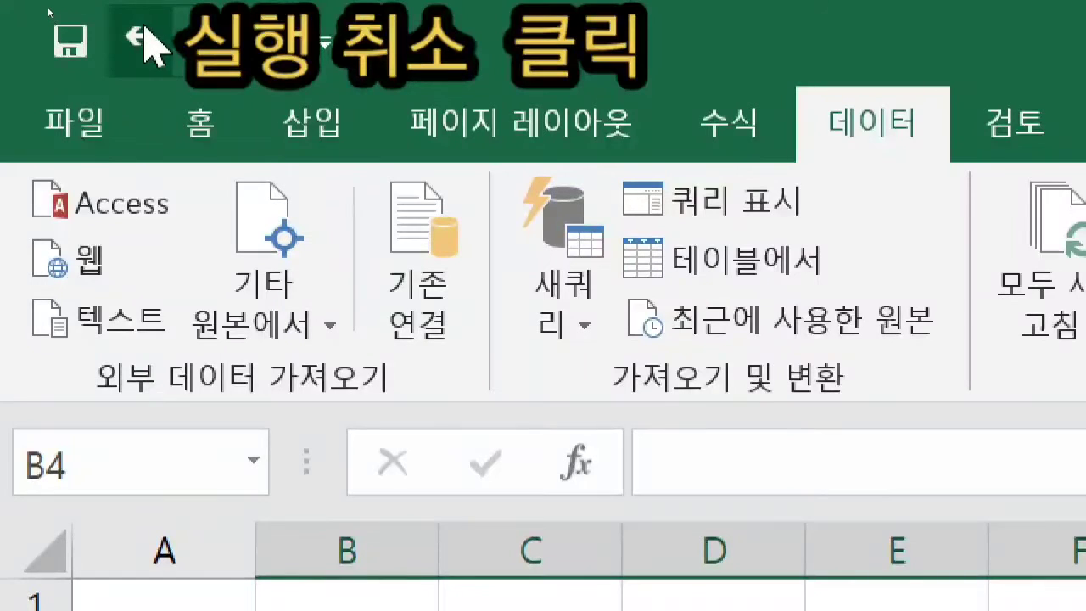
{"action": "left_click", "coordinate": [142, 44]}
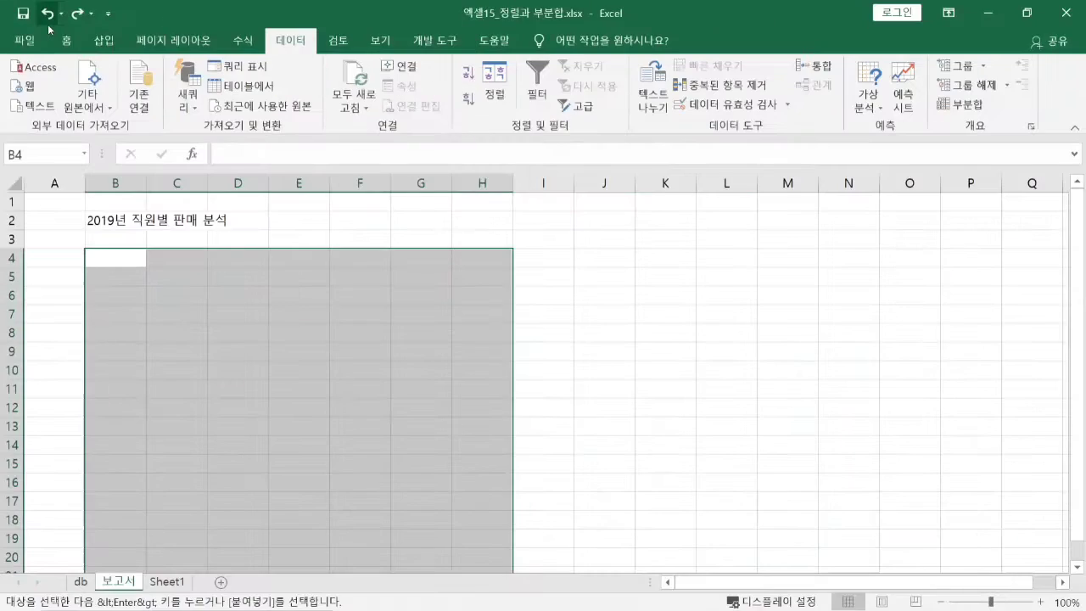
{"action": "left_click", "coordinate": [276, 318]}
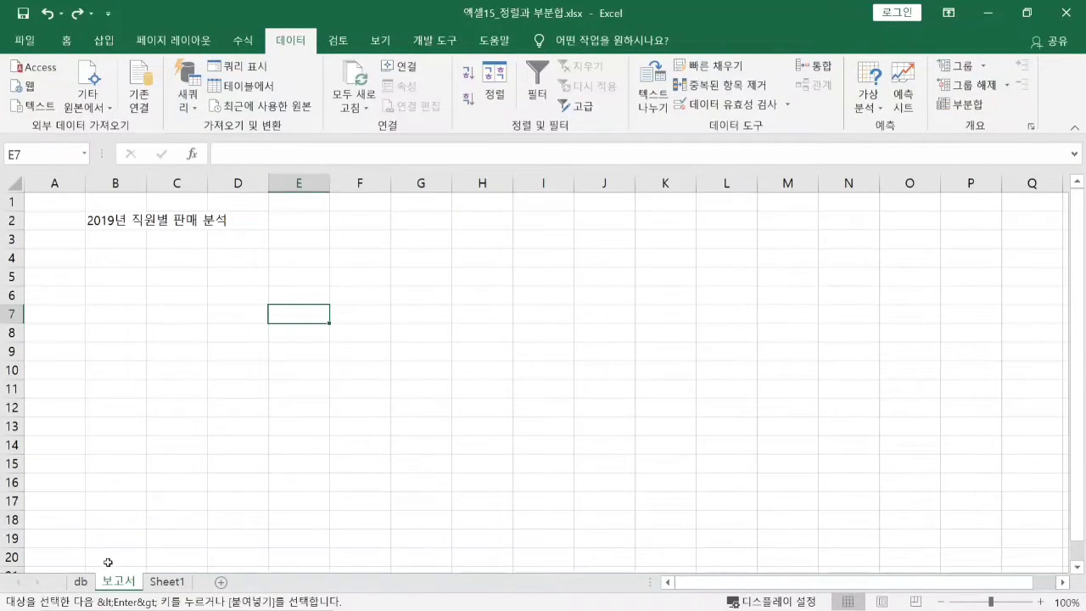
Step: Go back to the db sheet, cancel the pending copy and deselect the summary range
{"action": "left_click", "coordinate": [89, 583]}
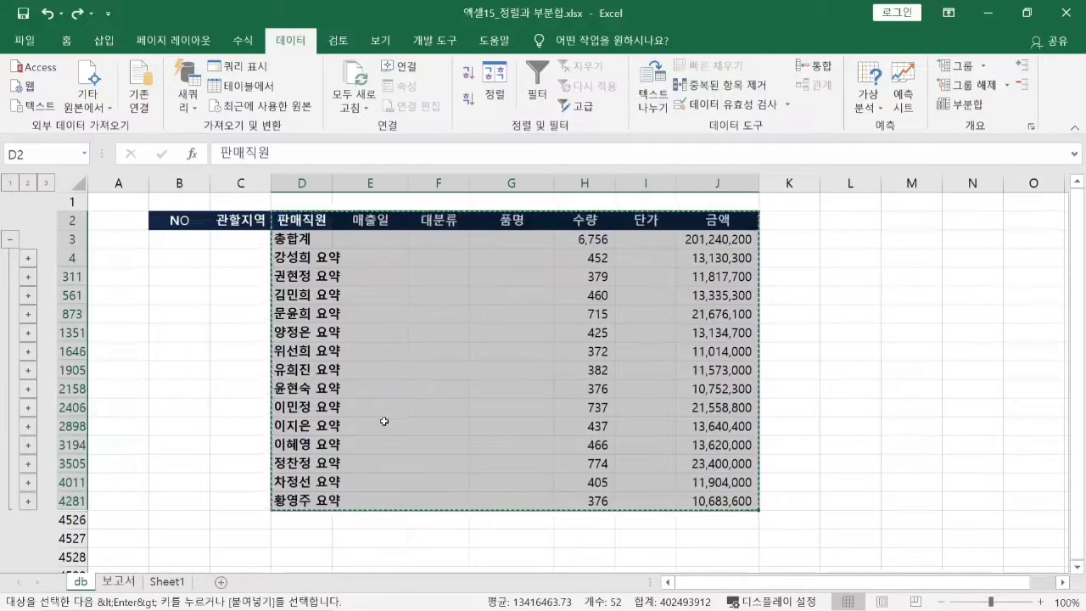
{"action": "key", "text": "Escape"}
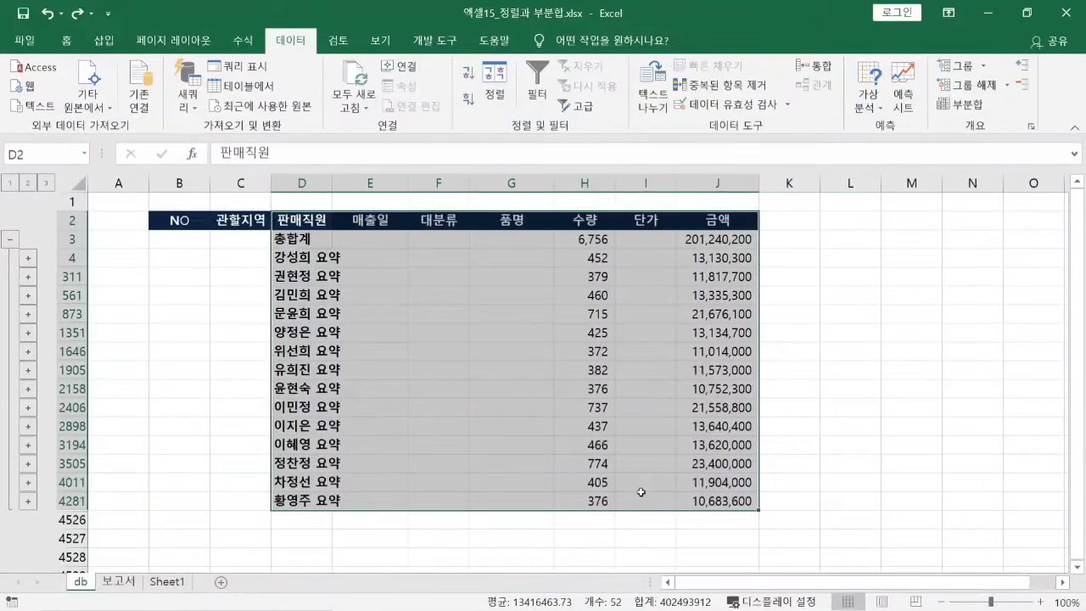
{"action": "left_click", "coordinate": [887, 527]}
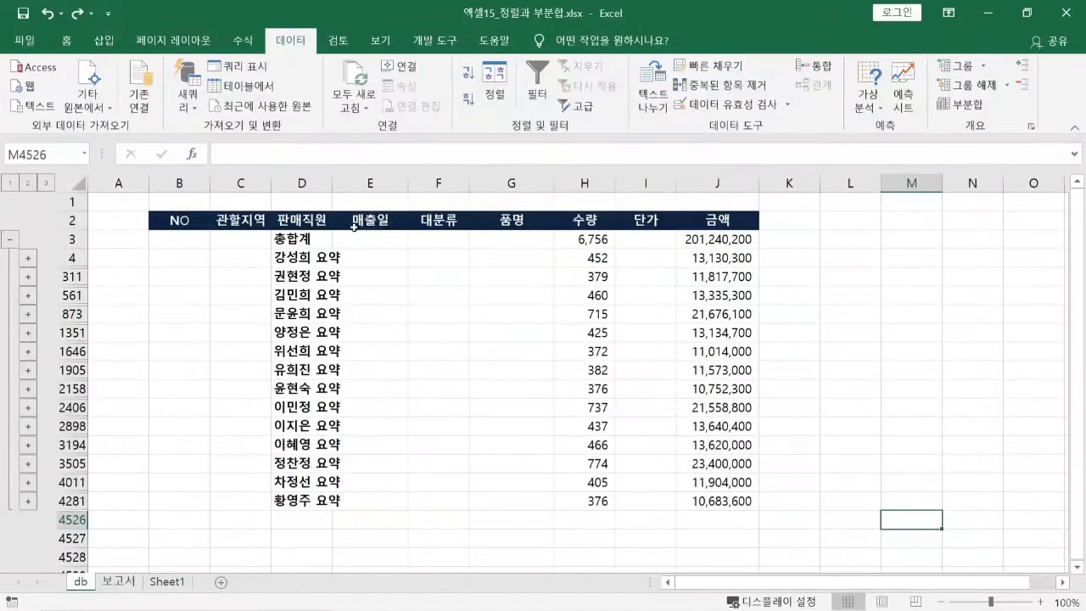
Step: Select D2:J4281, restrict the selection to 화면에 보이는 셀만 through 이동 옵션, and copy those cells
{"action": "left_click_drag", "start_coordinate": [326, 219], "coordinate": [708, 501]}
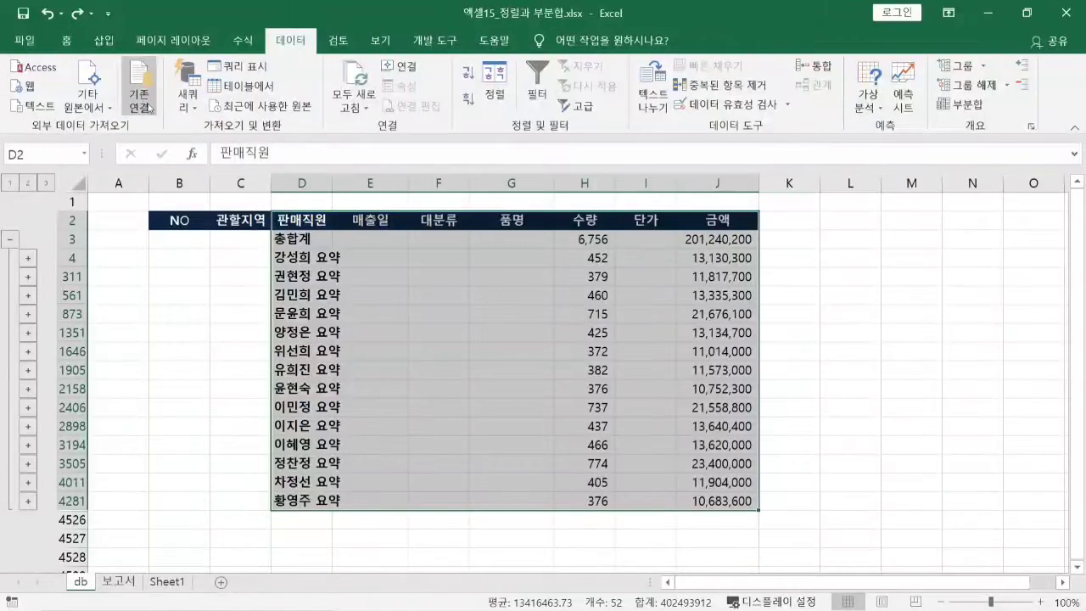
{"action": "left_click", "coordinate": [74, 45]}
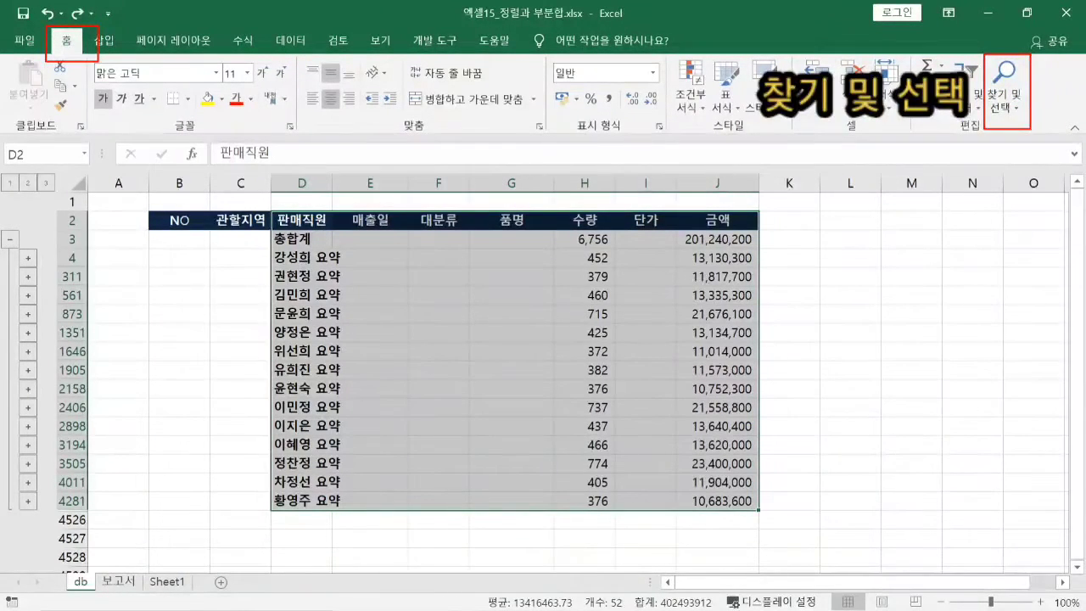
{"action": "left_click", "coordinate": [1017, 109]}
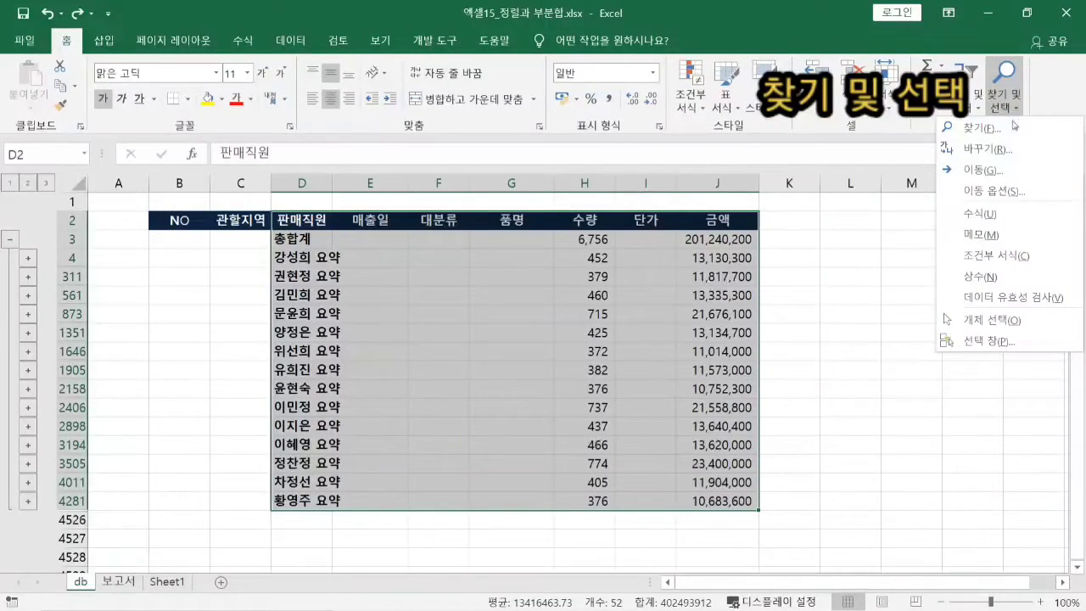
{"action": "left_click", "coordinate": [995, 191]}
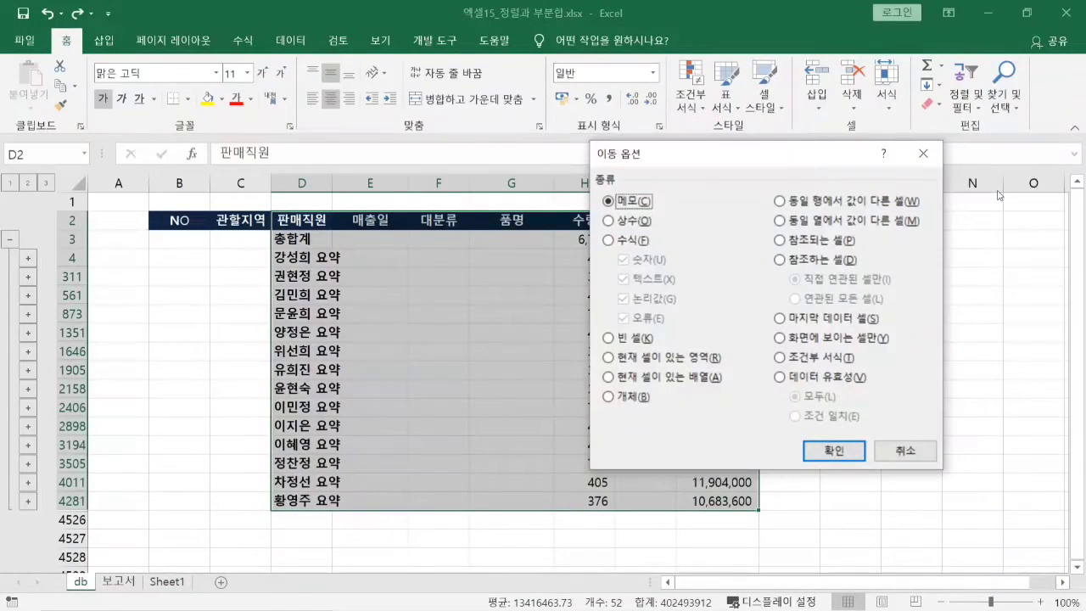
{"action": "left_click_drag", "start_coordinate": [806, 162], "coordinate": [853, 121]}
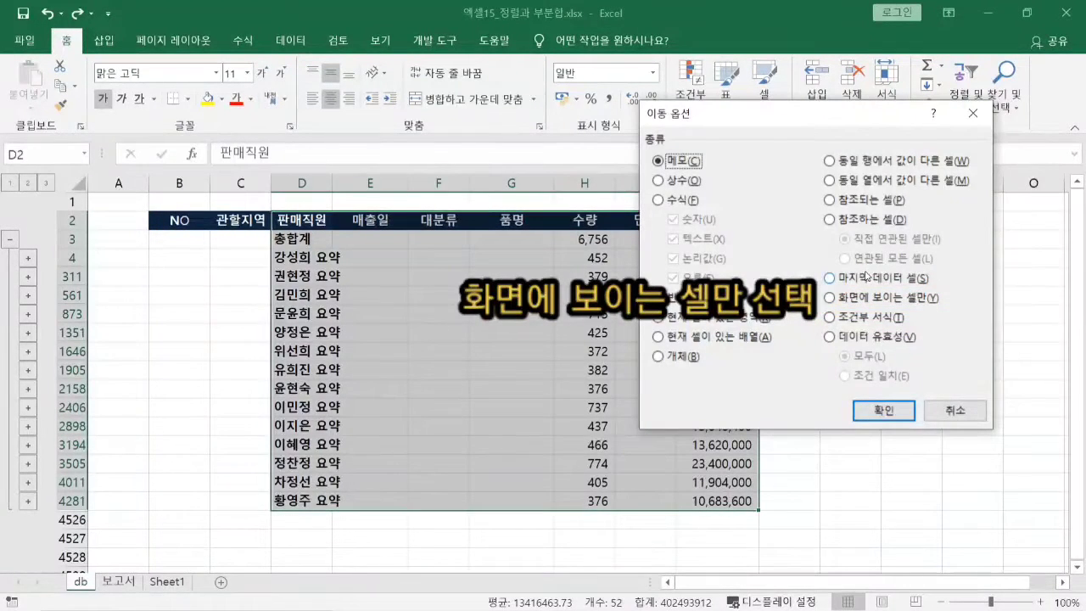
{"action": "left_click", "coordinate": [836, 299]}
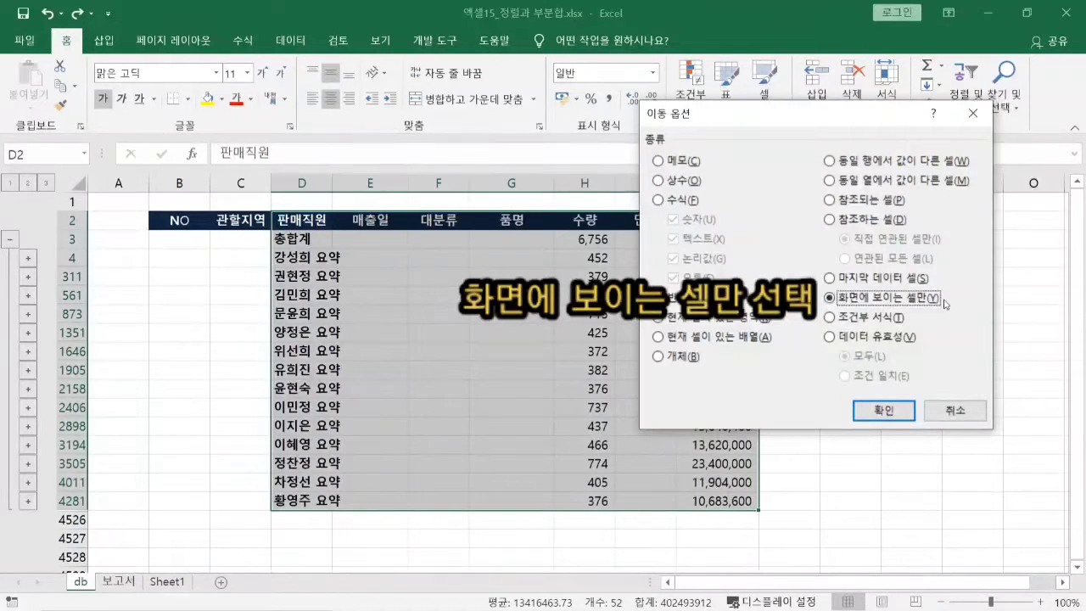
{"action": "left_click", "coordinate": [889, 410]}
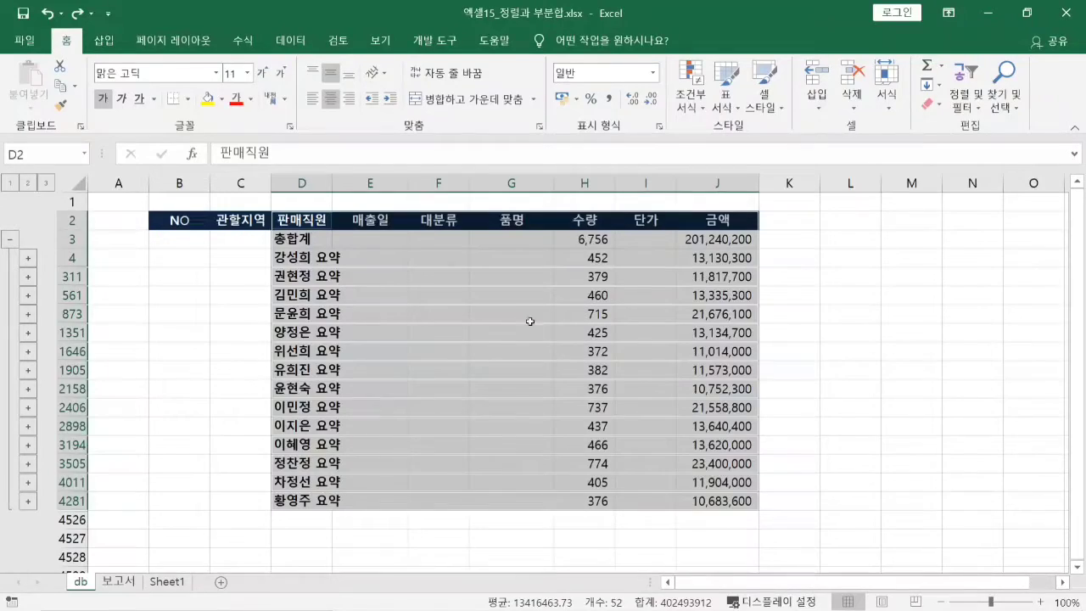
{"action": "right_click", "coordinate": [533, 246]}
{"action": "left_click", "coordinate": [564, 209]}
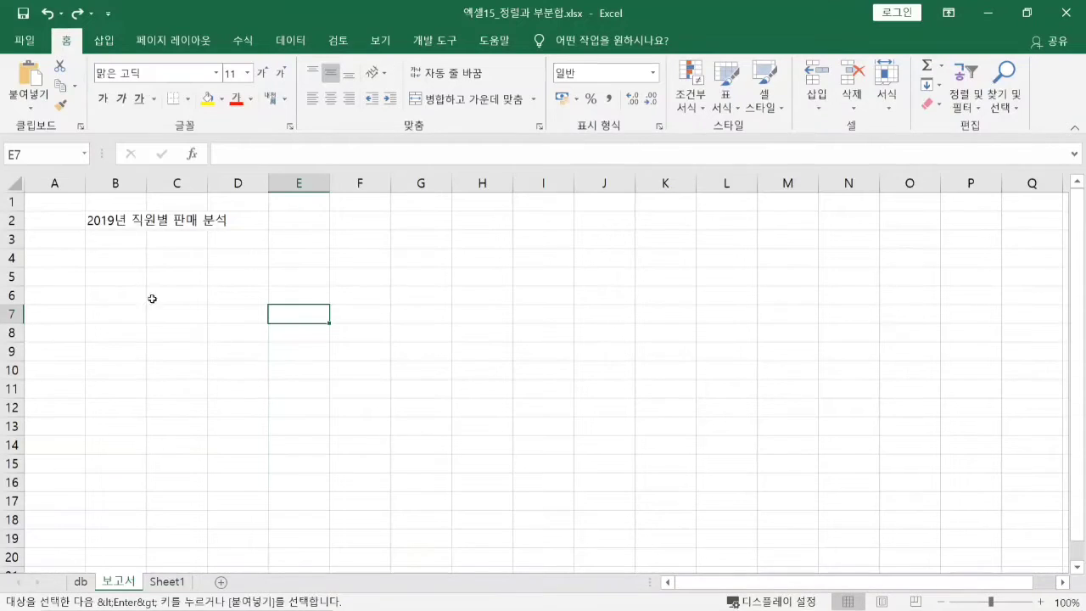
Step: Paste the copied visible cells at B4 of the 보고서 sheet and clear the range selection
{"action": "left_click", "coordinate": [120, 259]}
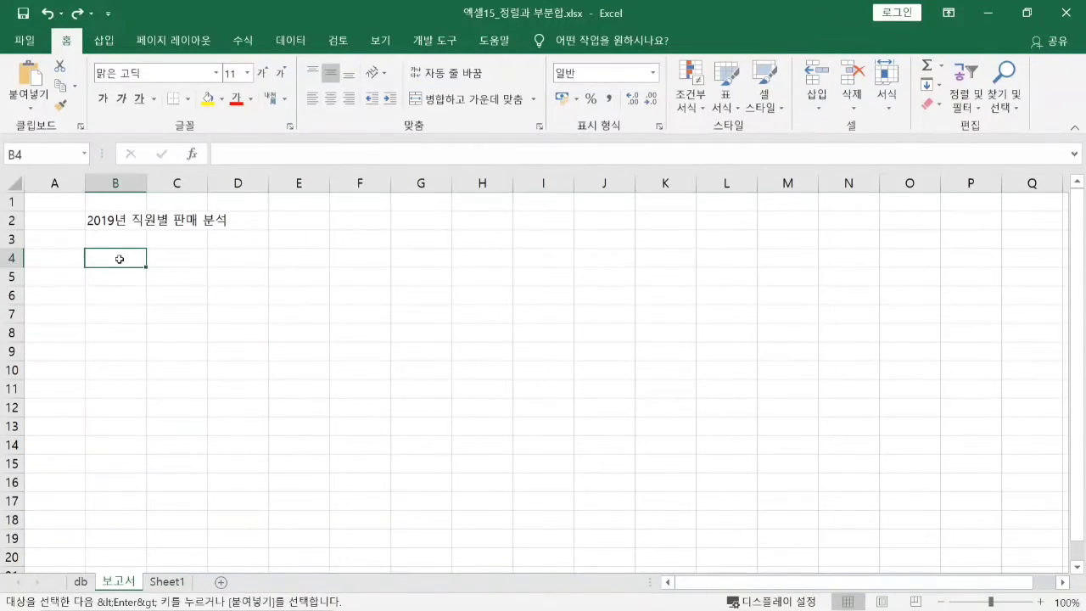
{"action": "right_click", "coordinate": [119, 259]}
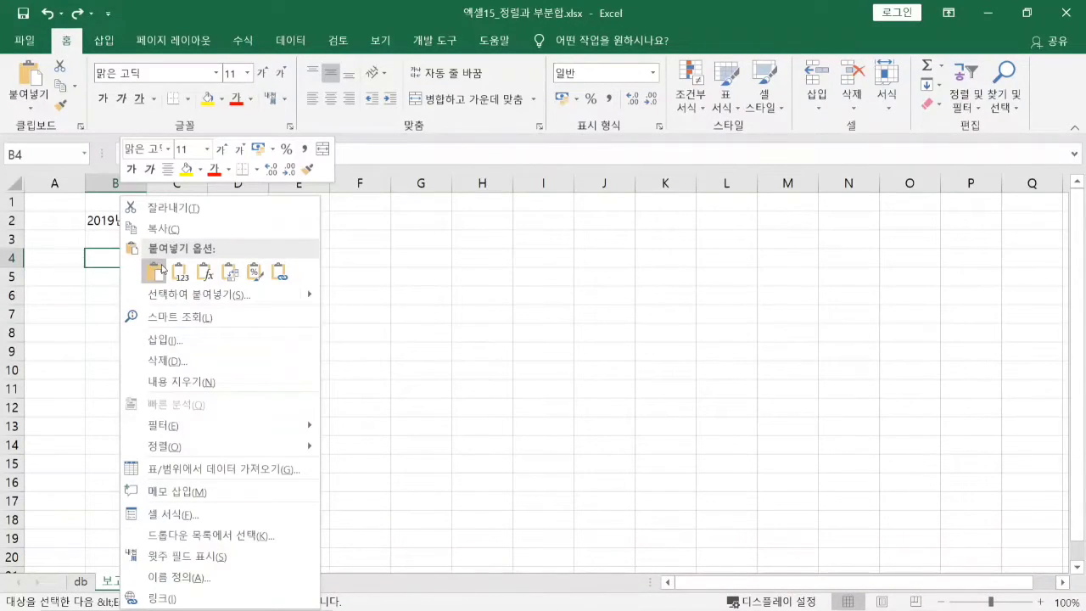
{"action": "left_click", "coordinate": [155, 272]}
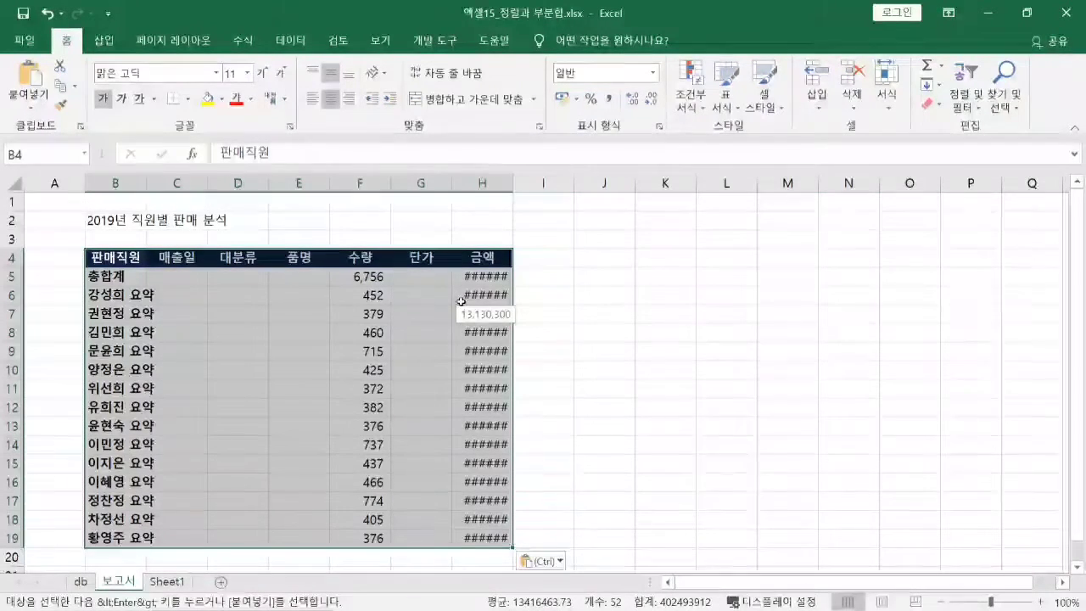
{"action": "left_click", "coordinate": [562, 312]}
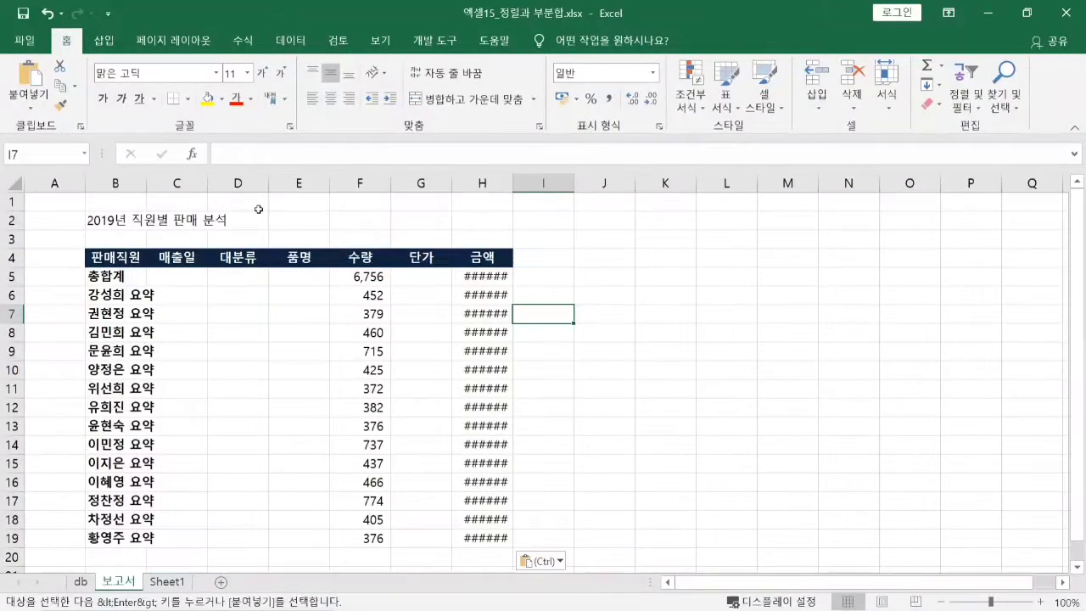
Step: Delete the 매출일, 대분류, 품명 and 단가 columns from the pasted summary table
{"action": "left_click", "coordinate": [192, 180]}
{"action": "left_click_drag", "start_coordinate": [195, 181], "coordinate": [298, 180]}
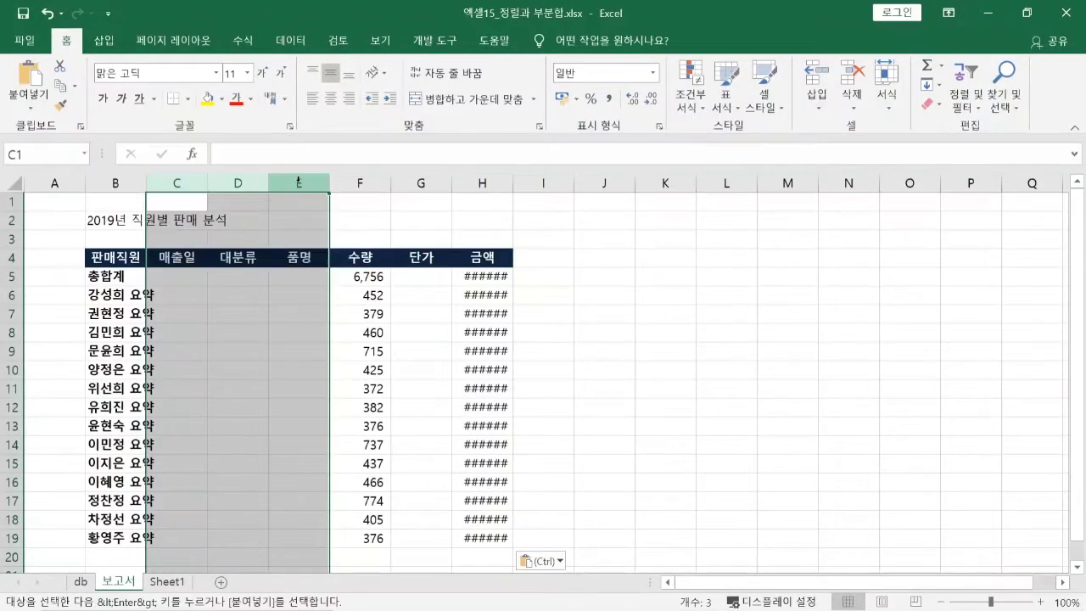
{"action": "right_click", "coordinate": [299, 181]}
{"action": "left_click", "coordinate": [342, 324]}
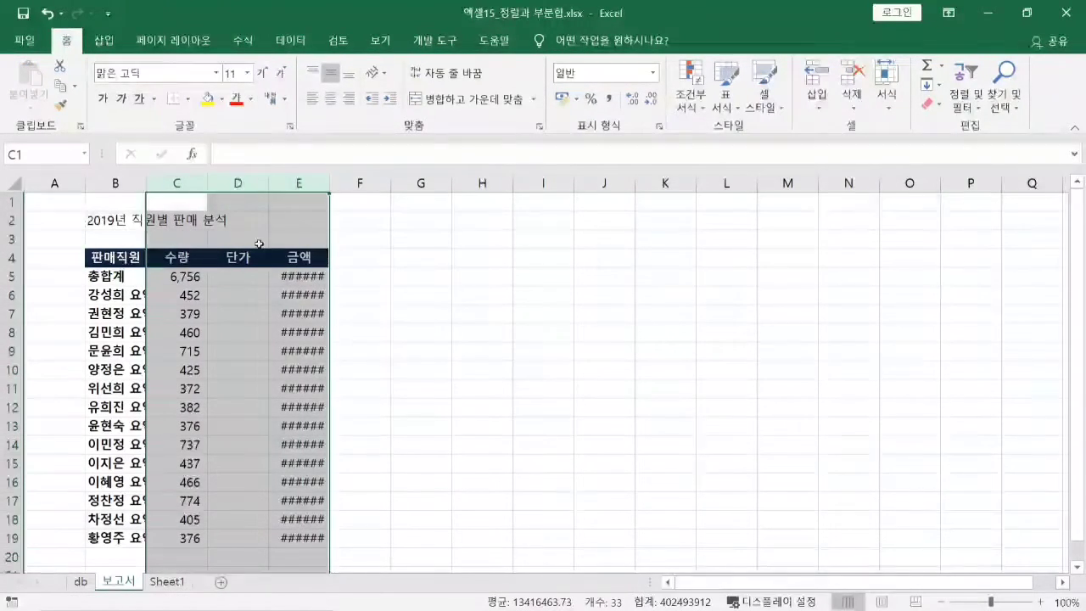
{"action": "left_click", "coordinate": [241, 181]}
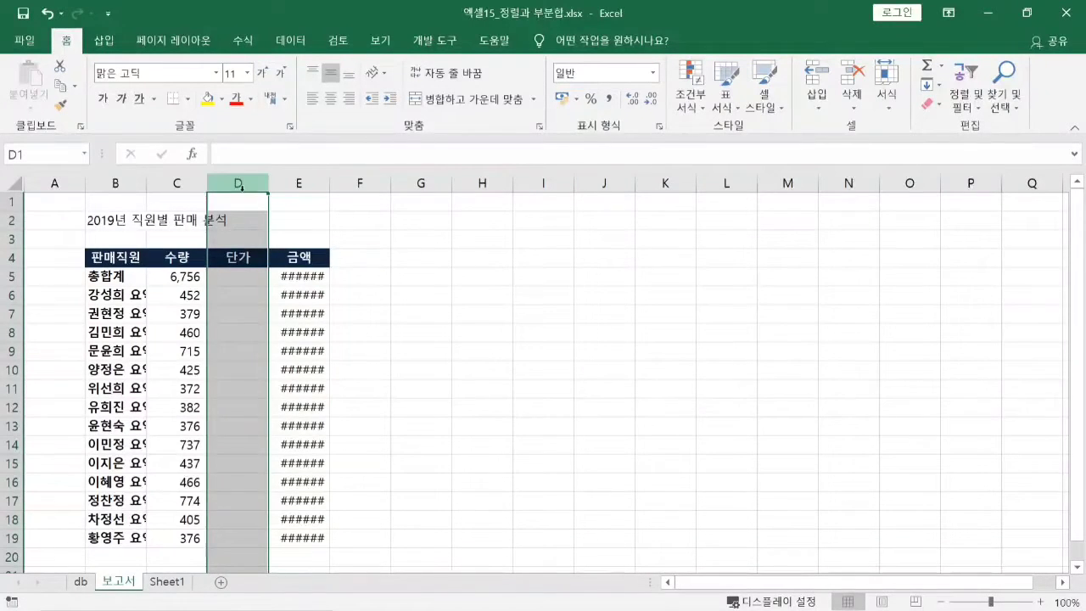
{"action": "right_click", "coordinate": [242, 188]}
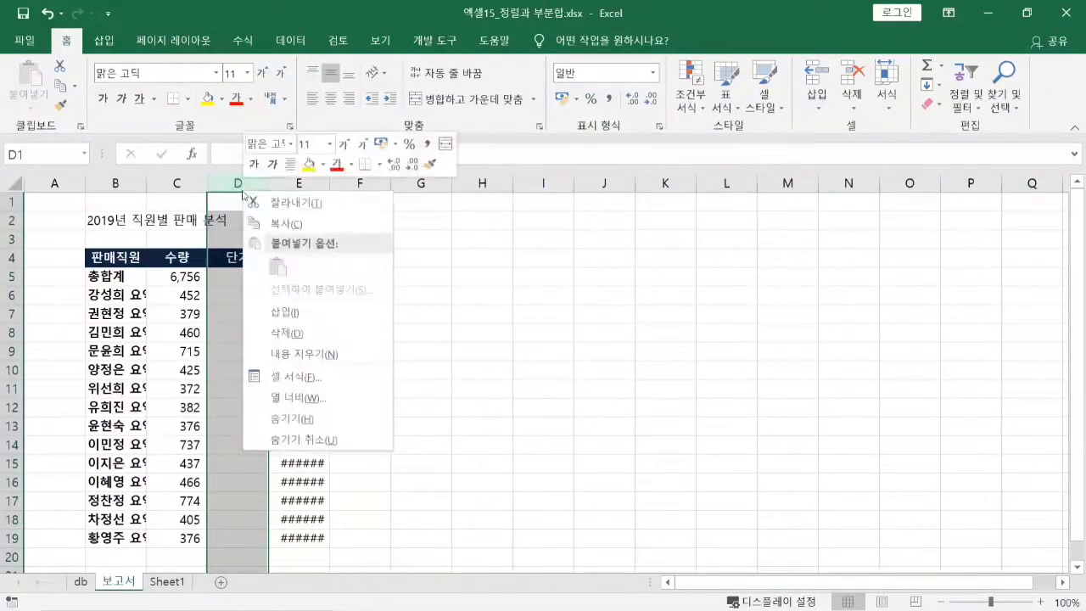
{"action": "left_click", "coordinate": [288, 331]}
{"action": "left_click", "coordinate": [361, 330]}
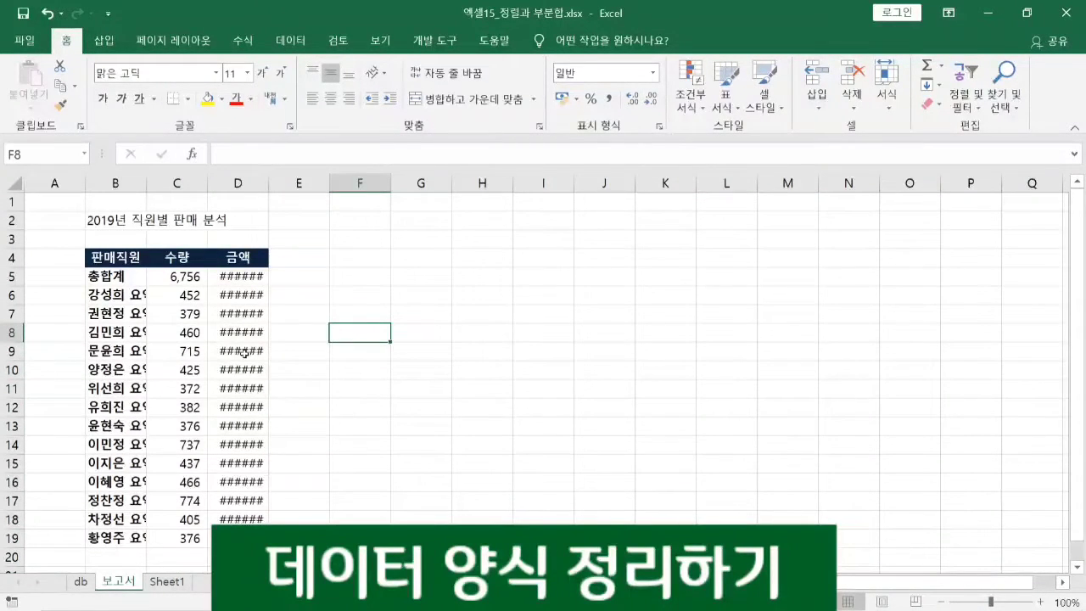
Step: Widen columns B to D together so the 금액 values fit, and narrow the 수량 column
{"action": "left_click", "coordinate": [136, 182]}
{"action": "left_click_drag", "start_coordinate": [147, 183], "coordinate": [242, 184]}
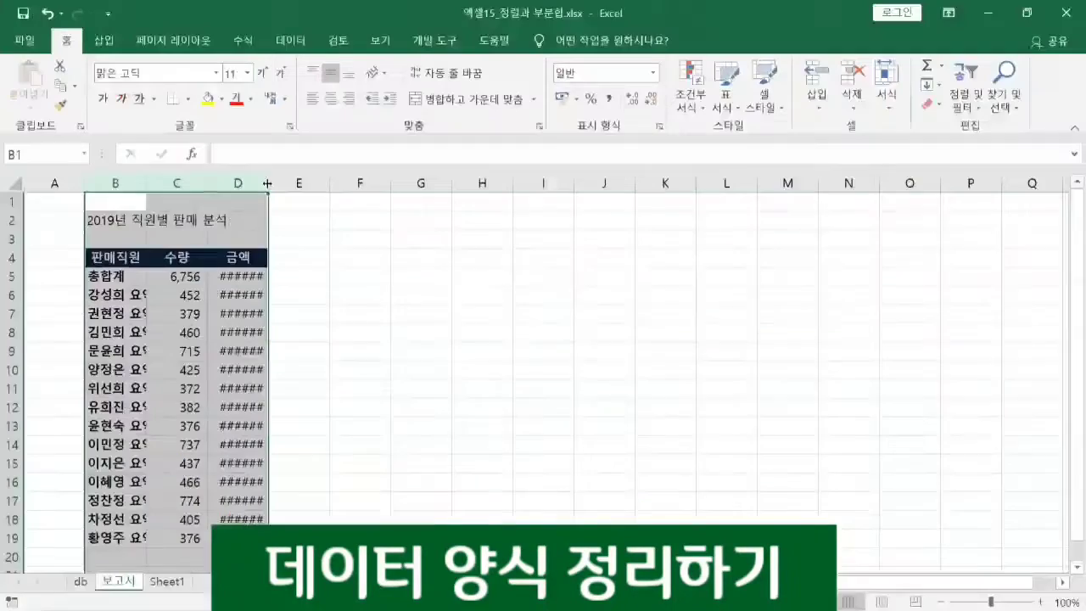
{"action": "left_click_drag", "start_coordinate": [265, 192], "coordinate": [299, 186]}
{"action": "left_click", "coordinate": [288, 395]}
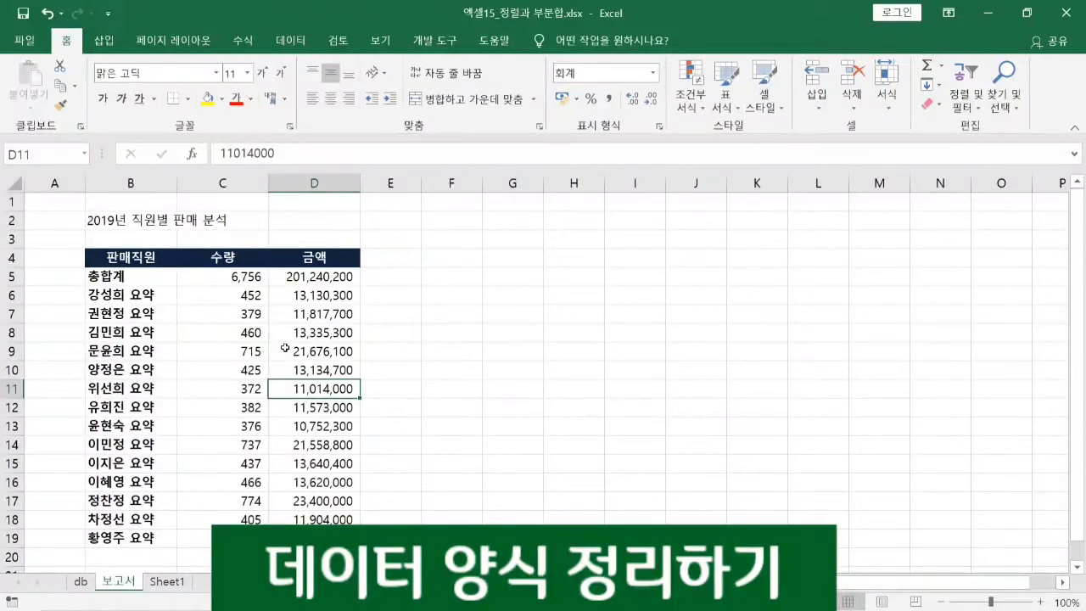
{"action": "left_click_drag", "start_coordinate": [269, 185], "coordinate": [239, 185]}
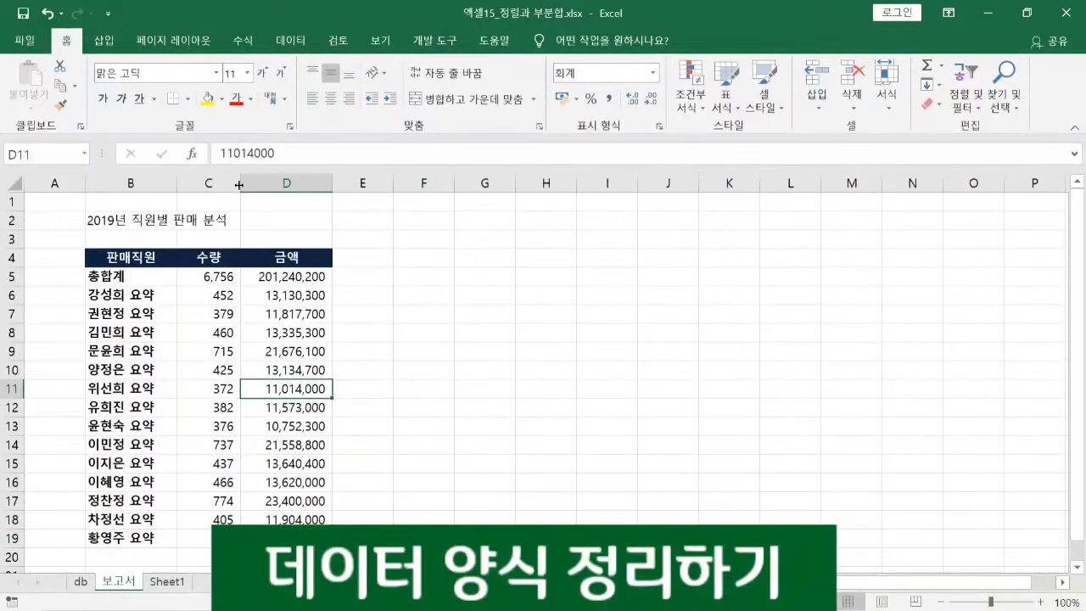
{"action": "left_click", "coordinate": [442, 315]}
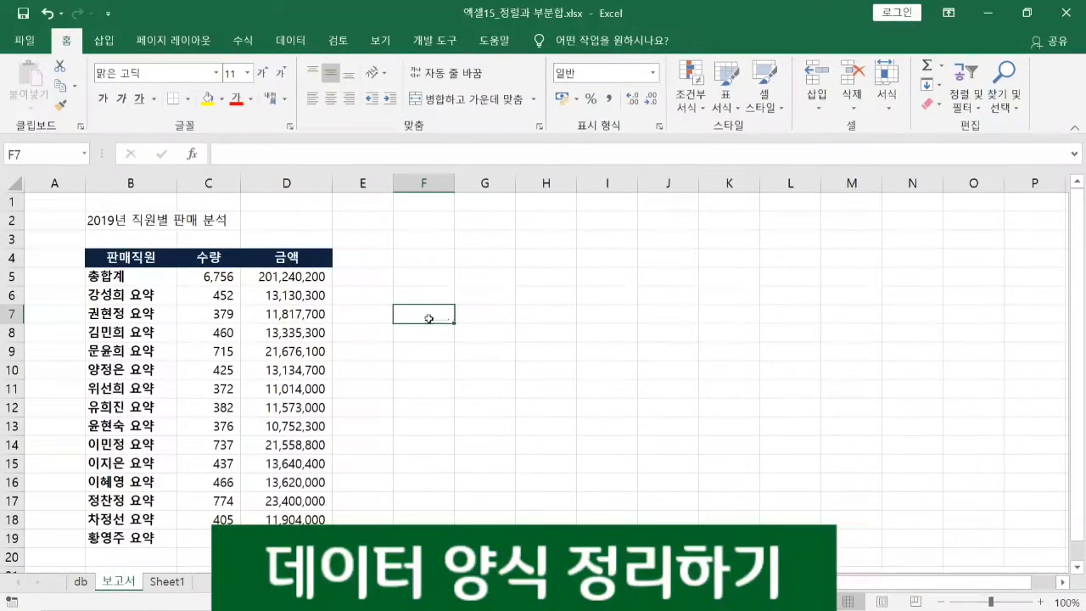
Step: Select the 판매직원 subtotal labels in B6:B19, leaving out the 총합계 row
{"action": "left_click", "coordinate": [151, 294]}
{"action": "left_click", "coordinate": [153, 313]}
{"action": "left_click", "coordinate": [154, 331]}
{"action": "left_click", "coordinate": [152, 351]}
{"action": "left_click", "coordinate": [154, 369]}
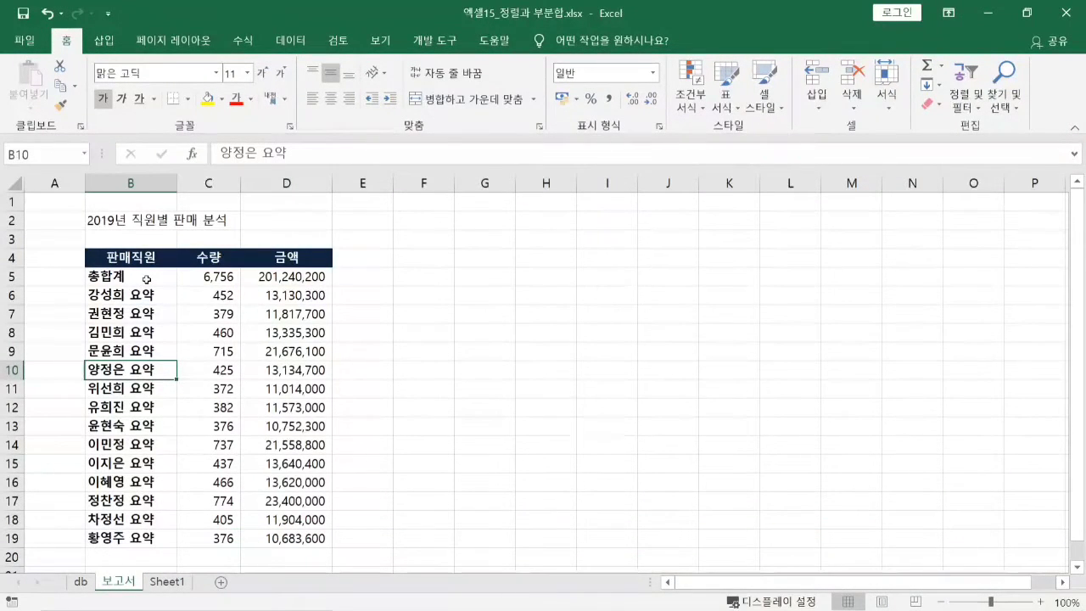
{"action": "left_click_drag", "start_coordinate": [148, 291], "coordinate": [155, 537]}
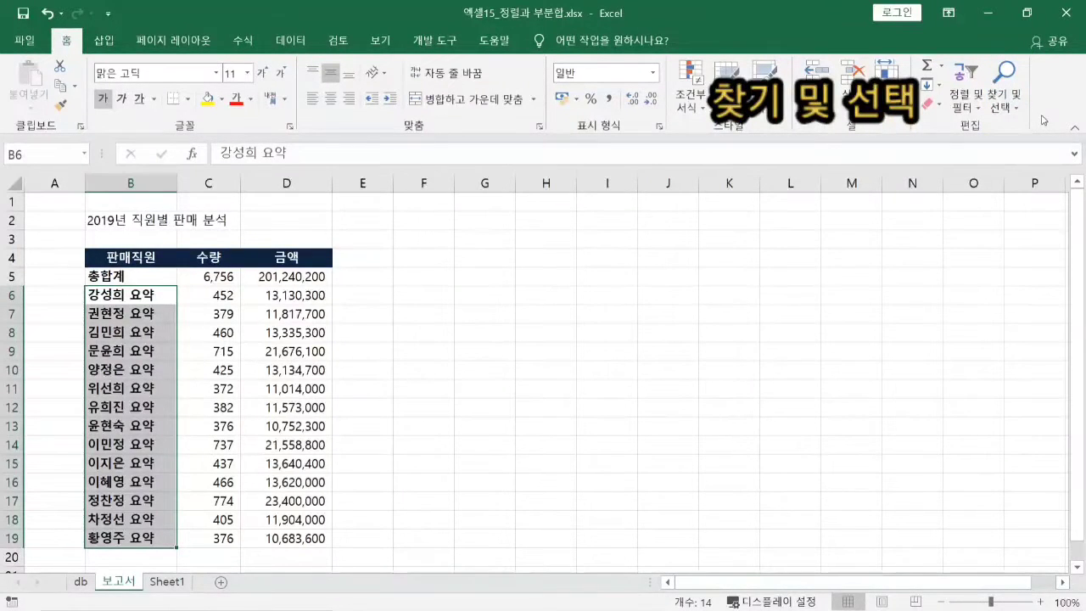
{"action": "left_click", "coordinate": [1012, 105]}
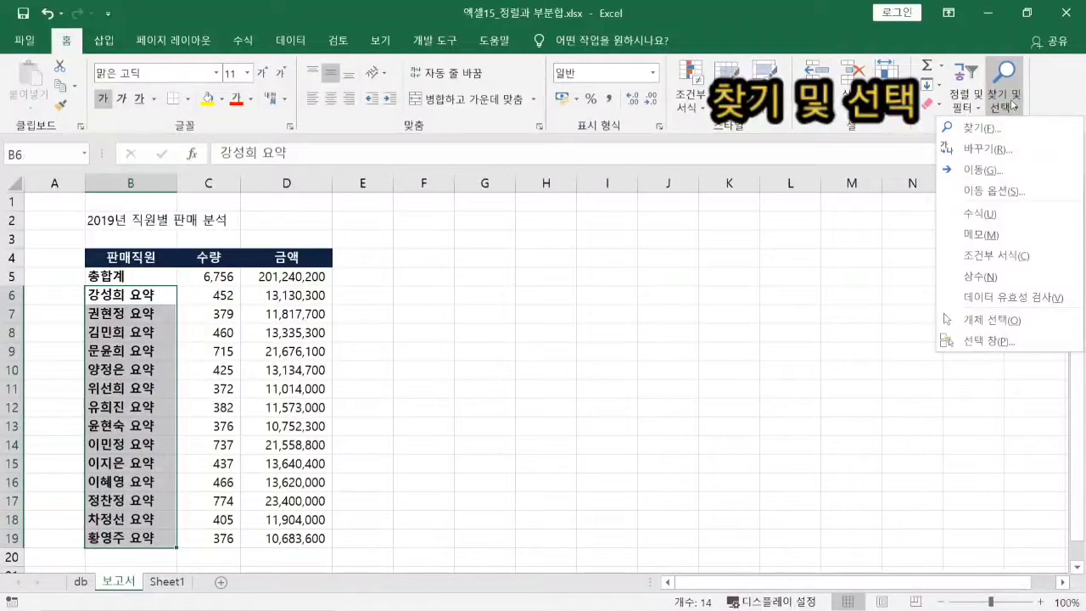
{"action": "left_click", "coordinate": [984, 150]}
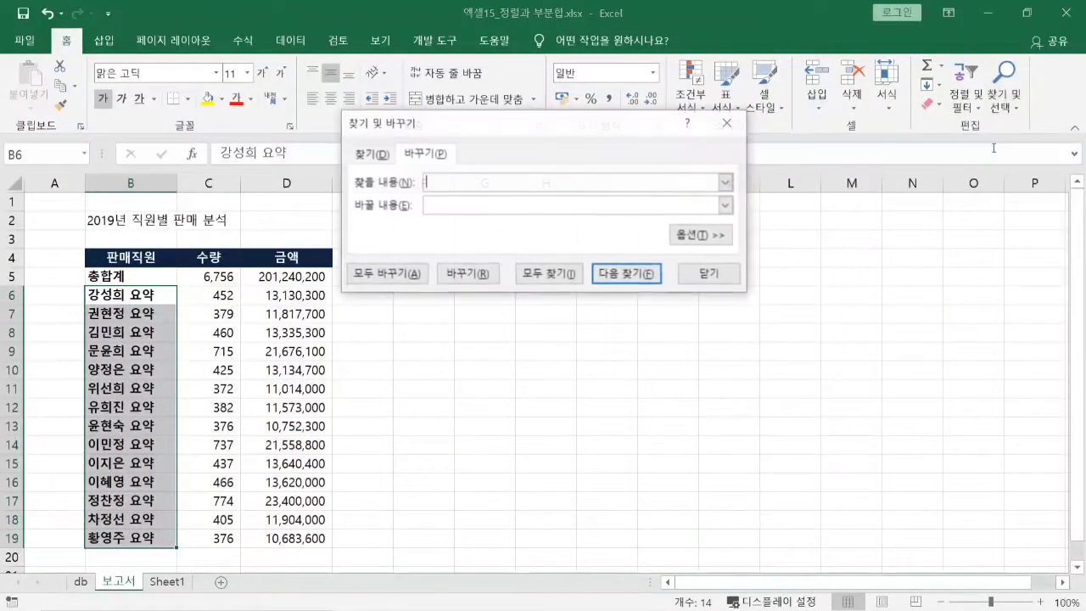
{"action": "left_click", "coordinate": [728, 123]}
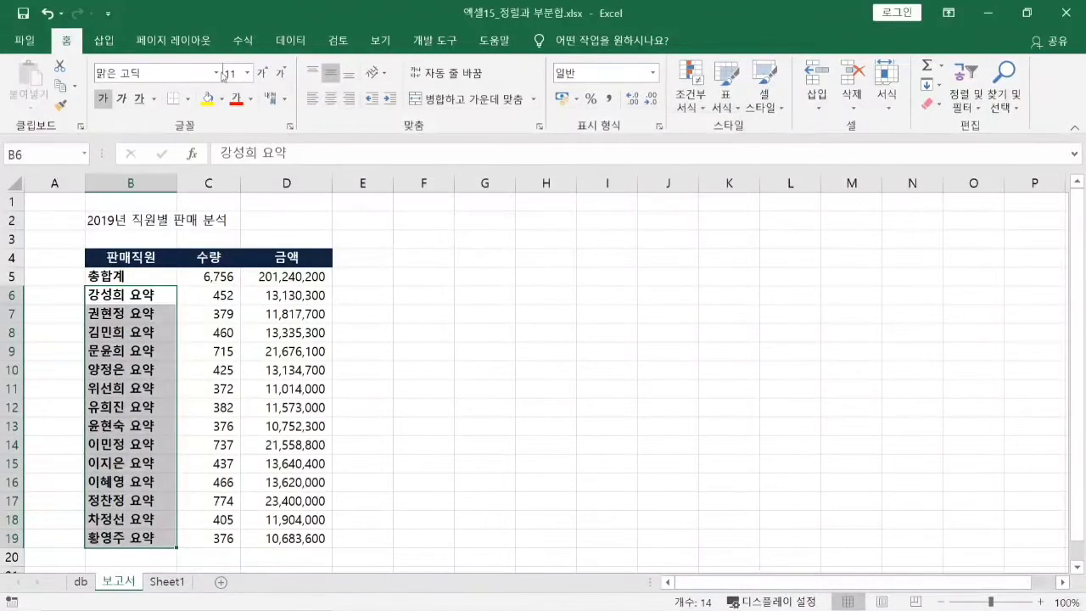
Step: Replace every 요약 in the selected 판매직원 labels with nothing, and close the 찾기 및 바꾸기 dialog
{"action": "left_click", "coordinate": [1007, 106]}
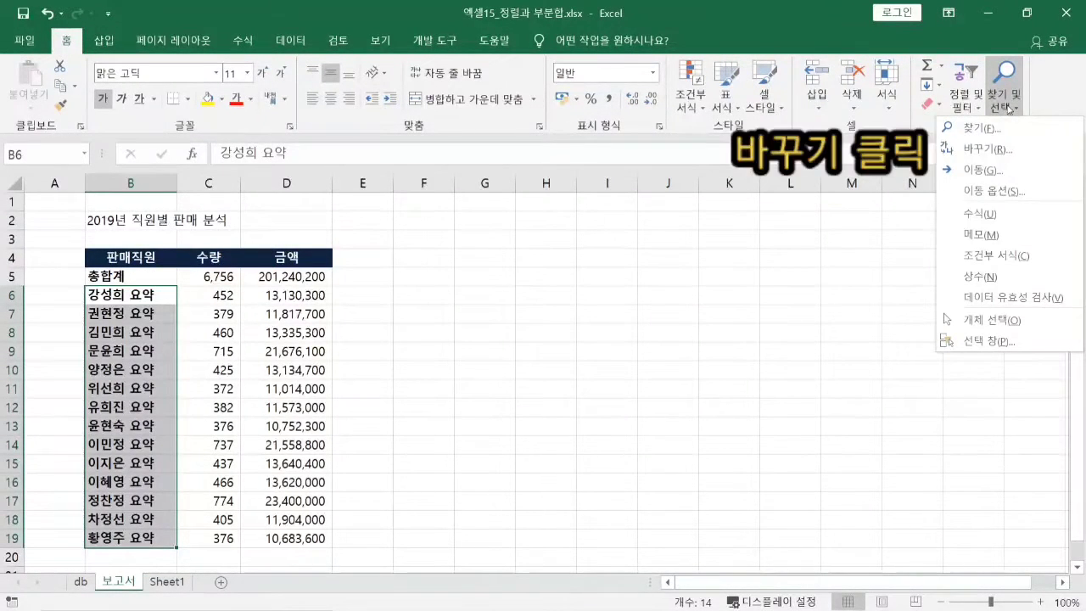
{"action": "left_click", "coordinate": [988, 149]}
{"action": "left_click_drag", "start_coordinate": [470, 81], "coordinate": [716, 170]}
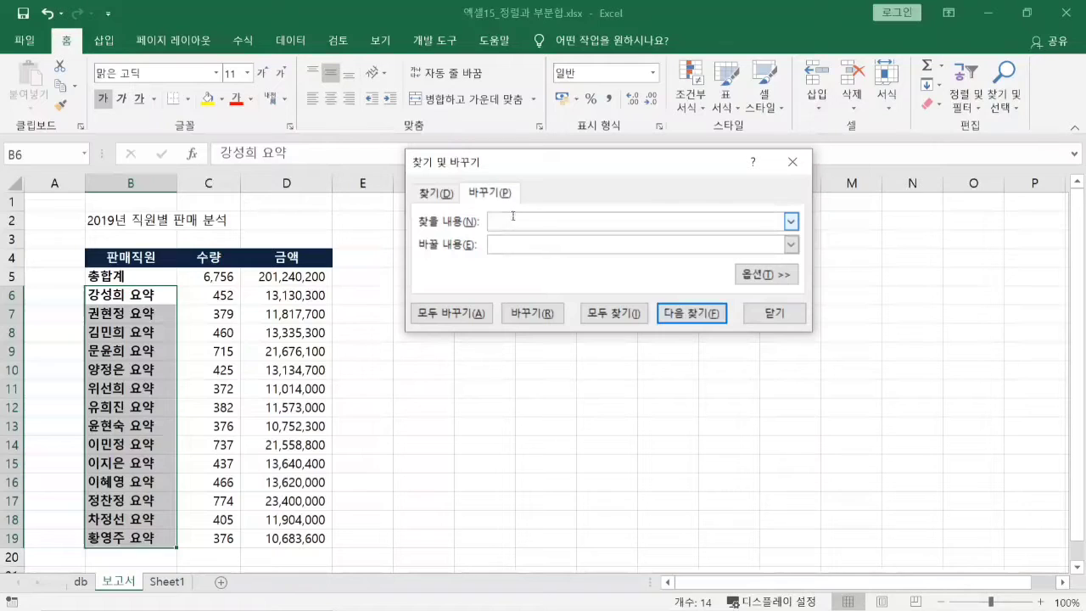
{"action": "type", "text": "ㅇ"}
{"action": "type", "text": "약"}
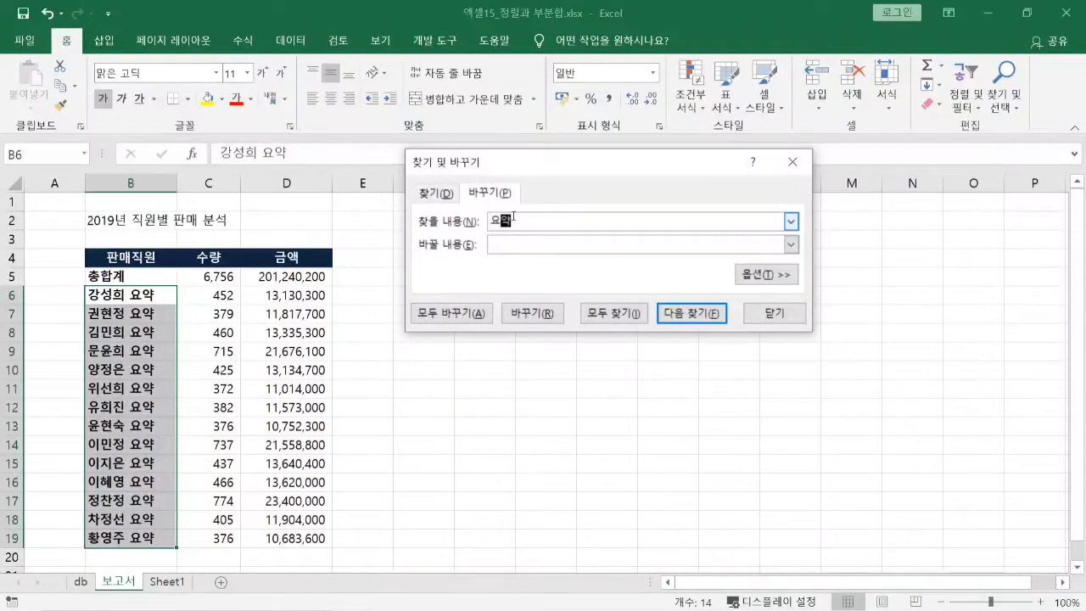
{"action": "left_click", "coordinate": [509, 245]}
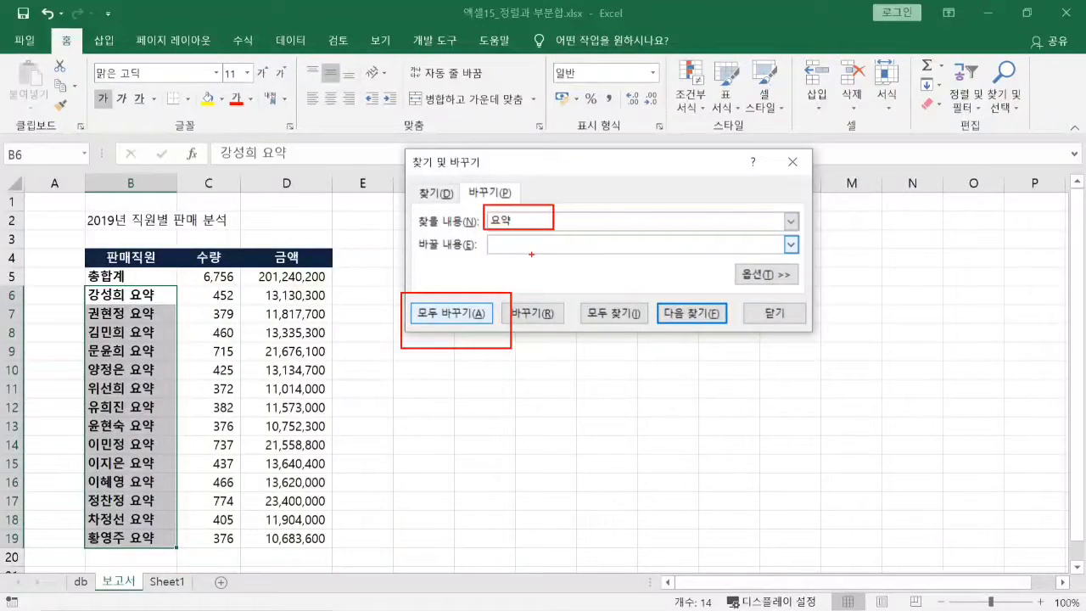
{"action": "left_click_drag", "start_coordinate": [481, 231], "coordinate": [556, 260]}
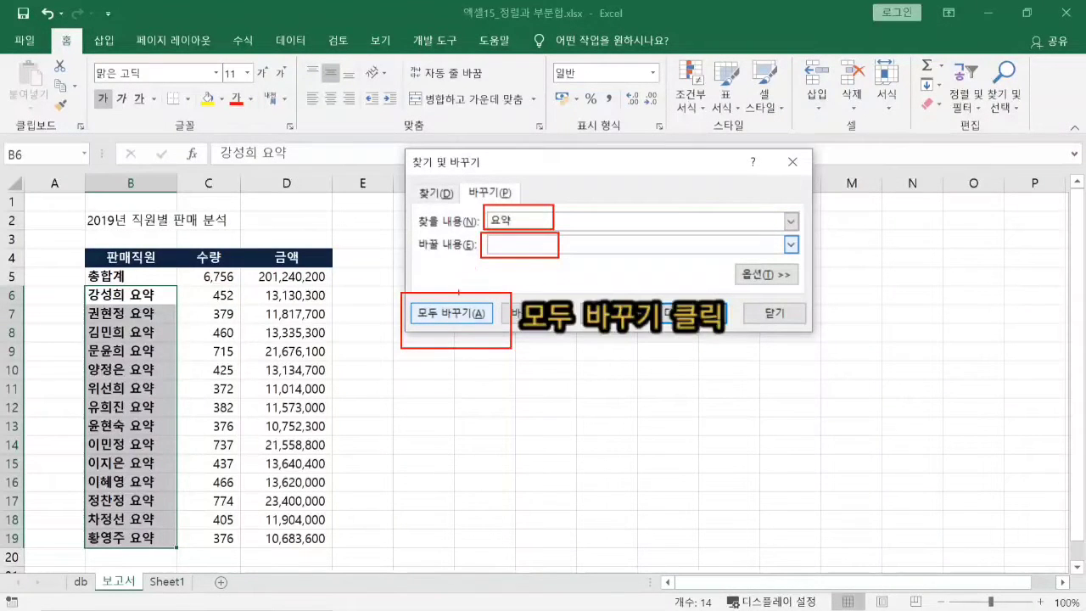
{"action": "key", "text": "Escape"}
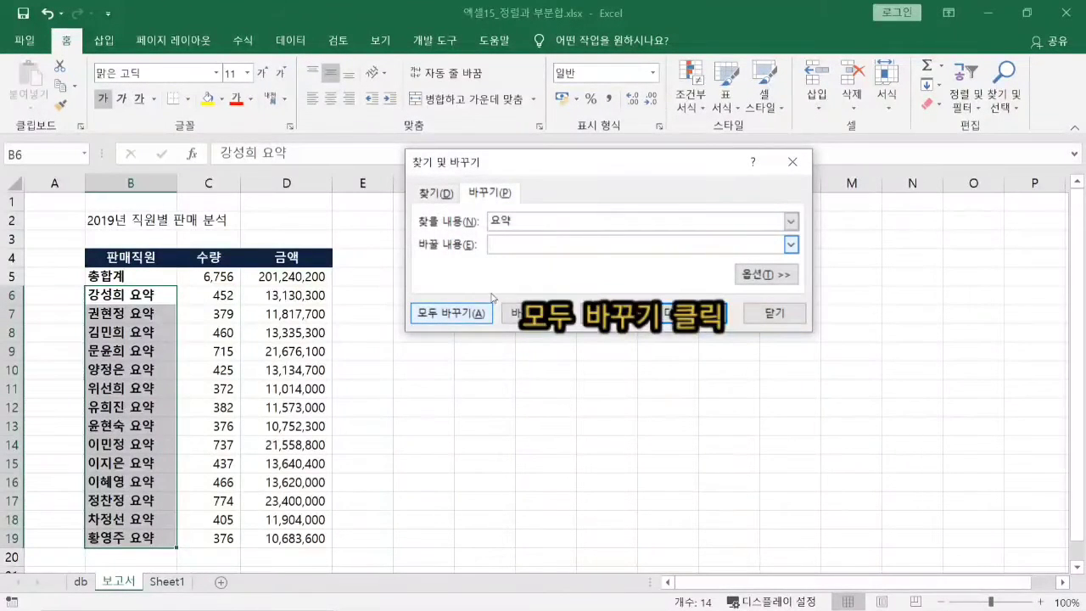
{"action": "left_click", "coordinate": [478, 312]}
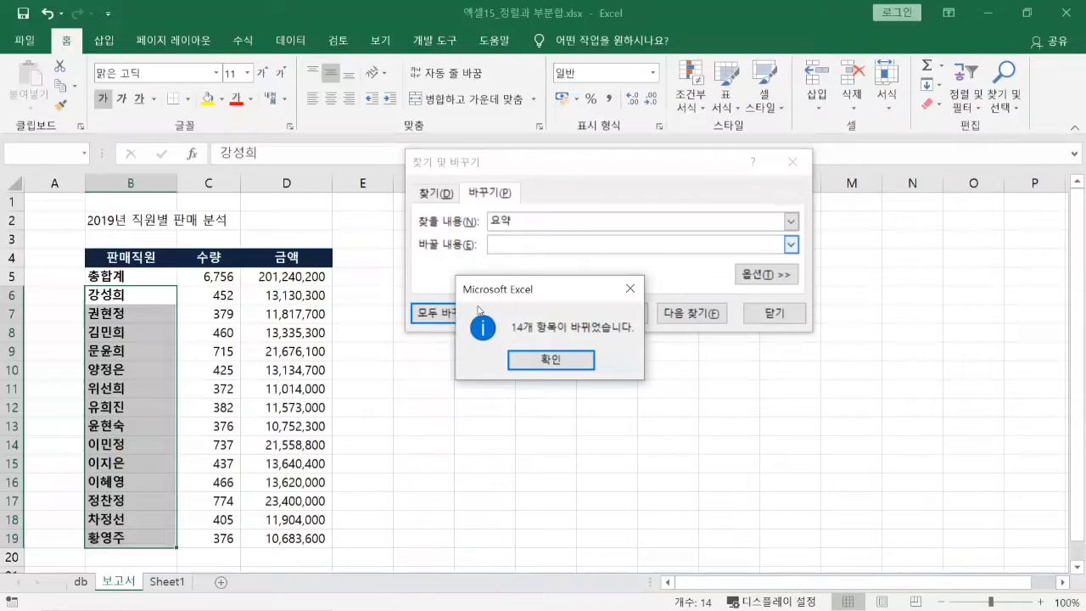
{"action": "left_click", "coordinate": [546, 359]}
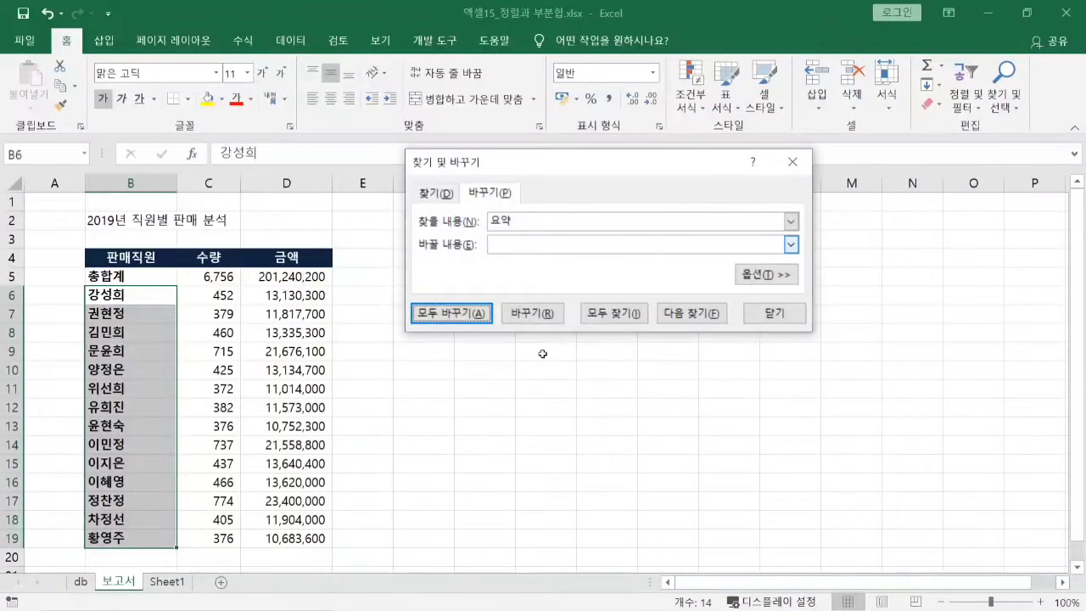
{"action": "left_click", "coordinate": [775, 317]}
{"action": "left_click", "coordinate": [489, 449]}
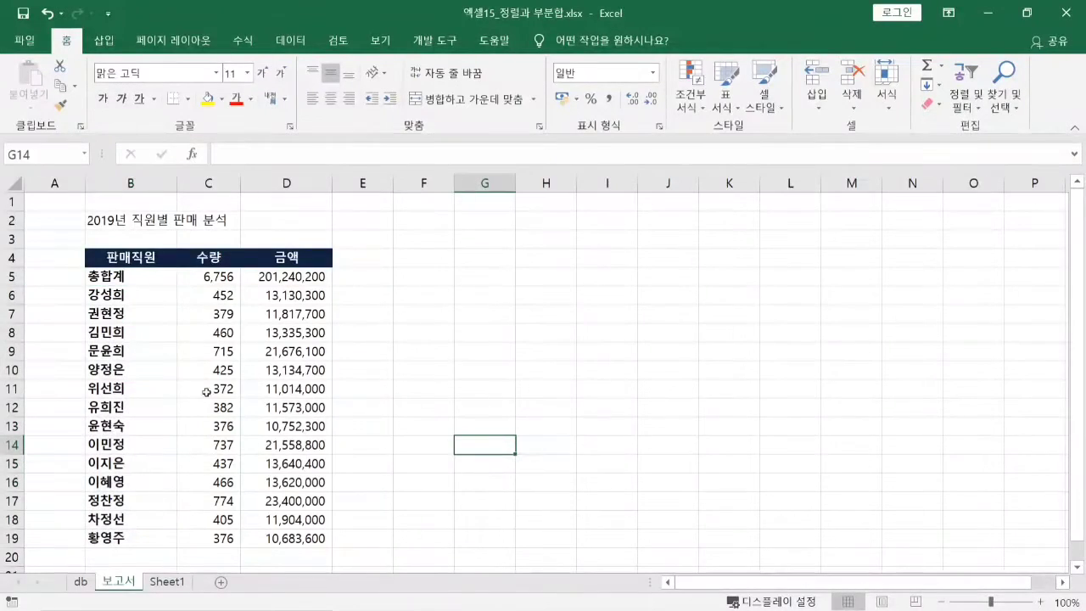
Step: Center the 판매직원 entries in B5:B20, and turn the centering off again for B5:B19
{"action": "left_click_drag", "start_coordinate": [136, 278], "coordinate": [165, 560]}
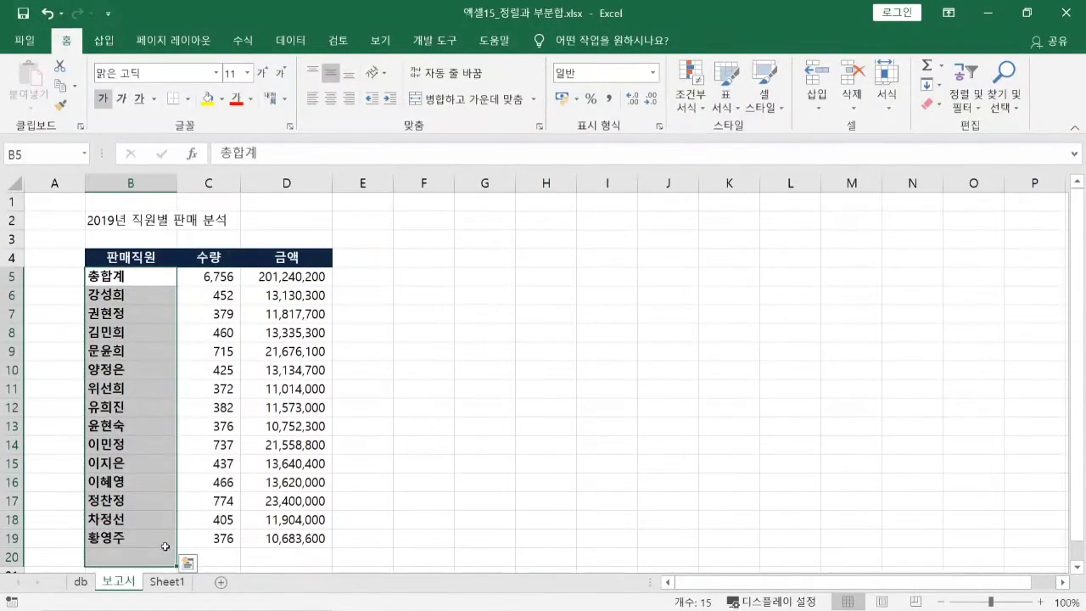
{"action": "left_click", "coordinate": [332, 102]}
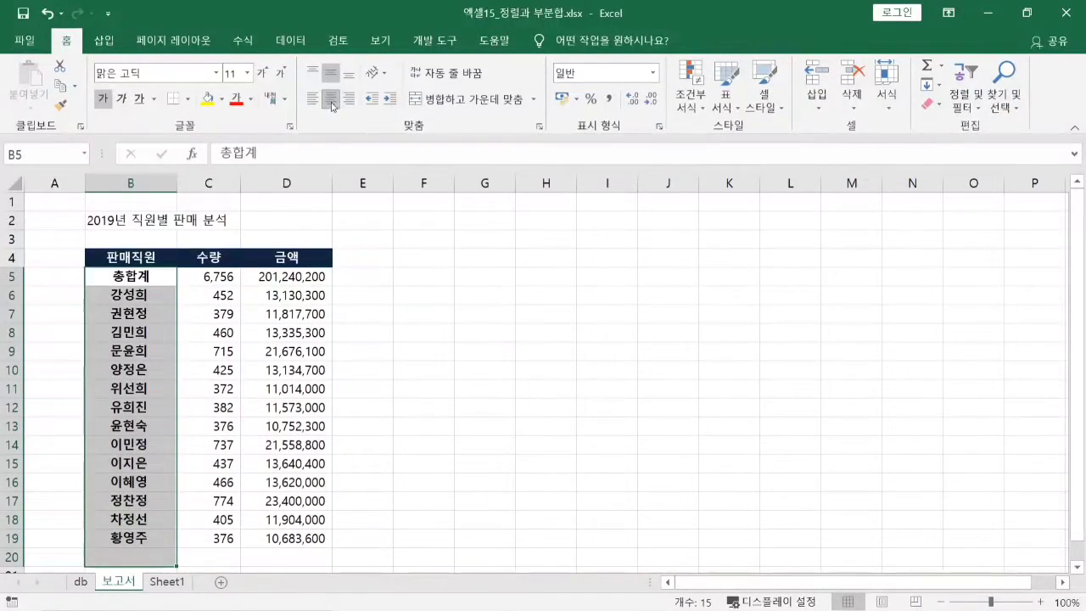
{"action": "left_click", "coordinate": [480, 386]}
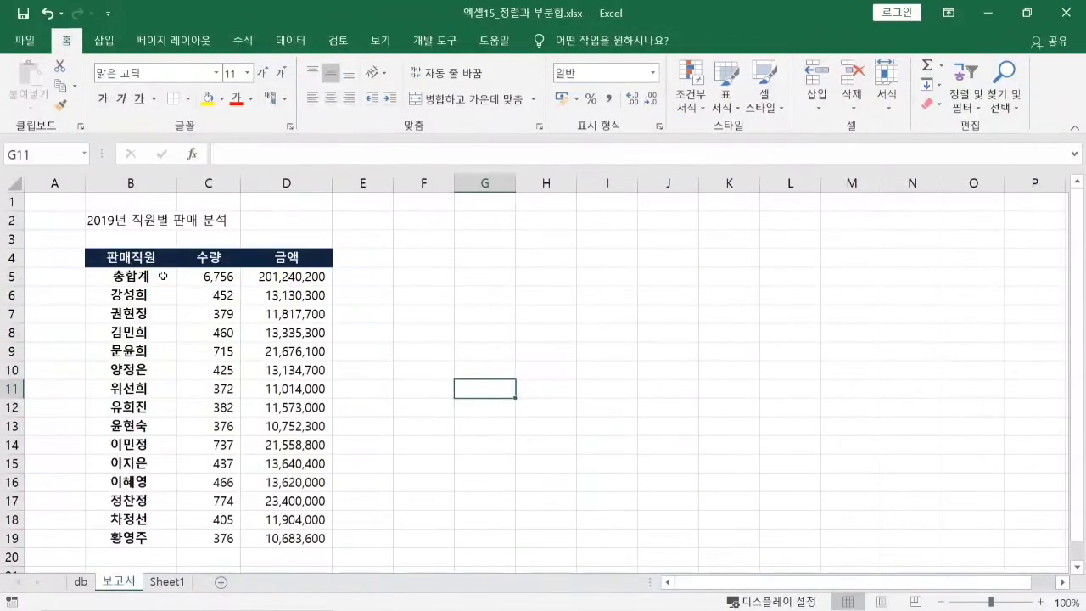
{"action": "left_click_drag", "start_coordinate": [161, 276], "coordinate": [165, 540]}
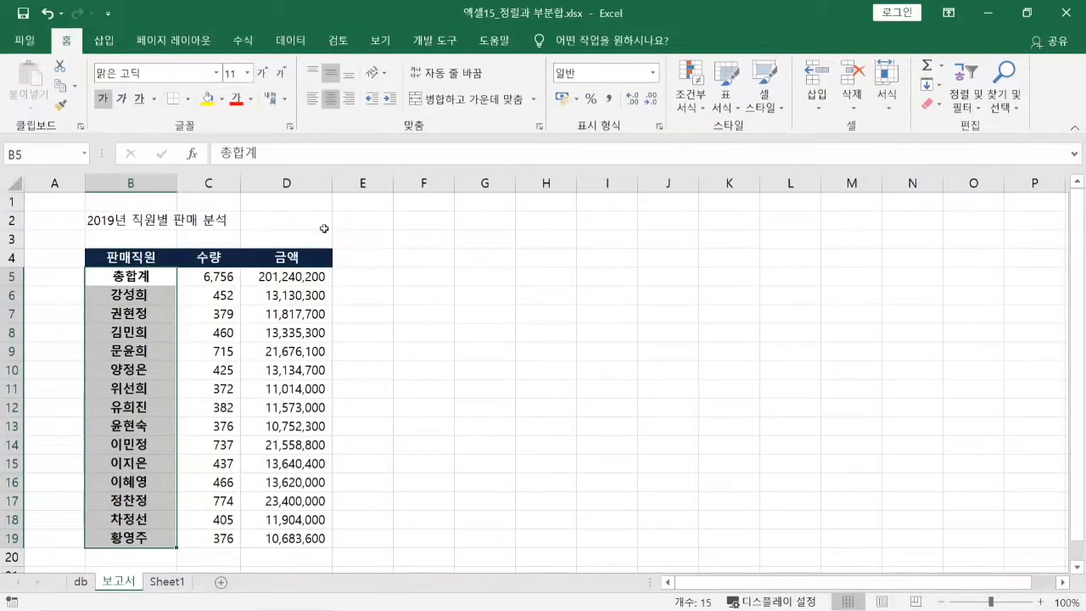
{"action": "left_click", "coordinate": [331, 99]}
{"action": "left_click", "coordinate": [467, 367]}
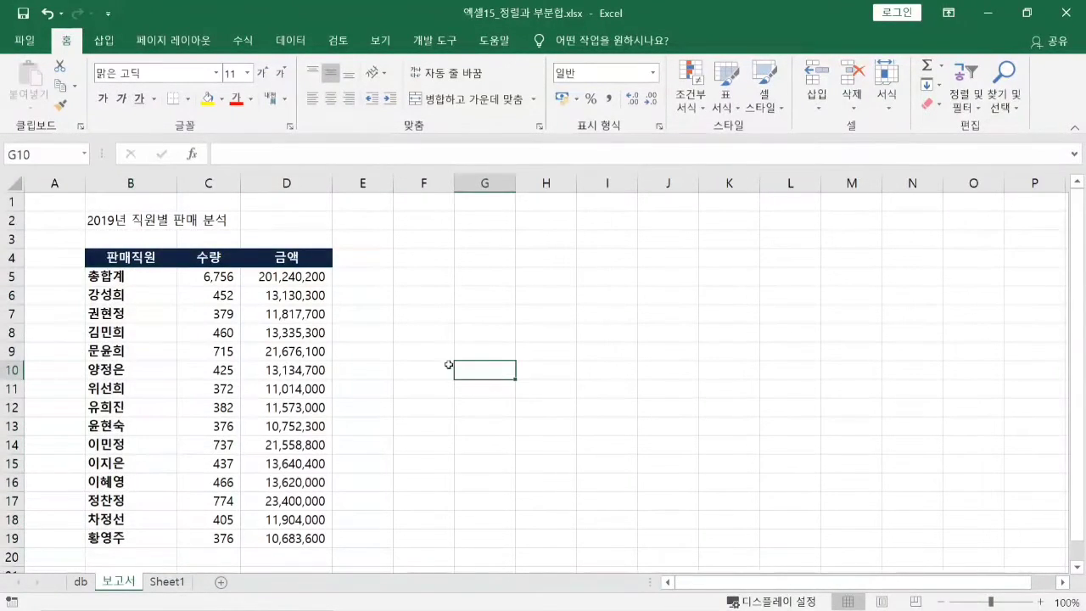
Step: Center the 판매직원 entries in B5:B19 horizontally and clear the selection
{"action": "left_click_drag", "start_coordinate": [116, 275], "coordinate": [131, 540]}
{"action": "left_click", "coordinate": [333, 100]}
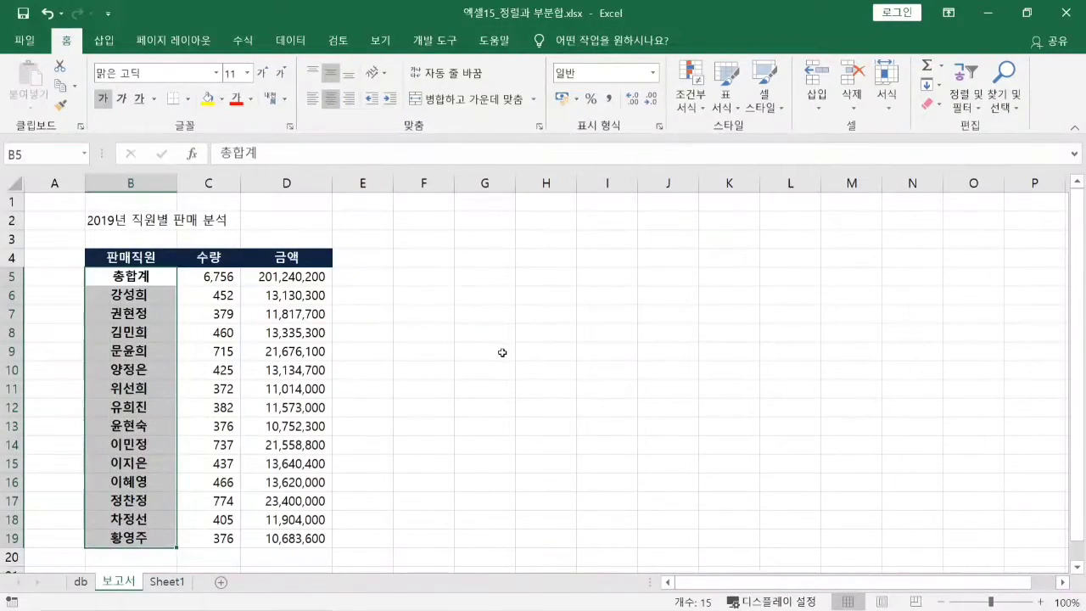
{"action": "left_click", "coordinate": [499, 352]}
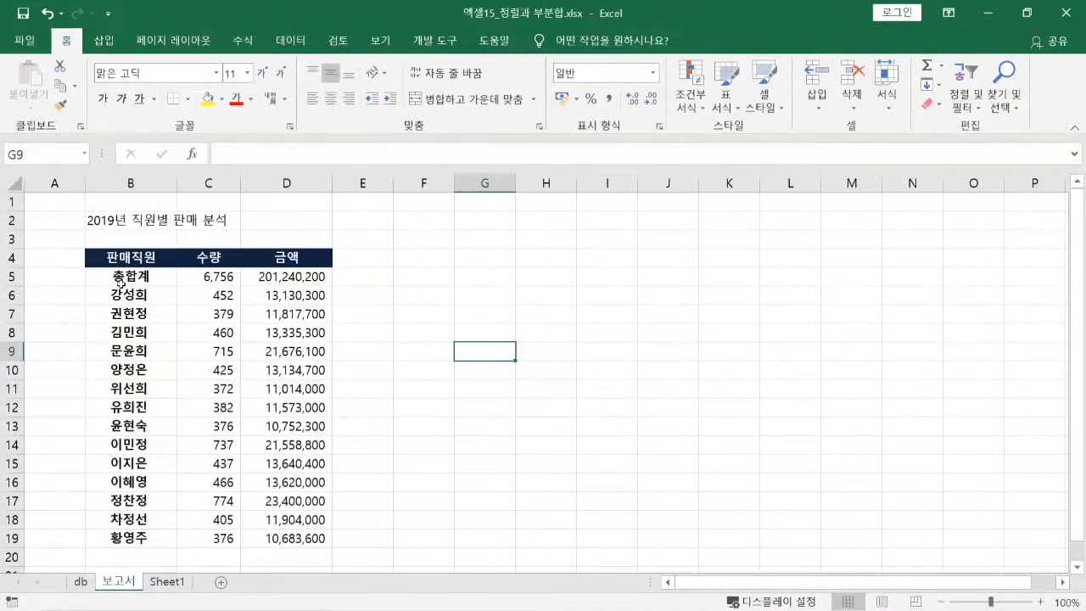
Step: Merge and center the title across B2:D2 and apply the 제목 1 cell style to it
{"action": "left_click_drag", "start_coordinate": [120, 222], "coordinate": [287, 224]}
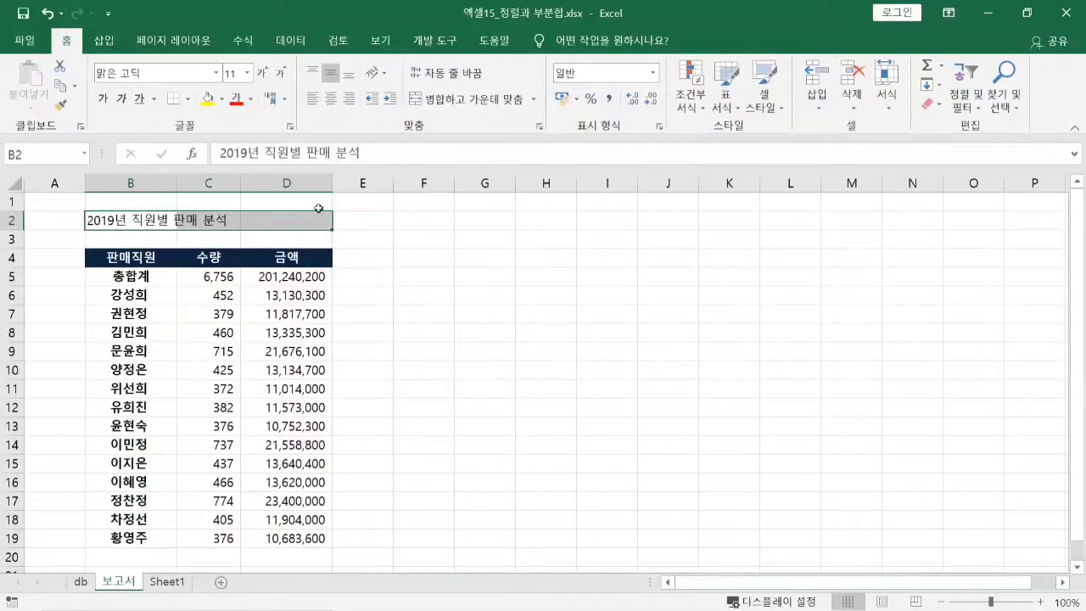
{"action": "left_click", "coordinate": [453, 105]}
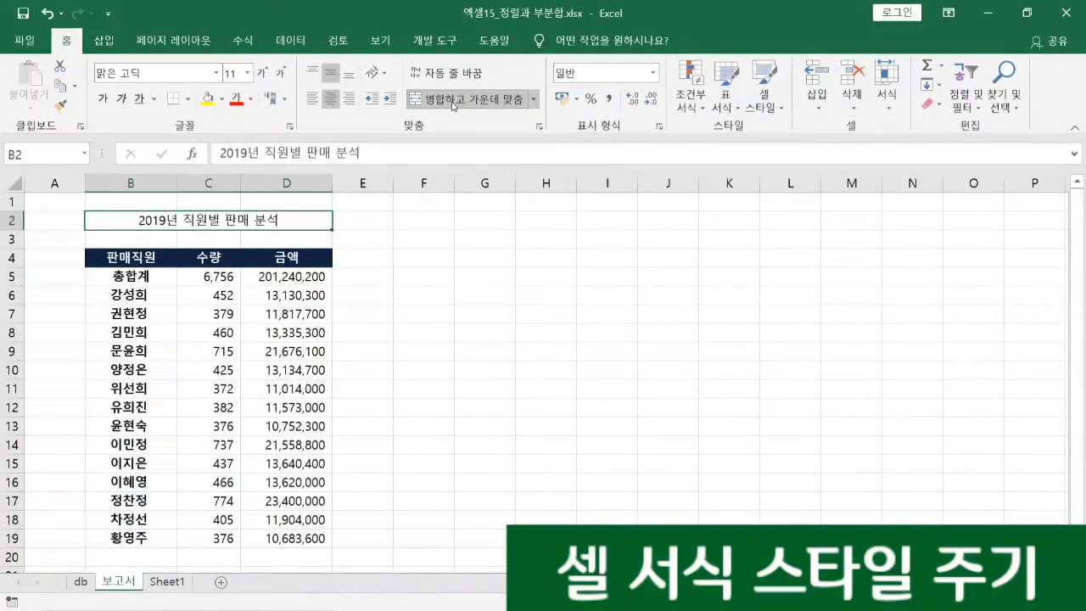
{"action": "left_click", "coordinate": [775, 102]}
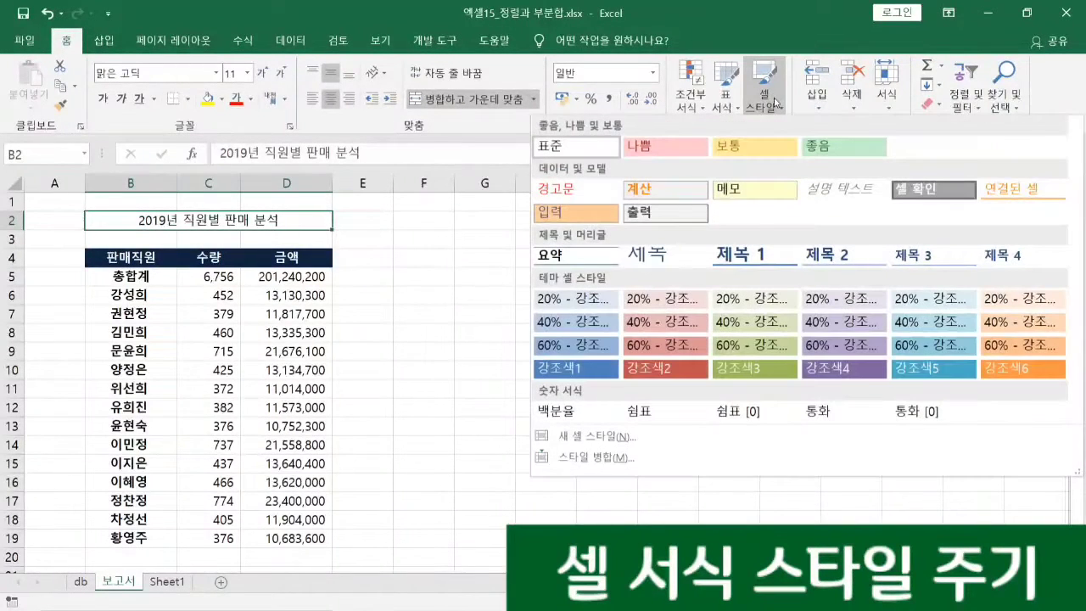
{"action": "left_click", "coordinate": [756, 254]}
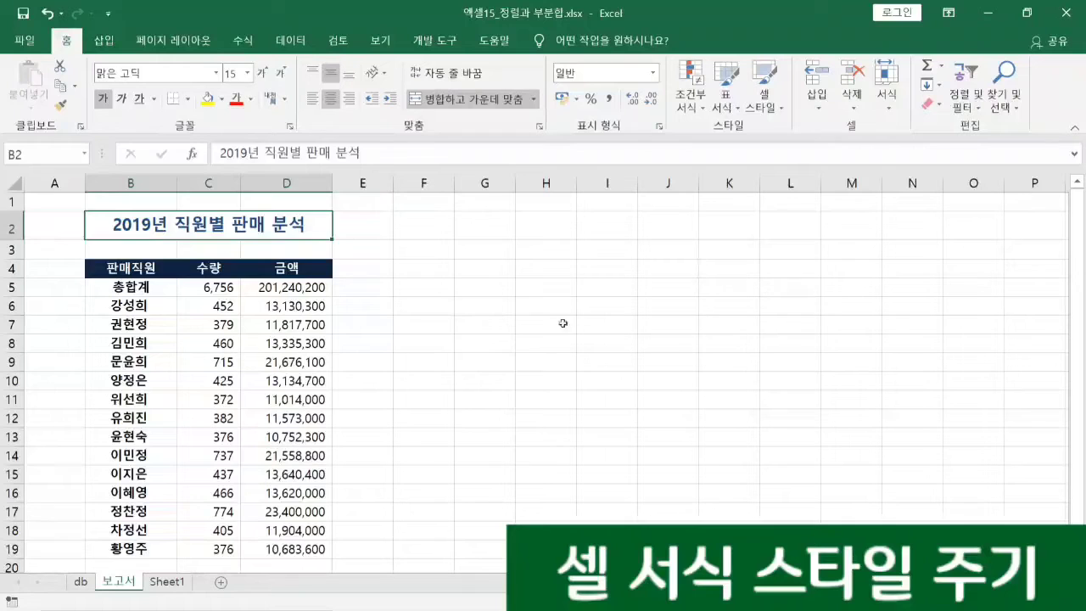
{"action": "left_click", "coordinate": [509, 350]}
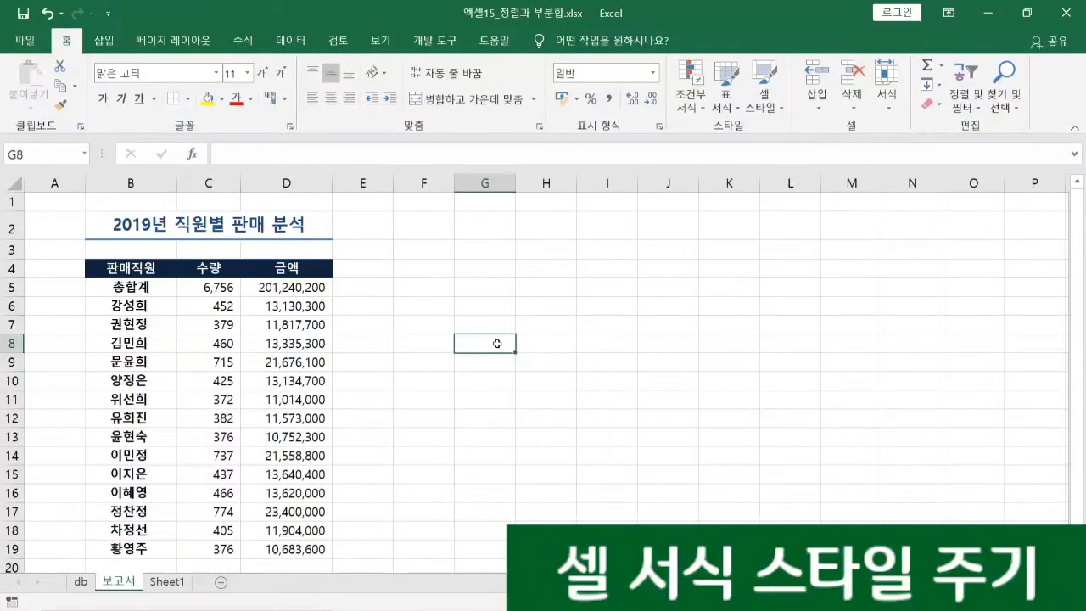
Step: Apply the 20% - 강조색2 cell style to the 총합계 row in B5:D5
{"action": "left_click_drag", "start_coordinate": [170, 288], "coordinate": [329, 290]}
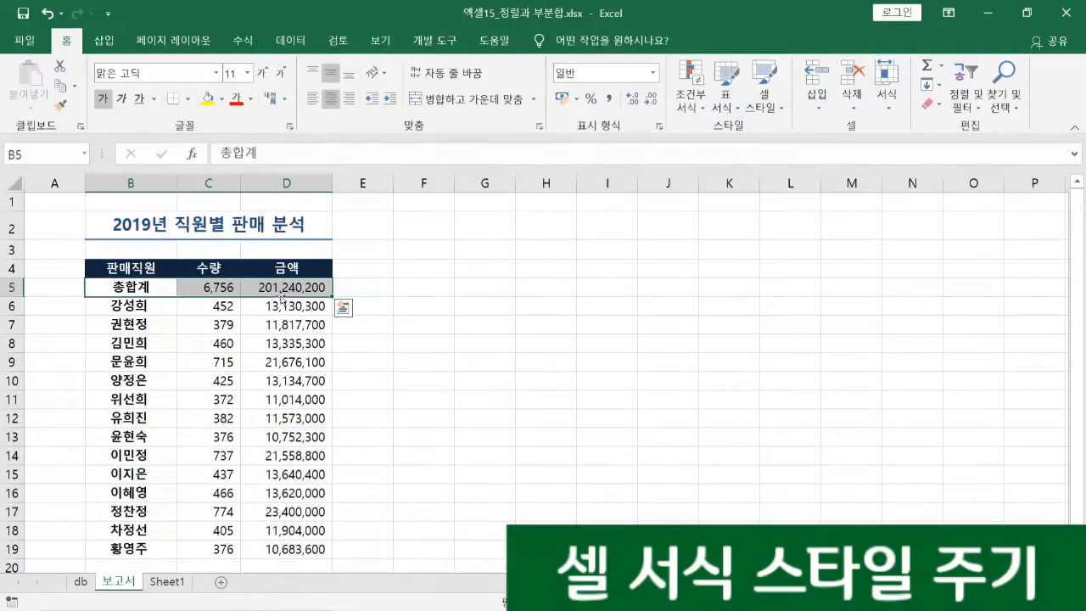
{"action": "left_click", "coordinate": [419, 306]}
{"action": "left_click_drag", "start_coordinate": [131, 290], "coordinate": [288, 289]}
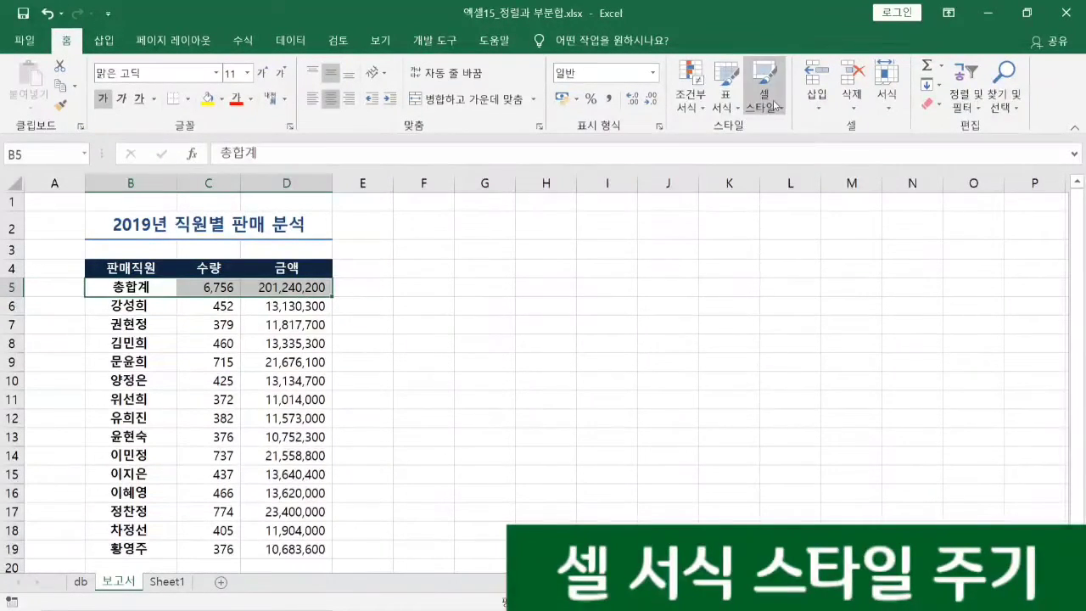
{"action": "left_click", "coordinate": [768, 102]}
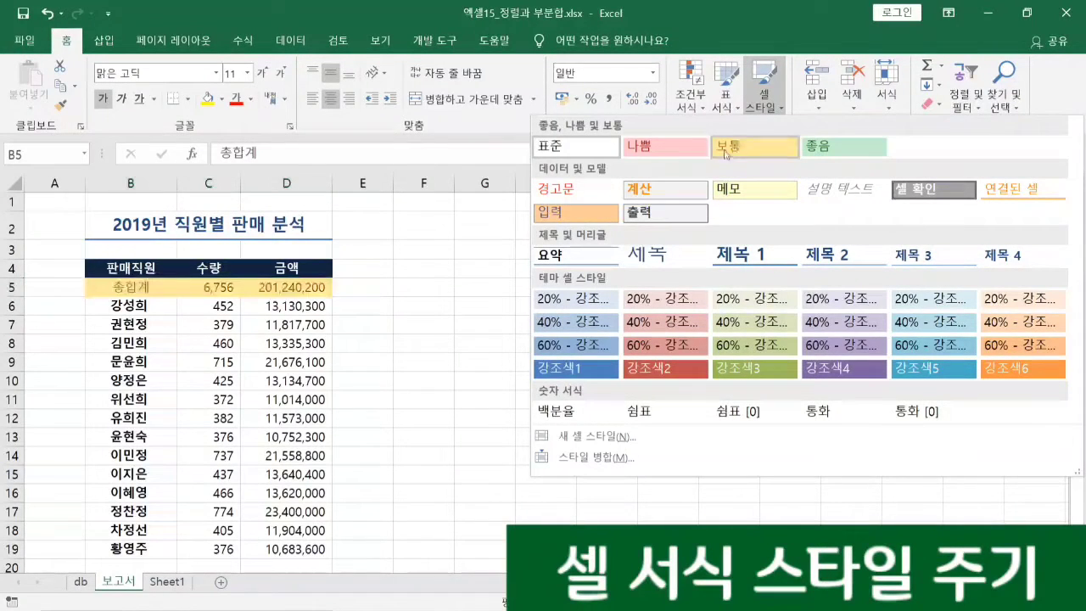
{"action": "left_click", "coordinate": [675, 310]}
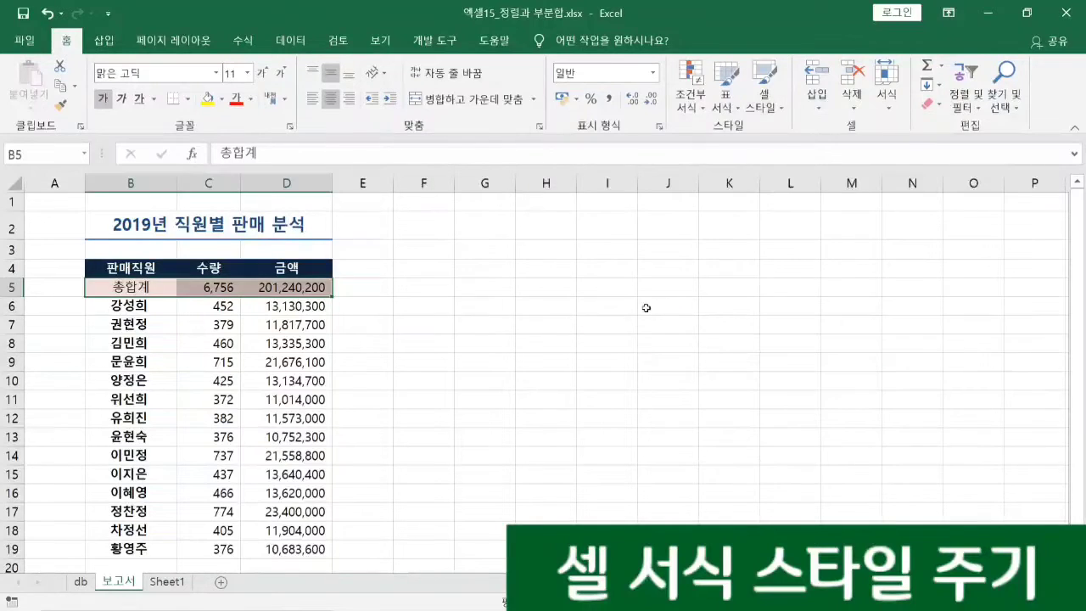
{"action": "left_click", "coordinate": [625, 345]}
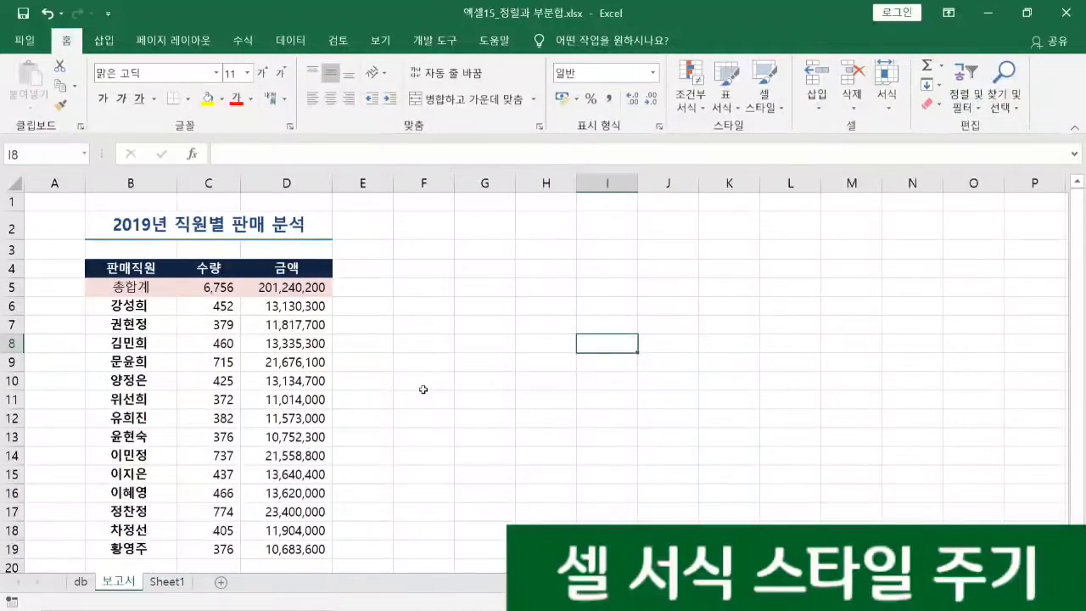
Step: Add 모든 테두리 borders to the whole report table in B4:D19 and clear the selection
{"action": "left_click", "coordinate": [134, 272]}
{"action": "left_click_drag", "start_coordinate": [134, 271], "coordinate": [268, 532]}
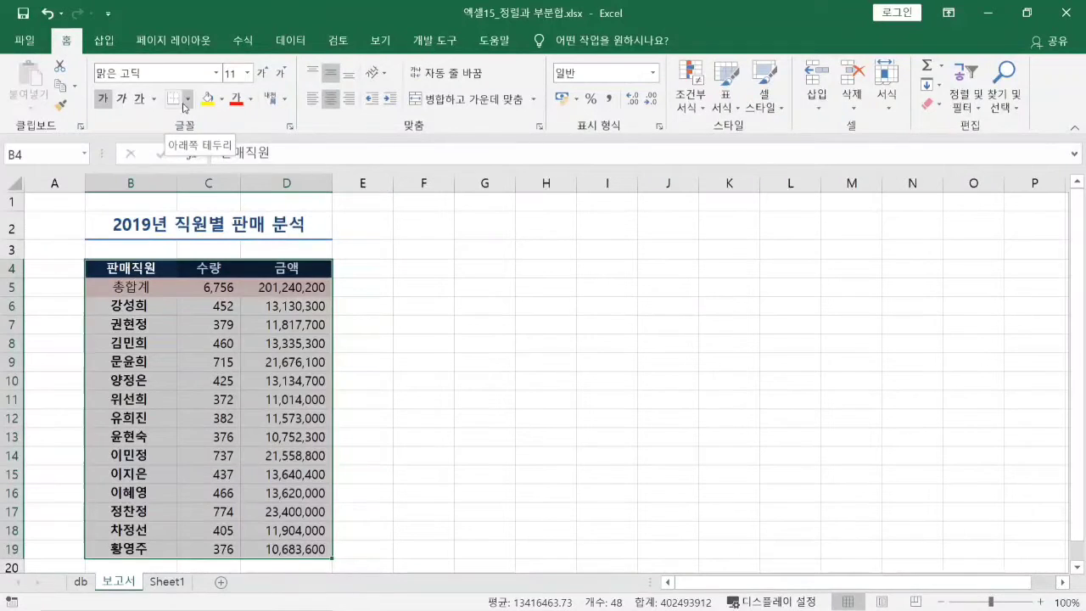
{"action": "left_click", "coordinate": [187, 99]}
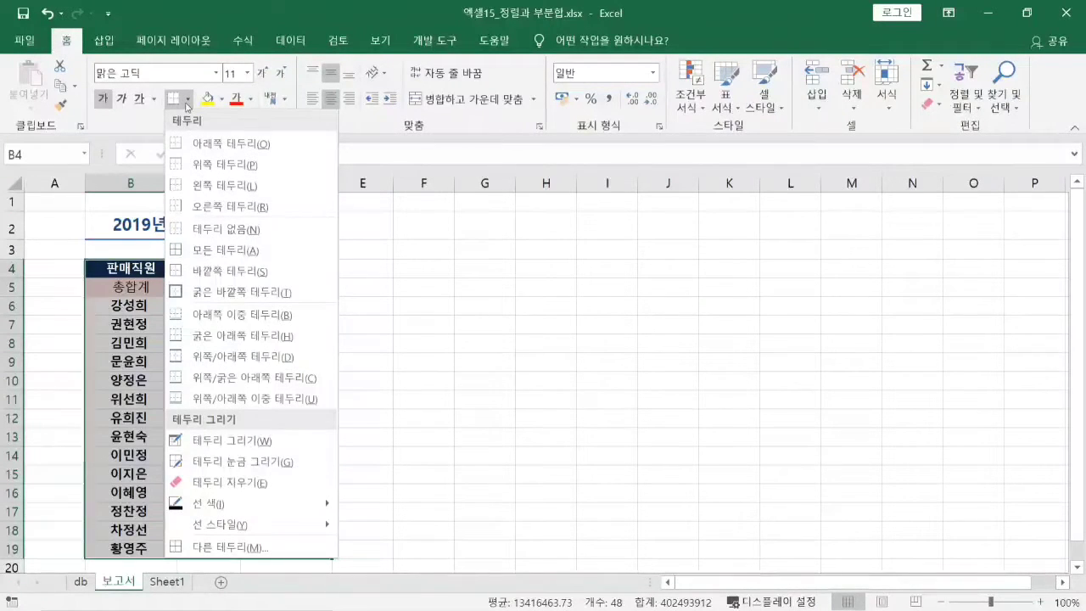
{"action": "left_click", "coordinate": [220, 251]}
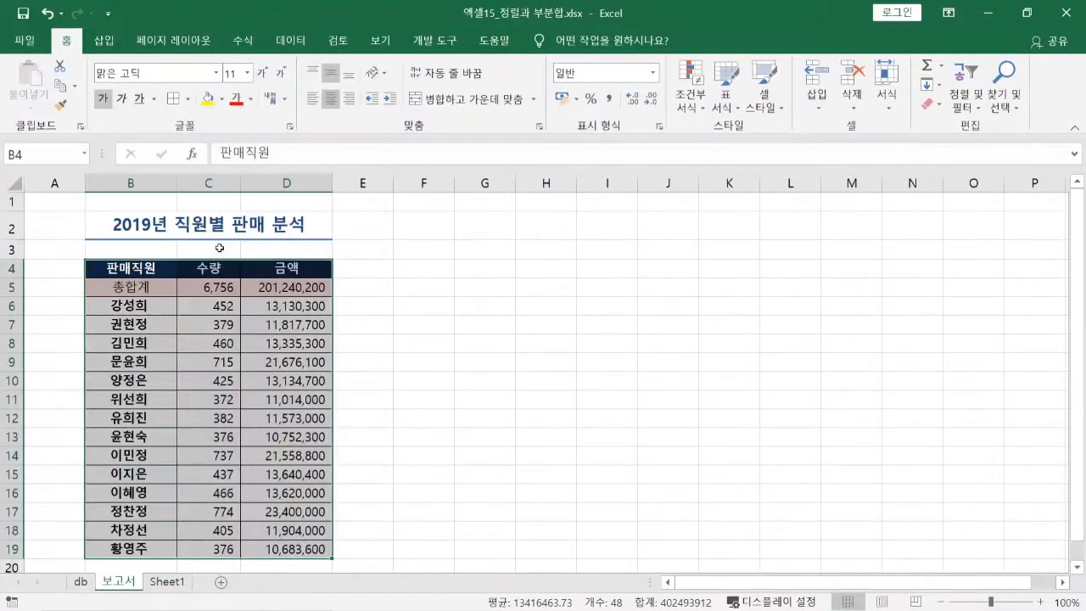
{"action": "left_click", "coordinate": [566, 353]}
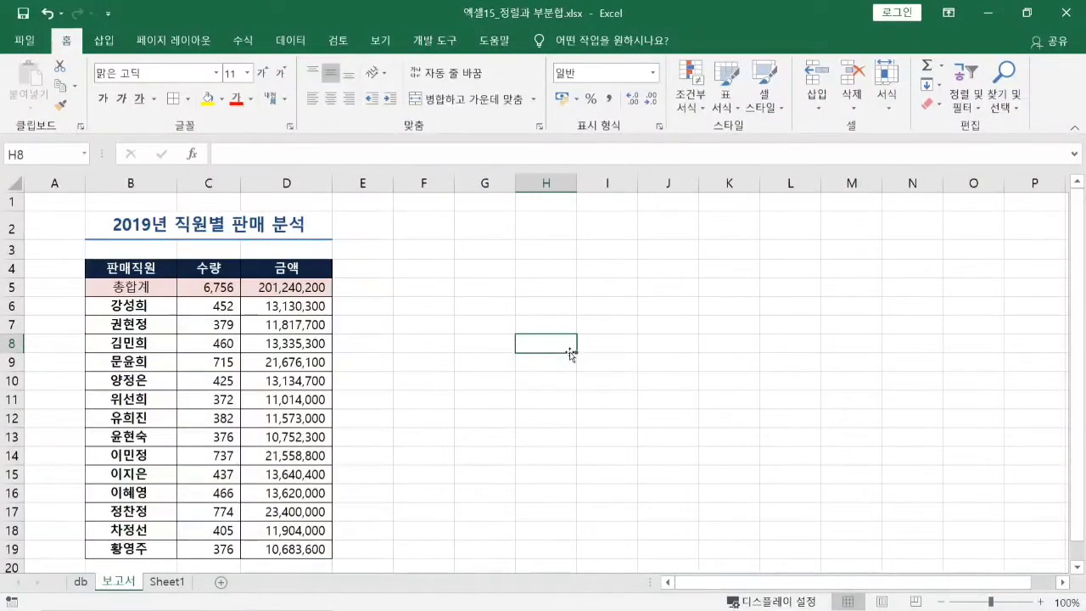
Step: Close the workbook 엑셀15_정렬과 부분합.xlsx, saving its changes
{"action": "key", "text": "Up"}
{"action": "key", "text": "Left"}
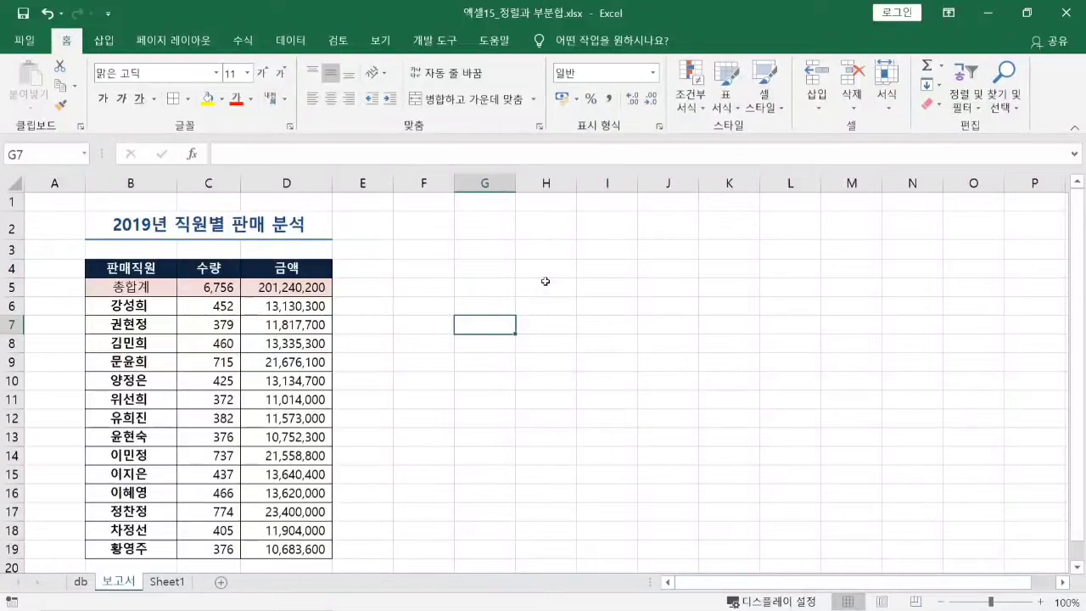
{"action": "left_click", "coordinate": [1061, 12]}
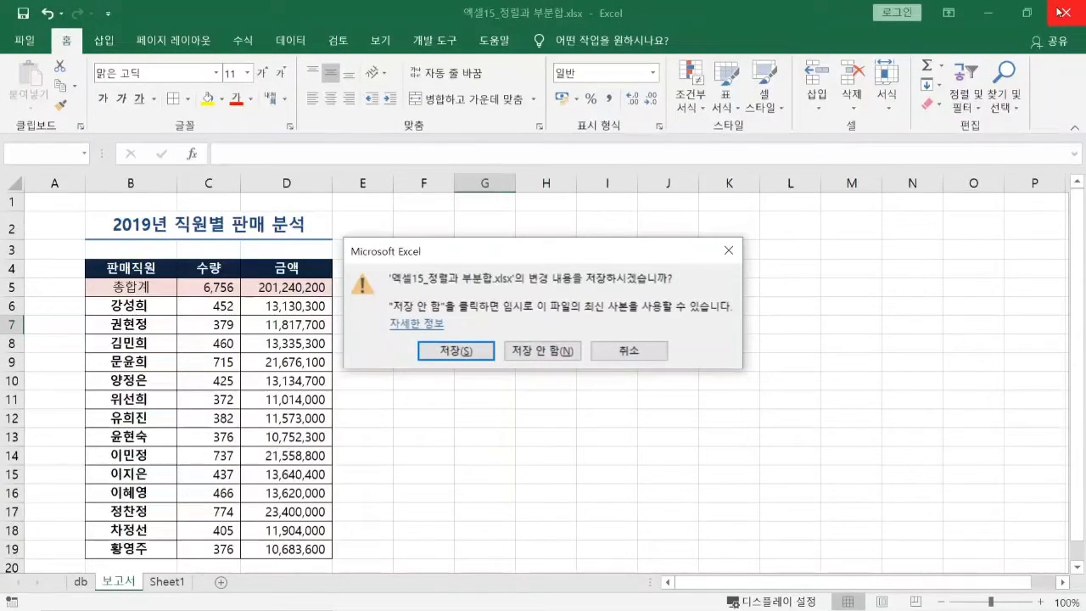
{"action": "left_click", "coordinate": [458, 352]}
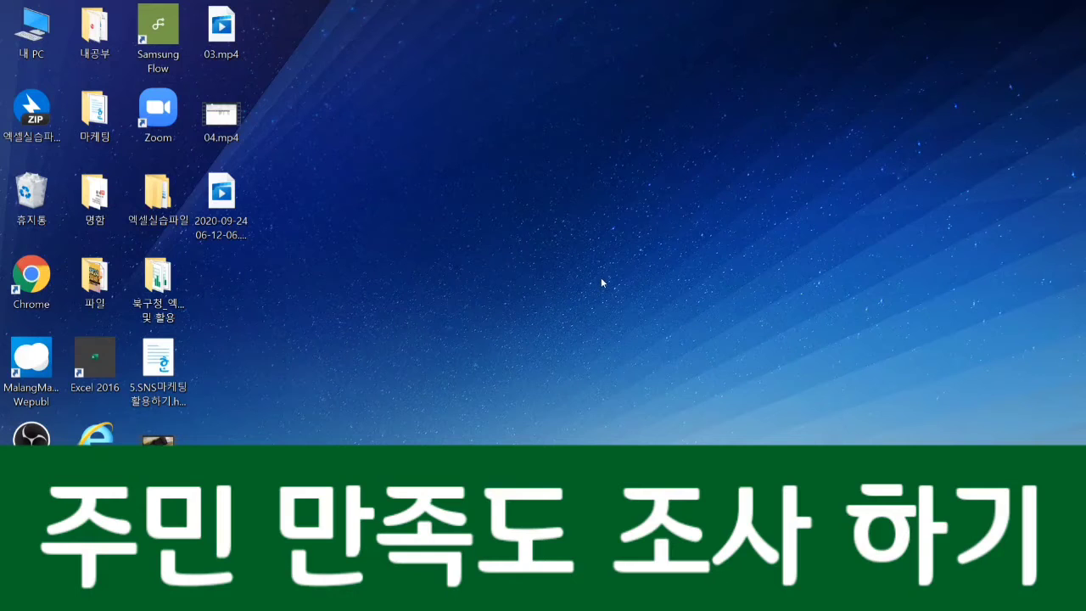
{"action": "mouse_move", "coordinate": [512, 248]}
{"action": "left_mouse_down"}
{"action": "mouse_move", "coordinate": [513, 232]}
{"action": "mouse_move", "coordinate": [564, 247]}
{"action": "mouse_move", "coordinate": [575, 290]}
{"action": "left_mouse_up"}
{"action": "mouse_move", "coordinate": [512, 251]}
{"action": "left_mouse_down"}
{"action": "mouse_move", "coordinate": [510, 280]}
{"action": "mouse_move", "coordinate": [529, 300]}
{"action": "mouse_move", "coordinate": [573, 292]}
{"action": "left_mouse_up"}
{"action": "mouse_move", "coordinate": [548, 249]}
{"action": "left_mouse_down"}
{"action": "mouse_move", "coordinate": [548, 285]}
{"action": "mouse_move", "coordinate": [571, 269]}
{"action": "mouse_move", "coordinate": [650, 271]}
{"action": "mouse_move", "coordinate": [629, 275]}
{"action": "mouse_move", "coordinate": [628, 297]}
{"action": "left_mouse_up"}
{"action": "left_click_drag", "start_coordinate": [684, 227], "coordinate": [685, 298]}
{"action": "left_click_drag", "start_coordinate": [686, 229], "coordinate": [723, 281]}
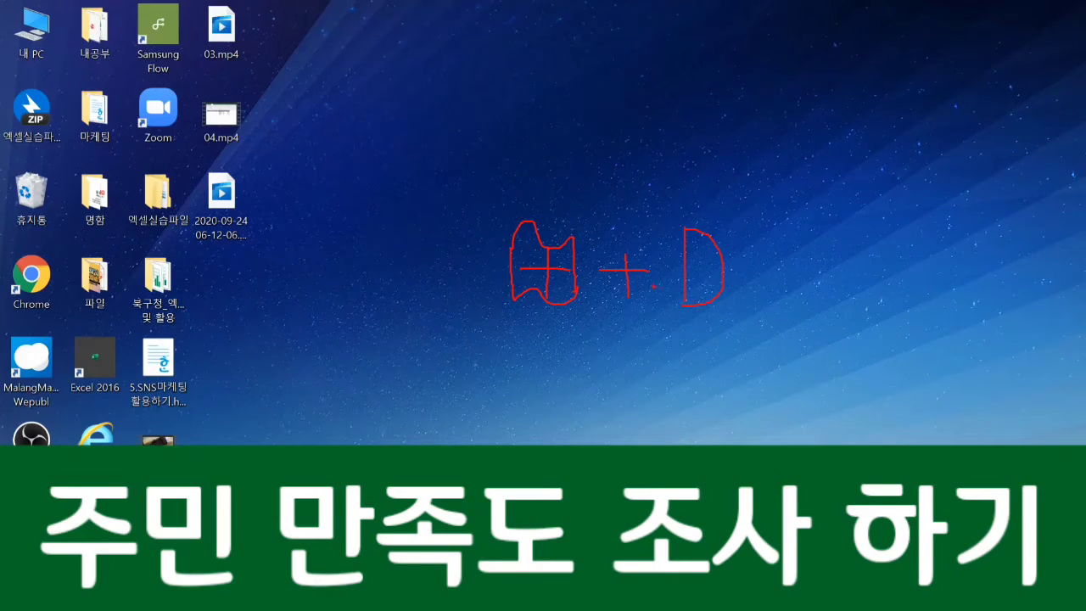
{"action": "left_click_drag", "start_coordinate": [390, 34], "coordinate": [251, 229]}
{"action": "left_click_drag", "start_coordinate": [609, 61], "coordinate": [435, 377]}
{"action": "left_click_drag", "start_coordinate": [735, 134], "coordinate": [566, 472]}
{"action": "left_click_drag", "start_coordinate": [855, 253], "coordinate": [708, 500]}
{"action": "left_click_drag", "start_coordinate": [1018, 399], "coordinate": [906, 530]}
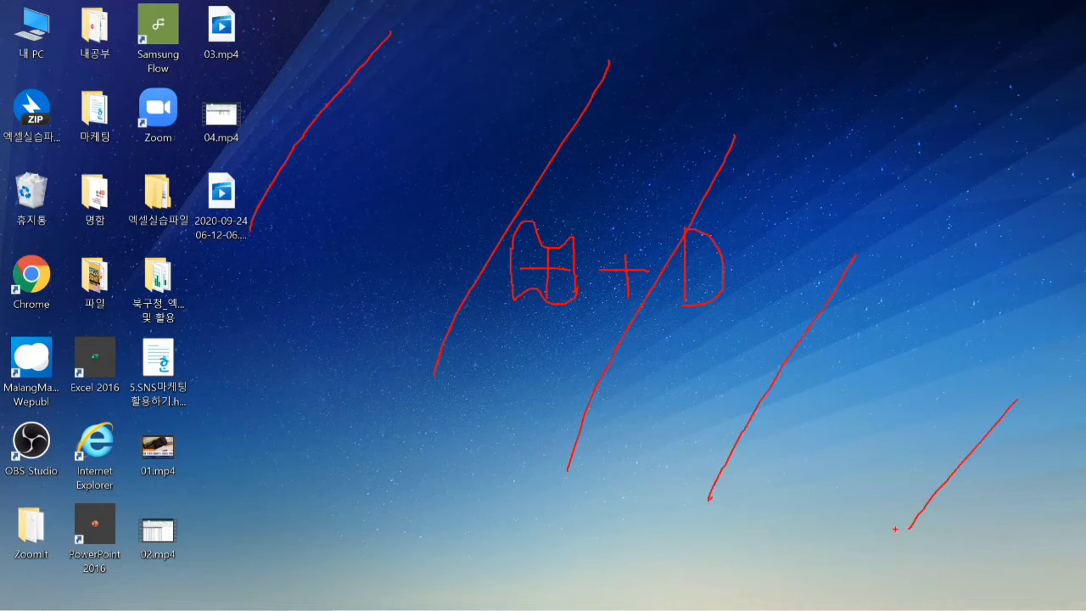
{"action": "key", "text": "Escape"}
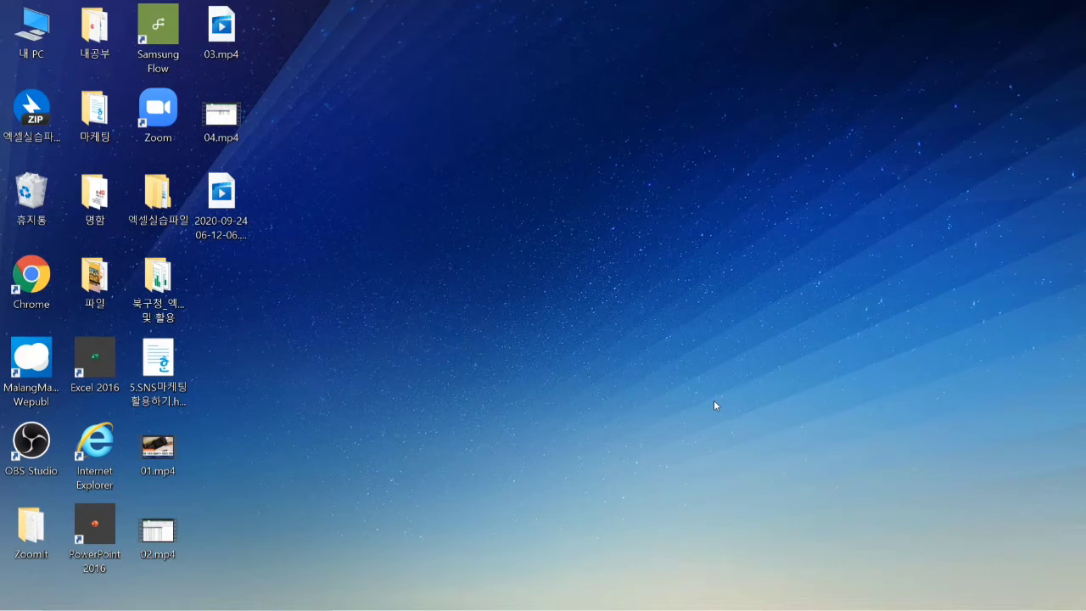
{"action": "double_click", "coordinate": [36, 281]}
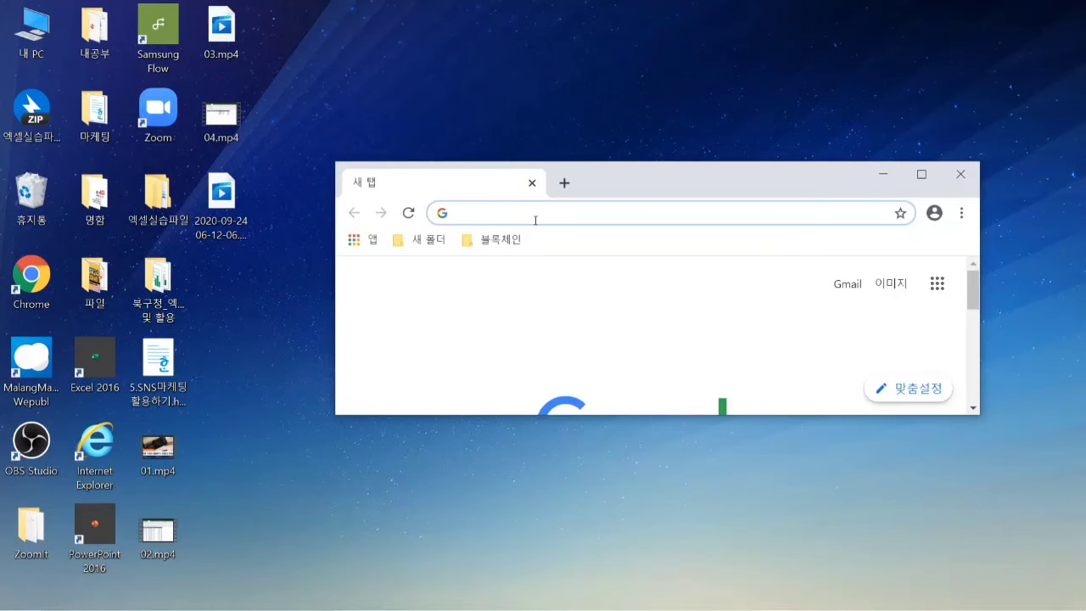
{"action": "left_click", "coordinate": [960, 174]}
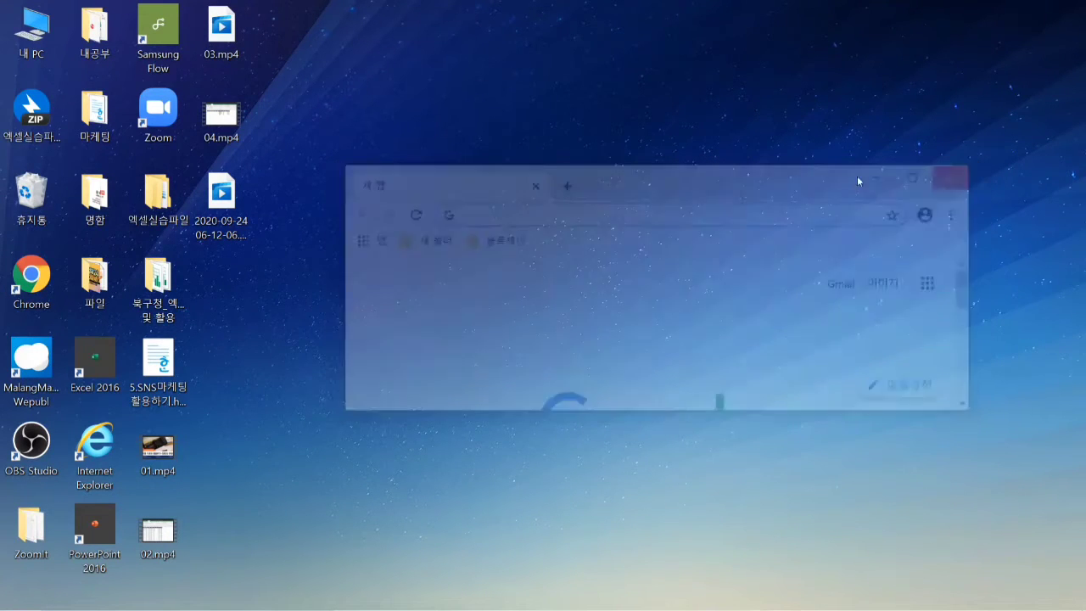
{"action": "key", "text": "ctrl+1"}
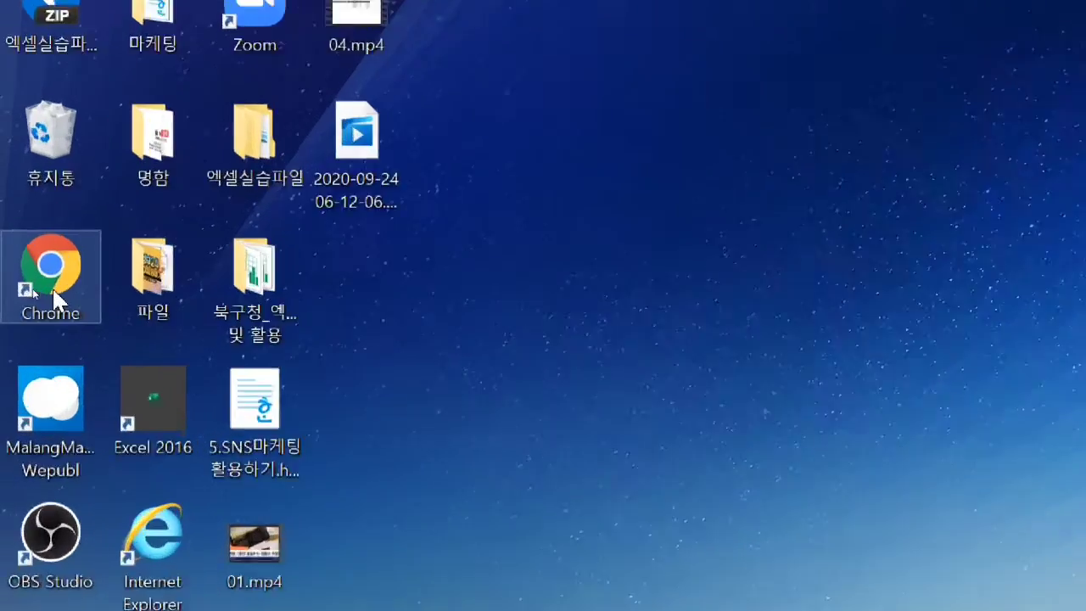
Step: Switch to Chrome in a maximized window and search Google for 광주북구청
{"action": "double_click", "coordinate": [102, 301]}
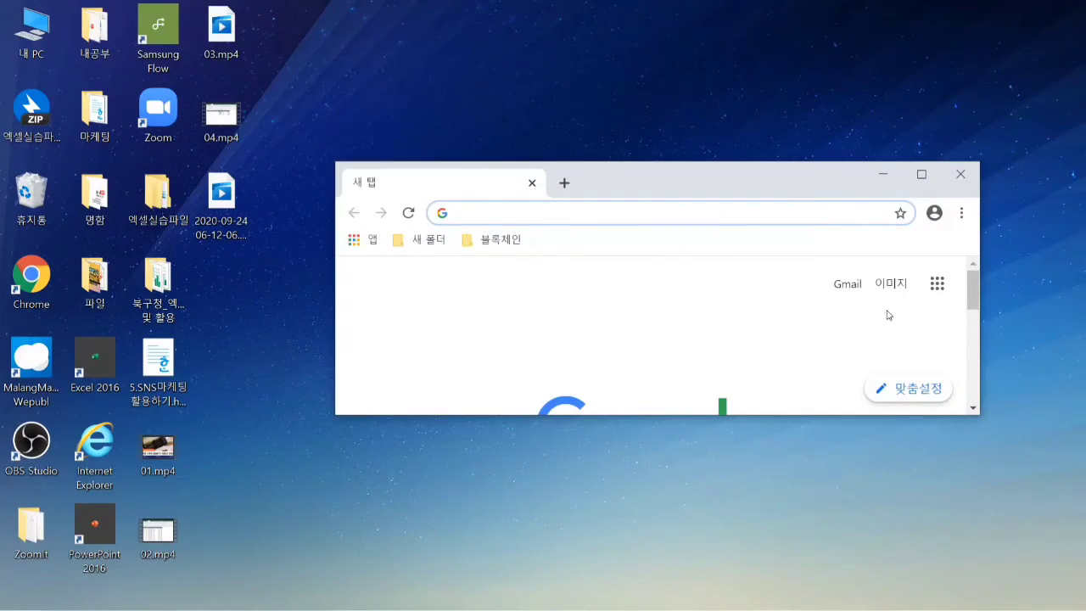
{"action": "left_click", "coordinate": [922, 175]}
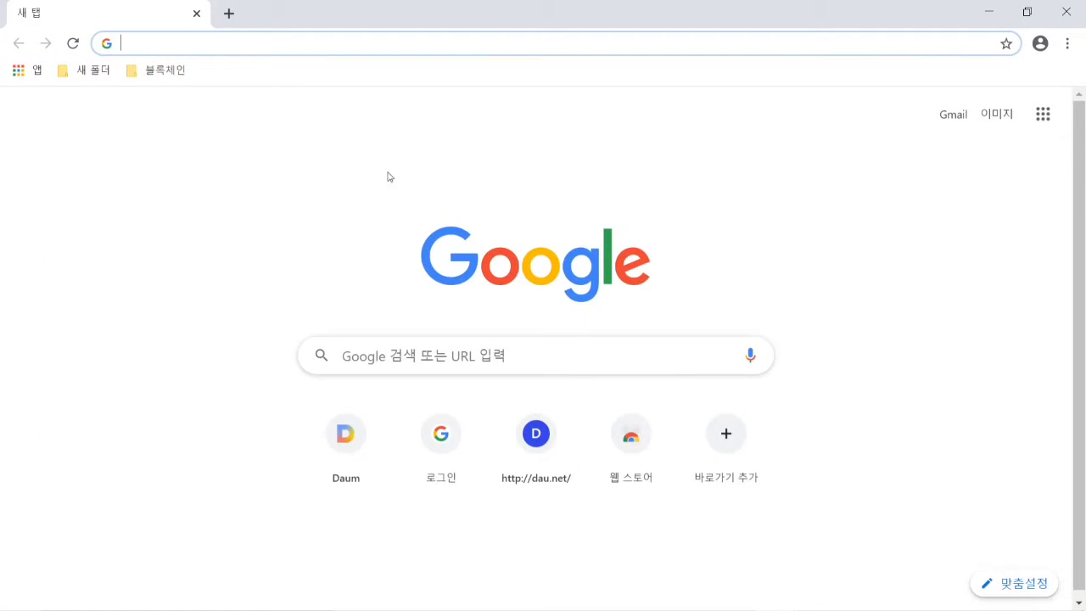
{"action": "left_click", "coordinate": [371, 354]}
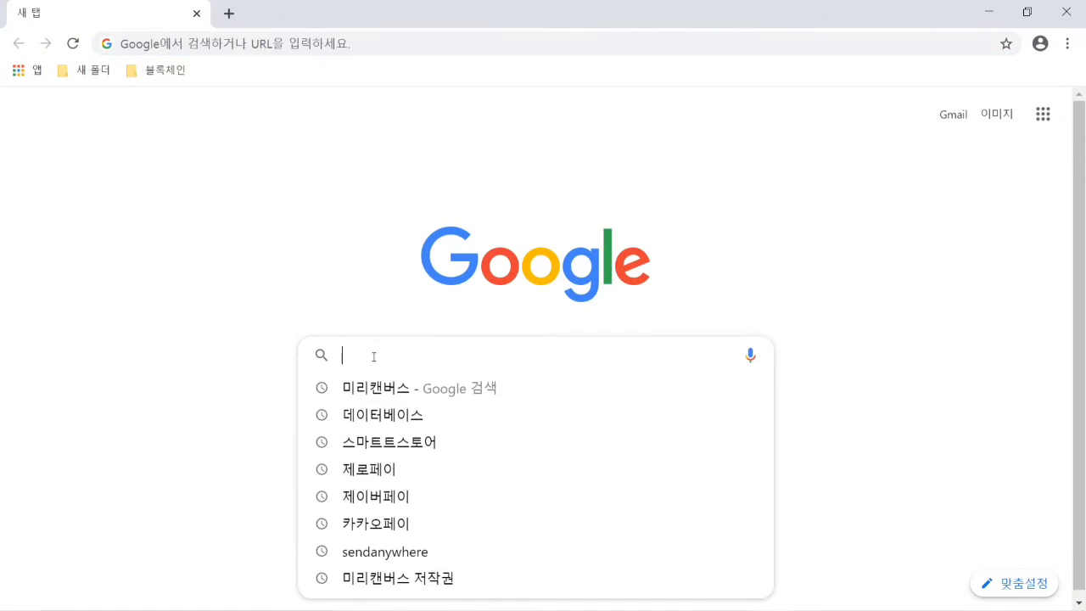
{"action": "type", "text": "rhkdw"}
{"action": "key", "text": "BackSpace"}
{"action": "key", "text": "BackSpace"}
{"action": "key", "text": "BackSpace"}
{"action": "key", "text": "BackSpace"}
{"action": "key", "text": "BackSpace"}
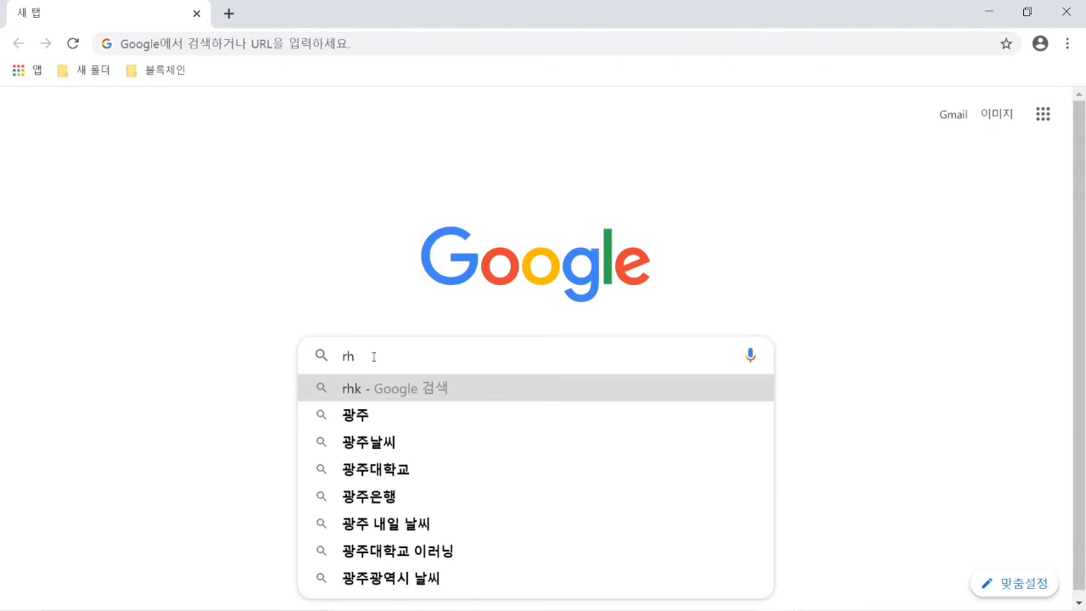
{"action": "type", "text": "광주"}
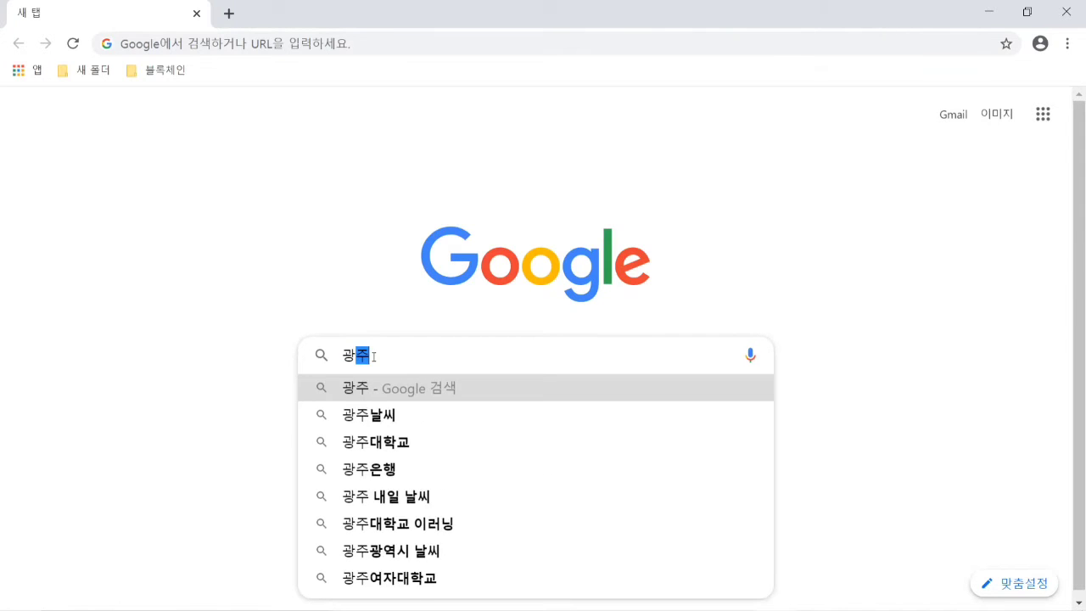
{"action": "type", "text": "북구청"}
{"action": "key", "text": "Return"}
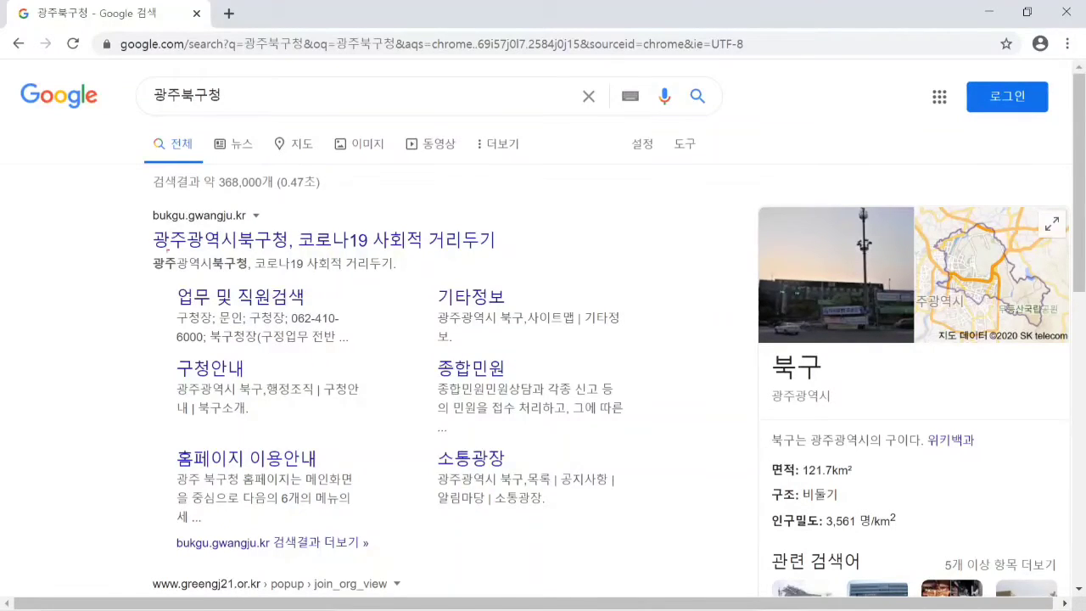
Step: Go through the 광주광역시북구청 search result and its 북구청 홈페이지 link to the site's 설문조사 page
{"action": "mouse_move", "coordinate": [143, 201]}
{"action": "left_mouse_down"}
{"action": "mouse_move", "coordinate": [319, 319]}
{"action": "mouse_move", "coordinate": [475, 382]}
{"action": "mouse_move", "coordinate": [681, 427]}
{"action": "left_mouse_up"}
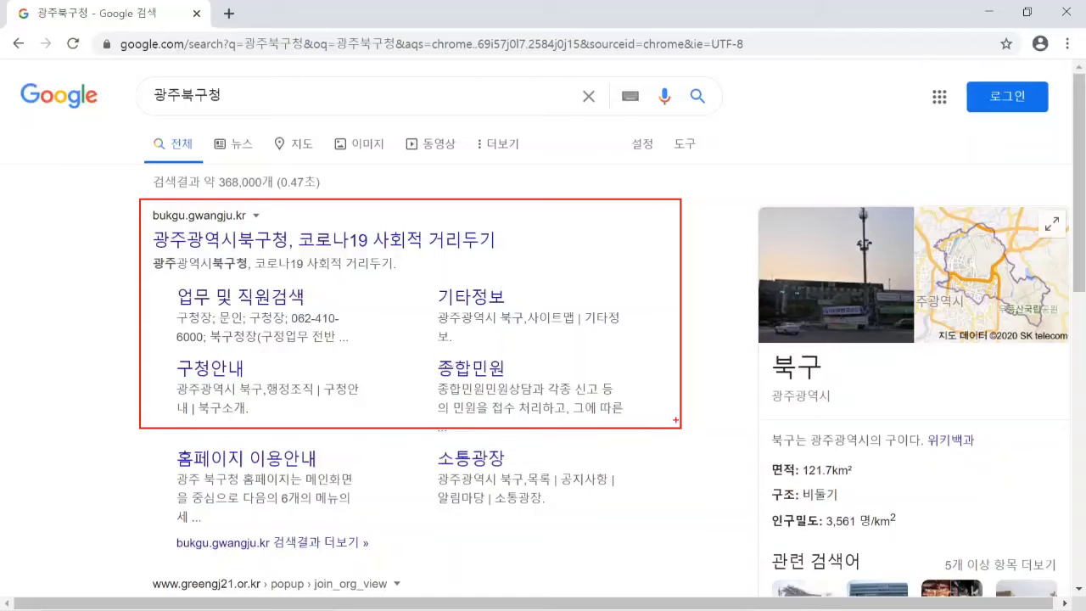
{"action": "left_click_drag", "start_coordinate": [675, 419], "coordinate": [676, 419]}
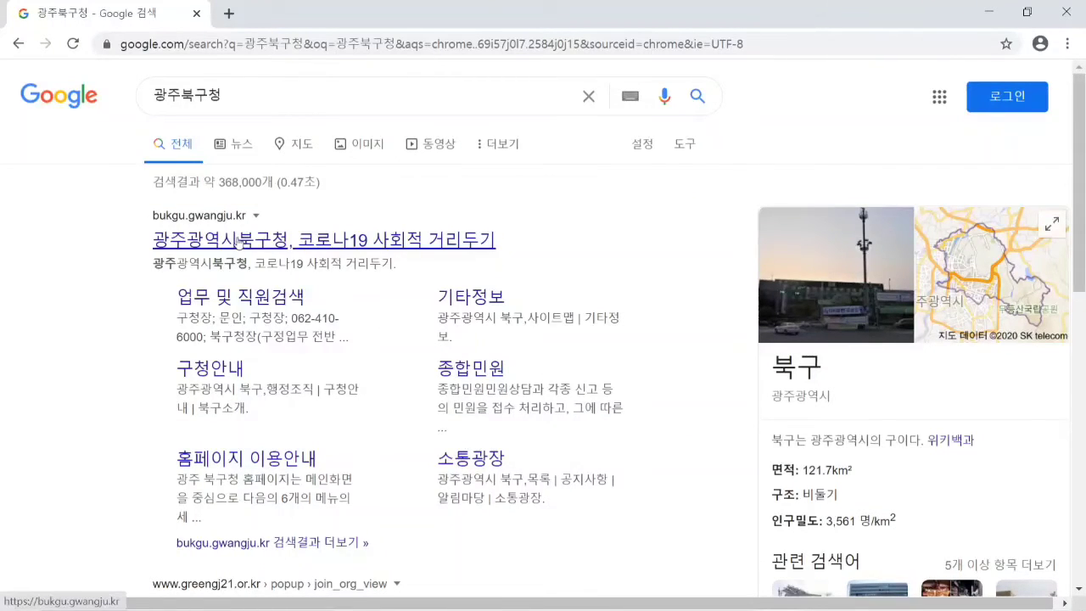
{"action": "left_click", "coordinate": [237, 241]}
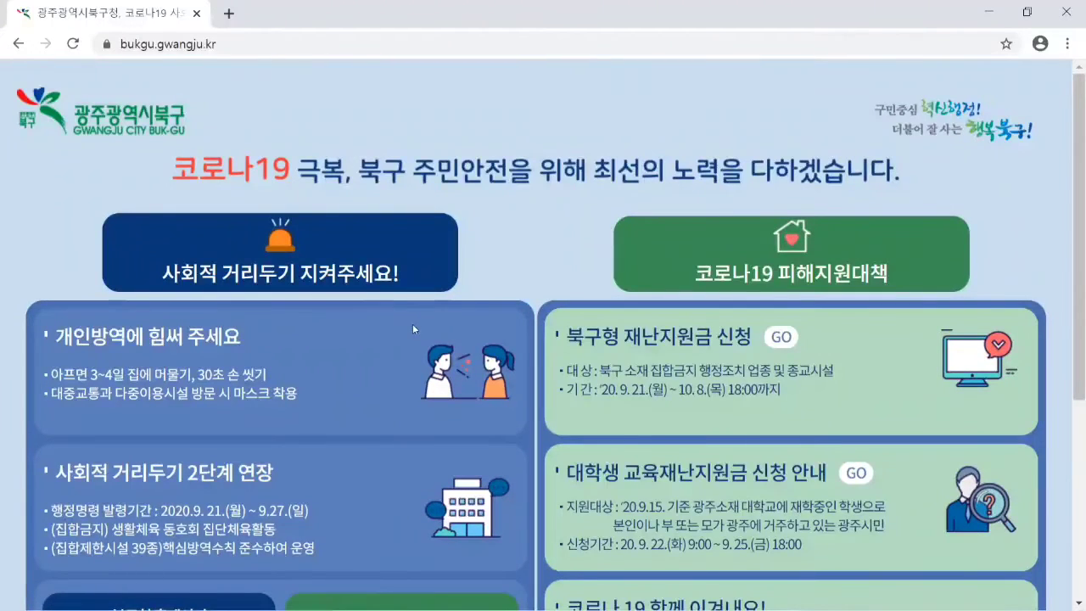
{"action": "scroll", "coordinate": [585, 492], "scroll_direction": "down", "scroll_amount": 3}
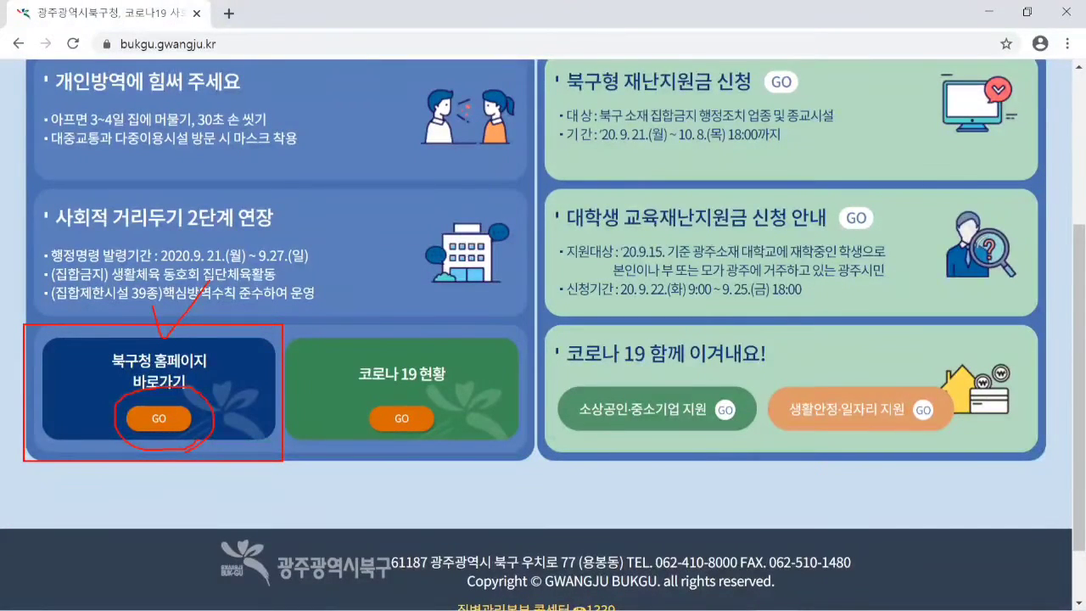
{"action": "left_click", "coordinate": [160, 420]}
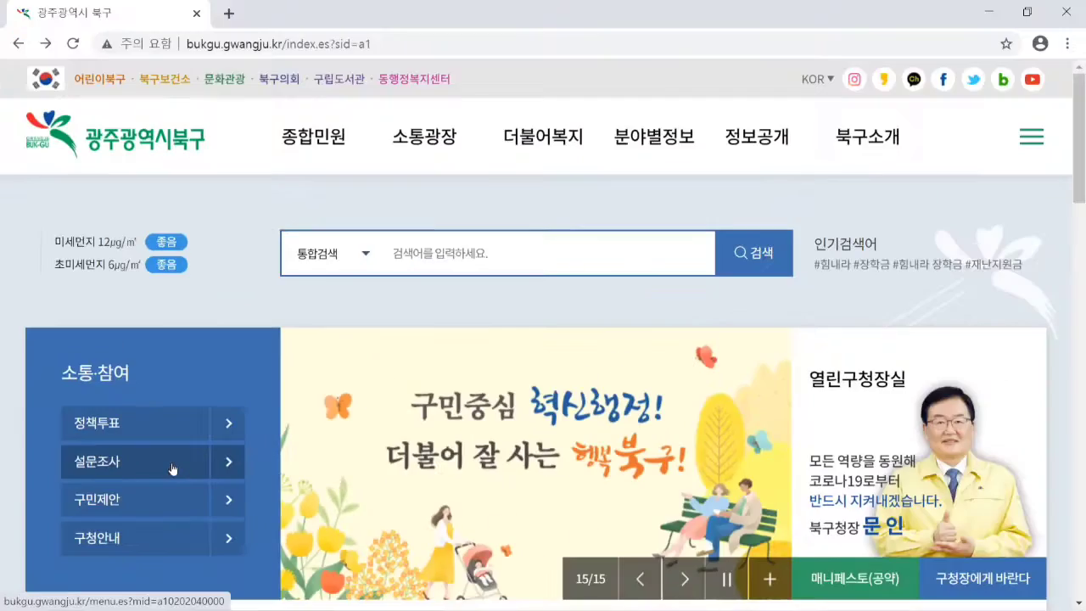
{"action": "left_click", "coordinate": [225, 462]}
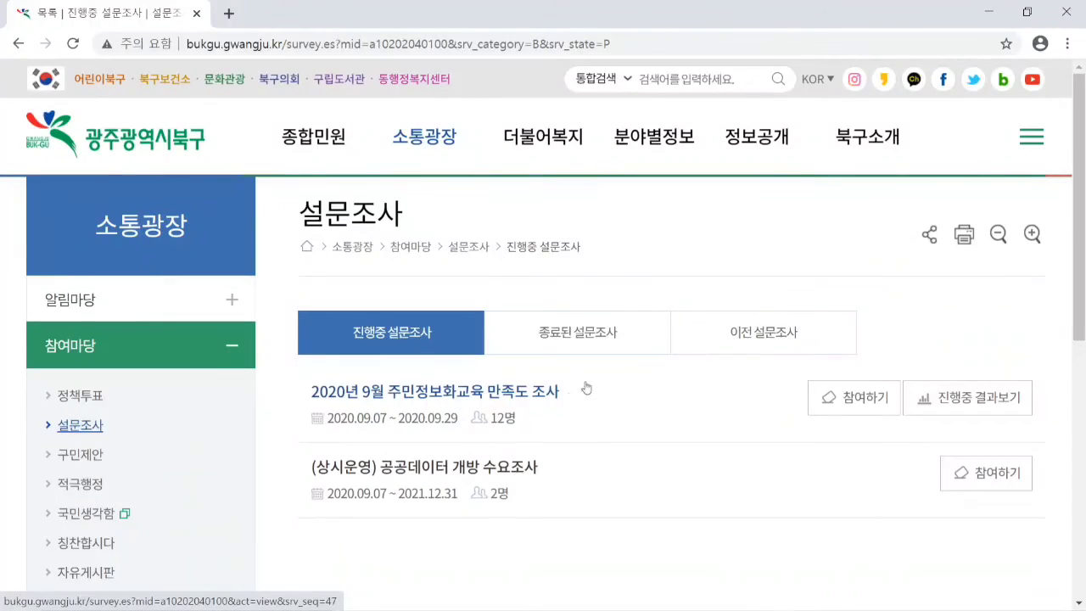
Step: Open the participation form of the 2020년 9월 주민정보화교육 만족도 조사 and review its questions from 1 to the opinion question 9
{"action": "left_click", "coordinate": [864, 409]}
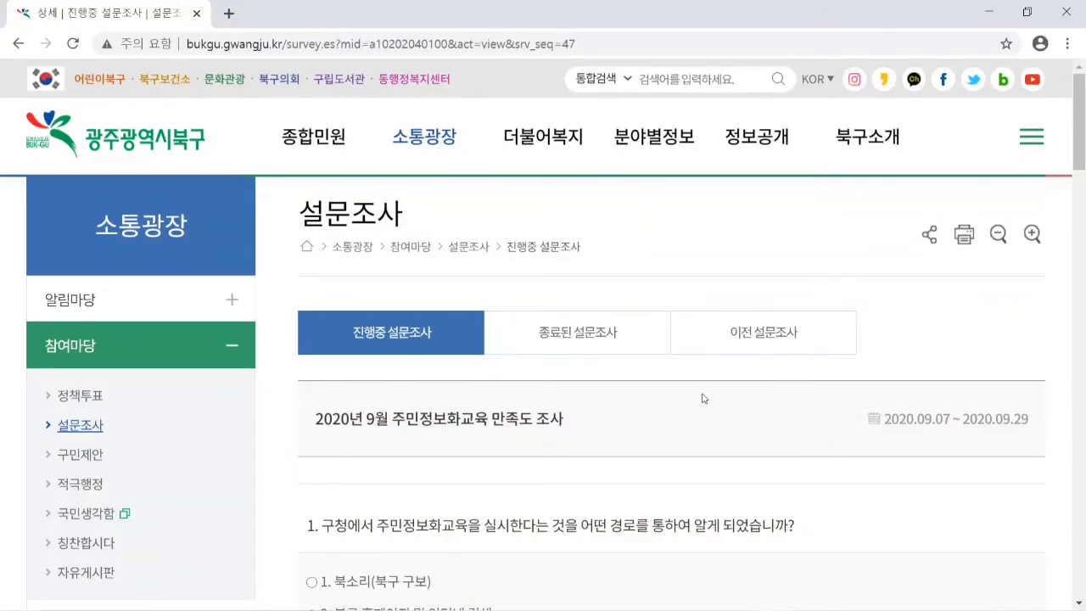
{"action": "scroll", "coordinate": [701, 397], "scroll_direction": "down", "scroll_amount": 2}
{"action": "scroll", "coordinate": [697, 389], "scroll_direction": "down", "scroll_amount": 1}
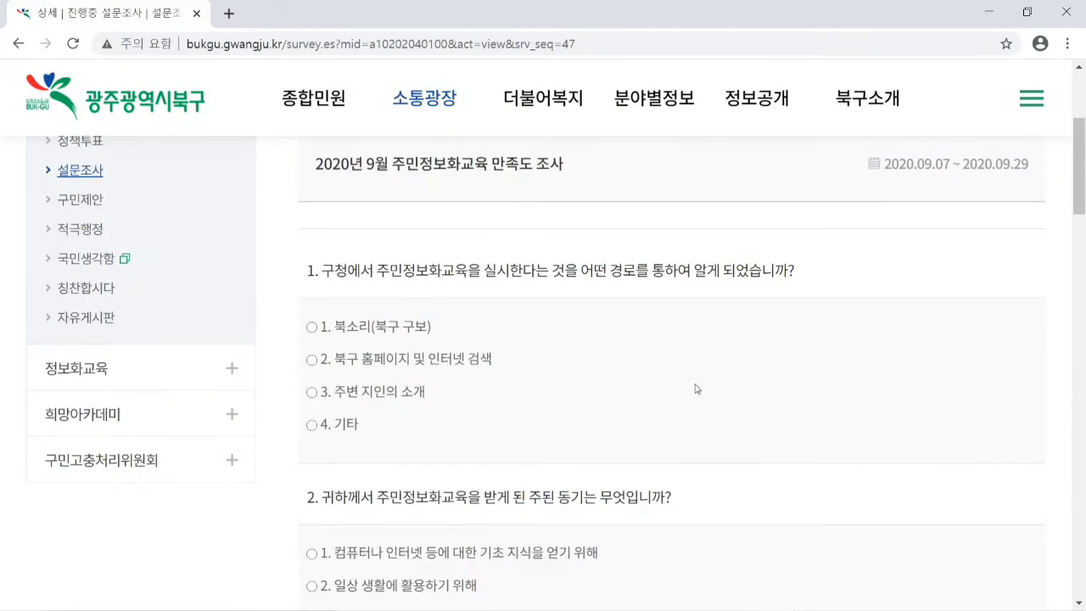
{"action": "scroll", "coordinate": [697, 388], "scroll_direction": "down", "scroll_amount": 2}
{"action": "scroll", "coordinate": [696, 388], "scroll_direction": "down", "scroll_amount": 2}
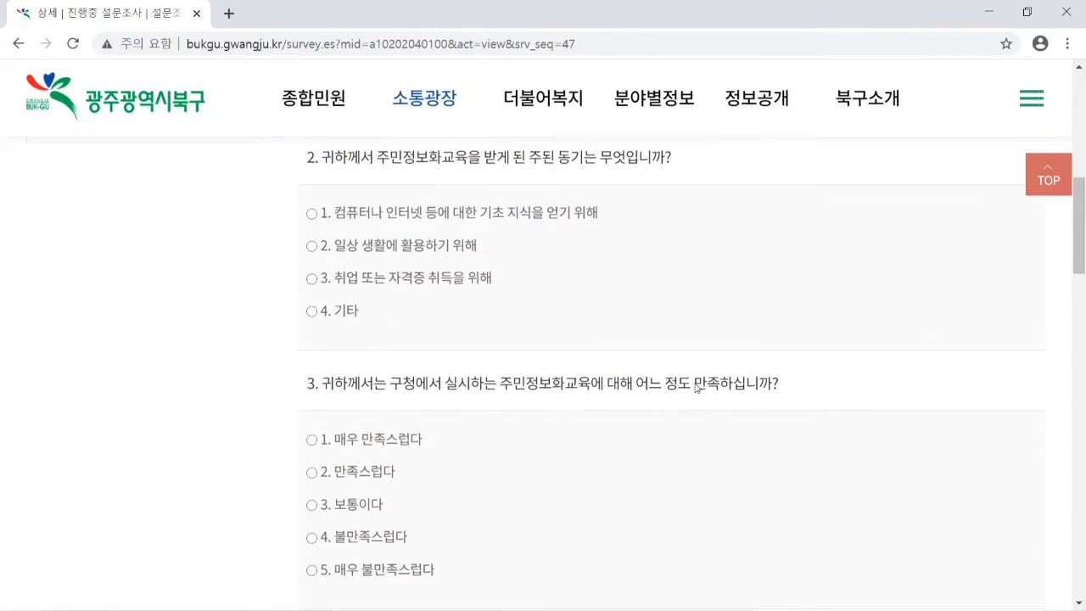
{"action": "scroll", "coordinate": [695, 383], "scroll_direction": "down", "scroll_amount": 2}
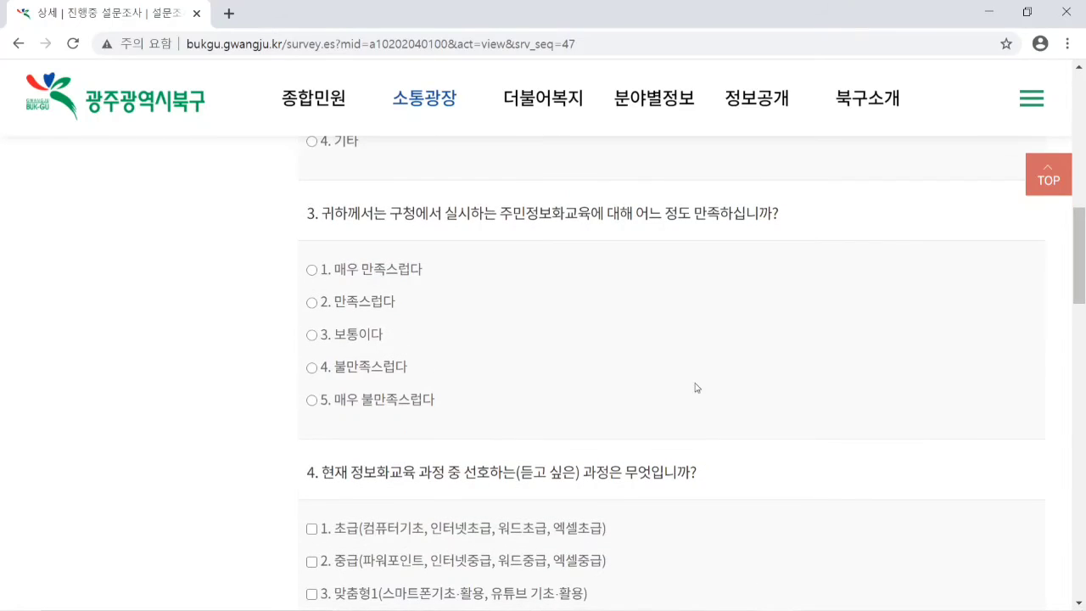
{"action": "scroll", "coordinate": [696, 388], "scroll_direction": "down", "scroll_amount": 2}
{"action": "scroll", "coordinate": [687, 365], "scroll_direction": "up", "scroll_amount": 1}
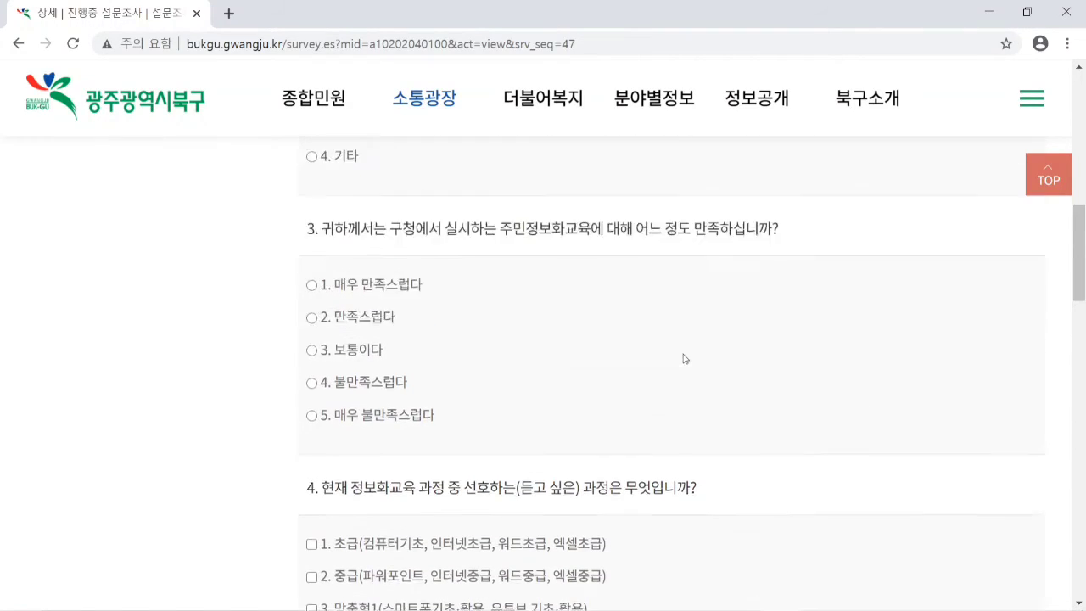
{"action": "scroll", "coordinate": [684, 356], "scroll_direction": "up", "scroll_amount": 5}
{"action": "scroll", "coordinate": [679, 349], "scroll_direction": "down", "scroll_amount": 9}
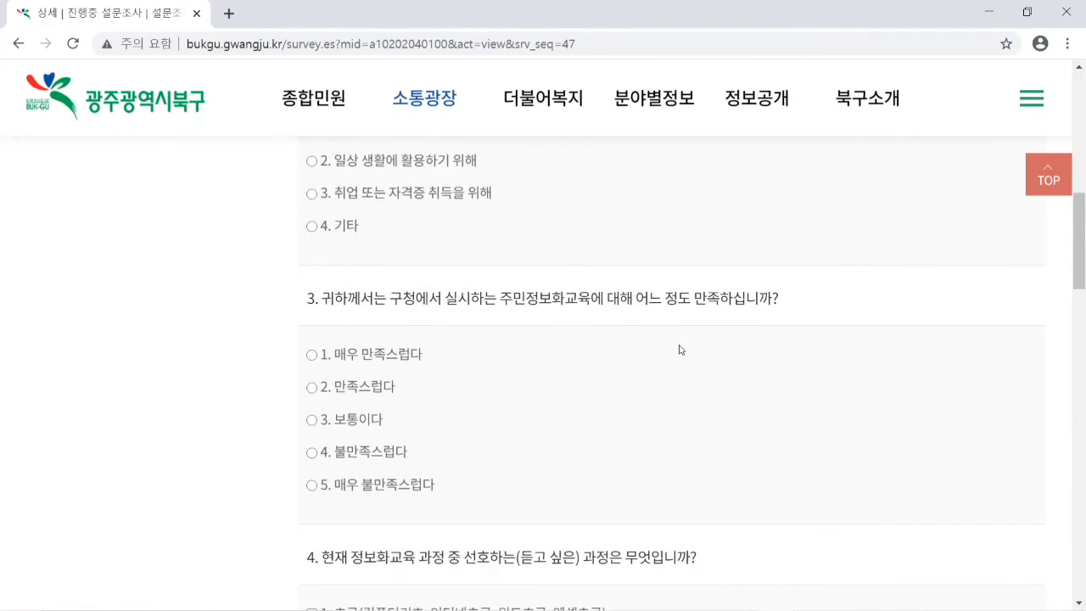
{"action": "scroll", "coordinate": [680, 350], "scroll_direction": "down", "scroll_amount": 4}
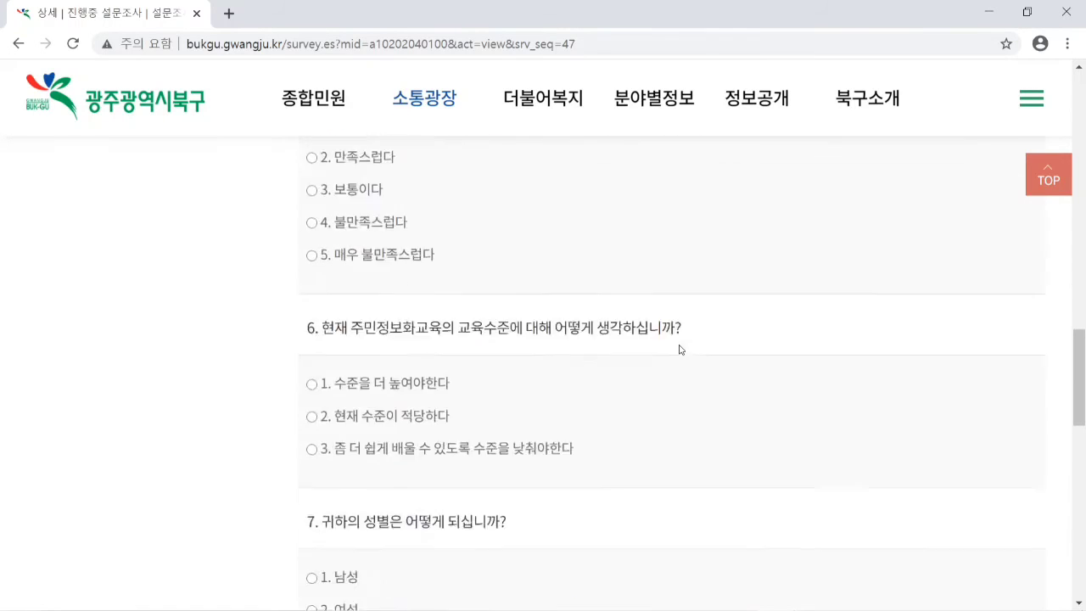
{"action": "scroll", "coordinate": [680, 348], "scroll_direction": "down", "scroll_amount": 6}
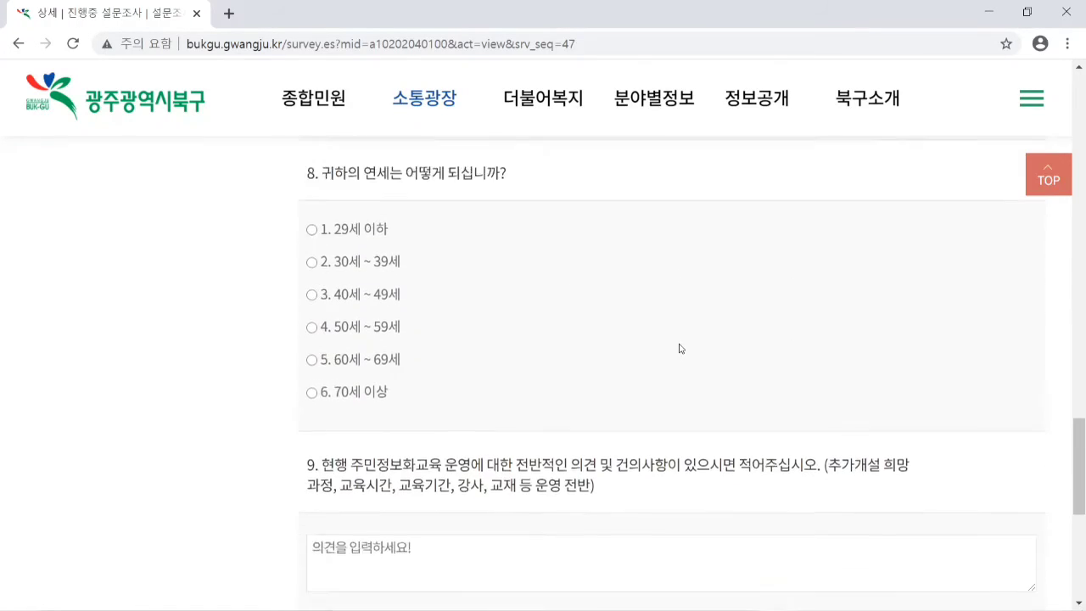
{"action": "scroll", "coordinate": [679, 350], "scroll_direction": "down", "scroll_amount": 3}
{"action": "scroll", "coordinate": [679, 350], "scroll_direction": "up", "scroll_amount": 1}
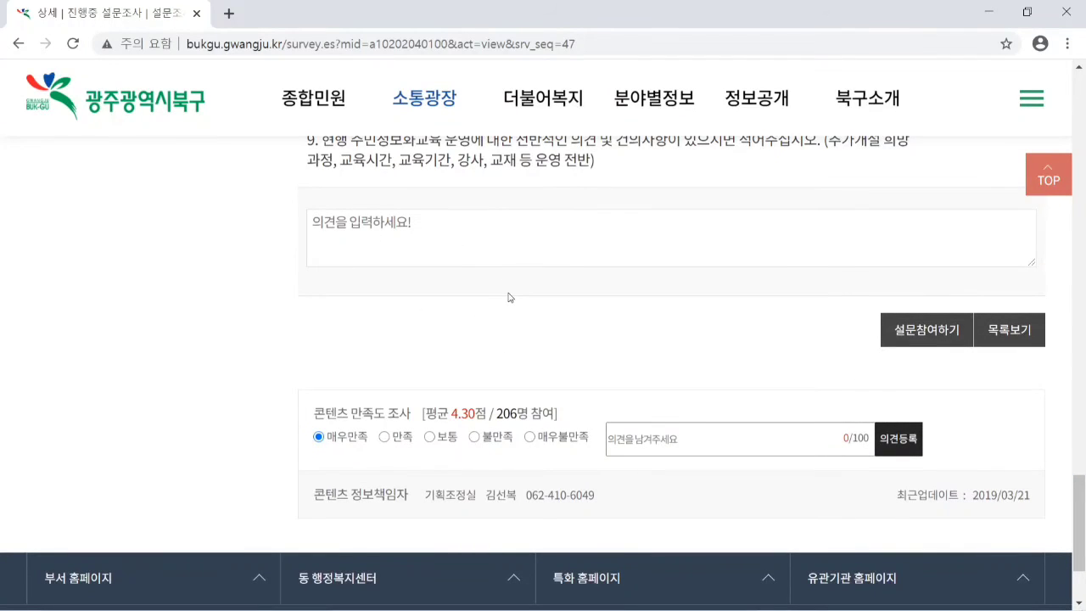
{"action": "scroll", "coordinate": [503, 288], "scroll_direction": "up", "scroll_amount": 1}
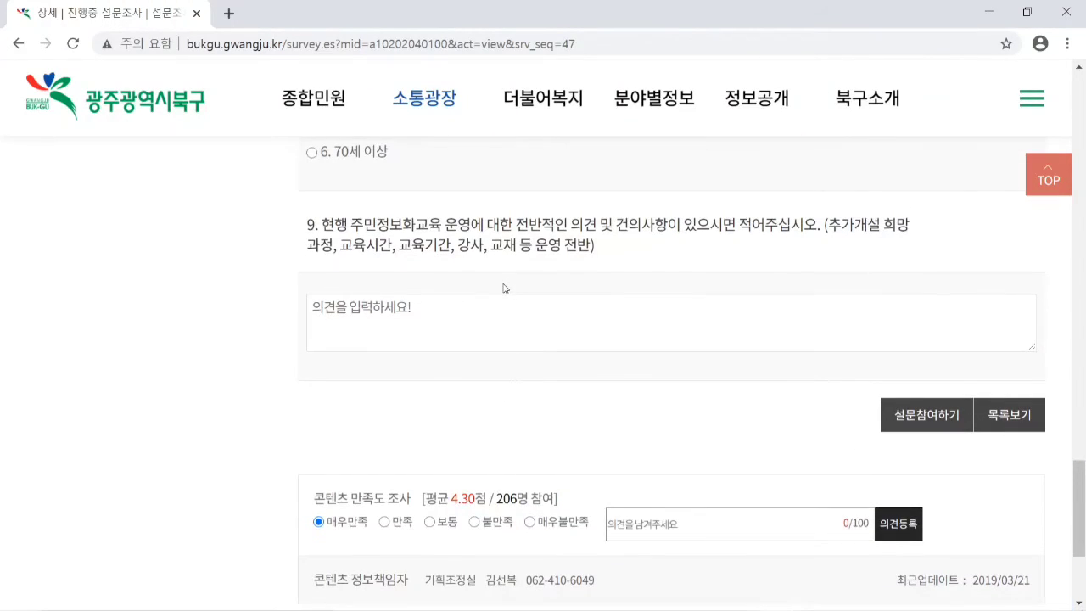